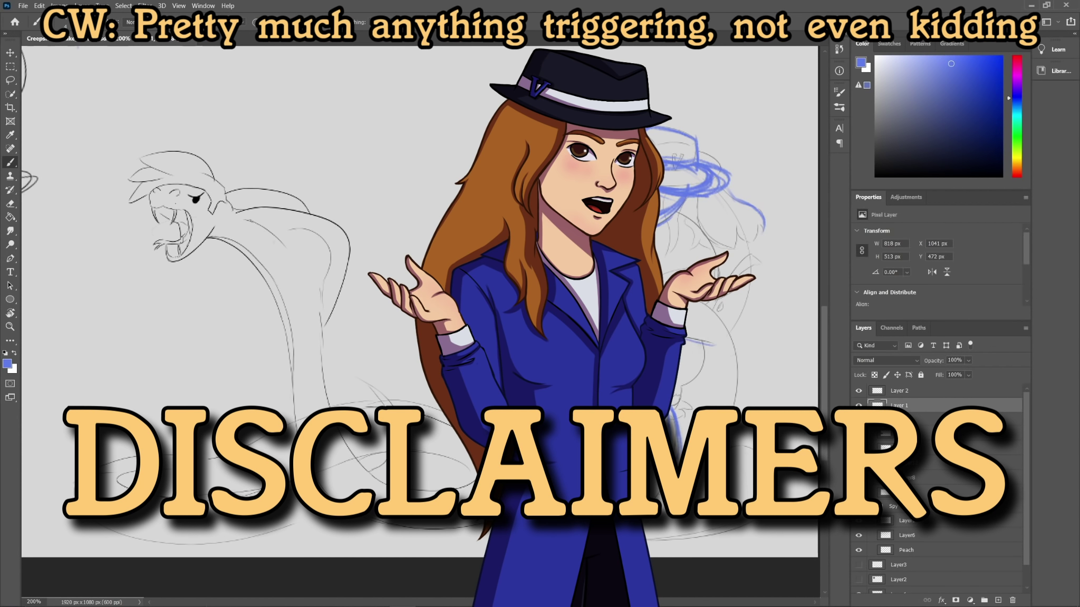
Step: Sketch blue strokes on Layer 1 over the open-mouthed snake's head, hair, body and tail coils
{"action": "mouse_move", "coordinate": [153, 207]}
{"action": "left_mouse_down"}
{"action": "mouse_move", "coordinate": [178, 184]}
{"action": "mouse_move", "coordinate": [196, 194]}
{"action": "mouse_move", "coordinate": [183, 257]}
{"action": "mouse_move", "coordinate": [219, 227]}
{"action": "mouse_move", "coordinate": [268, 276]}
{"action": "mouse_move", "coordinate": [194, 235]}
{"action": "left_mouse_up"}
{"action": "left_click_drag", "start_coordinate": [145, 159], "coordinate": [214, 180]}
{"action": "left_click_drag", "start_coordinate": [150, 195], "coordinate": [130, 203]}
{"action": "mouse_move", "coordinate": [227, 196]}
{"action": "left_mouse_down"}
{"action": "mouse_move", "coordinate": [308, 211]}
{"action": "mouse_move", "coordinate": [345, 311]}
{"action": "left_mouse_up"}
{"action": "mouse_move", "coordinate": [256, 222]}
{"action": "left_mouse_down"}
{"action": "mouse_move", "coordinate": [323, 316]}
{"action": "mouse_move", "coordinate": [355, 454]}
{"action": "left_mouse_up"}
{"action": "mouse_move", "coordinate": [326, 347]}
{"action": "left_mouse_down"}
{"action": "mouse_move", "coordinate": [354, 453]}
{"action": "mouse_move", "coordinate": [382, 485]}
{"action": "left_mouse_up"}
{"action": "mouse_move", "coordinate": [232, 464]}
{"action": "left_mouse_down"}
{"action": "mouse_move", "coordinate": [75, 482]}
{"action": "mouse_move", "coordinate": [316, 519]}
{"action": "left_mouse_up"}
{"action": "mouse_move", "coordinate": [168, 472]}
{"action": "left_mouse_down"}
{"action": "mouse_move", "coordinate": [316, 483]}
{"action": "mouse_move", "coordinate": [450, 456]}
{"action": "left_mouse_up"}
{"action": "left_click_drag", "start_coordinate": [377, 387], "coordinate": [404, 449]}
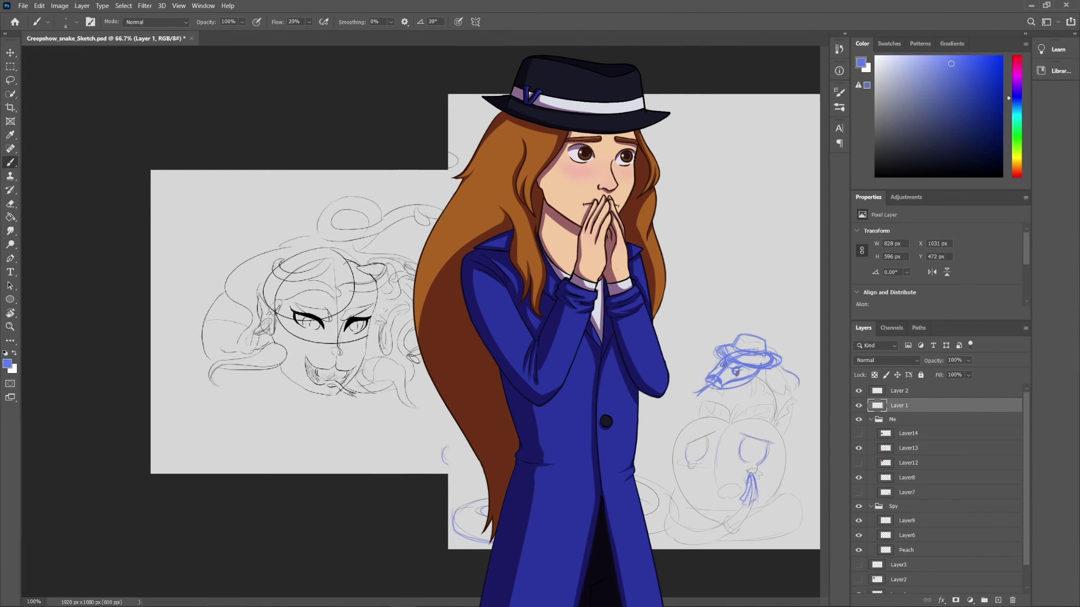
Step: Sketch the curling snake hair around the Medusa face in blue on Layer 1, erasing overlapping strokes
{"action": "left_click_drag", "start_coordinate": [295, 201], "coordinate": [348, 153]}
{"action": "left_click_drag", "start_coordinate": [269, 174], "coordinate": [354, 158]}
{"action": "left_click_drag", "start_coordinate": [258, 201], "coordinate": [158, 232]}
{"action": "left_click_drag", "start_coordinate": [258, 227], "coordinate": [174, 242]}
{"action": "left_click_drag", "start_coordinate": [224, 213], "coordinate": [182, 245]}
{"action": "left_click_drag", "start_coordinate": [214, 188], "coordinate": [175, 225]}
{"action": "key", "text": "e"}
{"action": "left_click_drag", "start_coordinate": [190, 165], "coordinate": [163, 250]}
{"action": "key", "text": "b"}
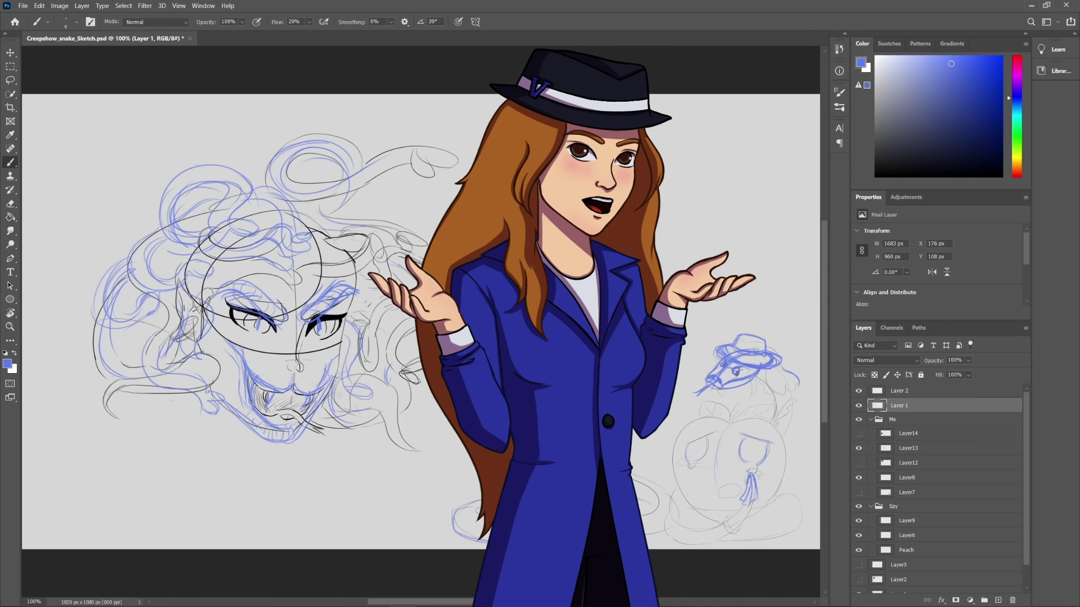
Step: Clean up the upper hair coil and extend its blue snake sketch across to the snake's head
{"action": "key", "text": "e"}
{"action": "left_click_drag", "start_coordinate": [273, 158], "coordinate": [348, 158]}
{"action": "key", "text": "b"}
{"action": "mouse_move", "coordinate": [270, 184]}
{"action": "left_mouse_down"}
{"action": "mouse_move", "coordinate": [348, 182]}
{"action": "mouse_move", "coordinate": [415, 155]}
{"action": "left_mouse_up"}
{"action": "mouse_move", "coordinate": [404, 156]}
{"action": "left_mouse_down"}
{"action": "mouse_move", "coordinate": [454, 173]}
{"action": "mouse_move", "coordinate": [440, 185]}
{"action": "left_mouse_up"}
Step: Lower the opacity of the sketch layers, ending with Layer 1 selected
{"action": "left_click", "coordinate": [892, 419]}
{"action": "left_click", "coordinate": [968, 361]}
{"action": "left_click_drag", "start_coordinate": [978, 373], "coordinate": [950, 372]}
{"action": "left_click", "coordinate": [899, 405]}
{"action": "left_click", "coordinate": [968, 361]}
Step: Choose one of Kyle's pencil brush presets and set its size to 5 px
{"action": "left_click", "coordinate": [76, 23]}
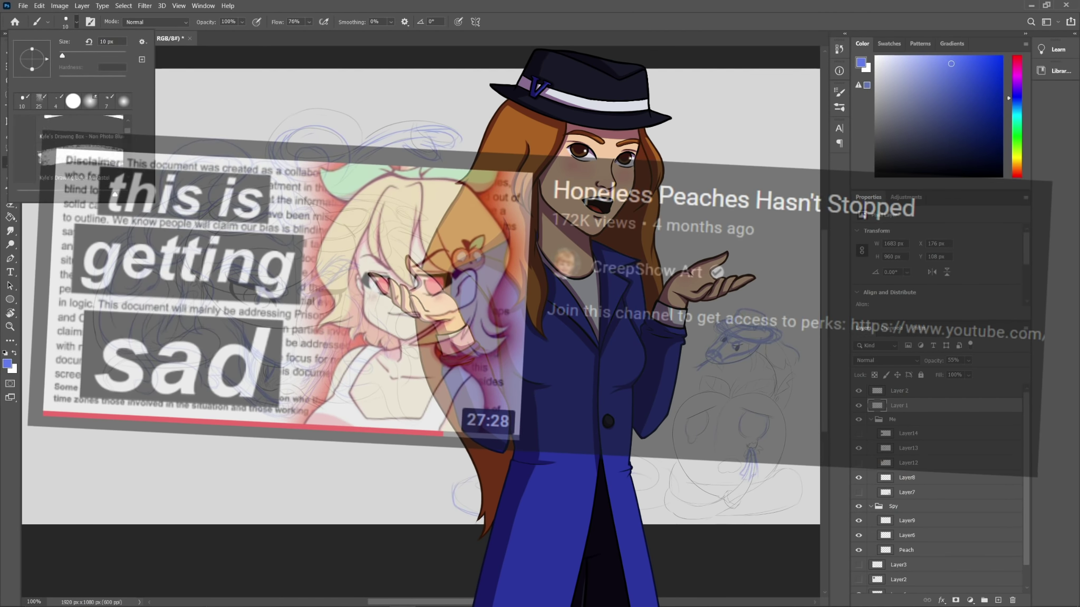
{"action": "left_click", "coordinate": [76, 22]}
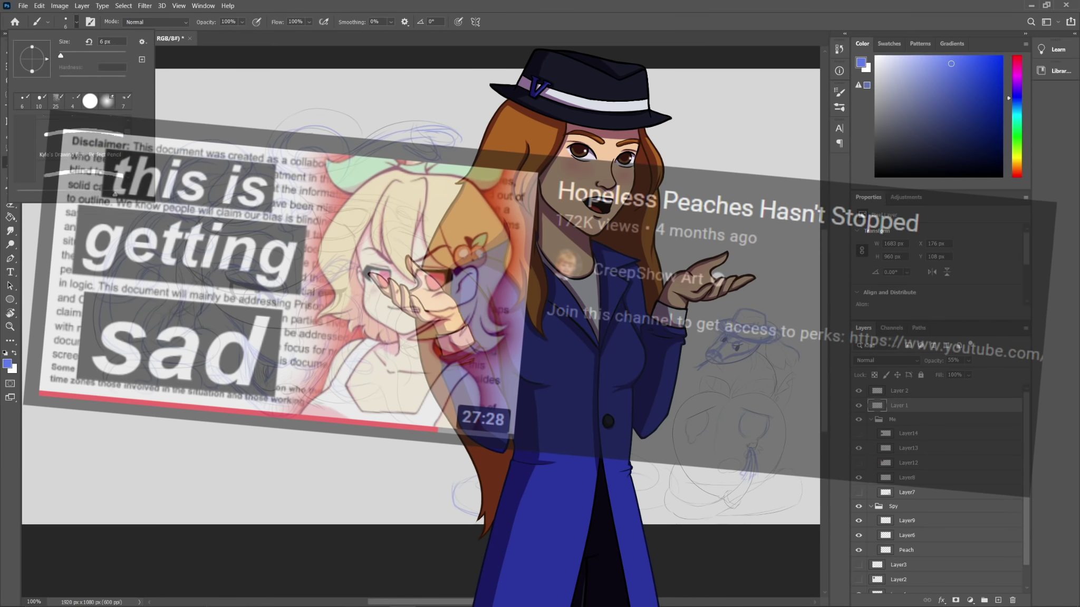
{"action": "scroll", "coordinate": [74, 152], "scroll_direction": "down", "scroll_amount": 10}
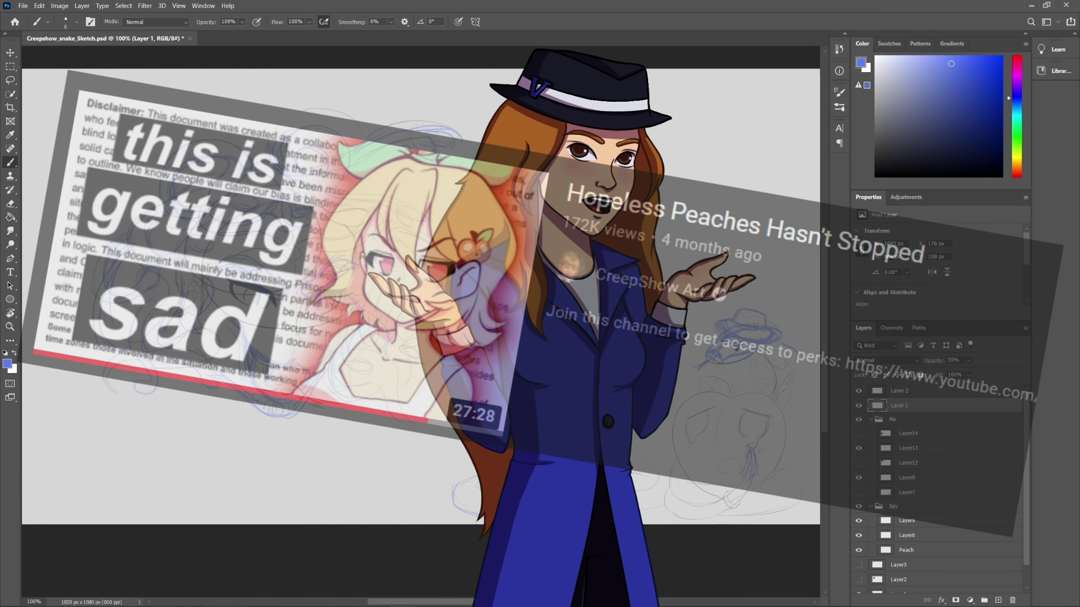
{"action": "key", "text": "Return"}
{"action": "key", "text": "bracketleft"}
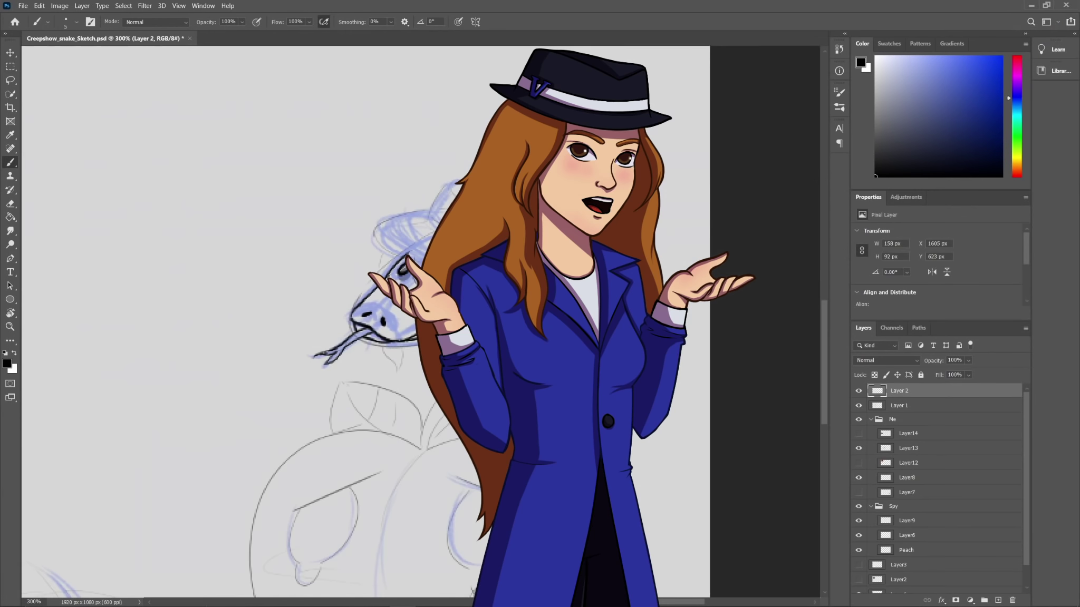
Step: Hide the Layer 1 sketch and refine the small snake's head line art on Layer 2 by erasing and redrawing
{"action": "left_click", "coordinate": [858, 406]}
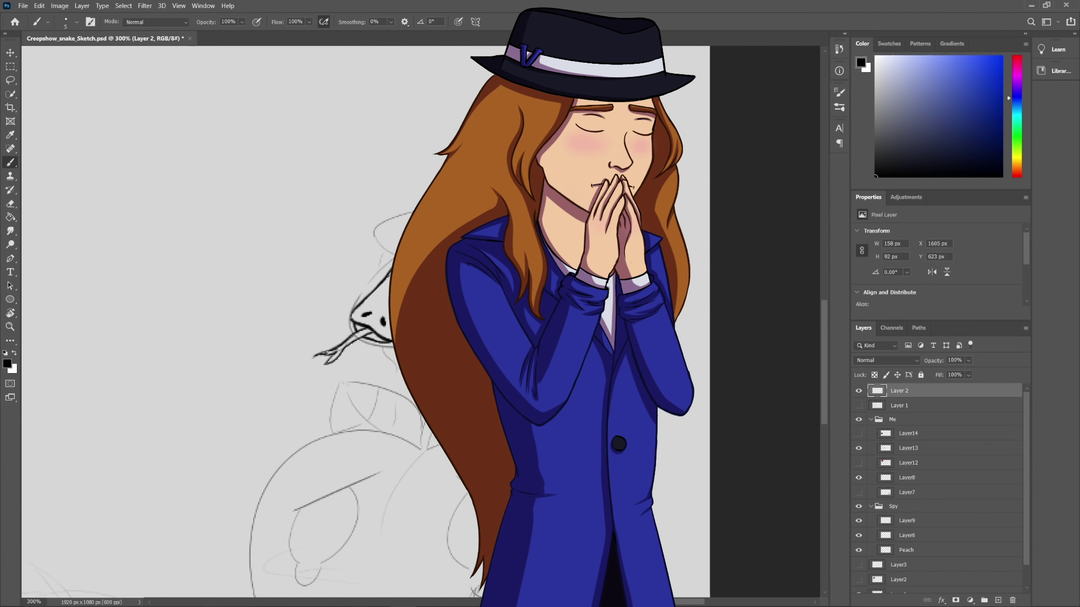
{"action": "key", "text": "e"}
{"action": "key", "text": "b"}
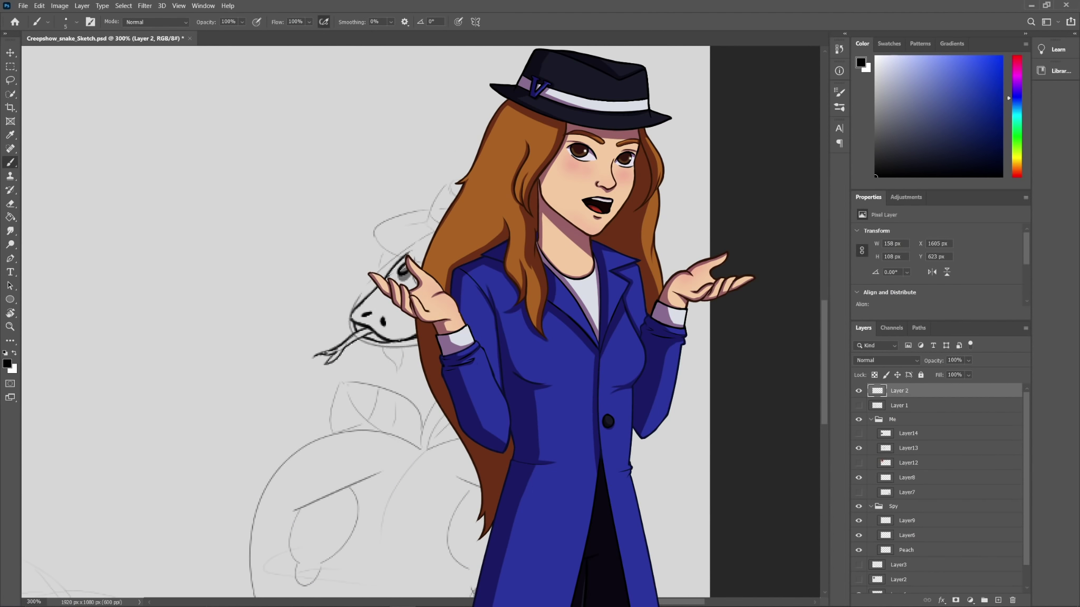
{"action": "key", "text": "e"}
{"action": "key", "text": "b"}
{"action": "key", "text": "e"}
{"action": "key", "text": "b"}
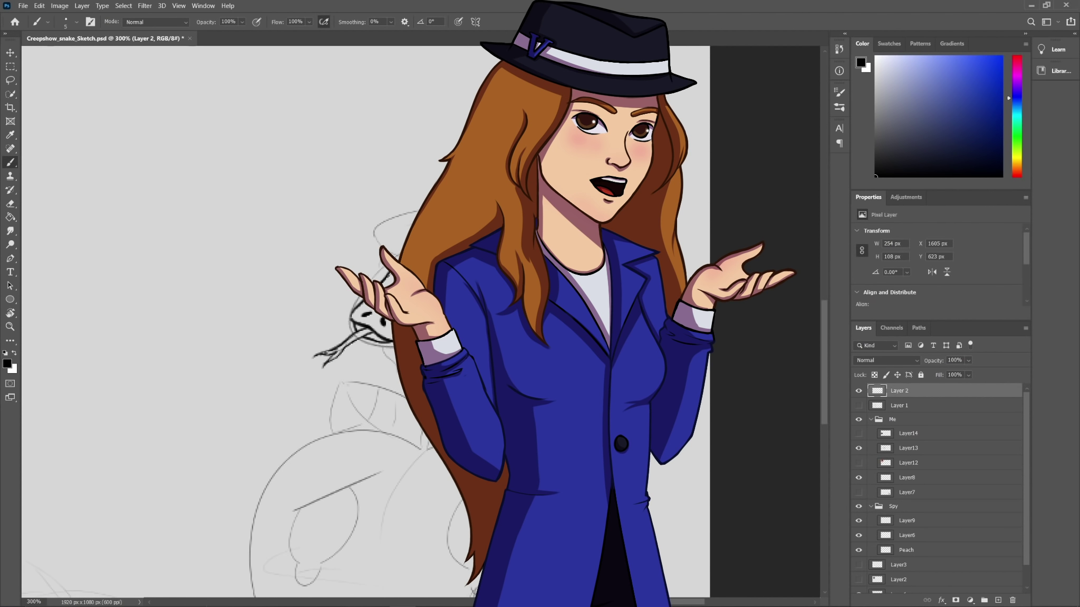
Step: Show the Layer 1 sketch and ink the small snake's hat brim and one side of the crown in black
{"action": "left_click", "coordinate": [859, 506]}
{"action": "left_click", "coordinate": [858, 506]}
{"action": "left_click", "coordinate": [859, 406]}
{"action": "left_click_drag", "start_coordinate": [418, 212], "coordinate": [431, 213]}
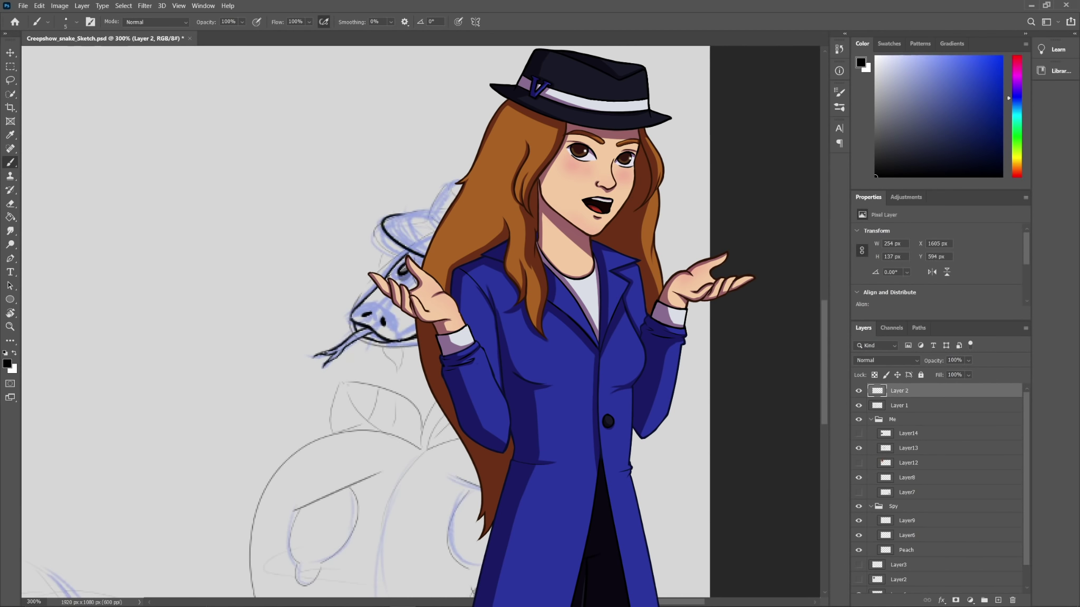
{"action": "left_click_drag", "start_coordinate": [452, 183], "coordinate": [433, 222]}
Step: Tidy the hat's lines with the eraser and ink the top edge of its crown
{"action": "key", "text": "e"}
{"action": "left_click", "coordinate": [76, 22]}
{"action": "key", "text": "Return"}
{"action": "key", "text": "b"}
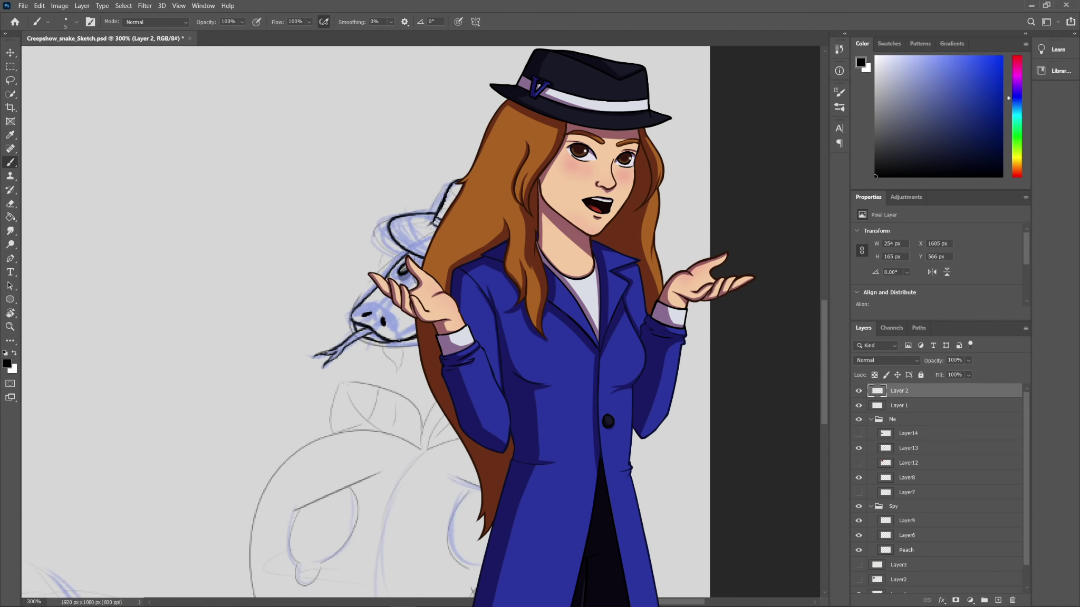
{"action": "key", "text": "e"}
{"action": "key", "text": "b"}
{"action": "left_click_drag", "start_coordinate": [450, 184], "coordinate": [462, 182]}
{"action": "key", "text": "e"}
{"action": "left_click", "coordinate": [77, 21]}
{"action": "key", "text": "Escape"}
{"action": "key", "text": "b"}
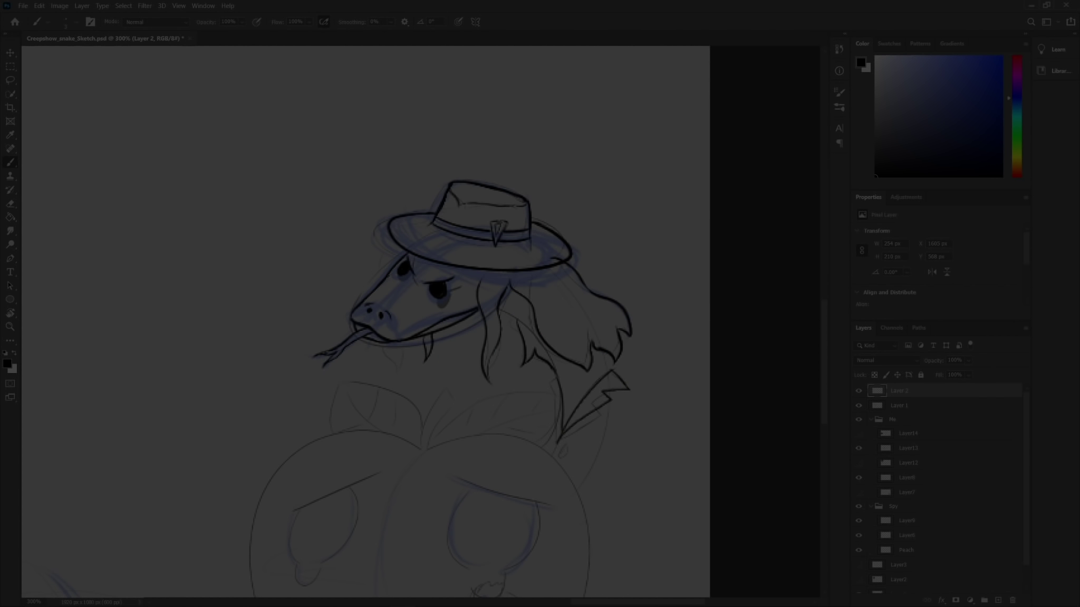
Step: Ink the curved line running down behind the small snake's head towards the peach
{"action": "left_click_drag", "start_coordinate": [615, 393], "coordinate": [568, 502]}
{"action": "key", "text": "b"}
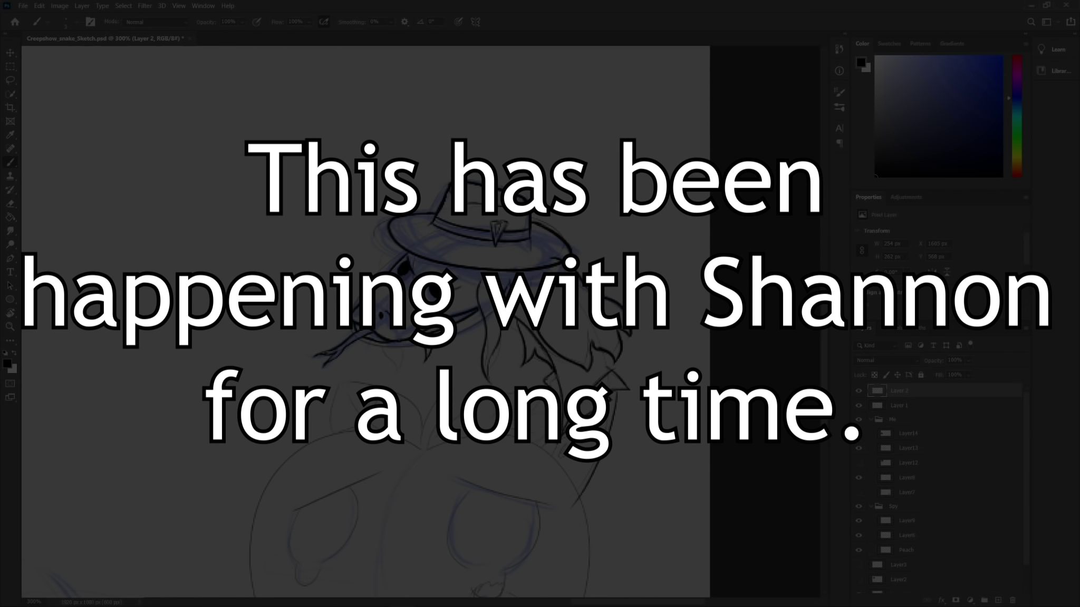
{"action": "left_click", "coordinate": [858, 405]}
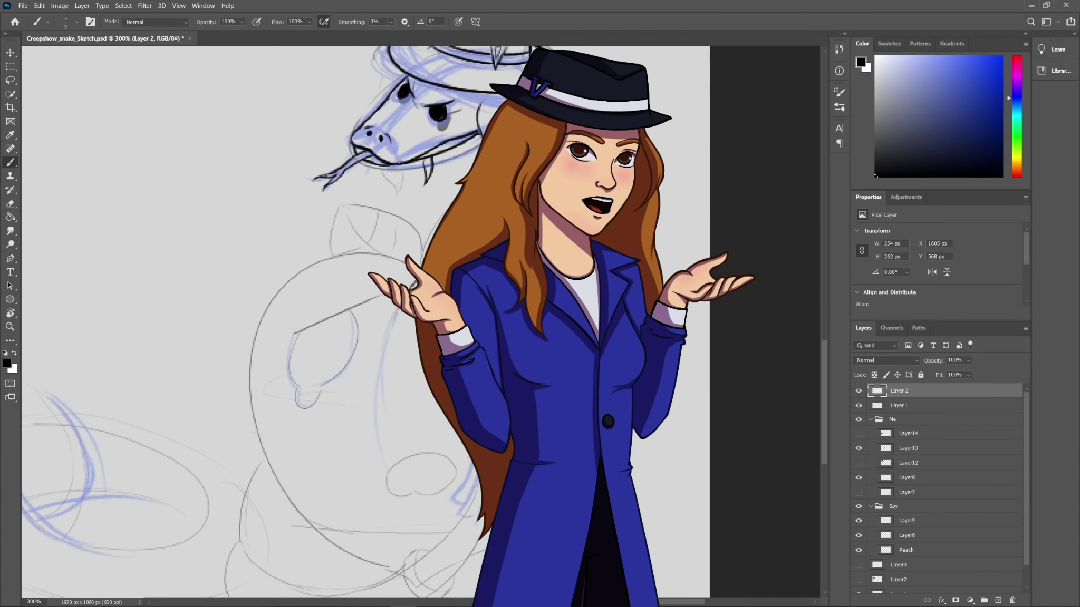
Step: Ink the peach's outer contours on Layer 2, correcting the overlaps with the eraser
{"action": "left_click_drag", "start_coordinate": [507, 168], "coordinate": [517, 405]}
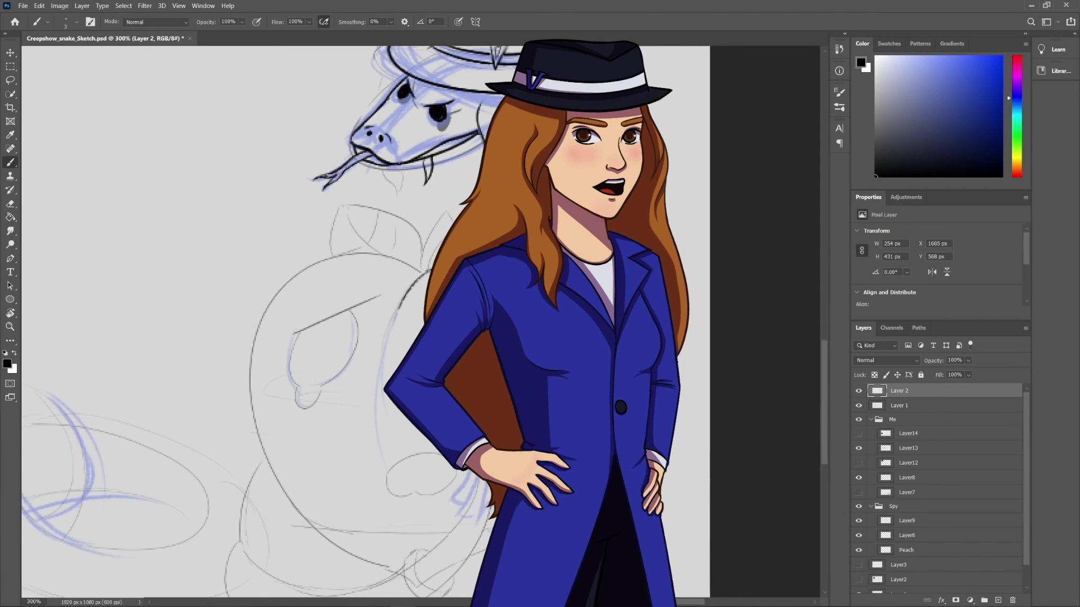
{"action": "left_click_drag", "start_coordinate": [422, 274], "coordinate": [378, 583]}
{"action": "key", "text": "e"}
{"action": "key", "text": "b"}
Step: Ink the peach's droopy eye, its tear and the slanted brow, cleaning the edges with the eraser
{"action": "mouse_move", "coordinate": [296, 331]}
{"action": "left_mouse_down"}
{"action": "mouse_move", "coordinate": [353, 306]}
{"action": "mouse_move", "coordinate": [296, 331]}
{"action": "left_mouse_up"}
{"action": "key", "text": "e"}
{"action": "left_click", "coordinate": [77, 22]}
{"action": "left_click", "coordinate": [33, 138]}
{"action": "left_click_drag", "start_coordinate": [343, 291], "coordinate": [297, 331]}
{"action": "key", "text": "b"}
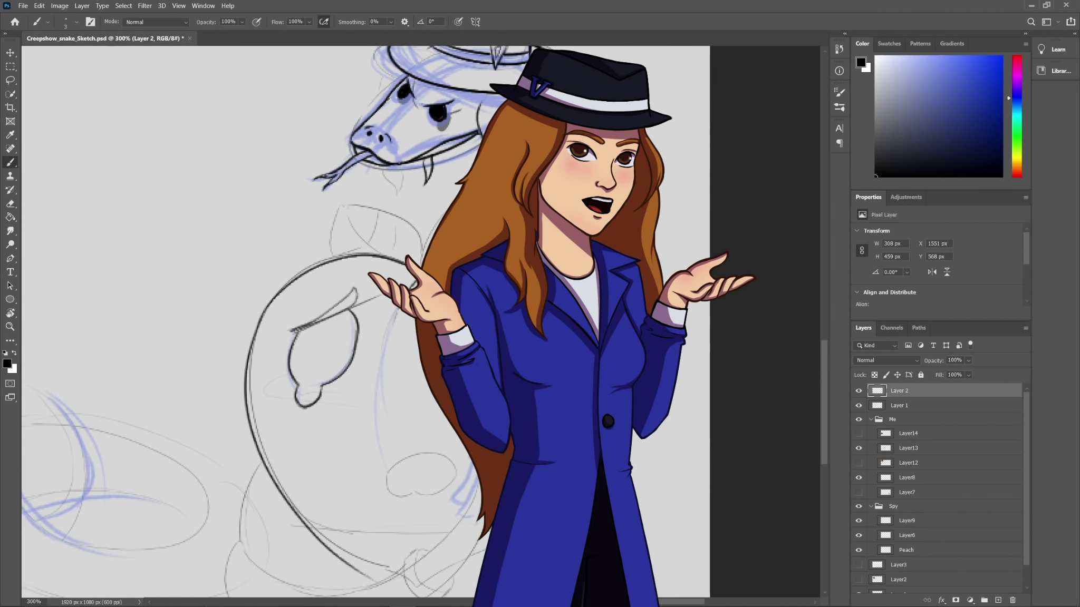
Step: Ink the leaf on top of the peach and its frowning mouth
{"action": "left_click_drag", "start_coordinate": [339, 198], "coordinate": [337, 258]}
{"action": "left_click_drag", "start_coordinate": [338, 199], "coordinate": [422, 252]}
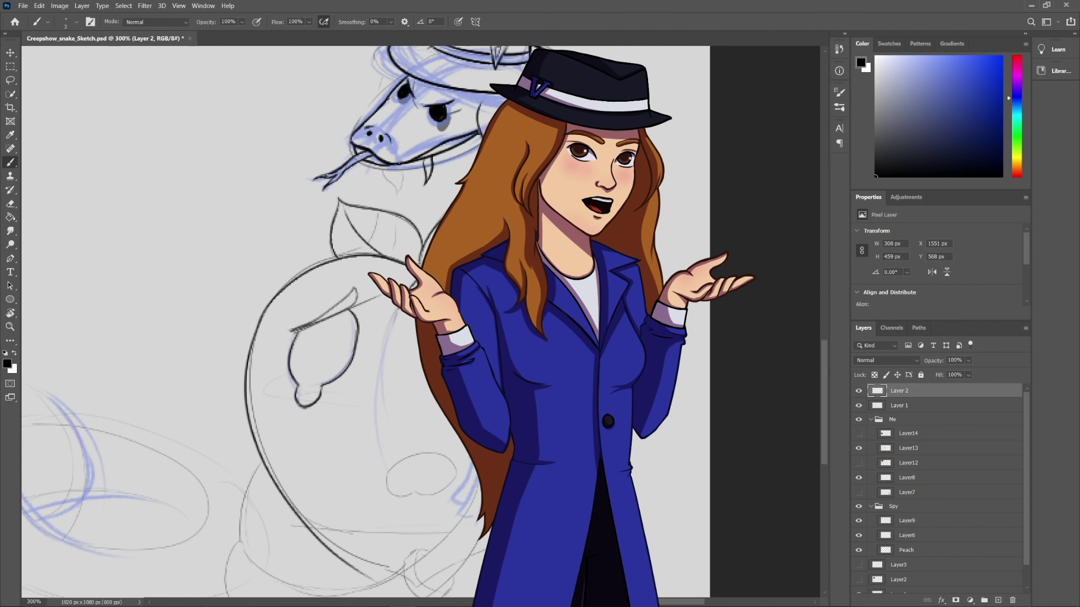
{"action": "left_click_drag", "start_coordinate": [389, 470], "coordinate": [437, 493]}
{"action": "key", "text": "e"}
{"action": "key", "text": "b"}
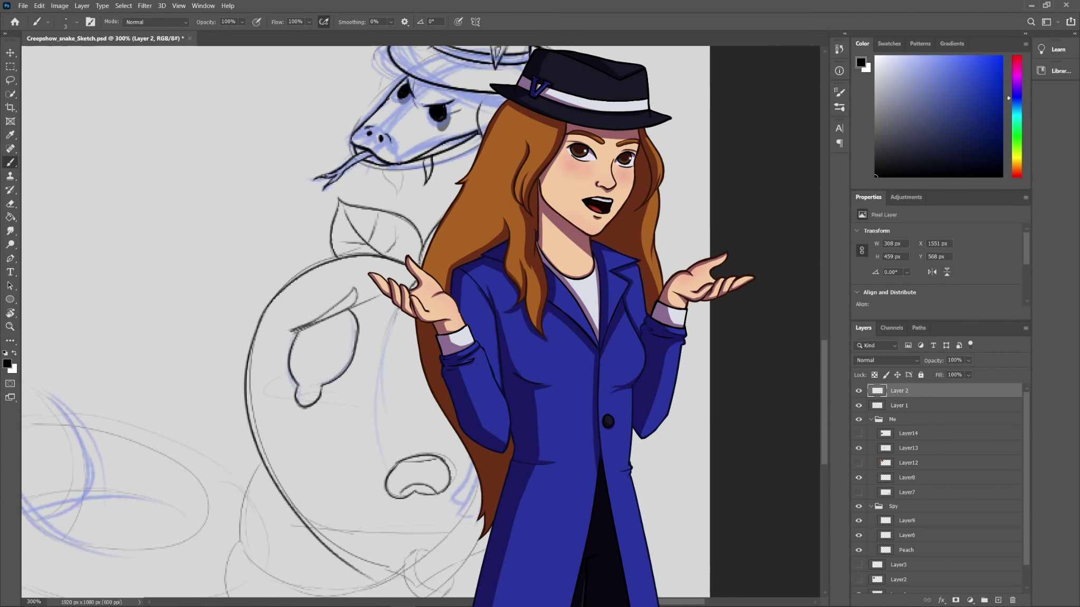
Step: Ink the snake's coils wrapped around the base of the peach
{"action": "scroll", "coordinate": [364, 296], "scroll_direction": "down", "scroll_amount": 4}
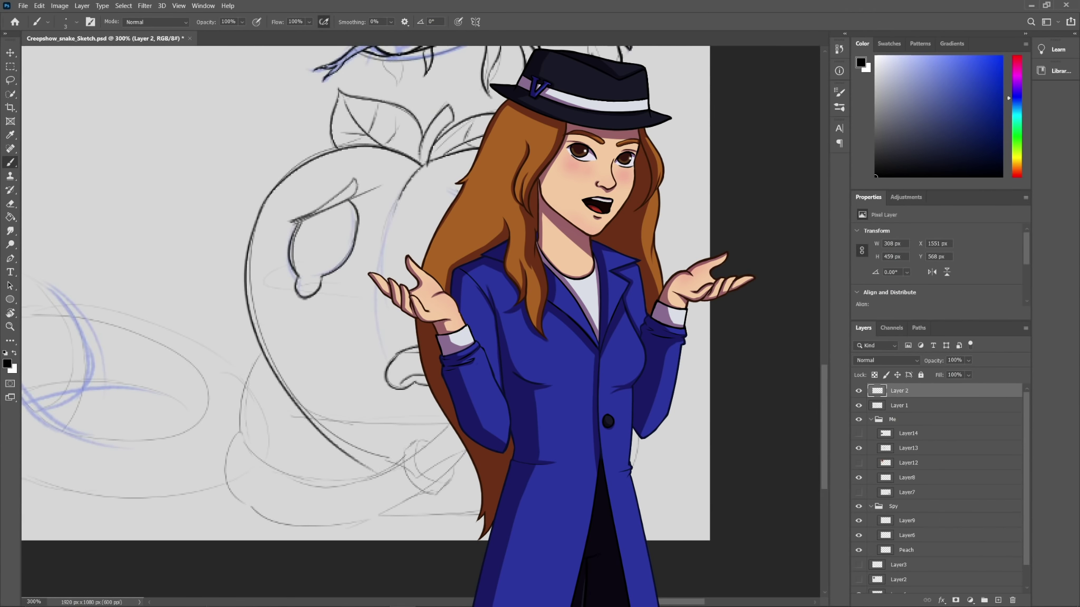
{"action": "left_click_drag", "start_coordinate": [262, 352], "coordinate": [238, 448]}
{"action": "key", "text": "ctrl+z"}
{"action": "mouse_move", "coordinate": [240, 421]}
{"action": "left_mouse_down"}
{"action": "mouse_move", "coordinate": [360, 481]}
{"action": "mouse_move", "coordinate": [429, 496]}
{"action": "left_mouse_up"}
{"action": "left_click_drag", "start_coordinate": [263, 355], "coordinate": [244, 424]}
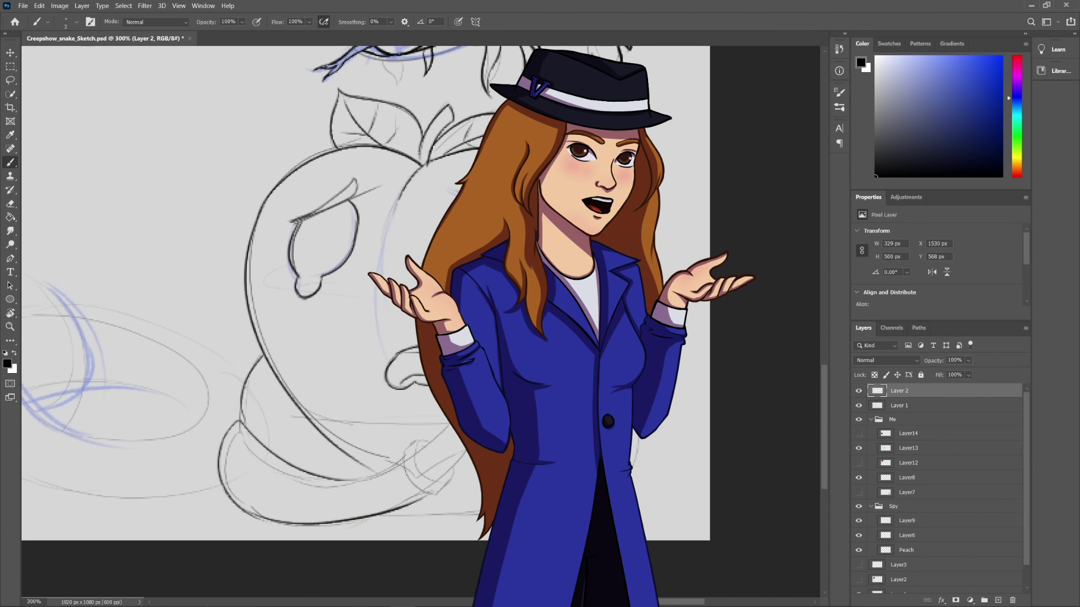
Step: Ink the narrow loop crossing the snake's coils and tidy the coil edge with a smaller eraser
{"action": "key", "text": "ctrl+minus"}
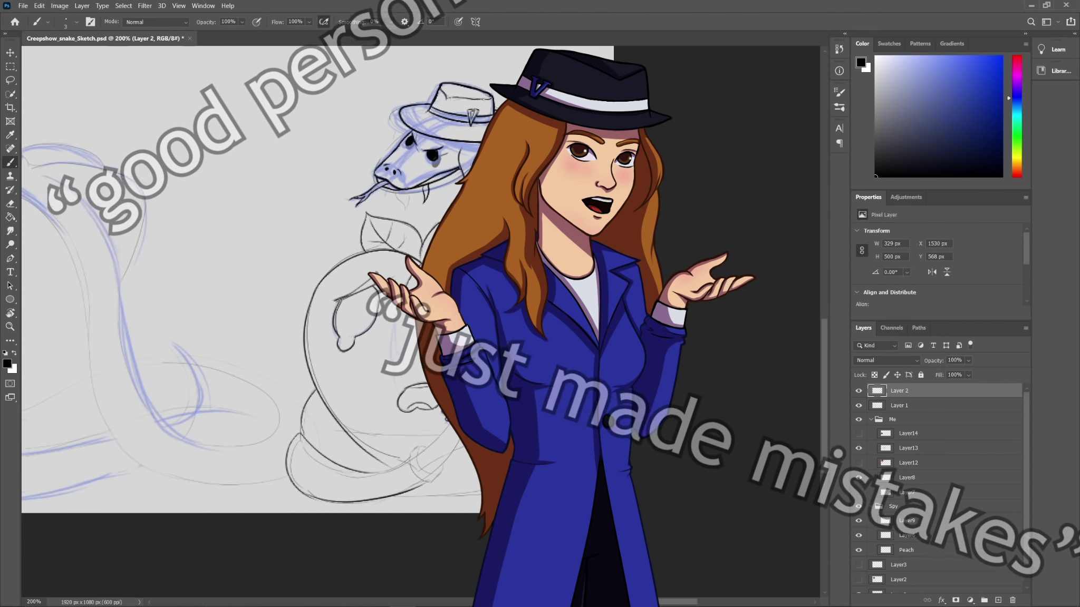
{"action": "key", "text": "ctrl+plus"}
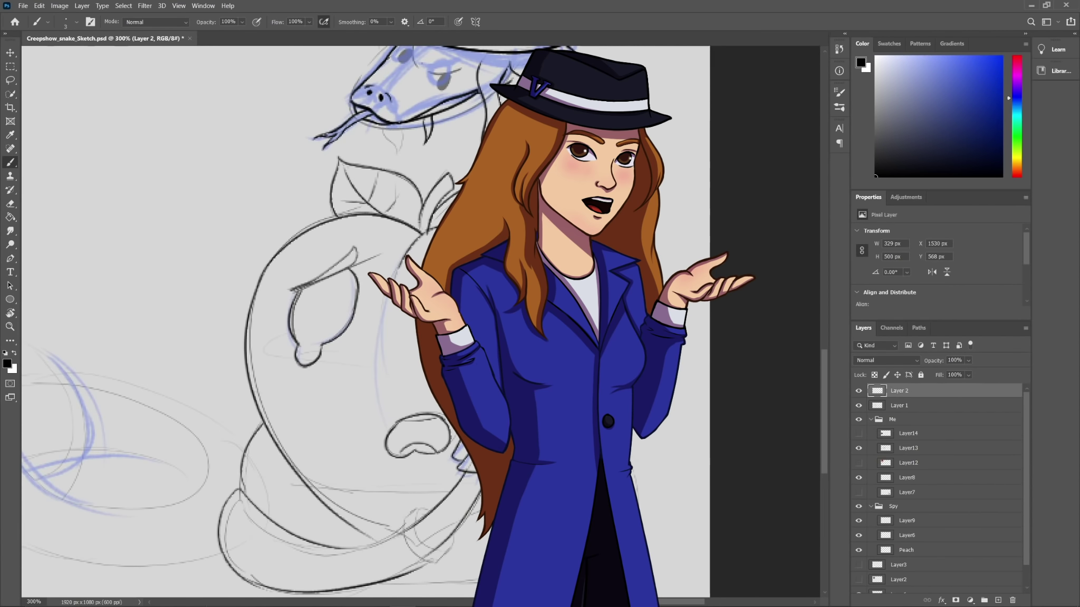
{"action": "key", "text": "e"}
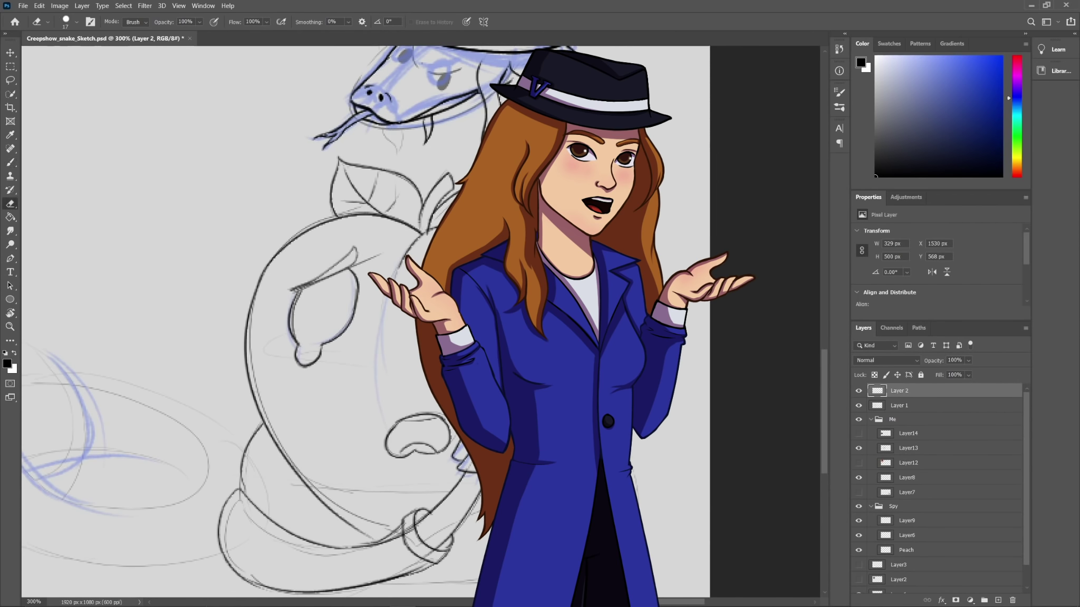
{"action": "key", "text": "bracketleft"}
{"action": "key", "text": "bracketleft"}
{"action": "key", "text": "b"}
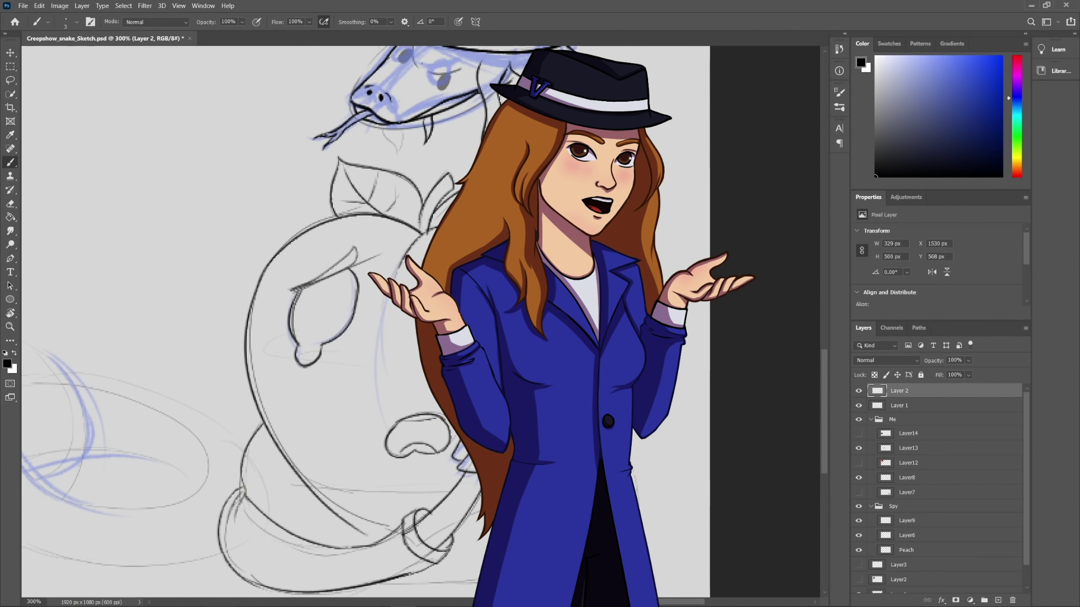
Step: Erase and redraw the overlapping coil lines beneath the peach on Layer 2
{"action": "key", "text": "e"}
{"action": "key", "text": "b"}
{"action": "key", "text": "e"}
{"action": "key", "text": "b"}
{"action": "key", "text": "e"}
{"action": "key", "text": "b"}
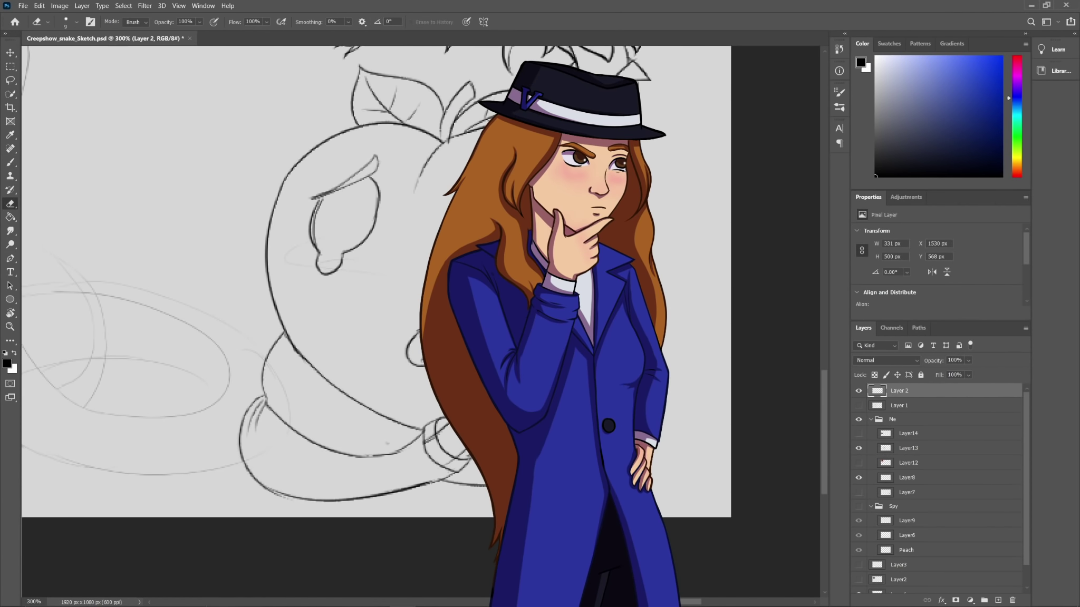
Step: Touch up the peach and coil line art and show the Layer 1 sketch again
{"action": "key", "text": "b"}
{"action": "key", "text": "e"}
{"action": "key", "text": "b"}
{"action": "key", "text": "e"}
{"action": "key", "text": "b"}
{"action": "left_click", "coordinate": [859, 406]}
{"action": "key", "text": "e"}
{"action": "key", "text": "b"}
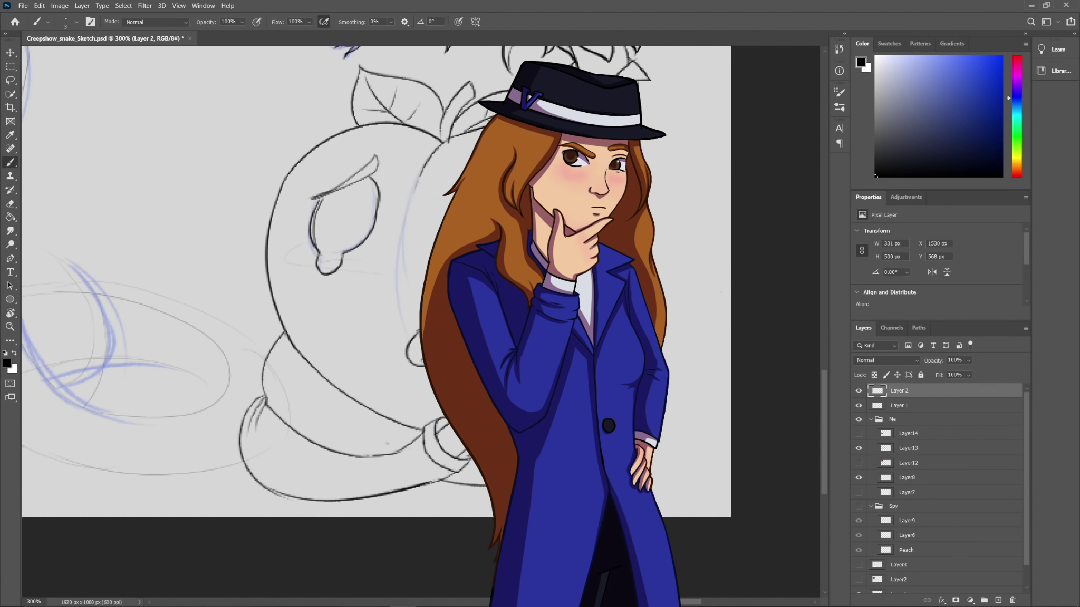
Step: Compare the line art with the Layer 1 sketch and clean up the small snake's head and hat using a 5 px eraser
{"action": "key", "text": "ctrl+minus"}
{"action": "scroll", "coordinate": [420, 322], "scroll_direction": "up", "scroll_amount": 1}
{"action": "left_click", "coordinate": [859, 406]}
{"action": "left_click", "coordinate": [858, 406]}
{"action": "key", "text": "ctrl+plus"}
{"action": "key", "text": "e"}
{"action": "scroll", "coordinate": [421, 322], "scroll_direction": "up", "scroll_amount": 4}
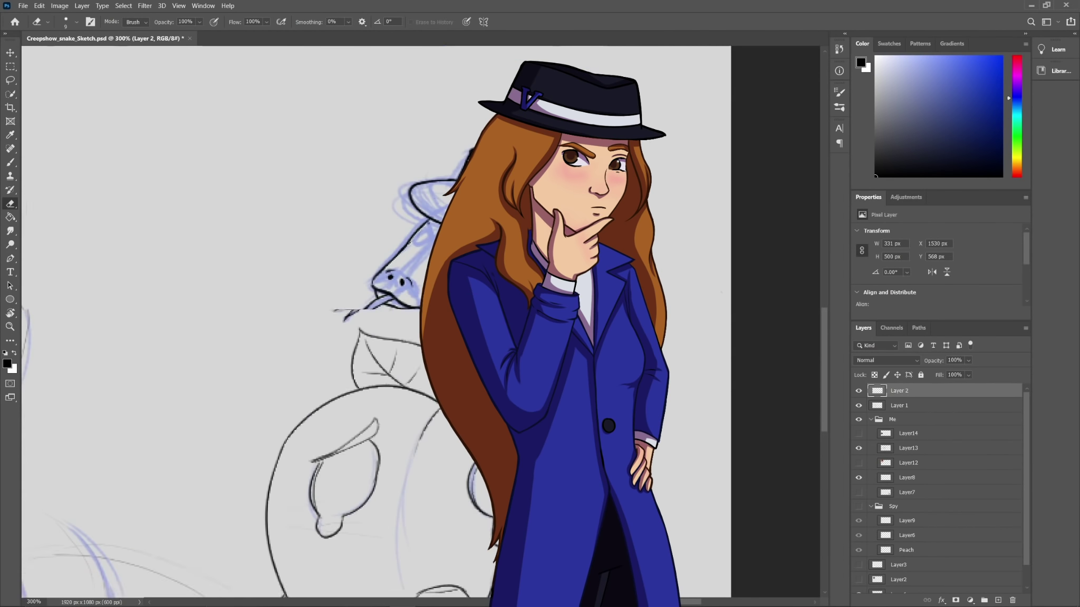
{"action": "key", "text": "bracketleft"}
{"action": "key", "text": "bracketleft"}
{"action": "key", "text": "bracketleft"}
{"action": "key", "text": "bracketleft"}
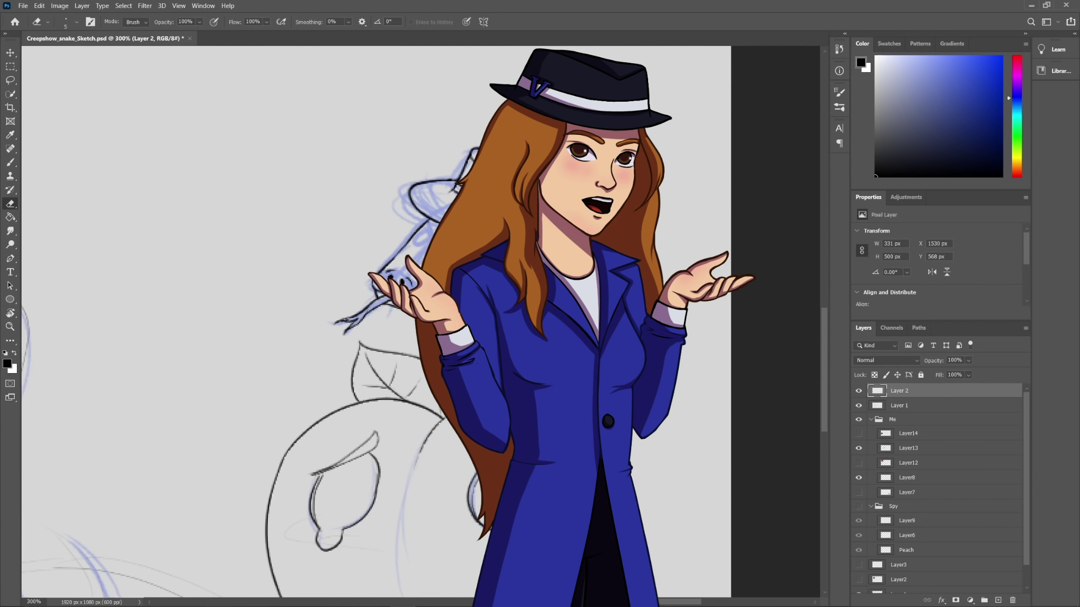
{"action": "key", "text": "b"}
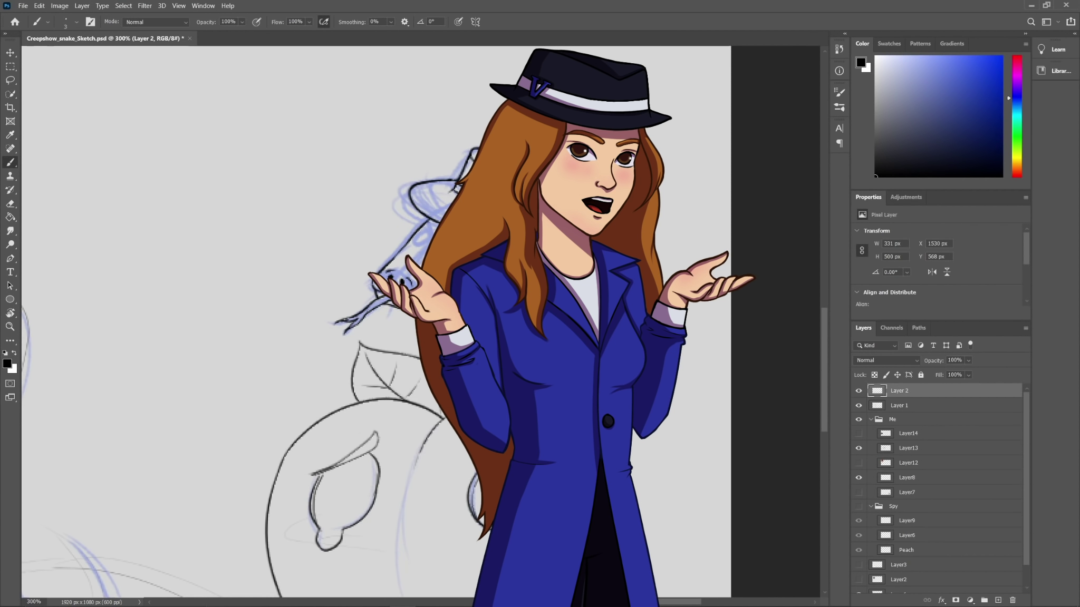
{"action": "key", "text": "e"}
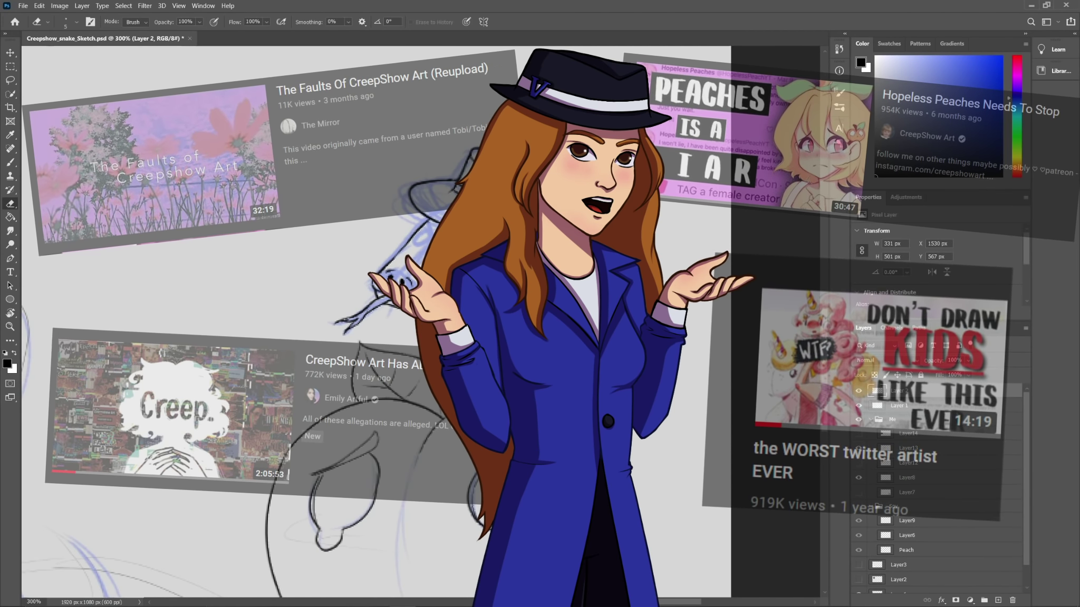
Step: Correct the remaining rough lines on the peach and the coils around it
{"action": "scroll", "coordinate": [422, 322], "scroll_direction": "down", "scroll_amount": 2}
{"action": "key", "text": "b"}
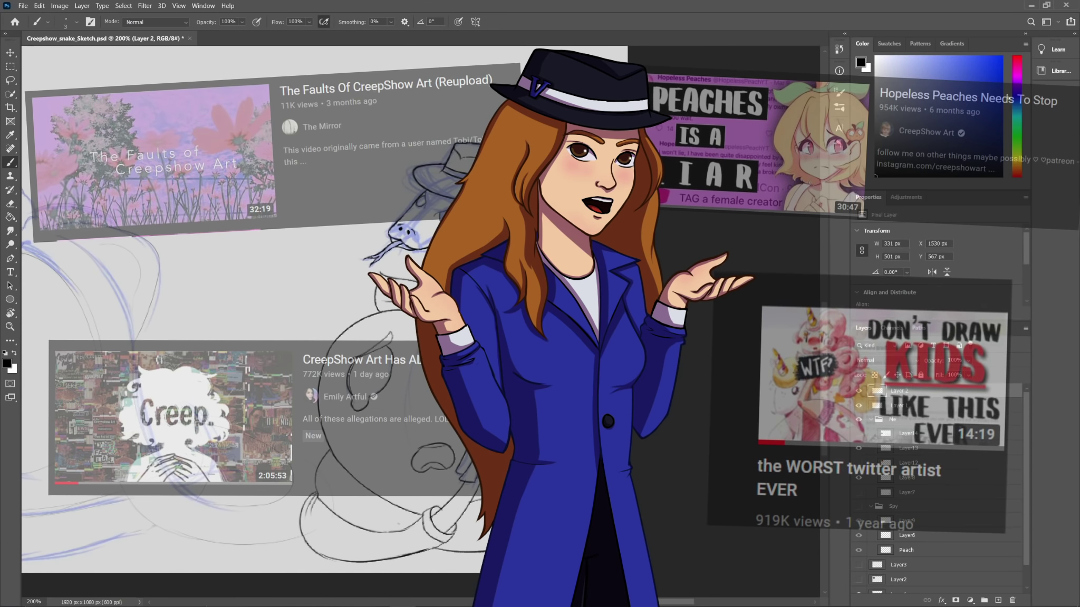
{"action": "key", "text": "e"}
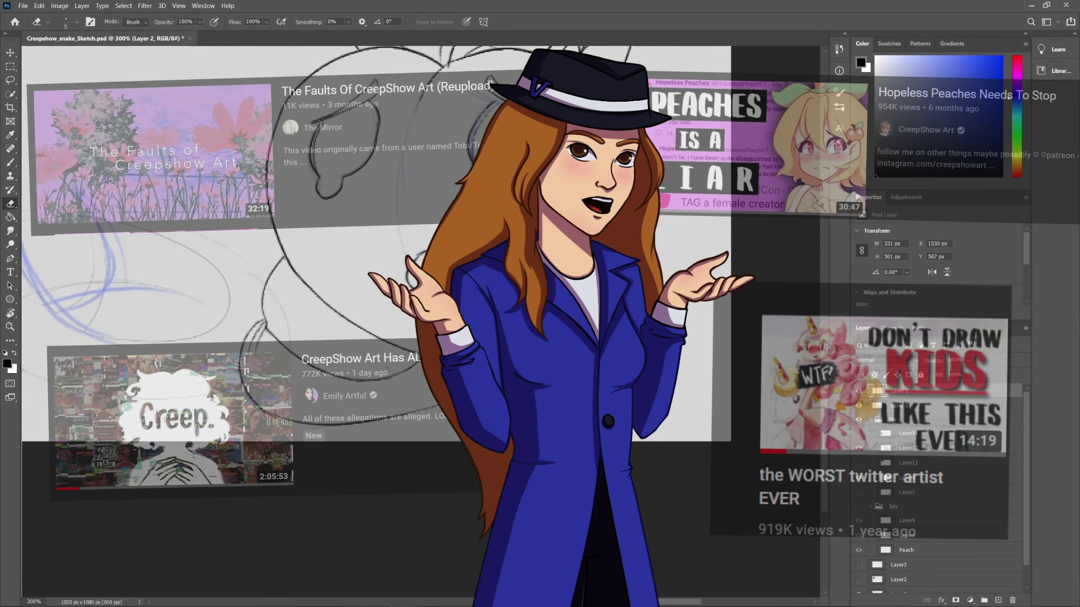
{"action": "key", "text": "b"}
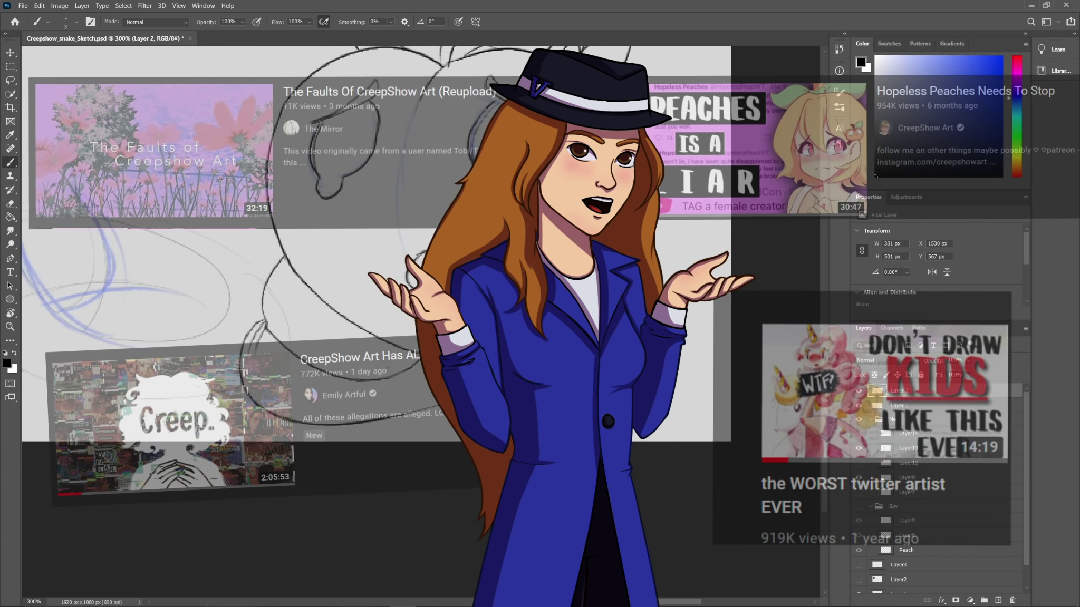
Step: Lasso part of the blue sketch on Layer 1 and adjust it with Free Transform
{"action": "key", "text": "ctrl+minus"}
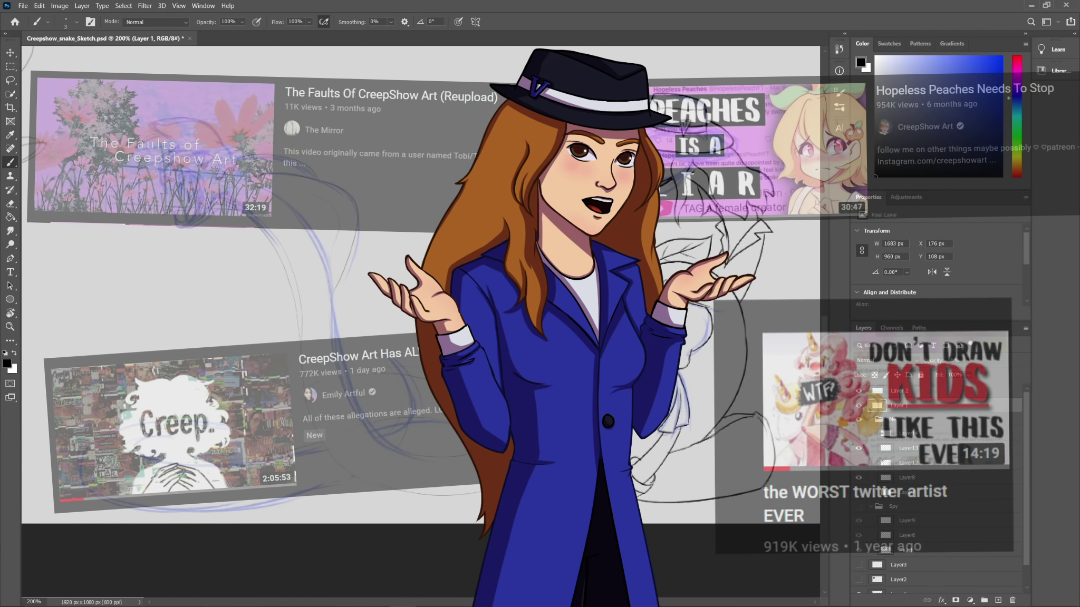
{"action": "key", "text": "l"}
{"action": "key", "text": "ctrl+t"}
{"action": "key", "text": "Return"}
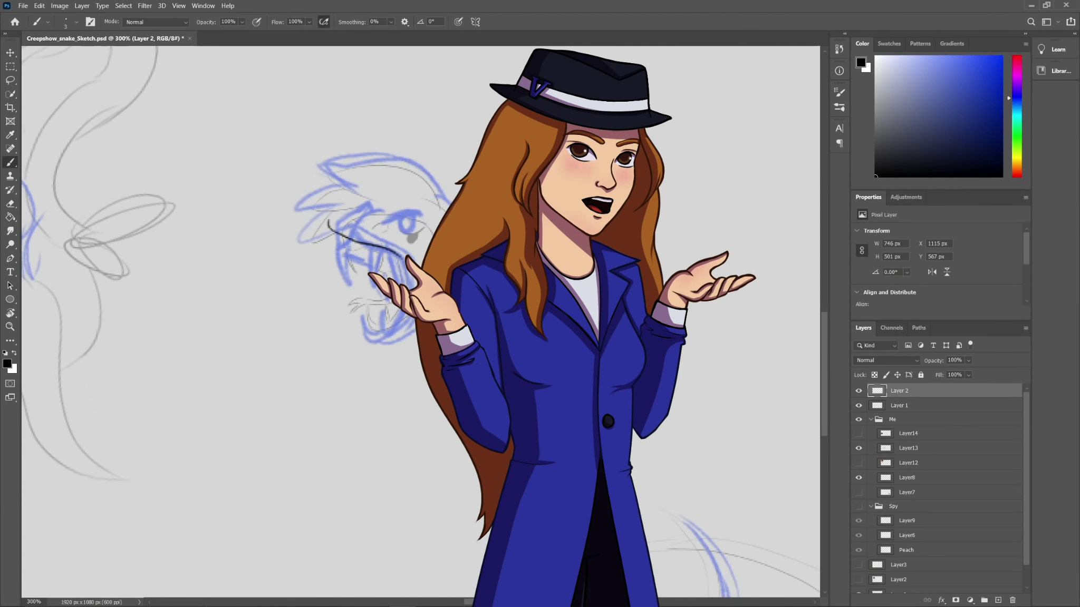
{"action": "left_click_drag", "start_coordinate": [328, 228], "coordinate": [313, 241]}
{"action": "mouse_move", "coordinate": [314, 239]}
{"action": "left_mouse_down"}
{"action": "mouse_move", "coordinate": [335, 205]}
{"action": "mouse_move", "coordinate": [434, 232]}
{"action": "mouse_move", "coordinate": [320, 245]}
{"action": "left_mouse_up"}
{"action": "left_click_drag", "start_coordinate": [319, 241], "coordinate": [323, 258]}
{"action": "left_click_drag", "start_coordinate": [383, 225], "coordinate": [420, 214]}
{"action": "key", "text": "e"}
{"action": "key", "text": "b"}
{"action": "left_click_drag", "start_coordinate": [345, 332], "coordinate": [410, 316]}
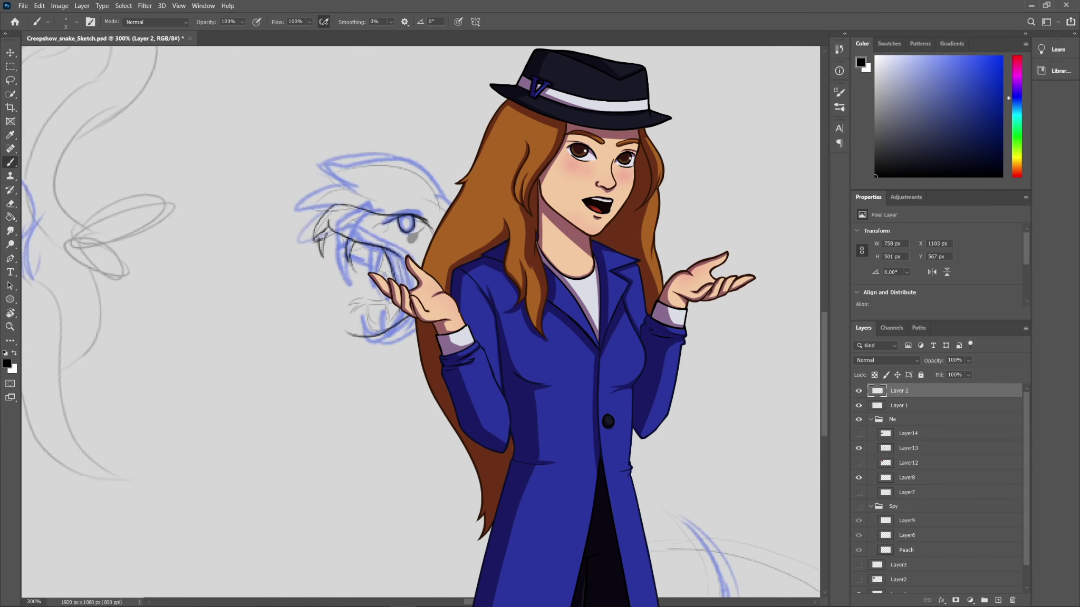
{"action": "key", "text": "e"}
{"action": "left_click_drag", "start_coordinate": [322, 256], "coordinate": [340, 231]}
{"action": "key", "text": "ctrl+z"}
{"action": "key", "text": "ctrl+z"}
{"action": "key", "text": "ctrl+z"}
{"action": "key", "text": "ctrl+z"}
{"action": "key", "text": "ctrl+z"}
{"action": "key", "text": "ctrl+z"}
{"action": "key", "text": "ctrl+z"}
{"action": "key", "text": "ctrl+z"}
Step: Redraw the open-mouthed snake's snout, brow line and lower jaw tip on Layer 2 over the blue sketch
{"action": "key", "text": "b"}
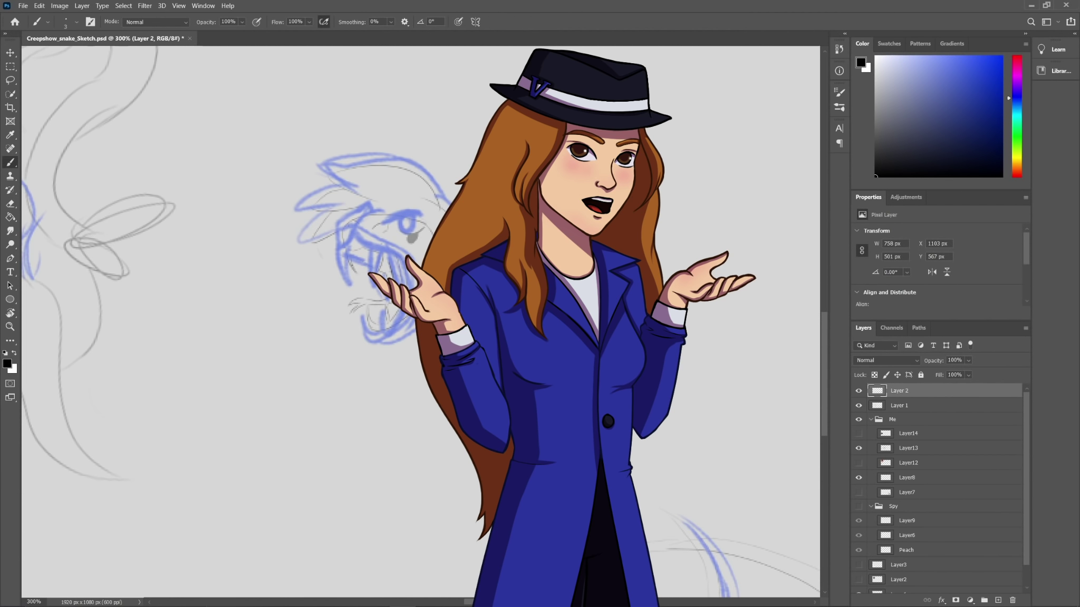
{"action": "left_click_drag", "start_coordinate": [369, 323], "coordinate": [408, 316]}
{"action": "left_click_drag", "start_coordinate": [339, 231], "coordinate": [317, 241]}
{"action": "left_click_drag", "start_coordinate": [318, 239], "coordinate": [333, 215]}
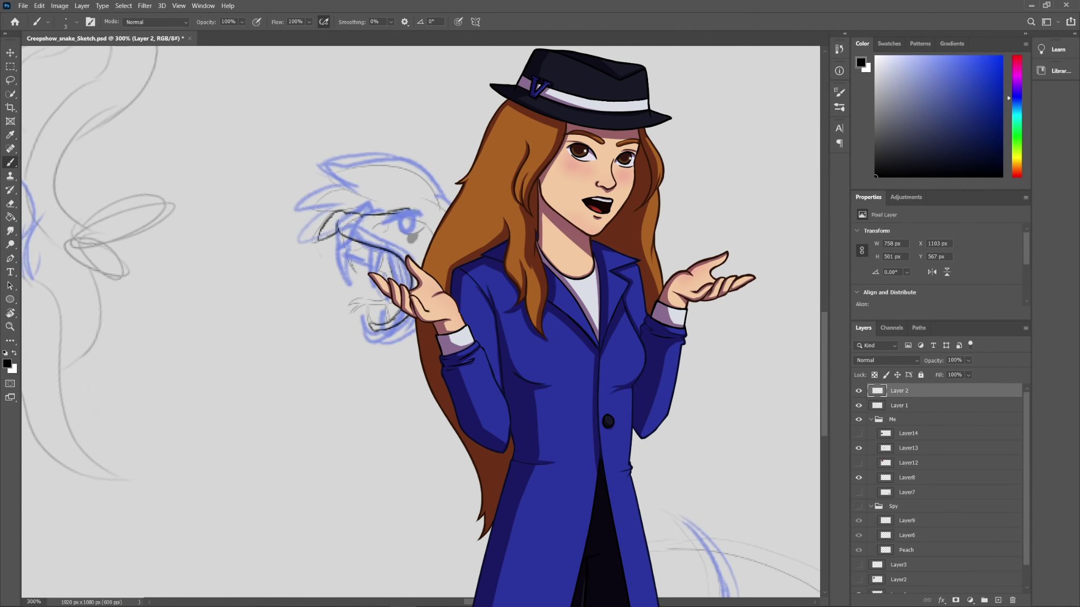
{"action": "key", "text": "e"}
{"action": "mouse_move", "coordinate": [406, 210]}
{"action": "left_mouse_down"}
{"action": "mouse_move", "coordinate": [382, 214]}
{"action": "mouse_move", "coordinate": [413, 216]}
{"action": "mouse_move", "coordinate": [345, 212]}
{"action": "left_mouse_up"}
Step: Adjust the eraser brush, clean up the snake's snout and outline its spiky hair over the forehead
{"action": "left_click", "coordinate": [11, 162]}
{"action": "left_click", "coordinate": [11, 204]}
{"action": "left_click", "coordinate": [77, 22]}
{"action": "left_click_drag", "start_coordinate": [63, 55], "coordinate": [61, 56]}
{"action": "mouse_move", "coordinate": [399, 215]}
{"action": "left_mouse_down"}
{"action": "mouse_move", "coordinate": [435, 233]}
{"action": "mouse_move", "coordinate": [320, 165]}
{"action": "left_mouse_up"}
{"action": "key", "text": "b"}
{"action": "key", "text": "e"}
{"action": "key", "text": "b"}
{"action": "left_click_drag", "start_coordinate": [321, 165], "coordinate": [342, 185]}
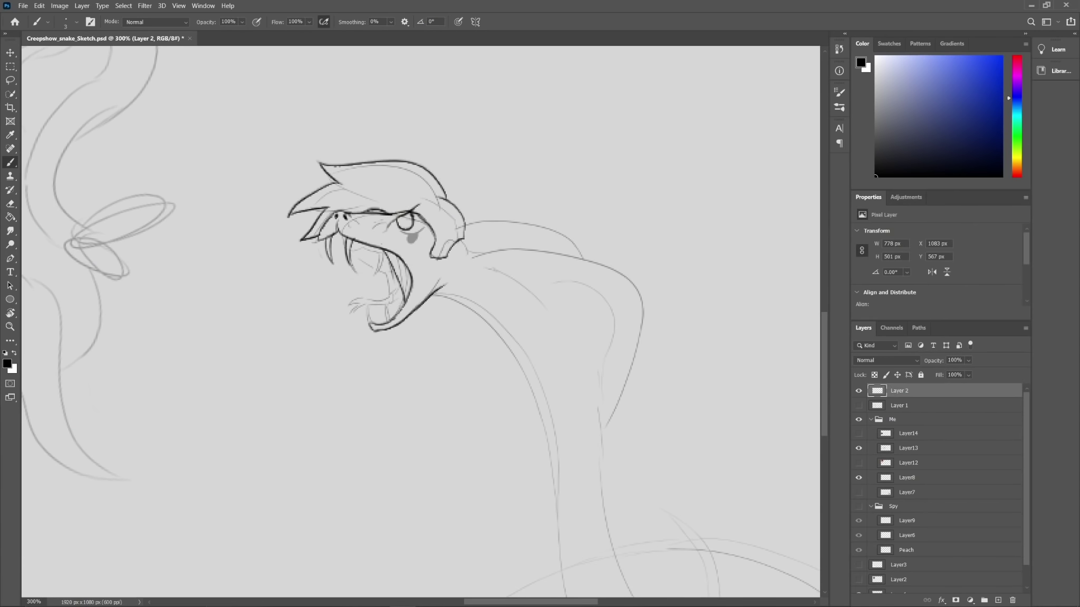
Step: Draw the open-mouthed snake's brow, fang and inner mouth lines and a forked tongue extending from the jaw
{"action": "left_click_drag", "start_coordinate": [369, 209], "coordinate": [387, 201]}
{"action": "left_click_drag", "start_coordinate": [330, 244], "coordinate": [344, 252]}
{"action": "left_click_drag", "start_coordinate": [351, 254], "coordinate": [389, 290]}
{"action": "mouse_move", "coordinate": [374, 266]}
{"action": "left_mouse_down"}
{"action": "mouse_move", "coordinate": [395, 272]}
{"action": "mouse_move", "coordinate": [318, 320]}
{"action": "left_mouse_up"}
{"action": "key", "text": "e"}
{"action": "key", "text": "b"}
Step: Refine the upper contour and inner throat lines of the snake's open mouth
{"action": "left_click_drag", "start_coordinate": [351, 254], "coordinate": [393, 268]}
{"action": "left_click_drag", "start_coordinate": [383, 267], "coordinate": [391, 289]}
{"action": "key", "text": "e"}
{"action": "key", "text": "b"}
{"action": "left_click_drag", "start_coordinate": [352, 254], "coordinate": [388, 267]}
{"action": "key", "text": "e"}
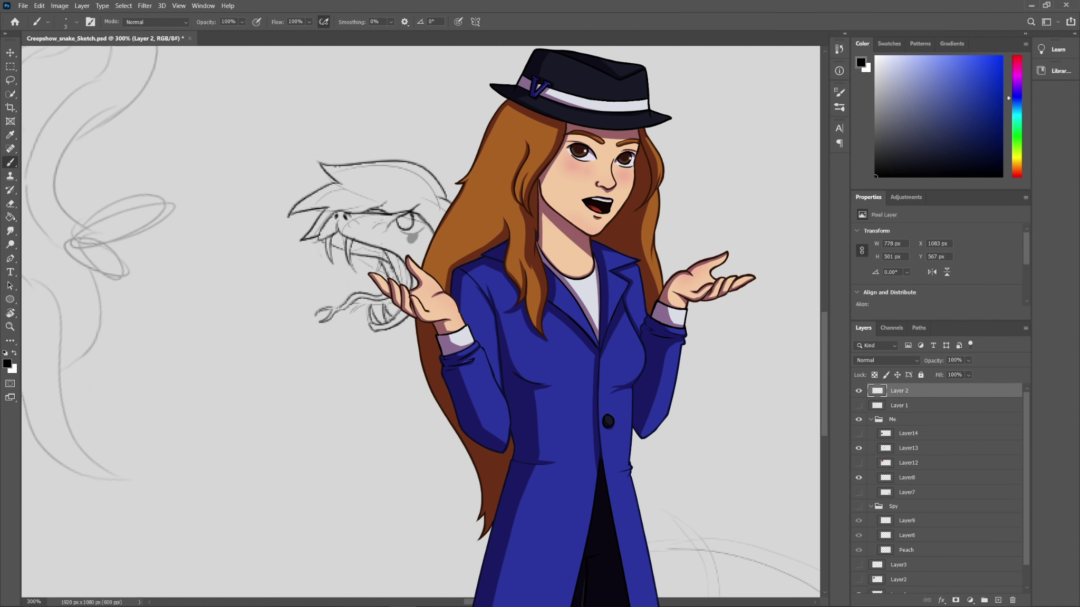
Step: Outline the snake's hood and the front of its neck down to the base of the body
{"action": "key", "text": "ctrl+minus"}
{"action": "mouse_move", "coordinate": [421, 316]}
{"action": "left_mouse_down"}
{"action": "mouse_move", "coordinate": [311, 223]}
{"action": "mouse_move", "coordinate": [194, 223]}
{"action": "mouse_move", "coordinate": [349, 494]}
{"action": "mouse_move", "coordinate": [444, 502]}
{"action": "left_mouse_up"}
{"action": "key", "text": "e"}
{"action": "key", "text": "b"}
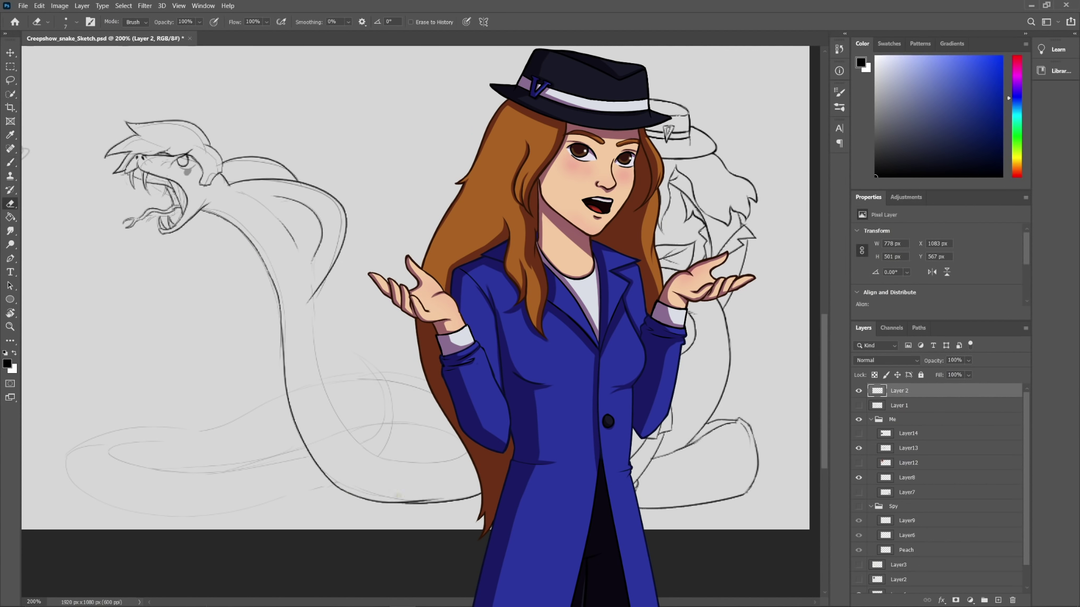
{"action": "key", "text": "ctrl+z"}
Step: Outline the back edge of the snake's neck from the hood into the base curve and clean up the overlap
{"action": "left_click_drag", "start_coordinate": [316, 295], "coordinate": [466, 453]}
{"action": "key", "text": "e"}
{"action": "left_click_drag", "start_coordinate": [361, 447], "coordinate": [416, 470]}
{"action": "key", "text": "b"}
{"action": "left_click_drag", "start_coordinate": [345, 426], "coordinate": [368, 448]}
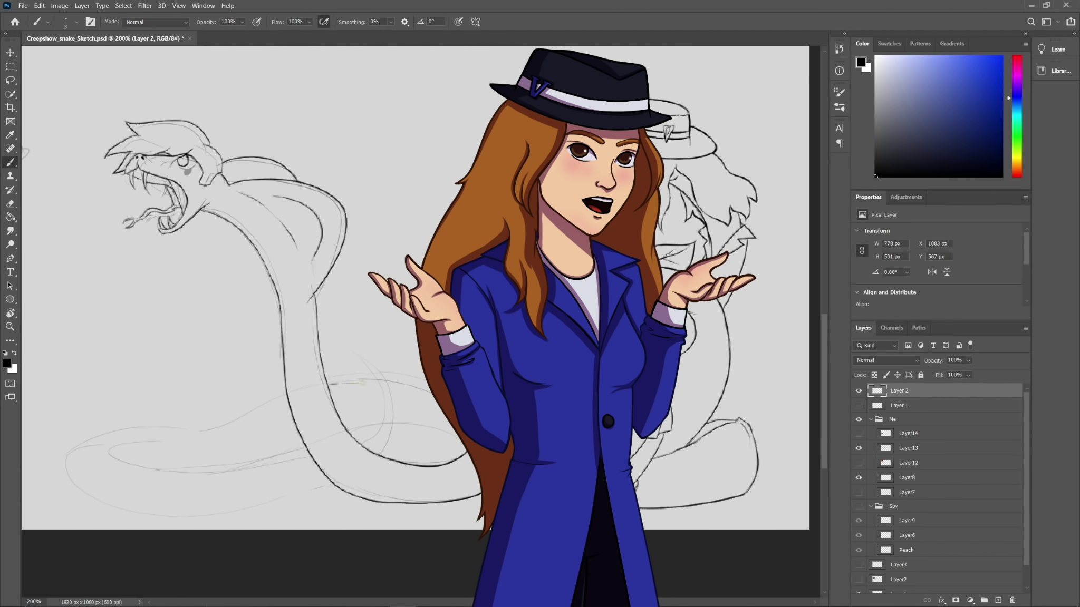
Step: Draw the snake's rear coil lines running behind the upright neck
{"action": "left_click_drag", "start_coordinate": [324, 379], "coordinate": [424, 372]}
{"action": "left_click_drag", "start_coordinate": [344, 435], "coordinate": [459, 435]}
{"action": "left_click_drag", "start_coordinate": [329, 398], "coordinate": [433, 396]}
{"action": "key", "text": "e"}
{"action": "key", "text": "b"}
Step: Draw the outer and inner contours of the large coil extending in front of and beneath the snake's head
{"action": "left_click_drag", "start_coordinate": [286, 393], "coordinate": [69, 498]}
{"action": "left_click_drag", "start_coordinate": [69, 499], "coordinate": [338, 488]}
{"action": "left_click_drag", "start_coordinate": [307, 450], "coordinate": [138, 469]}
{"action": "left_click_drag", "start_coordinate": [157, 437], "coordinate": [148, 470]}
{"action": "left_click_drag", "start_coordinate": [299, 439], "coordinate": [153, 470]}
{"action": "mouse_move", "coordinate": [287, 405]}
{"action": "left_mouse_down"}
{"action": "mouse_move", "coordinate": [248, 409]}
{"action": "mouse_move", "coordinate": [286, 405]}
{"action": "left_mouse_up"}
Step: Erase and redraw the coil lines just behind the snake's neck to clean up their edges
{"action": "key", "text": "e"}
{"action": "left_click_drag", "start_coordinate": [330, 398], "coordinate": [433, 396]}
{"action": "key", "text": "b"}
{"action": "left_click_drag", "start_coordinate": [325, 379], "coordinate": [432, 394]}
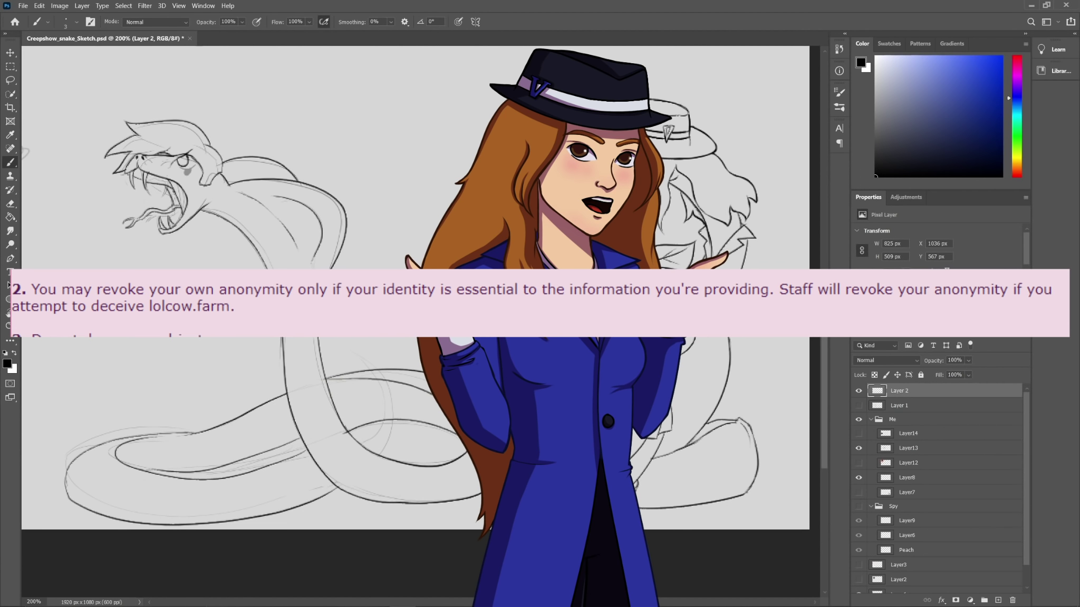
{"action": "key", "text": "e"}
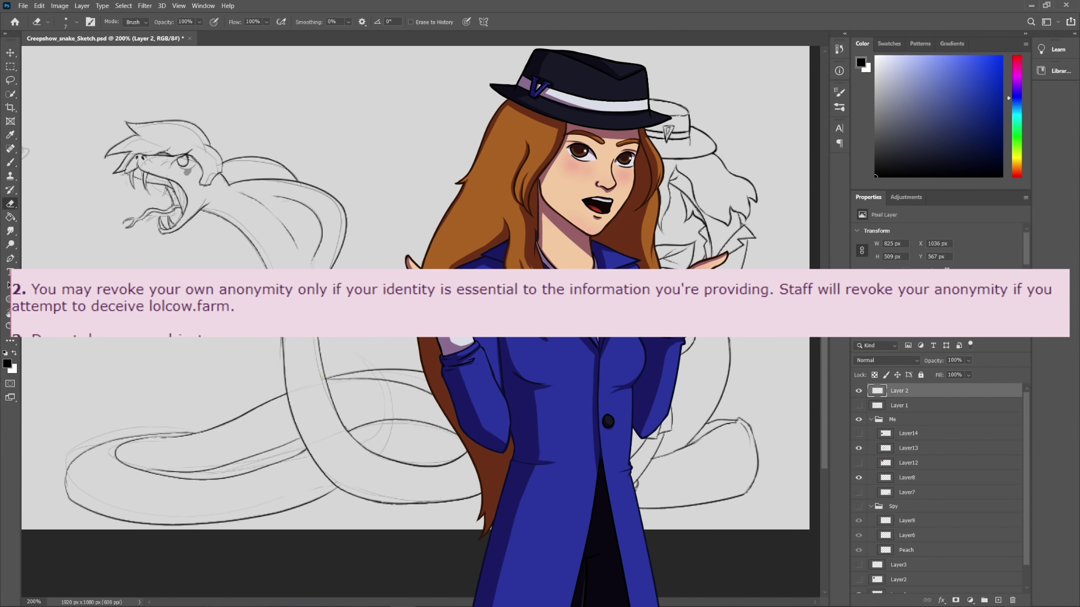
Step: Draw the snake's pointed tail tip rising out of the rear coil
{"action": "key", "text": "b"}
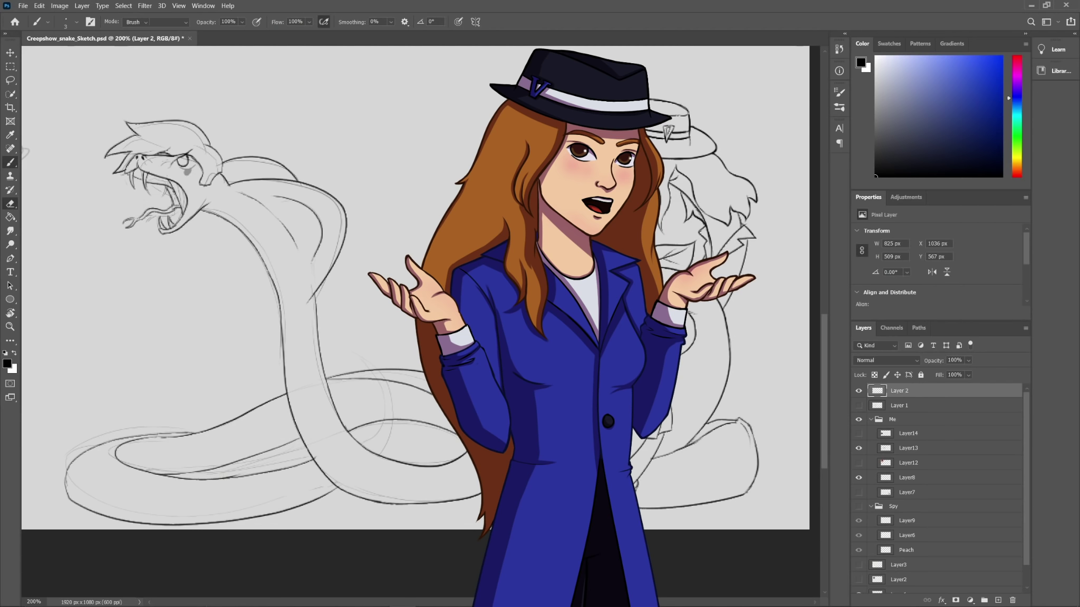
{"action": "mouse_move", "coordinate": [374, 336]}
{"action": "left_mouse_down"}
{"action": "mouse_move", "coordinate": [402, 400]}
{"action": "mouse_move", "coordinate": [368, 453]}
{"action": "left_mouse_up"}
{"action": "key", "text": "e"}
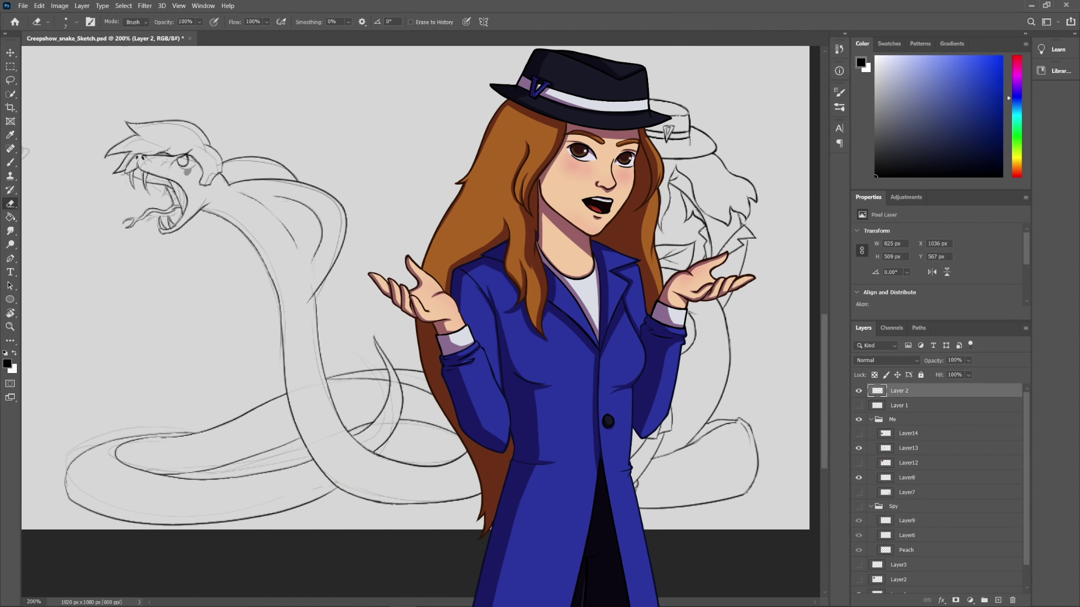
Step: Add belly scale bands along the snake's coils and down the front of its neck
{"action": "key", "text": "b"}
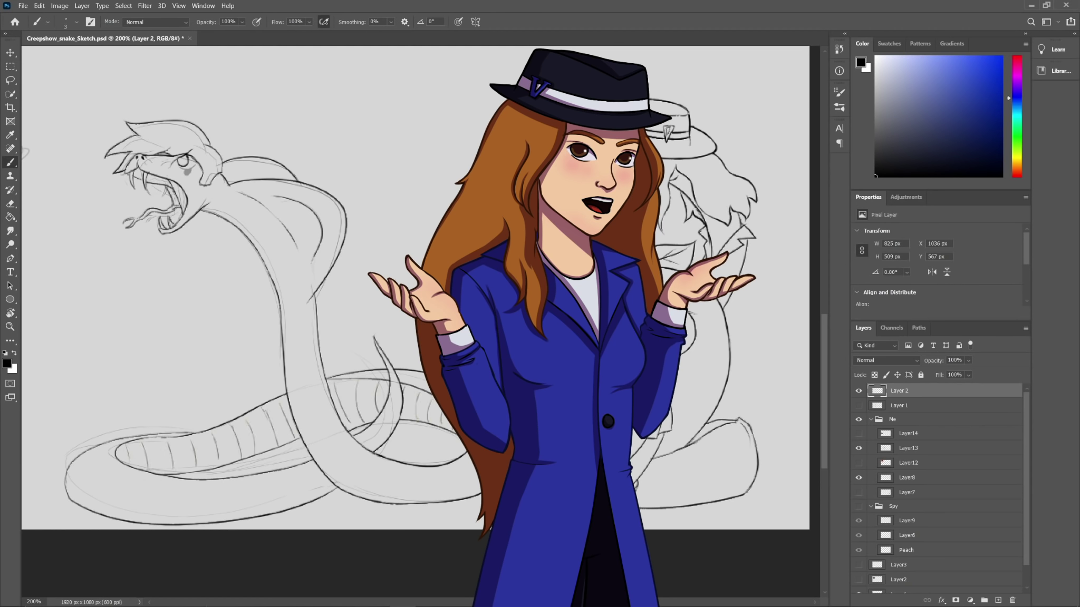
{"action": "mouse_move", "coordinate": [205, 204]}
{"action": "left_mouse_down"}
{"action": "mouse_move", "coordinate": [309, 446]}
{"action": "mouse_move", "coordinate": [216, 214]}
{"action": "left_mouse_up"}
{"action": "key", "text": "e"}
{"action": "key", "text": "b"}
{"action": "left_click_drag", "start_coordinate": [234, 213], "coordinate": [225, 221]}
{"action": "left_click_drag", "start_coordinate": [247, 227], "coordinate": [241, 233]}
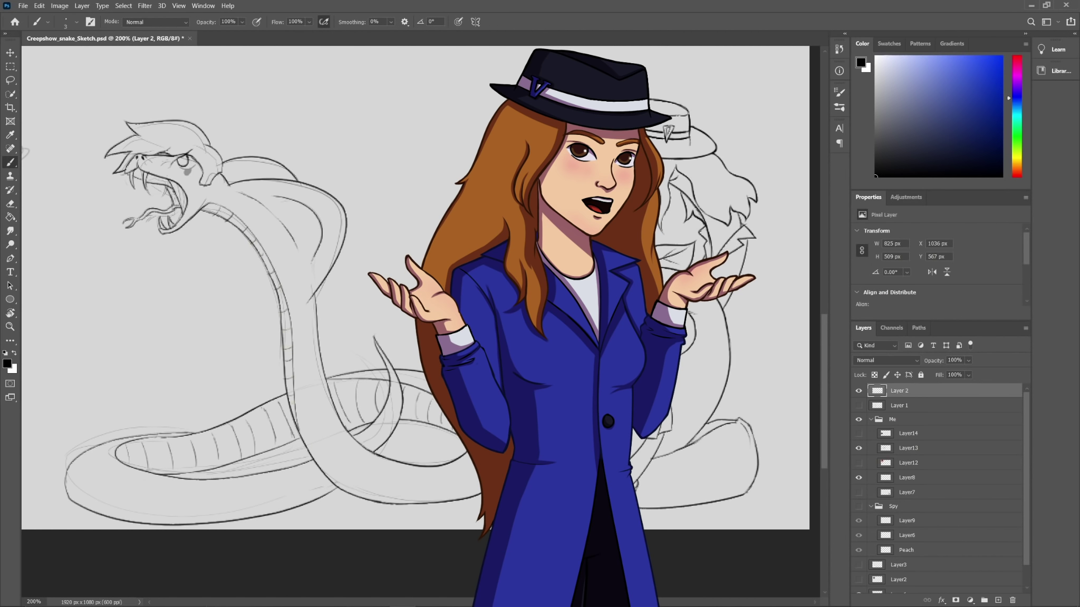
{"action": "key", "text": "e"}
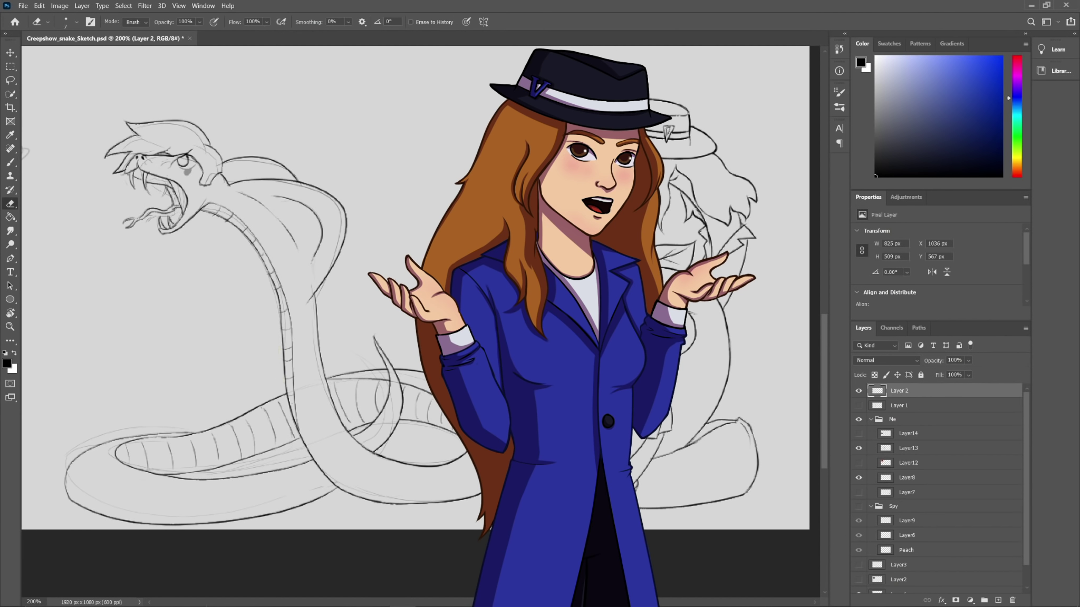
{"action": "key", "text": "b"}
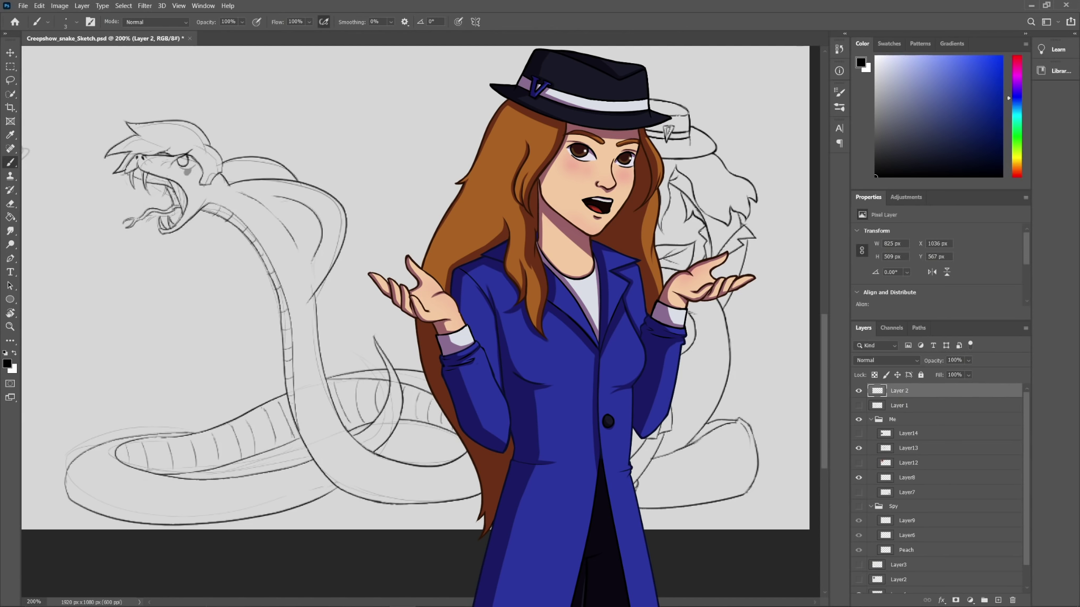
{"action": "key", "text": "e"}
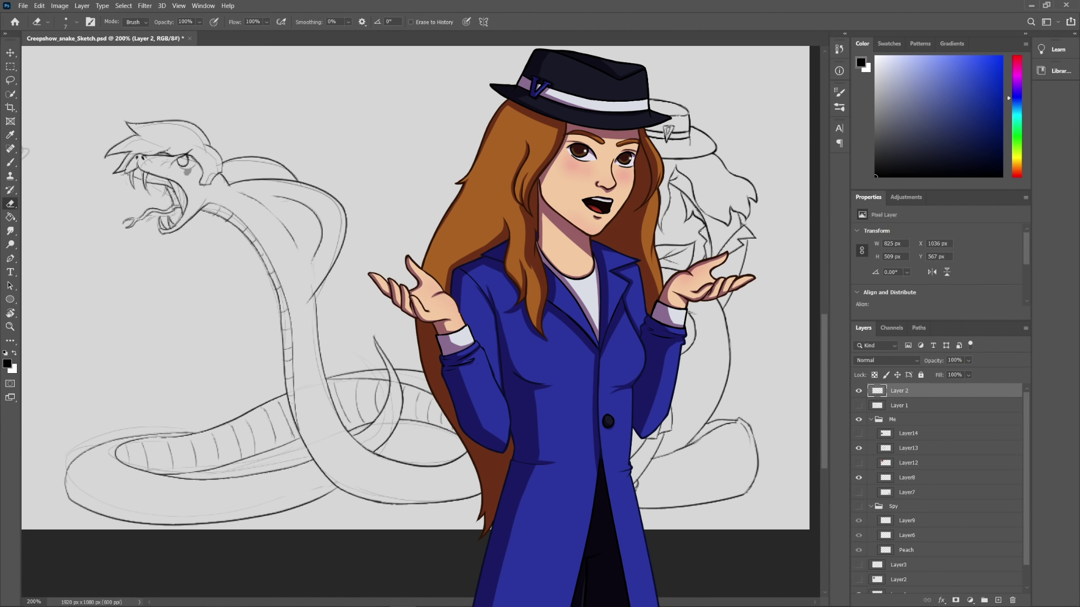
Step: Reshape the end coil of the hat-wearing snake into a smooth curve and erase its rough outer lines
{"action": "key", "text": "b"}
{"action": "key", "text": "e"}
{"action": "key", "text": "b"}
{"action": "left_click_drag", "start_coordinate": [737, 431], "coordinate": [753, 438]}
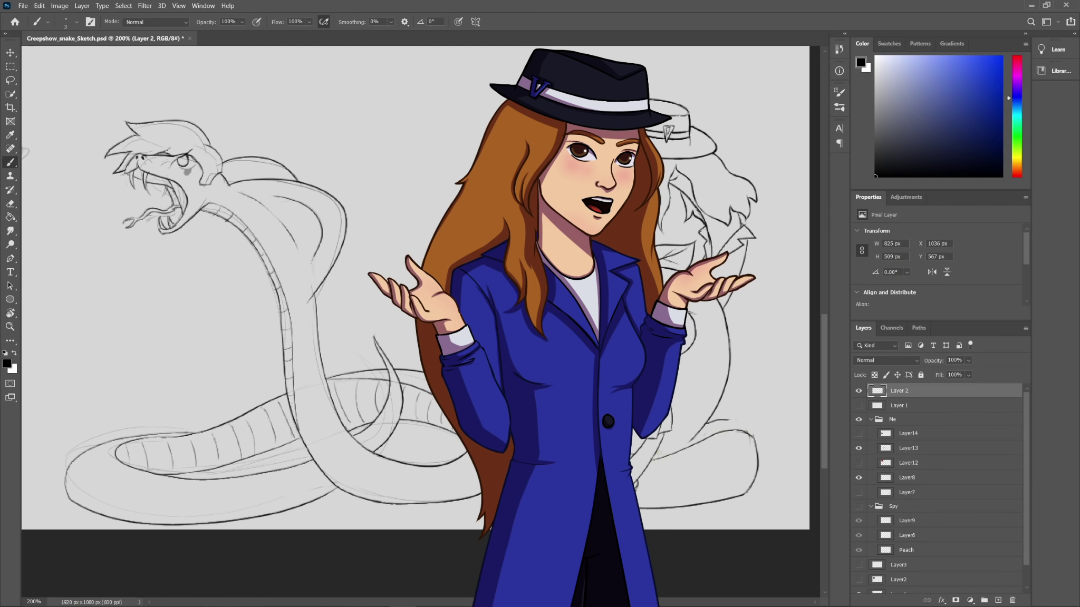
{"action": "key", "text": "e"}
{"action": "left_click_drag", "start_coordinate": [725, 421], "coordinate": [741, 424]}
{"action": "left_click_drag", "start_coordinate": [750, 434], "coordinate": [744, 494]}
{"action": "key", "text": "b"}
{"action": "key", "text": "e"}
{"action": "left_click_drag", "start_coordinate": [733, 430], "coordinate": [741, 493]}
{"action": "key", "text": "b"}
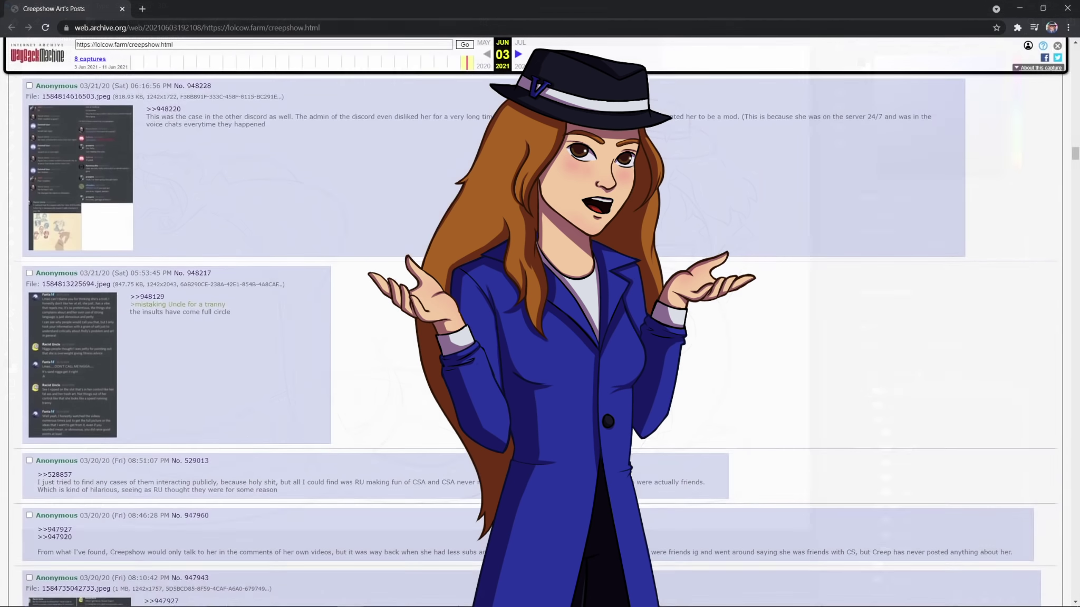
Step: Look through the archived Creepshow Art's Posts thread in the browser, reading the anonymous posts from March 2020
{"action": "scroll", "coordinate": [535, 325], "scroll_direction": "down", "scroll_amount": 2}
{"action": "scroll", "coordinate": [536, 325], "scroll_direction": "down", "scroll_amount": 3}
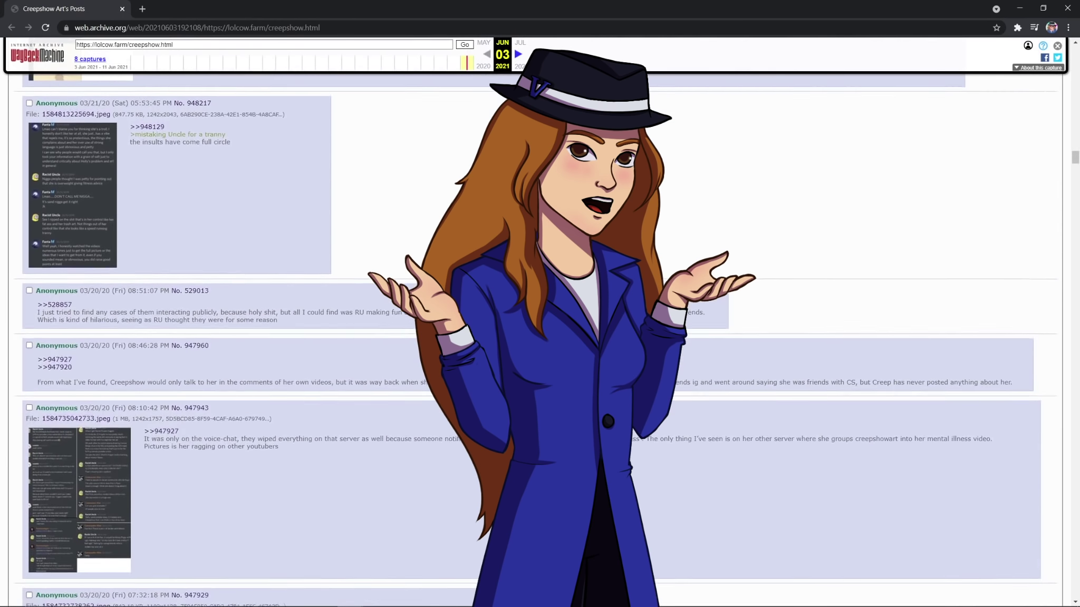
{"action": "scroll", "coordinate": [535, 324], "scroll_direction": "down", "scroll_amount": 3}
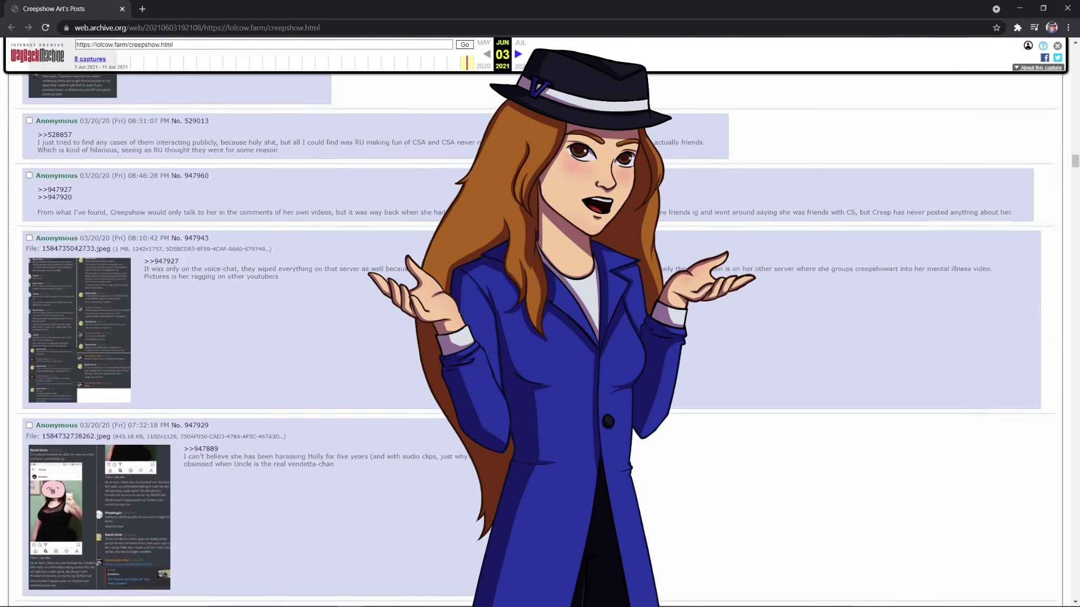
{"action": "scroll", "coordinate": [535, 325], "scroll_direction": "down", "scroll_amount": 3}
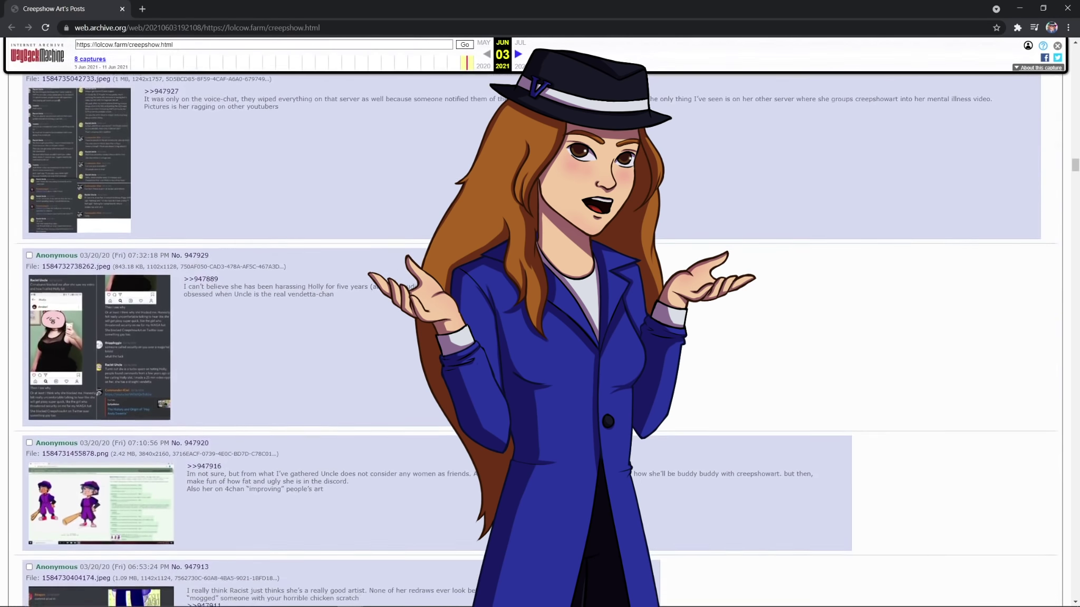
{"action": "scroll", "coordinate": [536, 325], "scroll_direction": "down", "scroll_amount": 3}
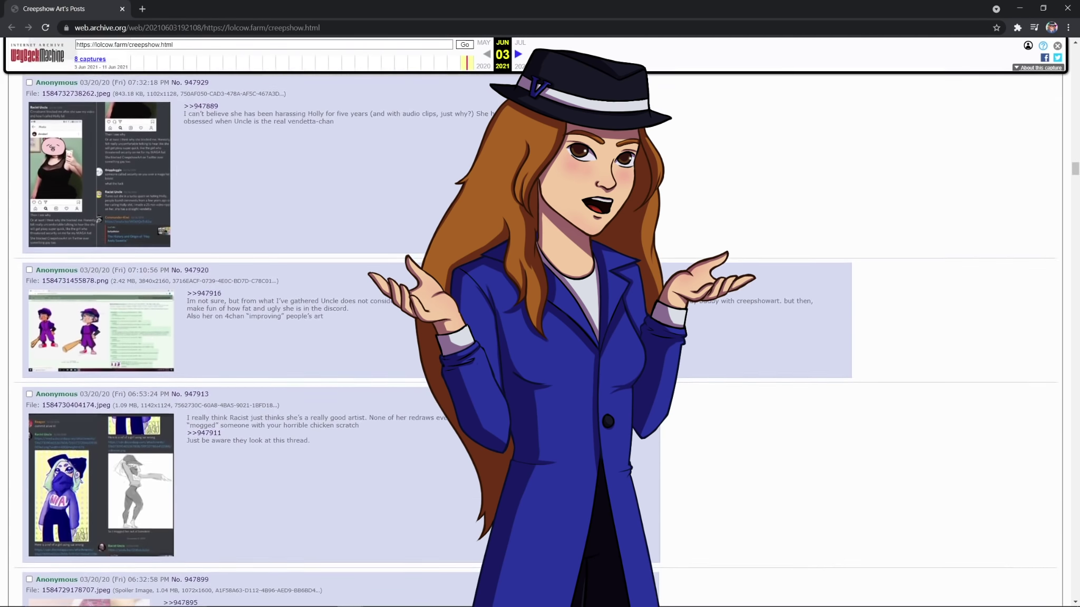
{"action": "scroll", "coordinate": [536, 324], "scroll_direction": "down", "scroll_amount": 3}
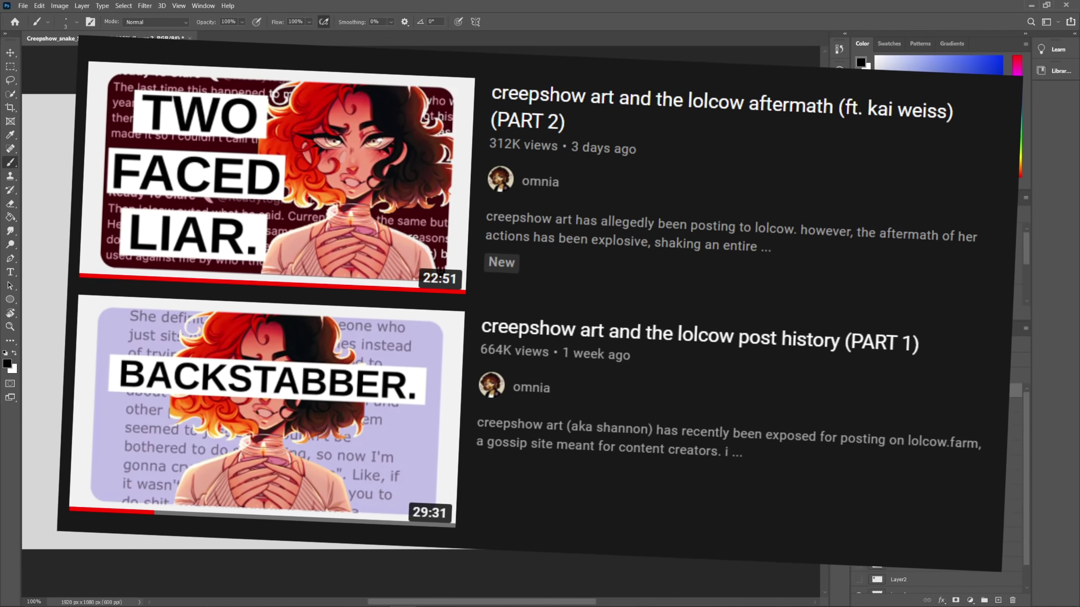
Step: Back in Photoshop, draw the large snake-haired woman's jawline and chin on a new Layer 3 above the sketch
{"action": "key", "text": "ctrl+minus"}
{"action": "left_click", "coordinate": [1015, 404]}
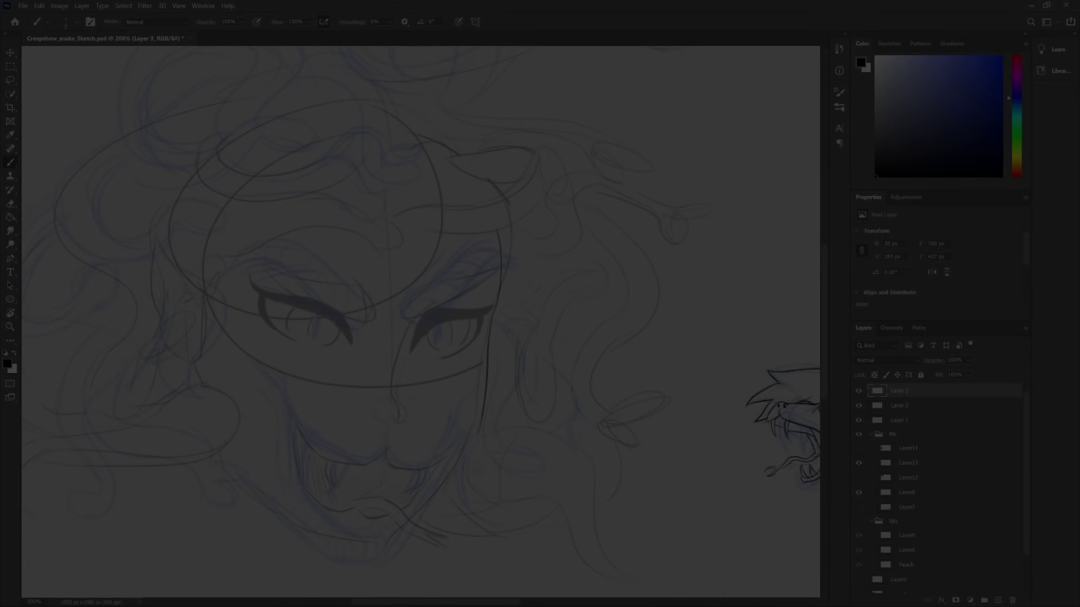
{"action": "left_click_drag", "start_coordinate": [469, 450], "coordinate": [389, 559]}
{"action": "mouse_move", "coordinate": [219, 451]}
{"action": "left_mouse_down"}
{"action": "mouse_move", "coordinate": [315, 547]}
{"action": "mouse_move", "coordinate": [392, 558]}
{"action": "left_mouse_up"}
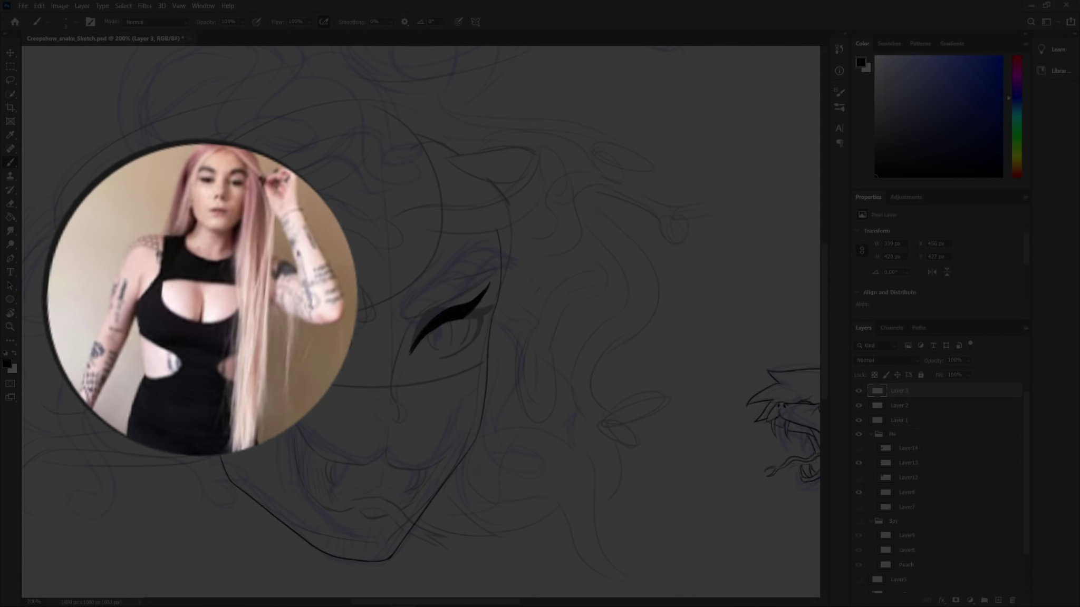
Step: Draw thick black winged upper lash lines on both of the woman's eyes
{"action": "key", "text": "e"}
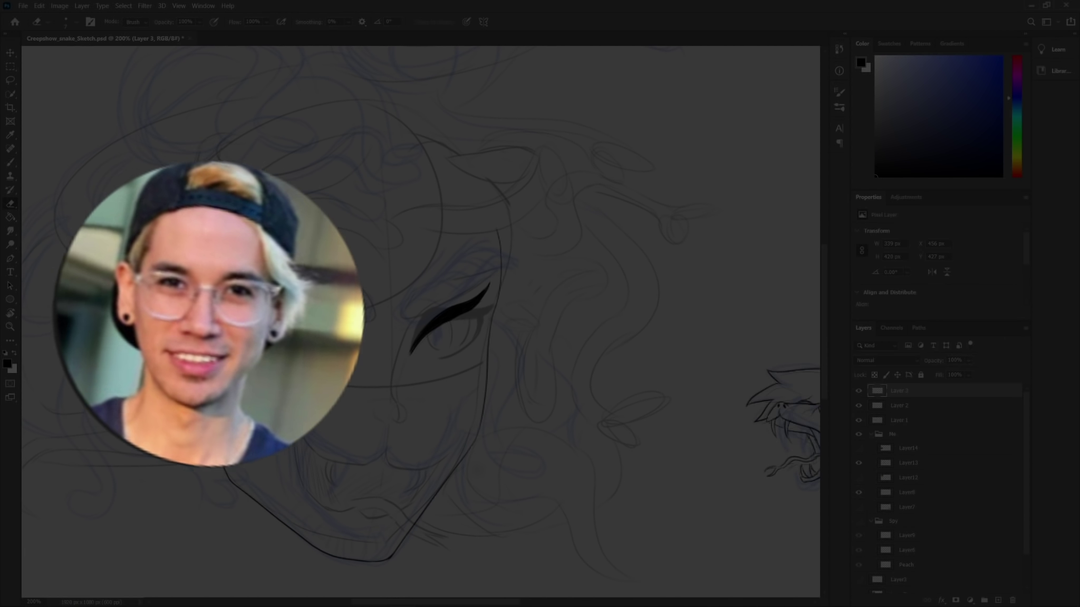
{"action": "key", "text": "b"}
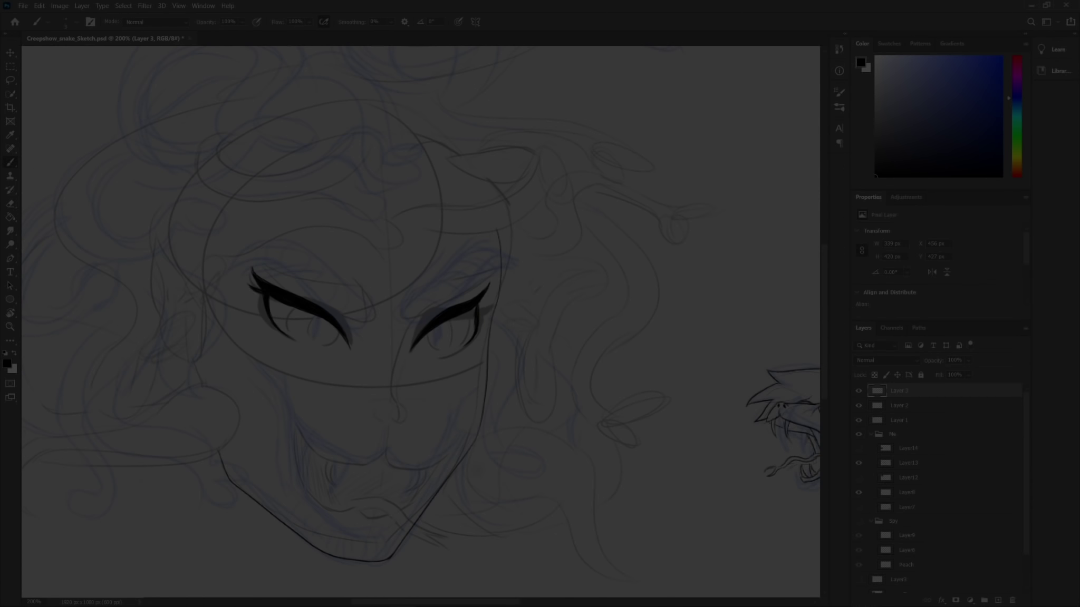
{"action": "key", "text": "e"}
{"action": "key", "text": "b"}
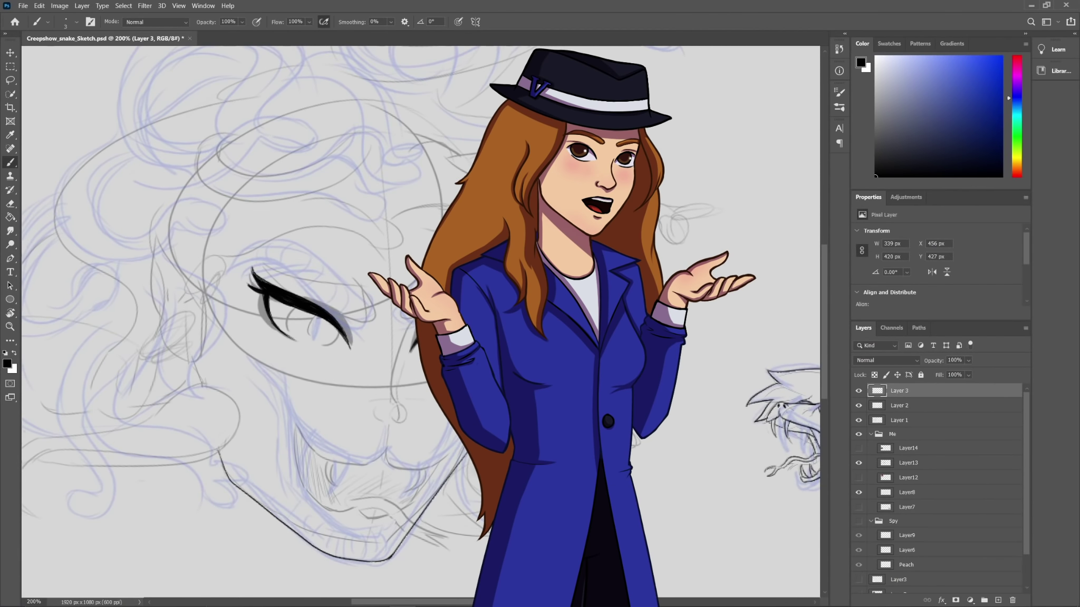
Step: Draw the iris and slit pupil inside the woman's eye on the left side of the face
{"action": "key", "text": "e"}
{"action": "key", "text": "b"}
{"action": "left_click_drag", "start_coordinate": [297, 326], "coordinate": [332, 323]}
{"action": "mouse_move", "coordinate": [299, 331]}
{"action": "left_mouse_down"}
{"action": "mouse_move", "coordinate": [333, 324]}
{"action": "mouse_move", "coordinate": [323, 343]}
{"action": "left_mouse_up"}
{"action": "key", "text": "e"}
{"action": "key", "text": "b"}
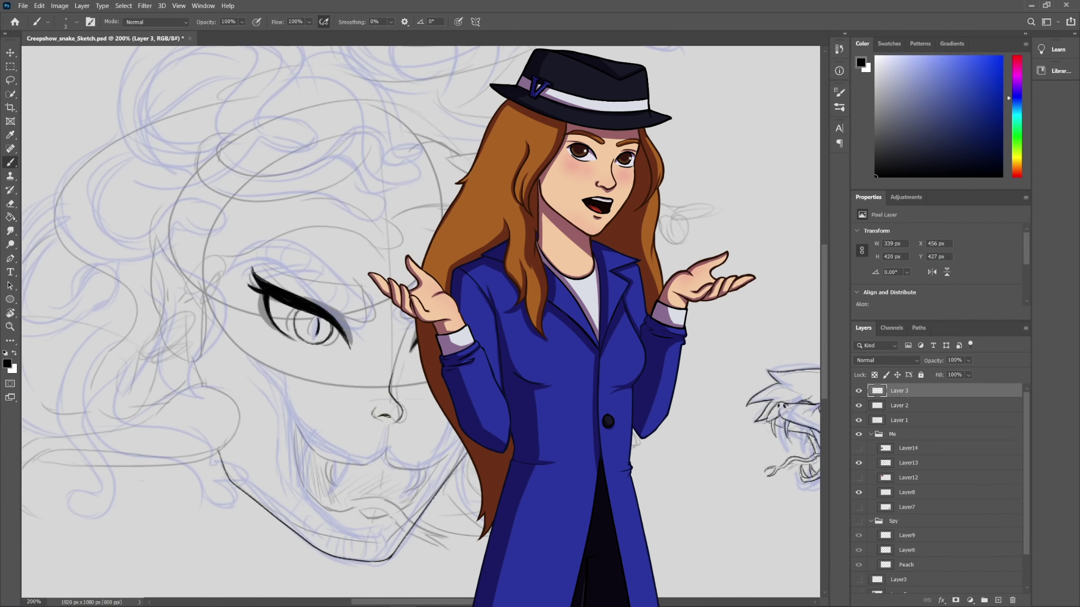
Step: Draw the woman's nostril and curved upper lip, and clean up the lip line near the cheek
{"action": "left_click_drag", "start_coordinate": [399, 411], "coordinate": [410, 421]}
{"action": "key", "text": "e"}
{"action": "key", "text": "b"}
{"action": "mouse_move", "coordinate": [387, 450]}
{"action": "left_mouse_down"}
{"action": "mouse_move", "coordinate": [450, 447]}
{"action": "mouse_move", "coordinate": [422, 462]}
{"action": "left_mouse_up"}
{"action": "key", "text": "e"}
{"action": "key", "text": "b"}
{"action": "key", "text": "e"}
{"action": "mouse_move", "coordinate": [452, 426]}
{"action": "left_mouse_down"}
{"action": "mouse_move", "coordinate": [420, 463]}
{"action": "mouse_move", "coordinate": [436, 459]}
{"action": "left_mouse_up"}
{"action": "key", "text": "b"}
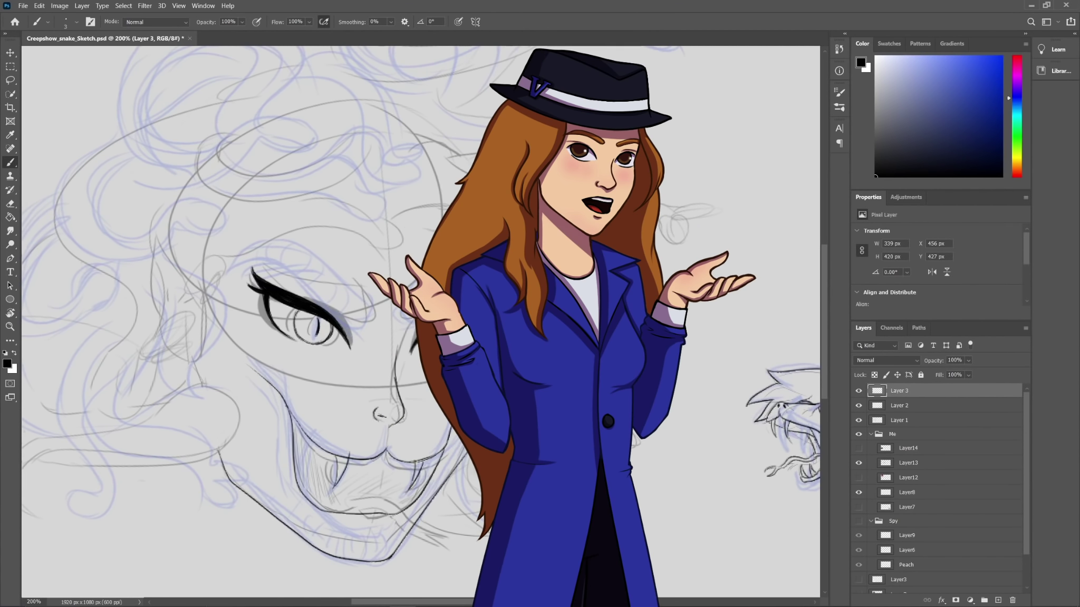
Step: Refine the inner mouth line beside the fang and erase the rough line at the left mouth corner
{"action": "key", "text": "e"}
{"action": "key", "text": "b"}
{"action": "key", "text": "e"}
{"action": "key", "text": "b"}
{"action": "left_click_drag", "start_coordinate": [301, 467], "coordinate": [304, 496]}
{"action": "key", "text": "e"}
{"action": "left_click_drag", "start_coordinate": [258, 368], "coordinate": [304, 426]}
{"action": "key", "text": "b"}
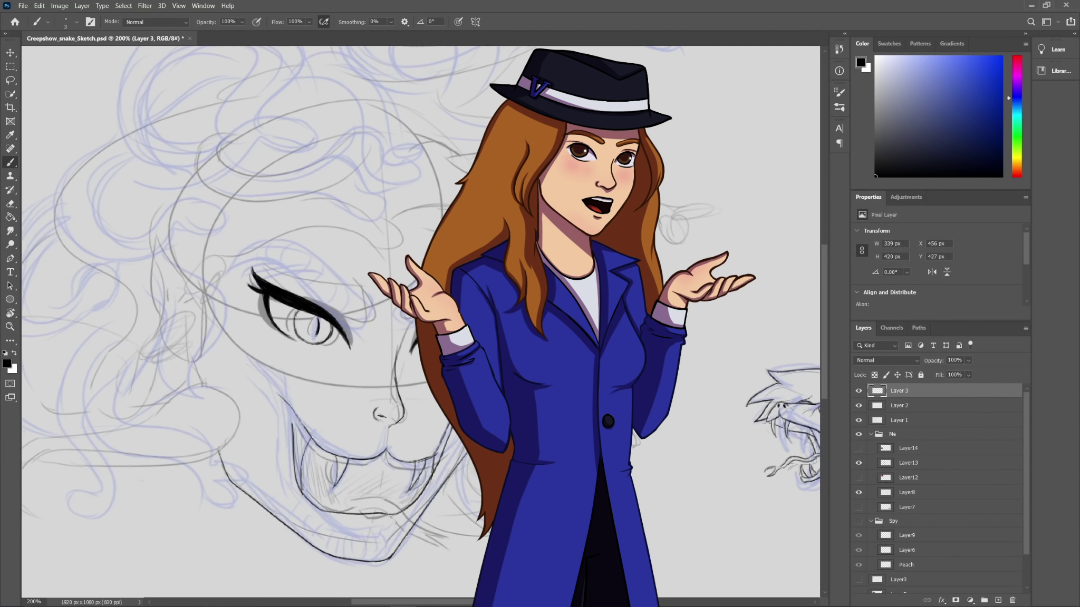
{"action": "left_click_drag", "start_coordinate": [353, 492], "coordinate": [472, 537]}
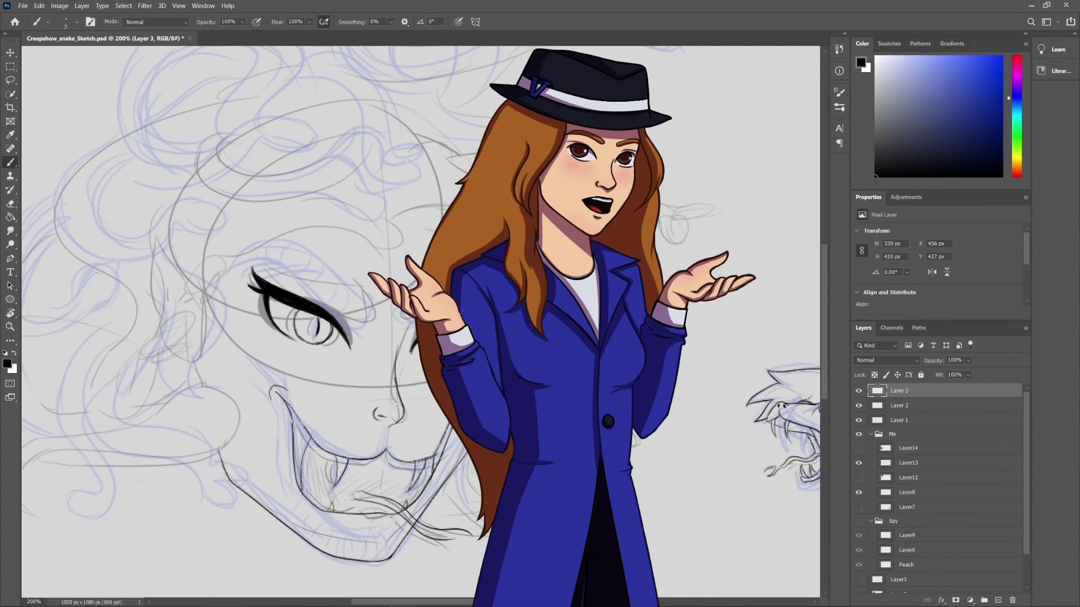
{"action": "key", "text": "ctrl+z"}
{"action": "key", "text": "ctrl+z"}
{"action": "key", "text": "ctrl+z"}
Step: Draw a forked tongue curling out of the woman's mouth past the lower lip
{"action": "left_click_drag", "start_coordinate": [358, 492], "coordinate": [436, 536]}
{"action": "mouse_move", "coordinate": [437, 535]}
{"action": "left_mouse_down"}
{"action": "mouse_move", "coordinate": [474, 525]}
{"action": "mouse_move", "coordinate": [479, 537]}
{"action": "left_mouse_up"}
{"action": "mouse_move", "coordinate": [379, 499]}
{"action": "left_mouse_down"}
{"action": "mouse_move", "coordinate": [455, 539]}
{"action": "mouse_move", "coordinate": [389, 498]}
{"action": "left_mouse_up"}
{"action": "key", "text": "e"}
{"action": "key", "text": "b"}
Step: Outline the woman's angled eyebrow above the left-hand eye and erase its stray lines near the nose bridge
{"action": "left_click_drag", "start_coordinate": [336, 322], "coordinate": [370, 315]}
{"action": "mouse_move", "coordinate": [233, 264]}
{"action": "left_mouse_down"}
{"action": "mouse_move", "coordinate": [303, 263]}
{"action": "mouse_move", "coordinate": [317, 303]}
{"action": "left_mouse_up"}
{"action": "left_click_drag", "start_coordinate": [290, 280], "coordinate": [316, 303]}
{"action": "key", "text": "e"}
{"action": "key", "text": "b"}
{"action": "left_click_drag", "start_coordinate": [291, 250], "coordinate": [371, 312]}
{"action": "key", "text": "e"}
{"action": "left_click_drag", "start_coordinate": [361, 314], "coordinate": [413, 333]}
{"action": "key", "text": "b"}
{"action": "key", "text": "e"}
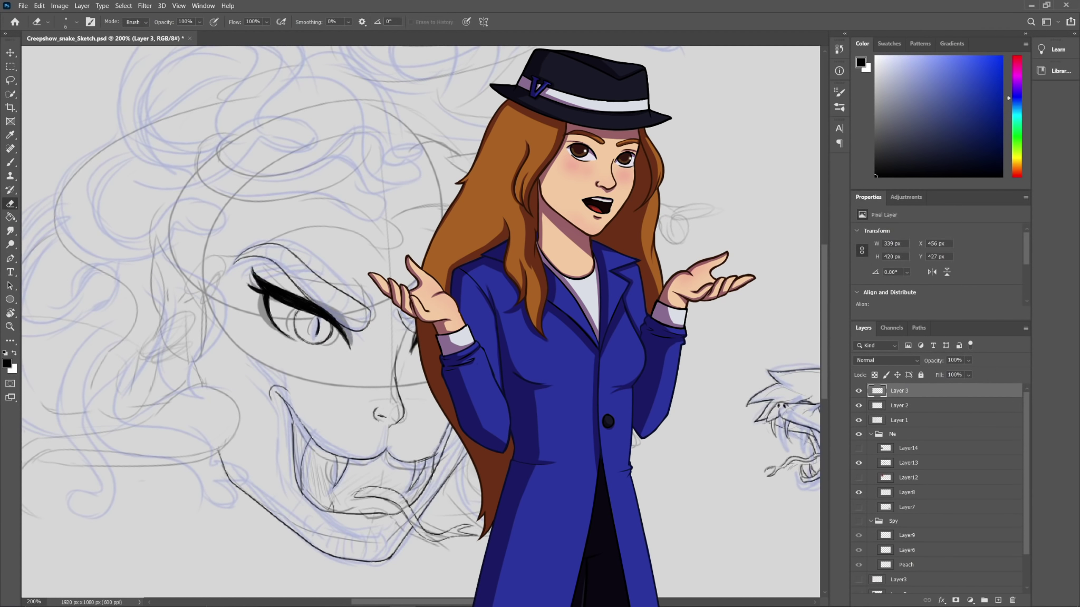
Step: Erase the slit pupils inside both of the woman's irises
{"action": "key", "text": "b"}
{"action": "key", "text": "e"}
{"action": "key", "text": "b"}
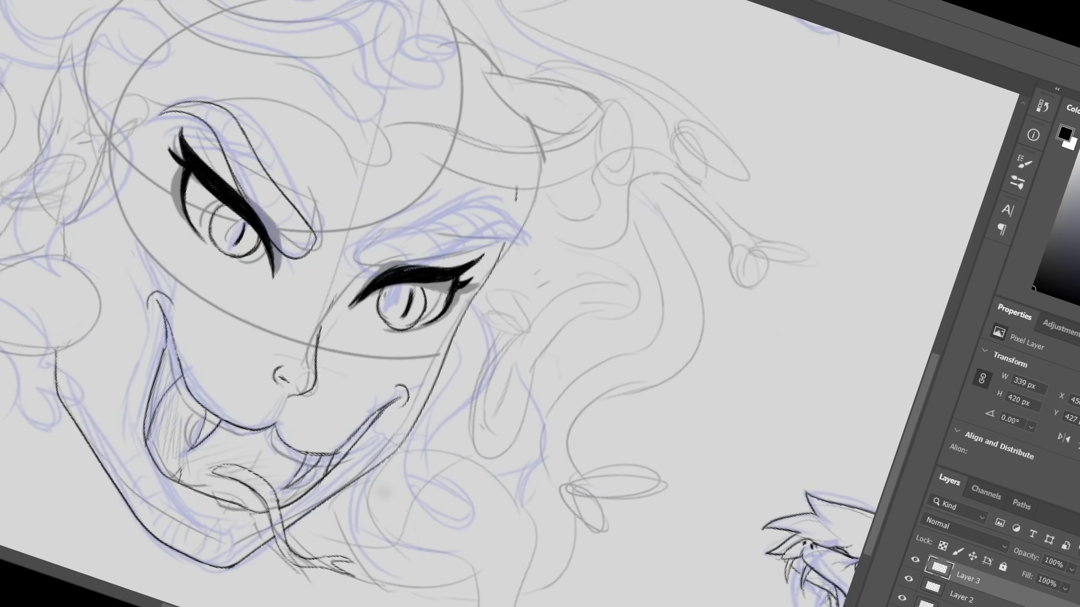
{"action": "left_click_drag", "start_coordinate": [397, 267], "coordinate": [490, 245]}
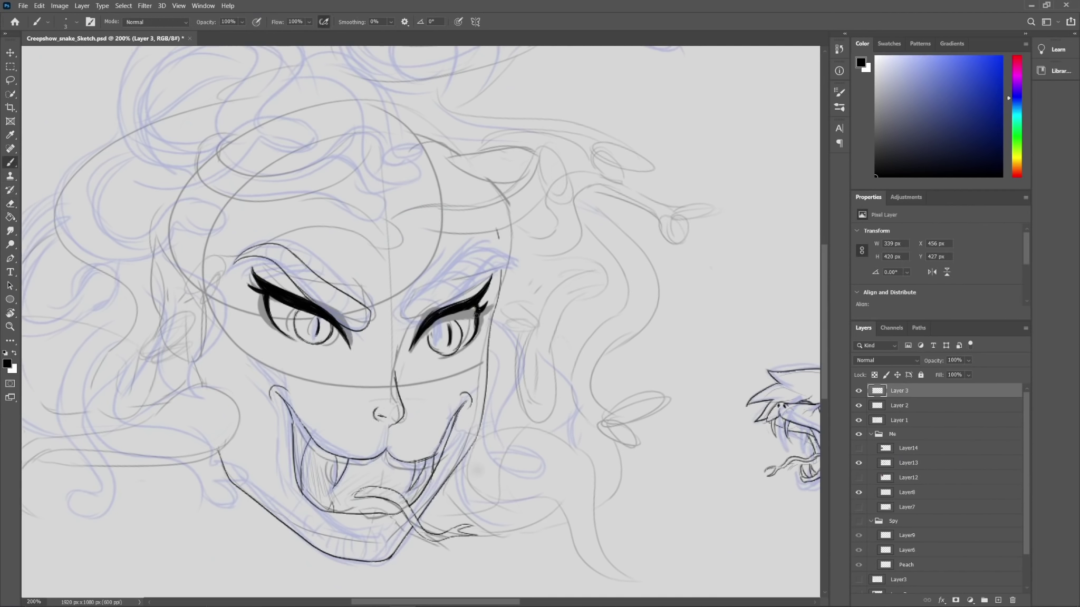
{"action": "key", "text": "e"}
{"action": "mouse_move", "coordinate": [429, 325]}
{"action": "left_mouse_down"}
{"action": "mouse_move", "coordinate": [463, 336]}
{"action": "mouse_move", "coordinate": [449, 346]}
{"action": "left_mouse_up"}
{"action": "mouse_move", "coordinate": [318, 320]}
{"action": "left_mouse_down"}
{"action": "mouse_move", "coordinate": [316, 335]}
{"action": "mouse_move", "coordinate": [332, 338]}
{"action": "left_mouse_up"}
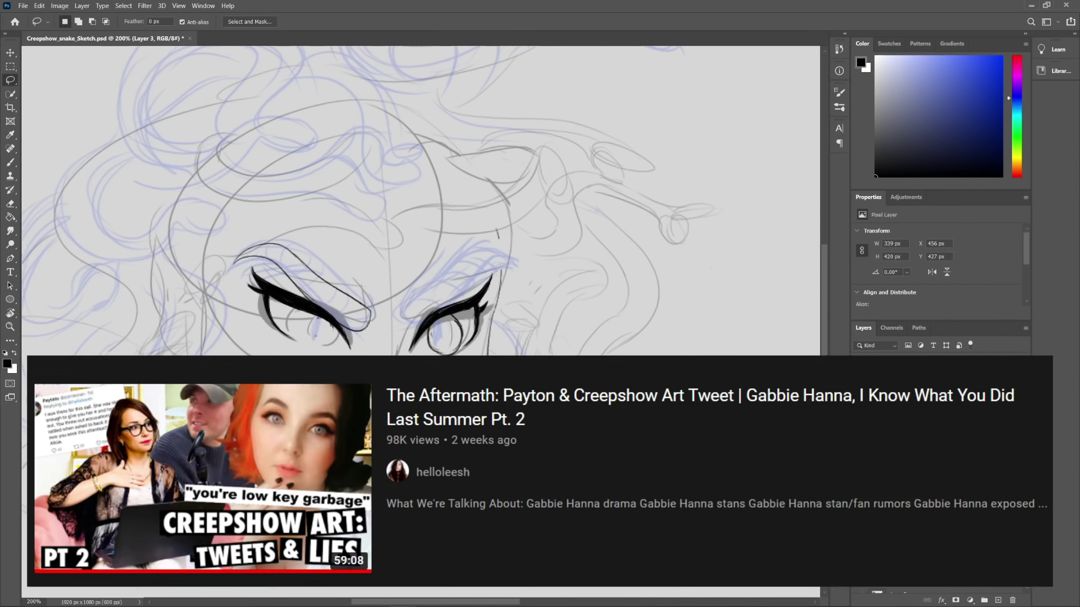
Step: Select the iris of the woman's left-hand eye with the lasso and apply a transform to it
{"action": "key", "text": "l"}
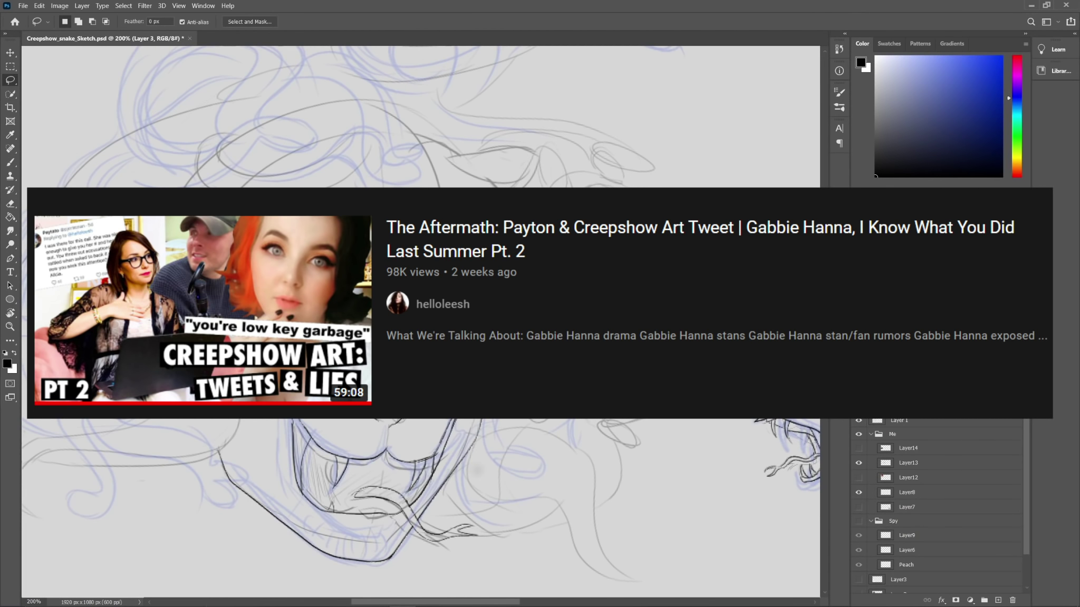
{"action": "key", "text": "ctrl+t"}
{"action": "left_click", "coordinate": [39, 6]}
{"action": "left_click", "coordinate": [182, 289]}
{"action": "left_click", "coordinate": [522, 21]}
{"action": "right_click", "coordinate": [333, 292]}
{"action": "key", "text": "Escape"}
{"action": "key", "text": "b"}
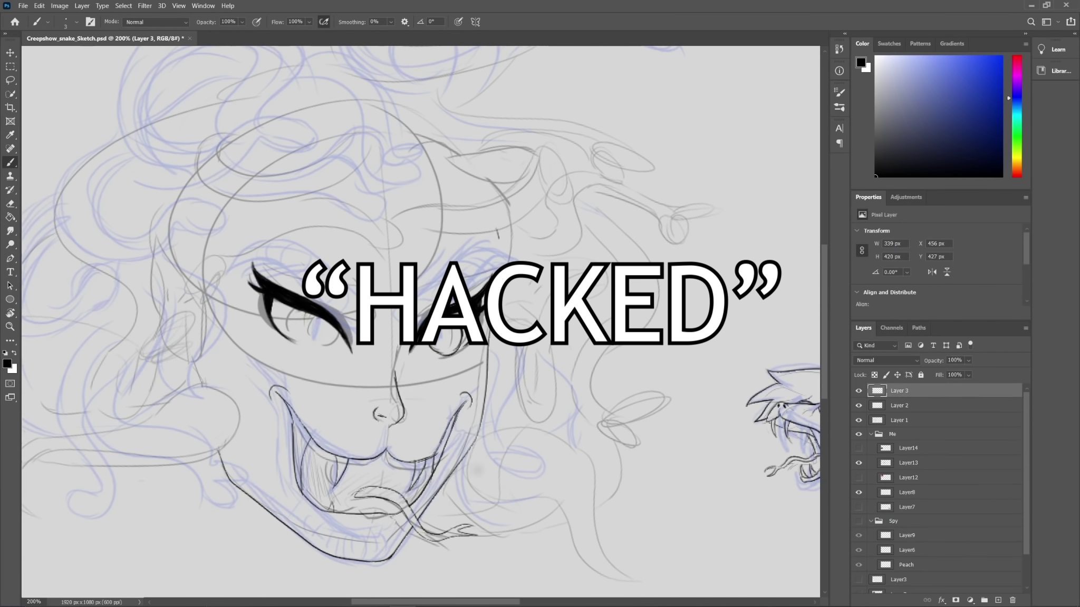
Step: Redraw the round iris outline under the woman's left-hand upper eyelid
{"action": "left_click_drag", "start_coordinate": [306, 314], "coordinate": [337, 331]}
{"action": "left_click_drag", "start_coordinate": [327, 319], "coordinate": [328, 335]}
{"action": "key", "text": "e"}
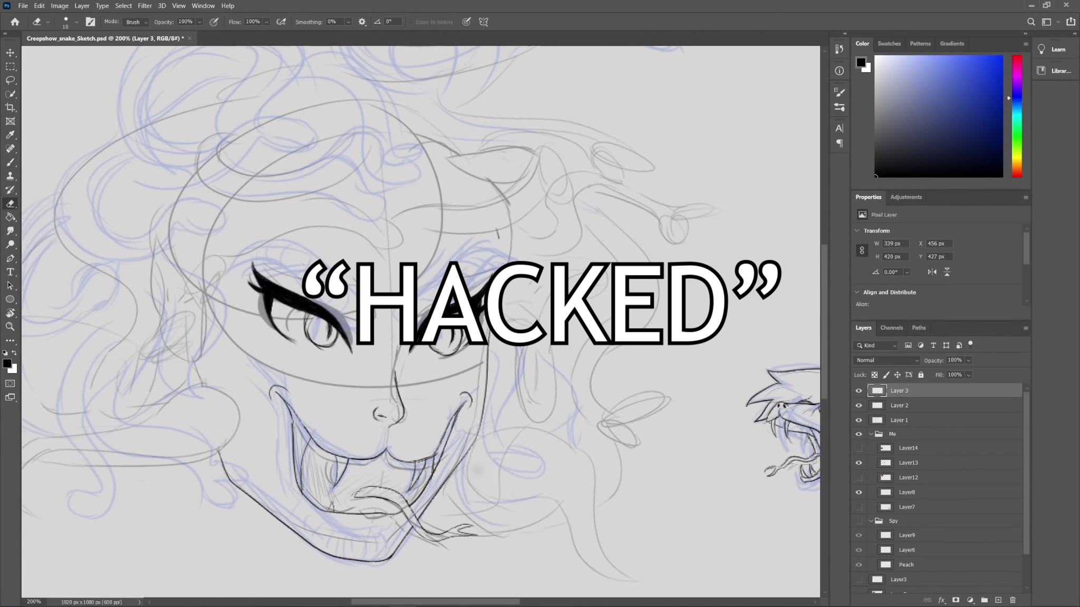
Step: Outline the arched upper edges of both of the woman's eyebrows over the sketch
{"action": "key", "text": "b"}
{"action": "left_click_drag", "start_coordinate": [233, 262], "coordinate": [303, 293]}
{"action": "left_click_drag", "start_coordinate": [466, 288], "coordinate": [503, 256]}
{"action": "mouse_move", "coordinate": [417, 297]}
{"action": "left_mouse_down"}
{"action": "mouse_move", "coordinate": [515, 260]}
{"action": "mouse_move", "coordinate": [491, 243]}
{"action": "left_mouse_up"}
{"action": "key", "text": "e"}
{"action": "key", "text": "b"}
{"action": "key", "text": "e"}
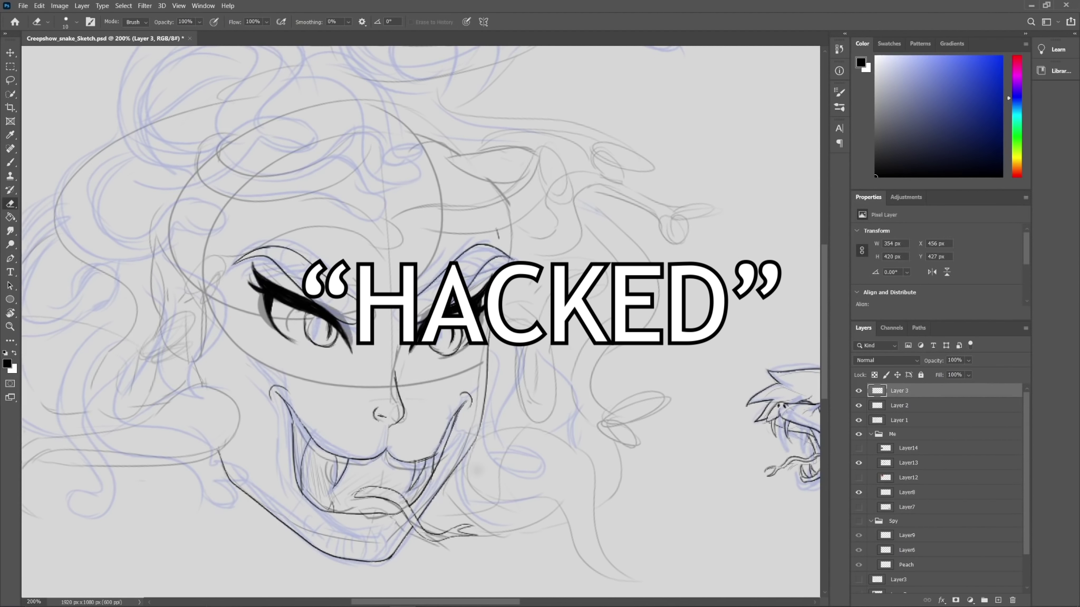
Step: Draw a slit pupil in the woman's right-hand eye and erase the line inside the left-hand iris
{"action": "key", "text": "b"}
{"action": "key", "text": "e"}
{"action": "key", "text": "b"}
{"action": "left_click_drag", "start_coordinate": [451, 330], "coordinate": [450, 347]}
{"action": "key", "text": "e"}
{"action": "left_click_drag", "start_coordinate": [329, 324], "coordinate": [330, 340]}
Step: Ink the outer lower lash line of the woman's left-hand eye
{"action": "key", "text": "b"}
{"action": "mouse_move", "coordinate": [266, 298]}
{"action": "left_mouse_down"}
{"action": "mouse_move", "coordinate": [269, 322]}
{"action": "mouse_move", "coordinate": [288, 341]}
{"action": "left_mouse_up"}
{"action": "left_click_drag", "start_coordinate": [264, 294], "coordinate": [270, 319]}
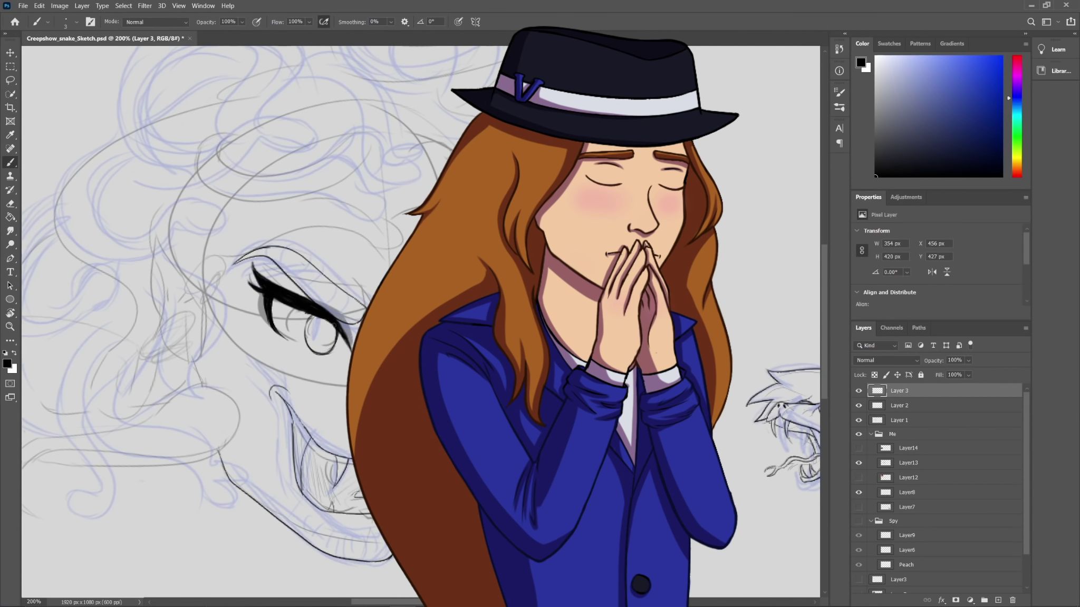
{"action": "key", "text": "e"}
{"action": "key", "text": "b"}
{"action": "key", "text": "e"}
{"action": "key", "text": "b"}
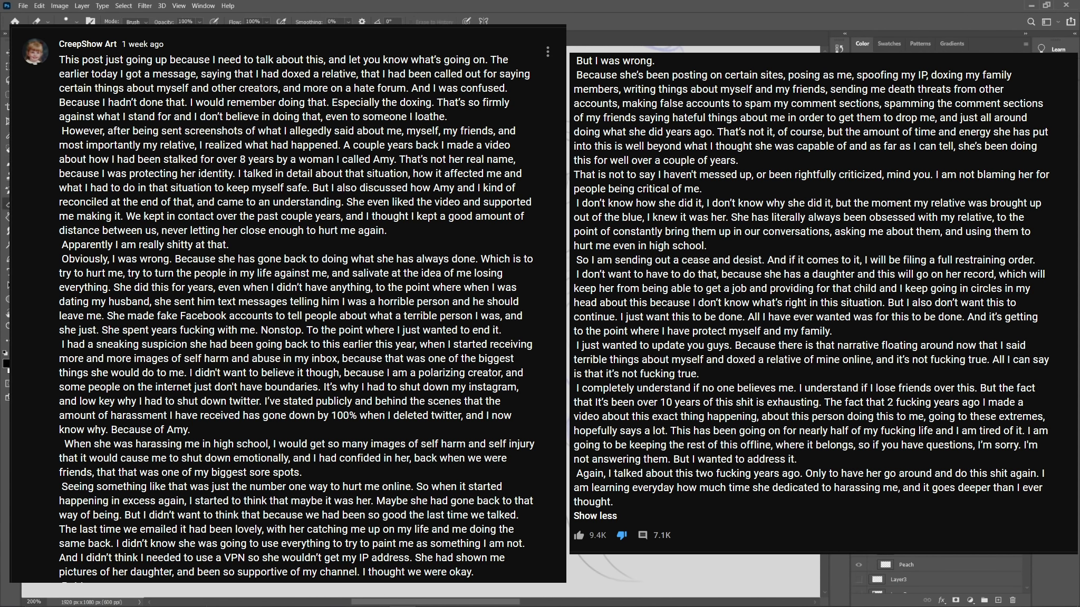
{"action": "scroll", "coordinate": [938, 572], "scroll_direction": "up", "scroll_amount": 3}
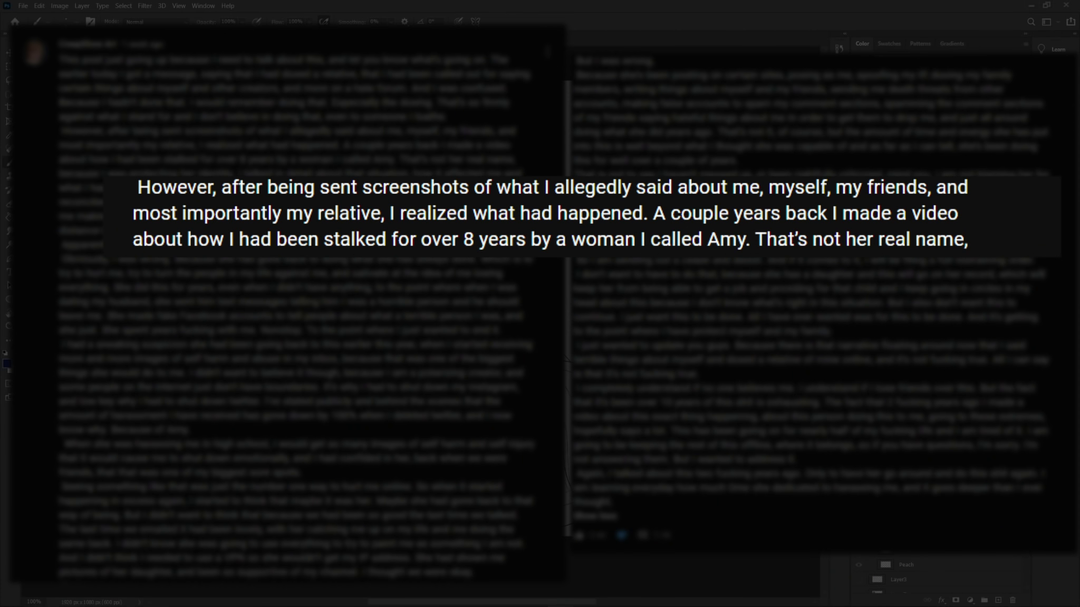
{"action": "key", "text": "e"}
{"action": "key", "text": "ctrl+plus"}
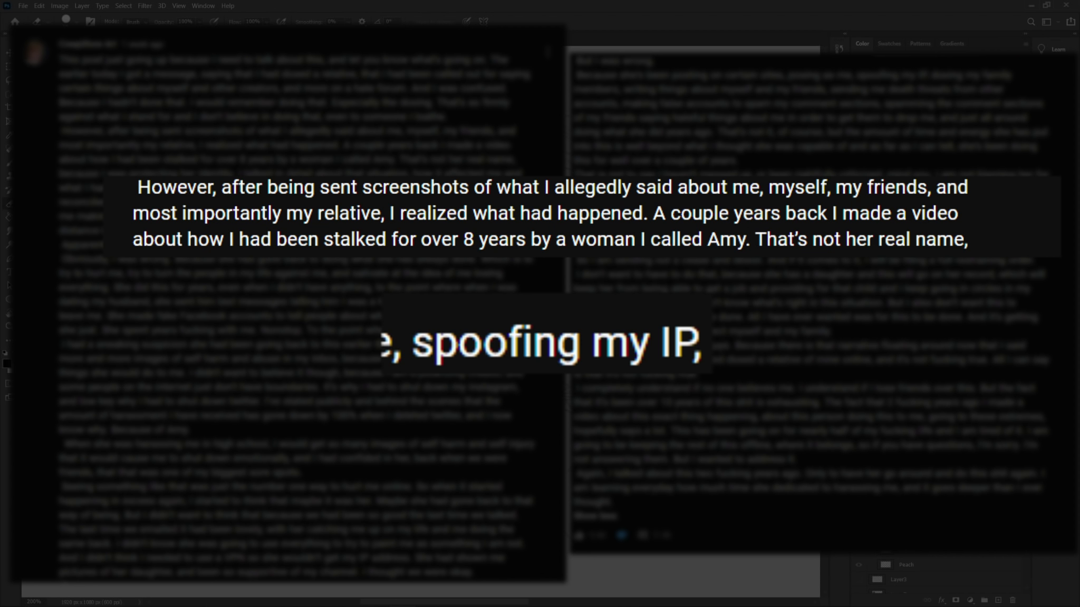
{"action": "key", "text": "b"}
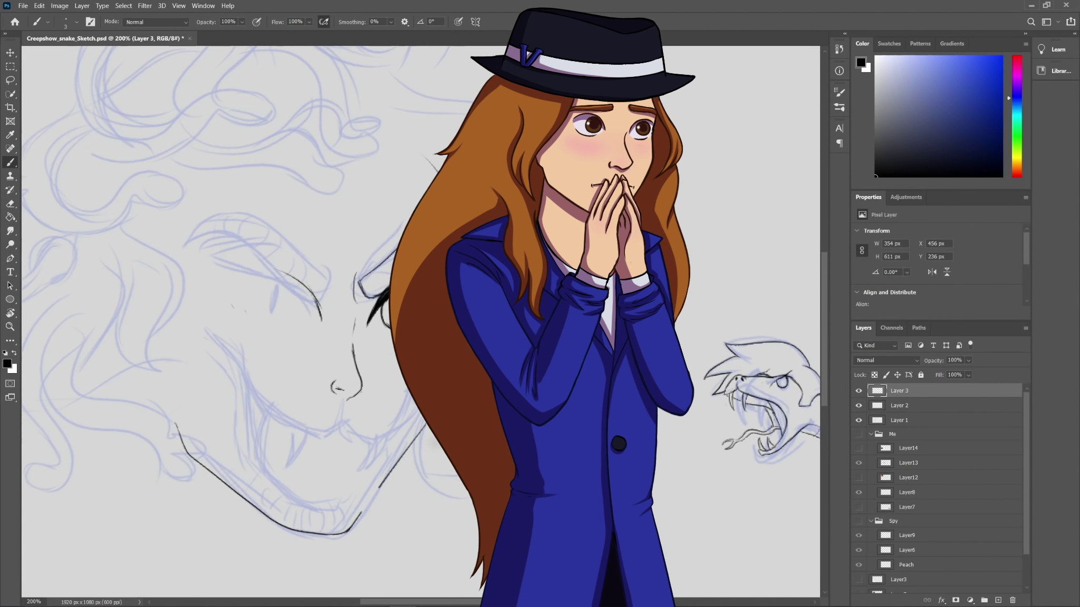
Step: Ink a thick black upper lid line for the woman's left-hand eye, sweeping from the outer corner toward the nose
{"action": "left_click_drag", "start_coordinate": [279, 278], "coordinate": [319, 314]}
{"action": "mouse_move", "coordinate": [221, 244]}
{"action": "left_mouse_down"}
{"action": "mouse_move", "coordinate": [305, 291]}
{"action": "mouse_move", "coordinate": [321, 315]}
{"action": "left_mouse_up"}
{"action": "left_click_drag", "start_coordinate": [237, 265], "coordinate": [238, 301]}
{"action": "left_click_drag", "start_coordinate": [221, 244], "coordinate": [322, 322]}
{"action": "left_click_drag", "start_coordinate": [243, 258], "coordinate": [326, 323]}
Step: Clean up the wing tip at the left-hand eye's outer corner and ink the curved outer lower lash line
{"action": "key", "text": "e"}
{"action": "key", "text": "b"}
{"action": "key", "text": "e"}
{"action": "left_click_drag", "start_coordinate": [219, 243], "coordinate": [232, 262]}
{"action": "key", "text": "b"}
{"action": "mouse_move", "coordinate": [241, 262]}
{"action": "left_mouse_down"}
{"action": "mouse_move", "coordinate": [249, 313]}
{"action": "mouse_move", "coordinate": [272, 319]}
{"action": "left_mouse_up"}
{"action": "key", "text": "e"}
Step: Refine the tapered edges of the left-hand eye's winged eyeliner with brush and eraser strokes
{"action": "key", "text": "b"}
{"action": "key", "text": "e"}
{"action": "key", "text": "b"}
{"action": "mouse_move", "coordinate": [225, 244]}
{"action": "left_mouse_down"}
{"action": "mouse_move", "coordinate": [233, 262]}
{"action": "mouse_move", "coordinate": [258, 262]}
{"action": "mouse_move", "coordinate": [309, 296]}
{"action": "left_mouse_up"}
{"action": "key", "text": "e"}
{"action": "key", "text": "b"}
{"action": "left_click", "coordinate": [77, 21]}
{"action": "key", "text": "e"}
{"action": "key", "text": "b"}
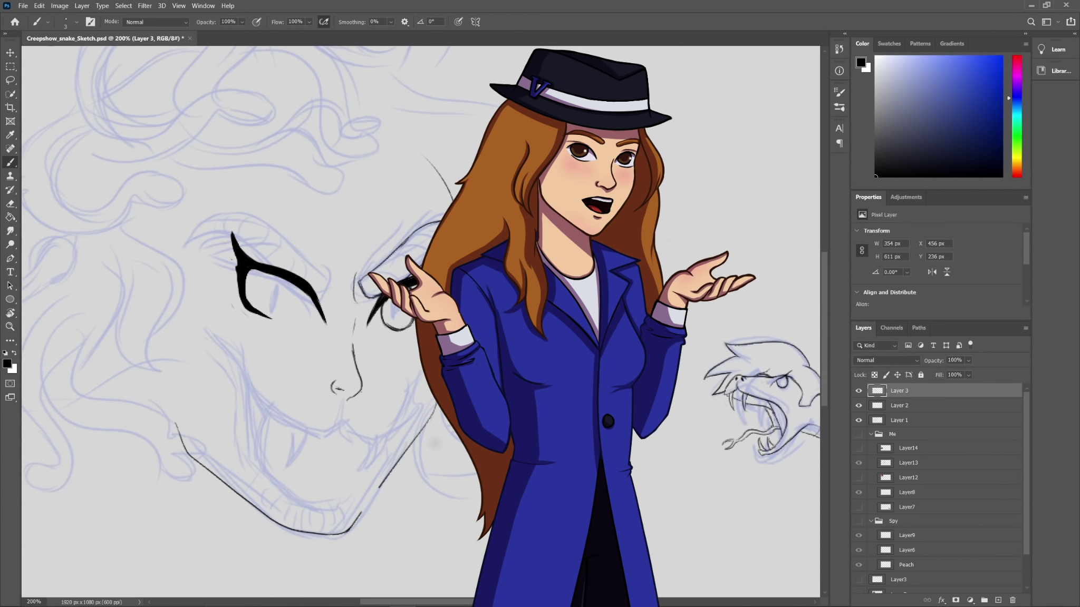
Step: Add lash spikes at the left-hand eye's outer corner and draw its round iris with a slit pupil
{"action": "left_click_drag", "start_coordinate": [230, 255], "coordinate": [238, 274]}
{"action": "key", "text": "e"}
{"action": "key", "text": "b"}
{"action": "mouse_move", "coordinate": [272, 320]}
{"action": "left_mouse_down"}
{"action": "mouse_move", "coordinate": [244, 302]}
{"action": "mouse_move", "coordinate": [266, 319]}
{"action": "left_mouse_up"}
{"action": "mouse_move", "coordinate": [255, 270]}
{"action": "left_mouse_down"}
{"action": "mouse_move", "coordinate": [307, 295]}
{"action": "mouse_move", "coordinate": [295, 306]}
{"action": "left_mouse_up"}
{"action": "key", "text": "e"}
{"action": "key", "text": "b"}
{"action": "left_click_drag", "start_coordinate": [333, 417], "coordinate": [409, 417]}
{"action": "key", "text": "ctrl+z"}
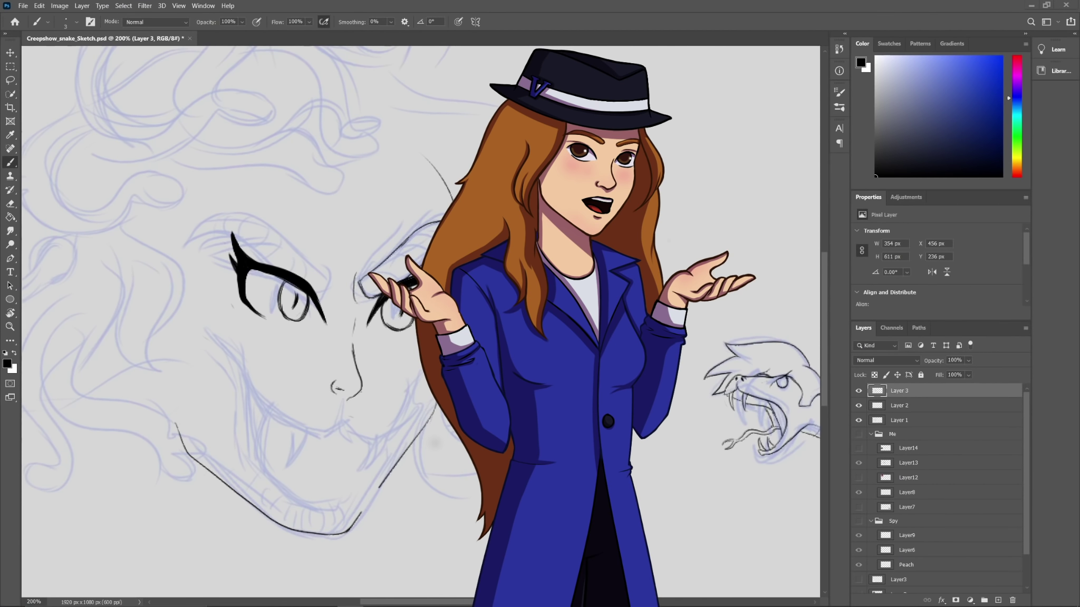
{"action": "left_click_drag", "start_coordinate": [264, 390], "coordinate": [338, 431]}
{"action": "mouse_move", "coordinate": [339, 430]}
{"action": "left_mouse_down"}
{"action": "mouse_move", "coordinate": [417, 413]}
{"action": "mouse_move", "coordinate": [378, 428]}
{"action": "left_mouse_up"}
{"action": "key", "text": "e"}
{"action": "left_click_drag", "start_coordinate": [263, 391], "coordinate": [416, 410]}
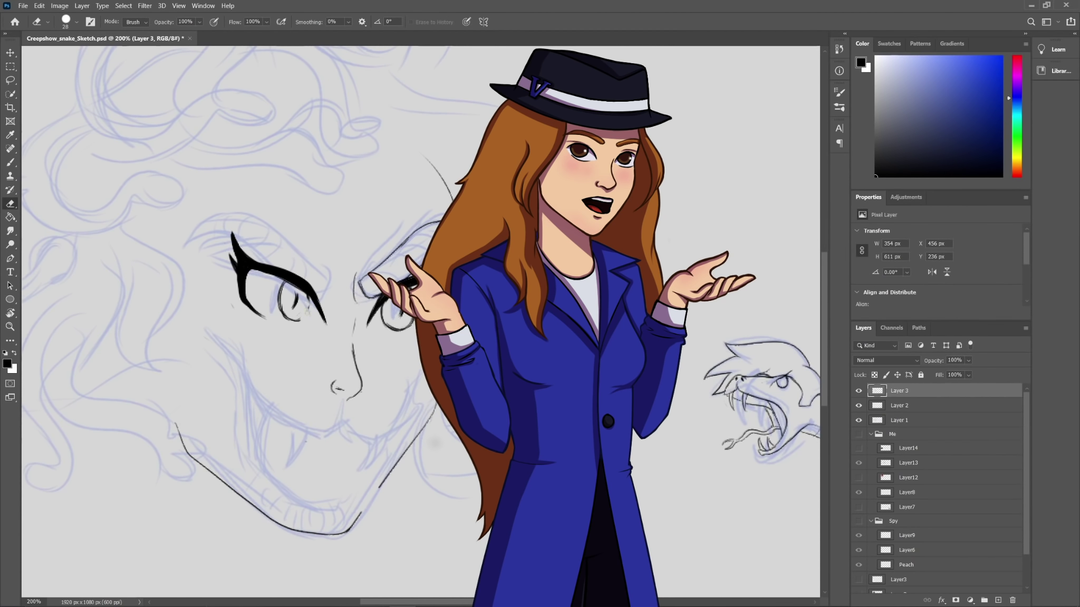
Step: Erase the rough edge of the left-hand eye's iris and redraw it as a rounder curve
{"action": "key", "text": "b"}
{"action": "key", "text": "e"}
{"action": "left_click_drag", "start_coordinate": [287, 316], "coordinate": [308, 315]}
{"action": "left_click_drag", "start_coordinate": [290, 320], "coordinate": [282, 307]}
{"action": "key", "text": "b"}
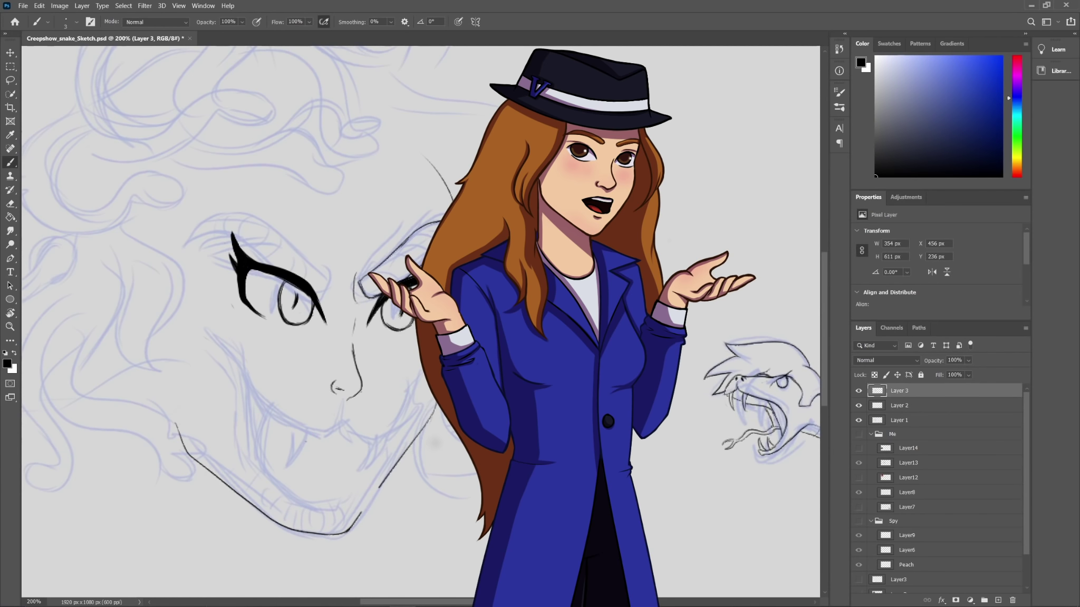
Step: Draw the woman's upper lip below the nose, extending it out to the left-hand mouth corner
{"action": "key", "text": "e"}
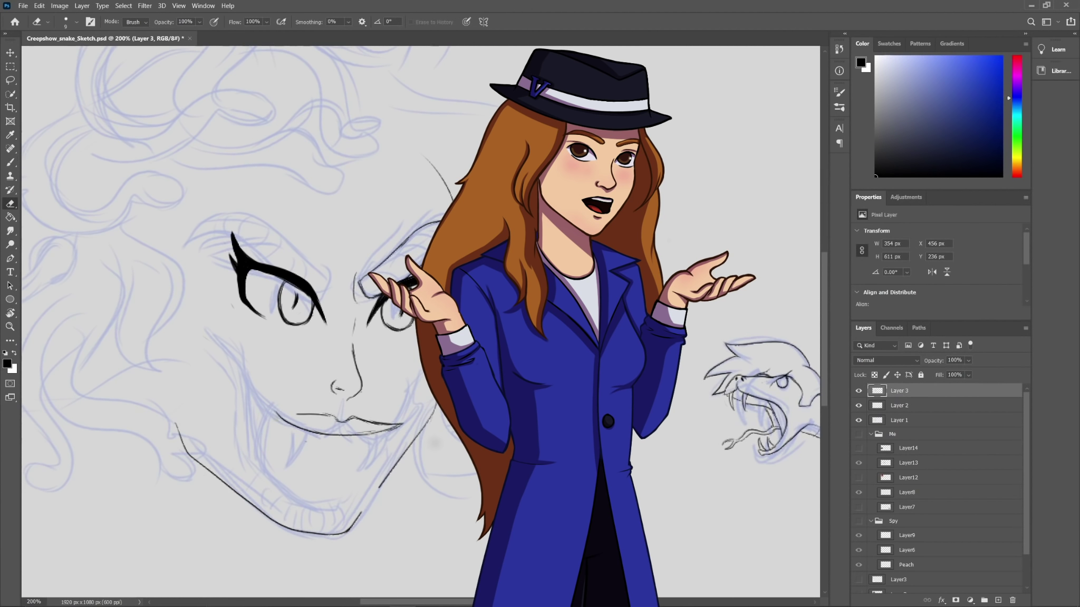
{"action": "key", "text": "b"}
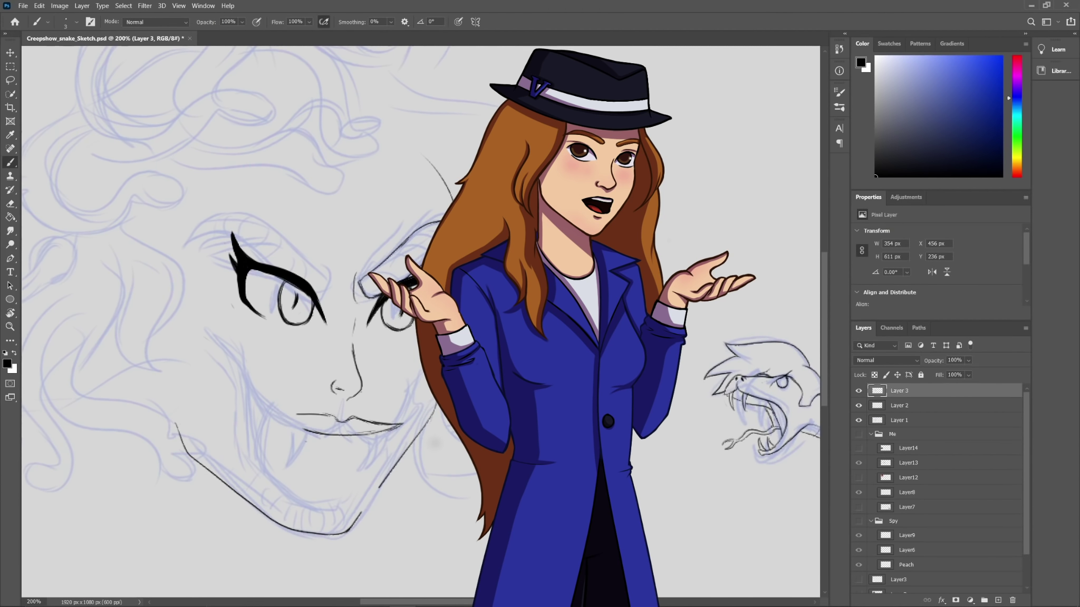
{"action": "left_click_drag", "start_coordinate": [306, 419], "coordinate": [260, 423]}
{"action": "key", "text": "e"}
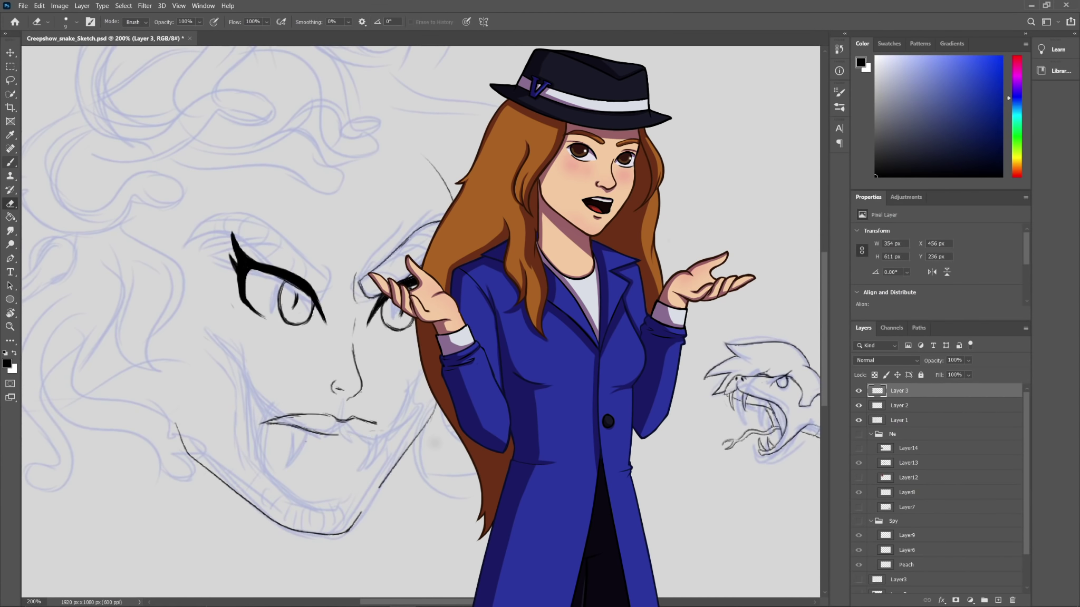
Step: Try an open mouth with a full lower lip under the upper lip, and trim both mouth corners
{"action": "key", "text": "b"}
{"action": "left_click_drag", "start_coordinate": [369, 425], "coordinate": [396, 441]}
{"action": "mouse_move", "coordinate": [263, 426]}
{"action": "left_mouse_down"}
{"action": "mouse_move", "coordinate": [288, 490]}
{"action": "mouse_move", "coordinate": [386, 455]}
{"action": "left_mouse_up"}
{"action": "left_click_drag", "start_coordinate": [394, 441], "coordinate": [350, 500]}
{"action": "key", "text": "e"}
{"action": "left_click_drag", "start_coordinate": [287, 417], "coordinate": [264, 426]}
{"action": "left_click_drag", "start_coordinate": [381, 428], "coordinate": [394, 440]}
{"action": "key", "text": "b"}
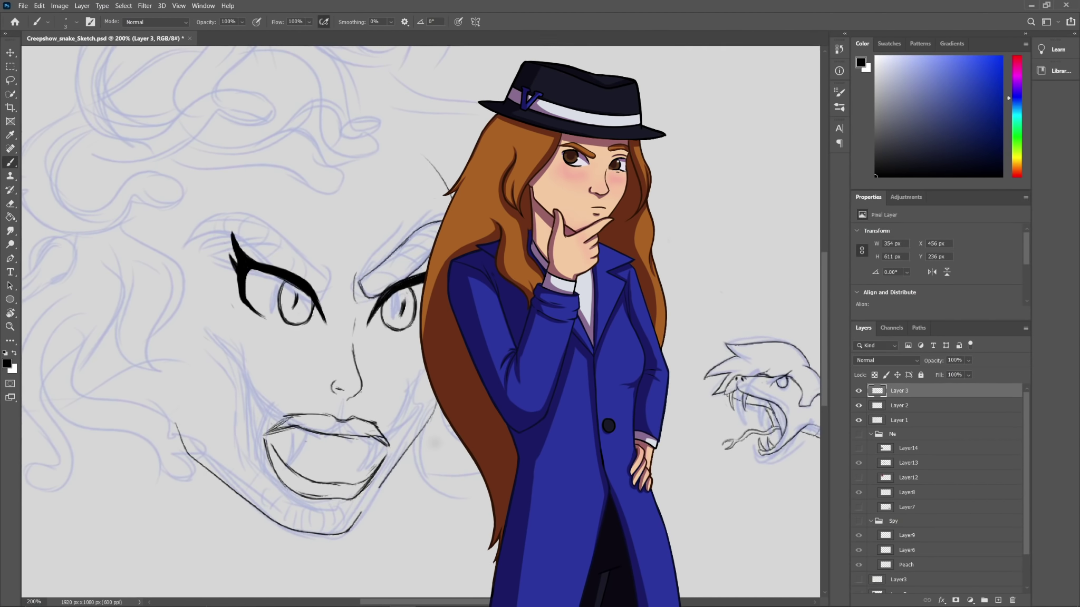
Step: Erase the open mouth's inner lines and full lower lip with a resized eraser
{"action": "key", "text": "e"}
{"action": "left_click", "coordinate": [76, 22]}
{"action": "left_click_drag", "start_coordinate": [269, 427], "coordinate": [388, 448]}
{"action": "left_click_drag", "start_coordinate": [297, 491], "coordinate": [374, 490]}
Step: Draw a wide upper mouth line with raised corners, two fangs and a lower mouth line near the chin
{"action": "key", "text": "b"}
{"action": "left_click_drag", "start_coordinate": [255, 391], "coordinate": [407, 414]}
{"action": "left_click_drag", "start_coordinate": [263, 471], "coordinate": [371, 494]}
{"action": "left_click_drag", "start_coordinate": [245, 397], "coordinate": [262, 469]}
{"action": "key", "text": "e"}
{"action": "key", "text": "b"}
{"action": "key", "text": "e"}
{"action": "left_click", "coordinate": [76, 23]}
{"action": "key", "text": "Return"}
{"action": "key", "text": "b"}
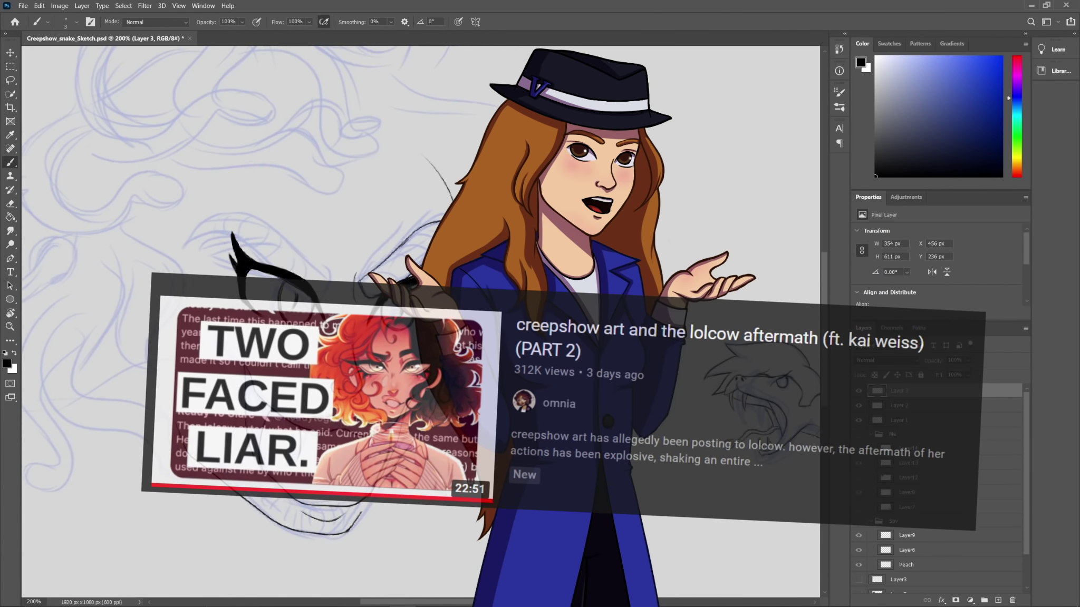
Step: Erase the line above the chin and the raised right-hand mouth corner, and reshape the left-hand corner
{"action": "key", "text": "e"}
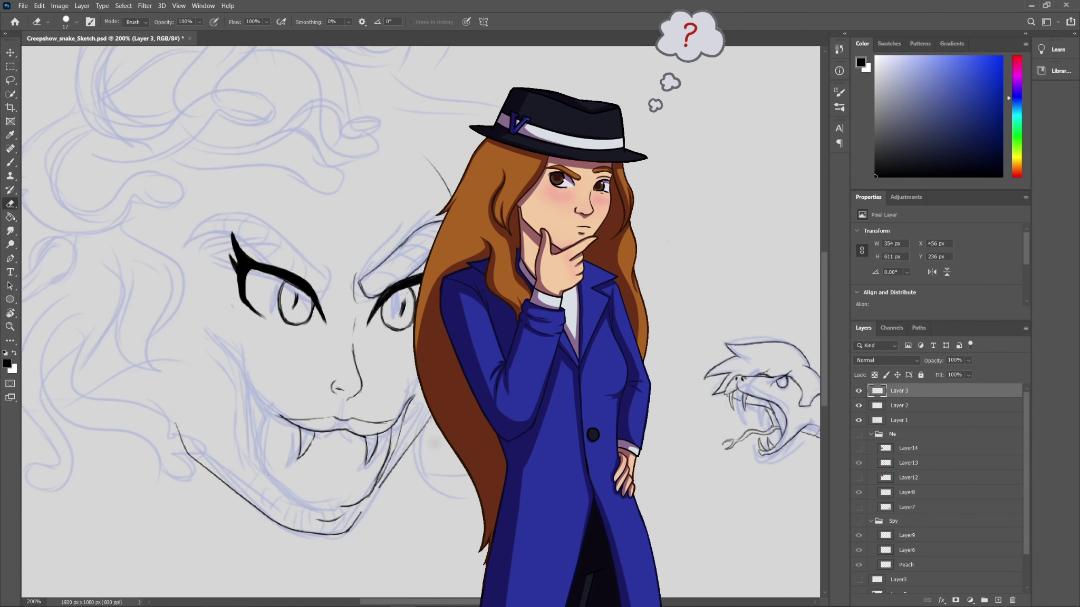
{"action": "left_click_drag", "start_coordinate": [318, 520], "coordinate": [376, 492]}
{"action": "mouse_move", "coordinate": [413, 397]}
{"action": "left_mouse_down"}
{"action": "mouse_move", "coordinate": [387, 465]}
{"action": "mouse_move", "coordinate": [332, 435]}
{"action": "mouse_move", "coordinate": [366, 444]}
{"action": "mouse_move", "coordinate": [393, 427]}
{"action": "left_mouse_up"}
{"action": "key", "text": "b"}
{"action": "key", "text": "e"}
{"action": "key", "text": "b"}
{"action": "mouse_move", "coordinate": [276, 412]}
{"action": "left_mouse_down"}
{"action": "mouse_move", "coordinate": [307, 420]}
{"action": "mouse_move", "coordinate": [278, 406]}
{"action": "left_mouse_up"}
Step: Trim the right-hand fang and draw a curved lower mouth line between the two fangs
{"action": "key", "text": "e"}
{"action": "left_click_drag", "start_coordinate": [376, 435], "coordinate": [362, 461]}
{"action": "key", "text": "b"}
{"action": "key", "text": "ctrl+z"}
{"action": "key", "text": "e"}
{"action": "key", "text": "b"}
{"action": "left_click_drag", "start_coordinate": [217, 230], "coordinate": [323, 285]}
{"action": "key", "text": "ctrl+z"}
{"action": "left_click_drag", "start_coordinate": [315, 449], "coordinate": [349, 457]}
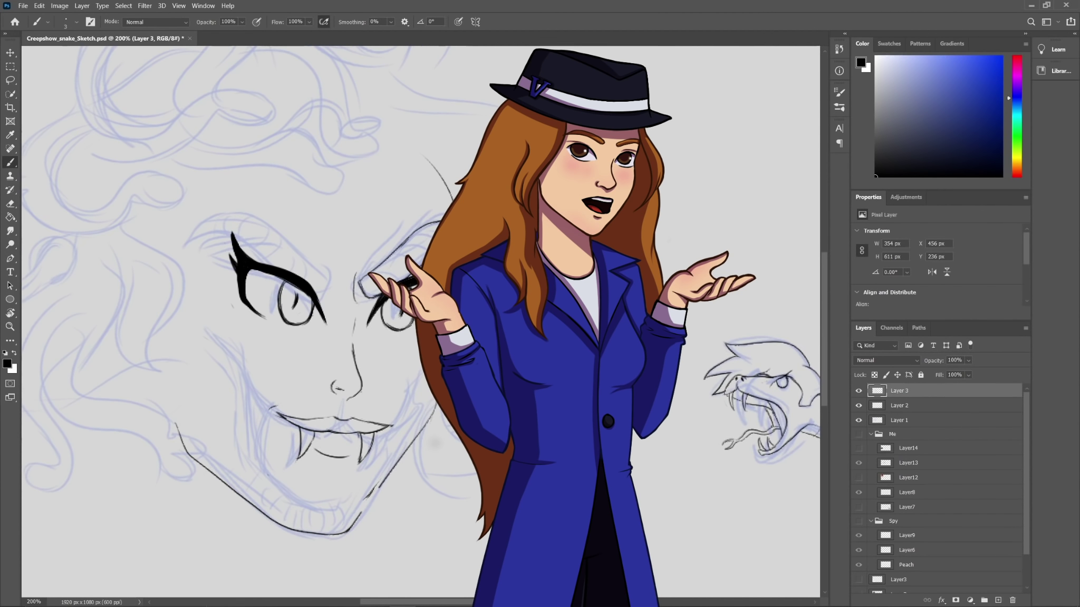
Step: Draw a forked tongue hanging from the mouth past the jaw and erase the right-hand eyebrow's outline
{"action": "key", "text": "ctrl+minus"}
{"action": "left_click_drag", "start_coordinate": [377, 377], "coordinate": [399, 415]}
{"action": "key", "text": "ctrl+plus"}
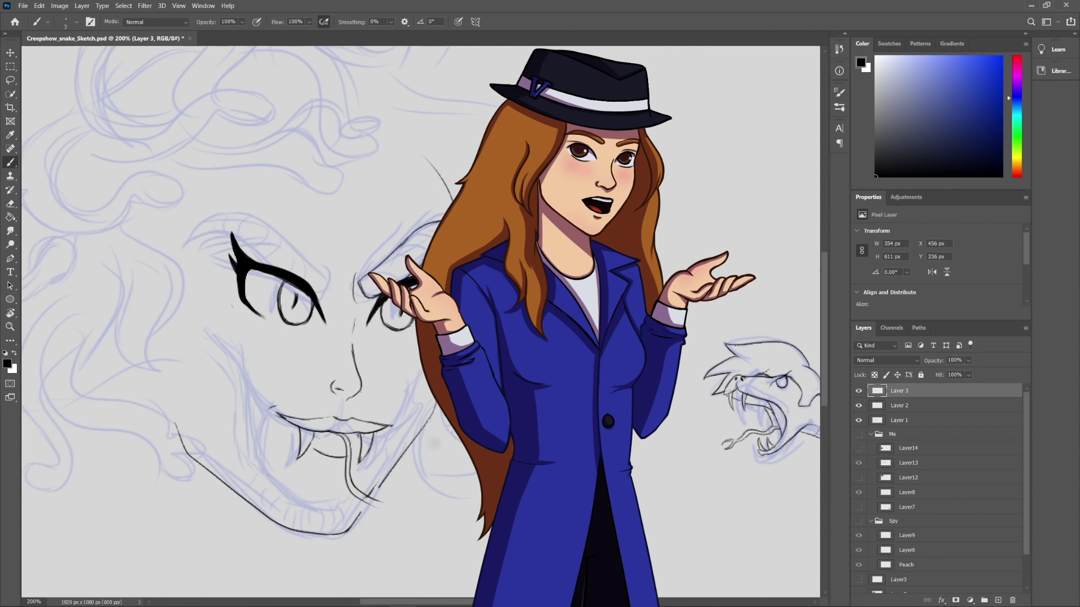
{"action": "key", "text": "e"}
{"action": "left_click_drag", "start_coordinate": [440, 220], "coordinate": [372, 270]}
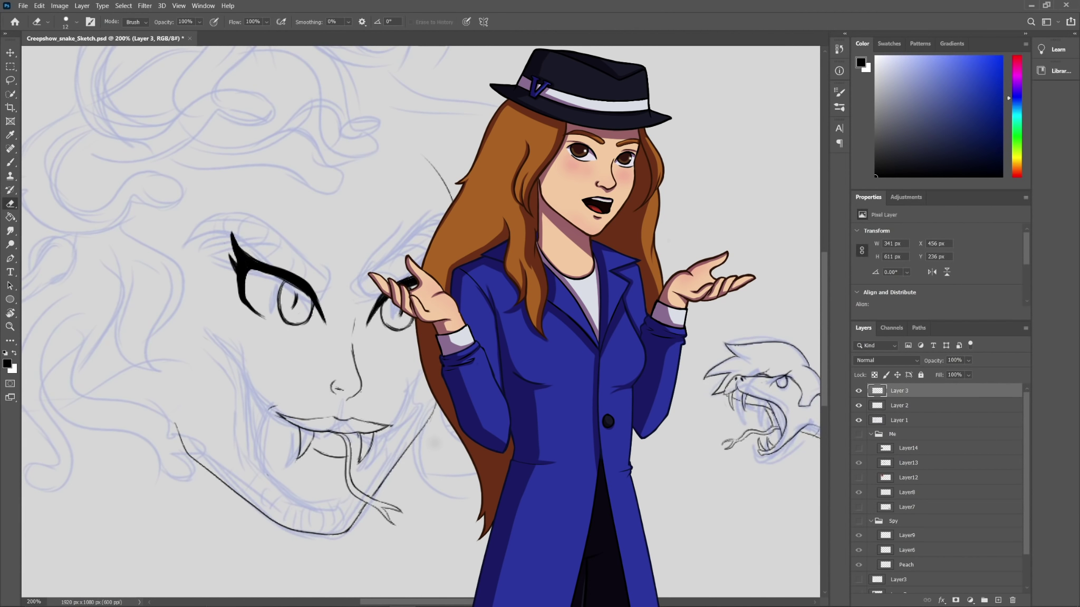
Step: Redraw the slit pupil of the woman's left-hand eye nearer the inner side of the iris
{"action": "key", "text": "b"}
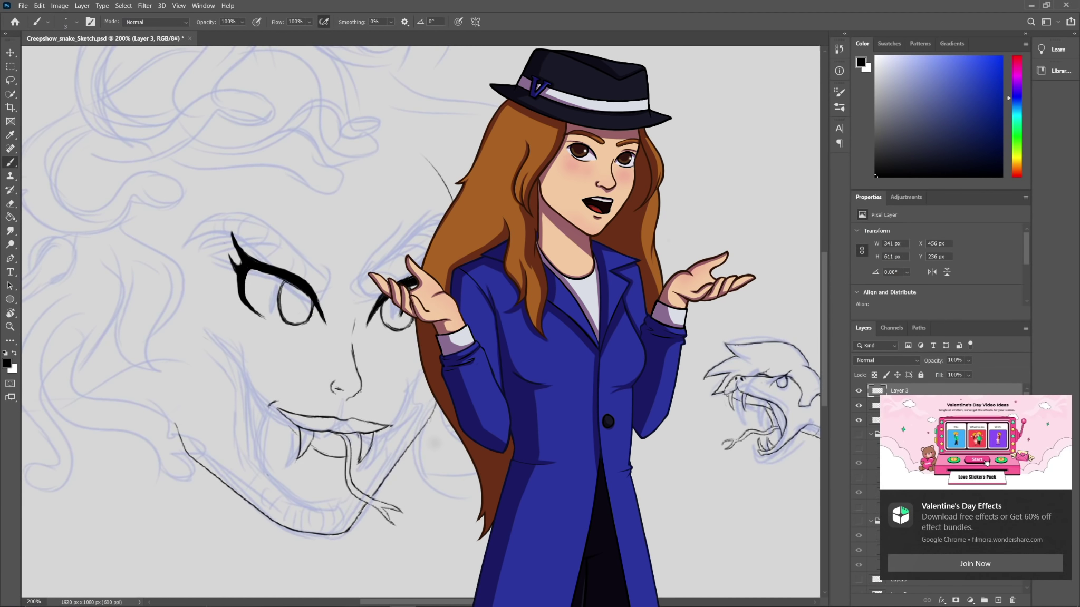
{"action": "left_click_drag", "start_coordinate": [304, 298], "coordinate": [300, 318]}
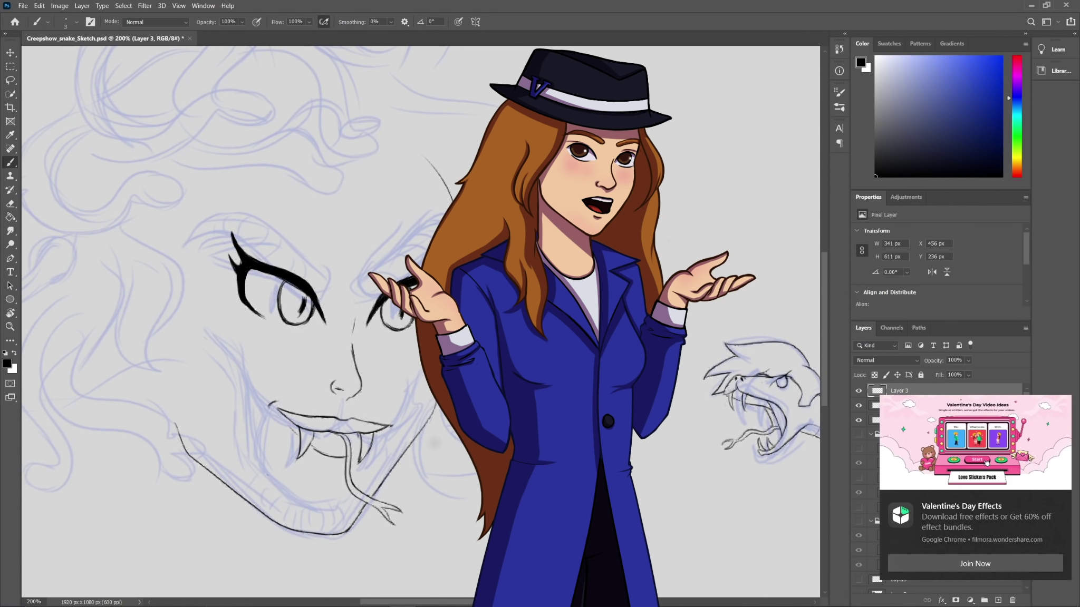
{"action": "scroll", "coordinate": [421, 322], "scroll_direction": "up", "scroll_amount": 6}
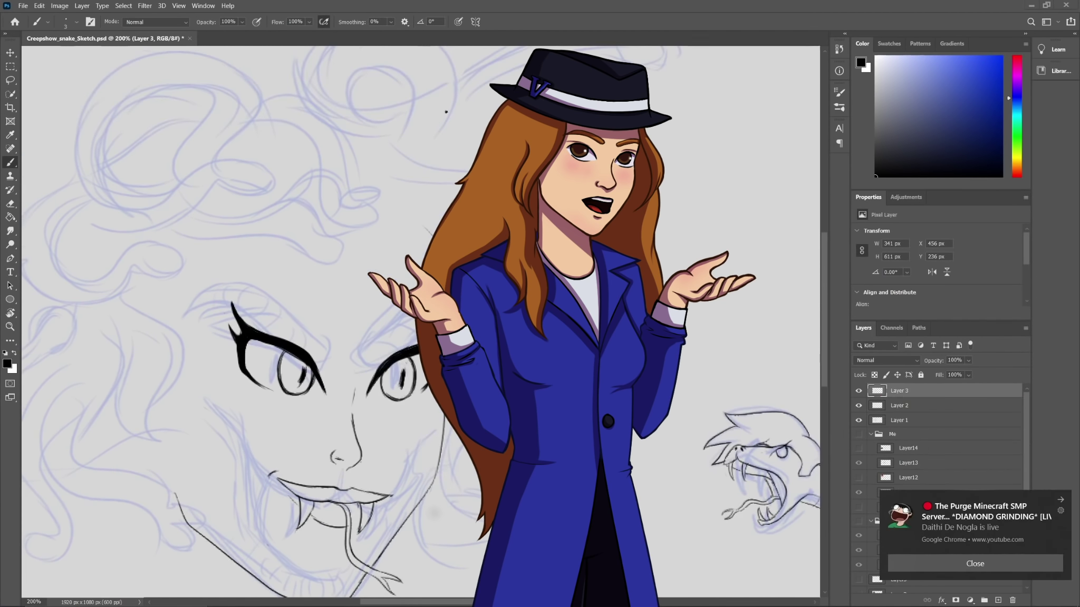
{"action": "scroll", "coordinate": [420, 322], "scroll_direction": "down", "scroll_amount": 5}
{"action": "key", "text": "ctrl+plus"}
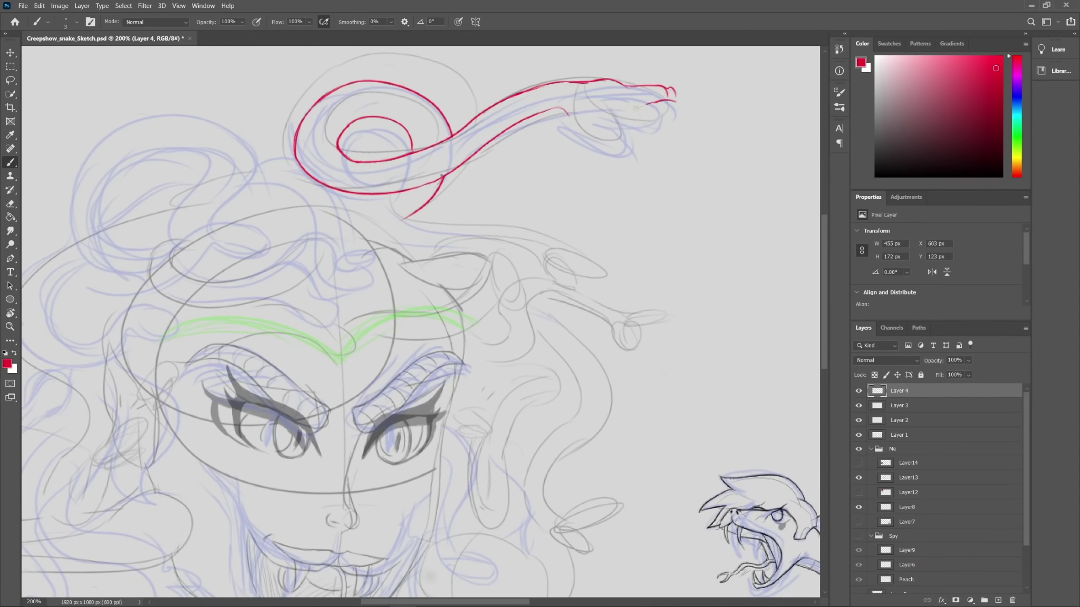
Step: Draw the upper hair snake's open mouth and lower jaw in red, and erase stray marks along the mouth
{"action": "left_click_drag", "start_coordinate": [636, 108], "coordinate": [615, 127]}
{"action": "left_click_drag", "start_coordinate": [569, 114], "coordinate": [612, 156]}
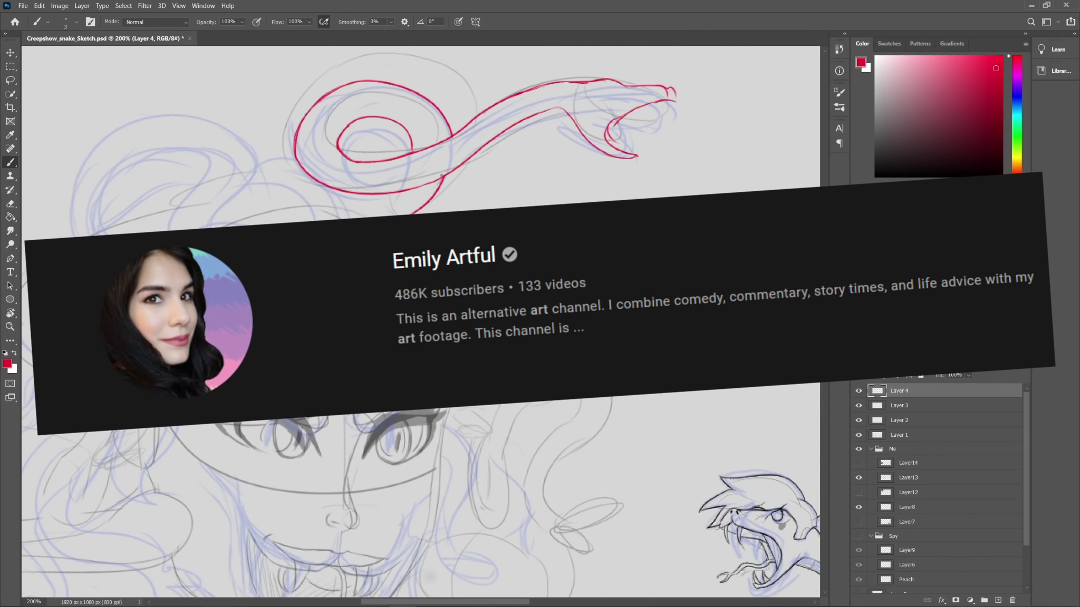
{"action": "key", "text": "e"}
{"action": "left_click_drag", "start_coordinate": [672, 101], "coordinate": [571, 116]}
Step: Add red eye and face details to the upper hair snake's head
{"action": "key", "text": "b"}
{"action": "left_click_drag", "start_coordinate": [603, 83], "coordinate": [617, 89]}
{"action": "left_click_drag", "start_coordinate": [605, 86], "coordinate": [625, 113]}
{"action": "key", "text": "l"}
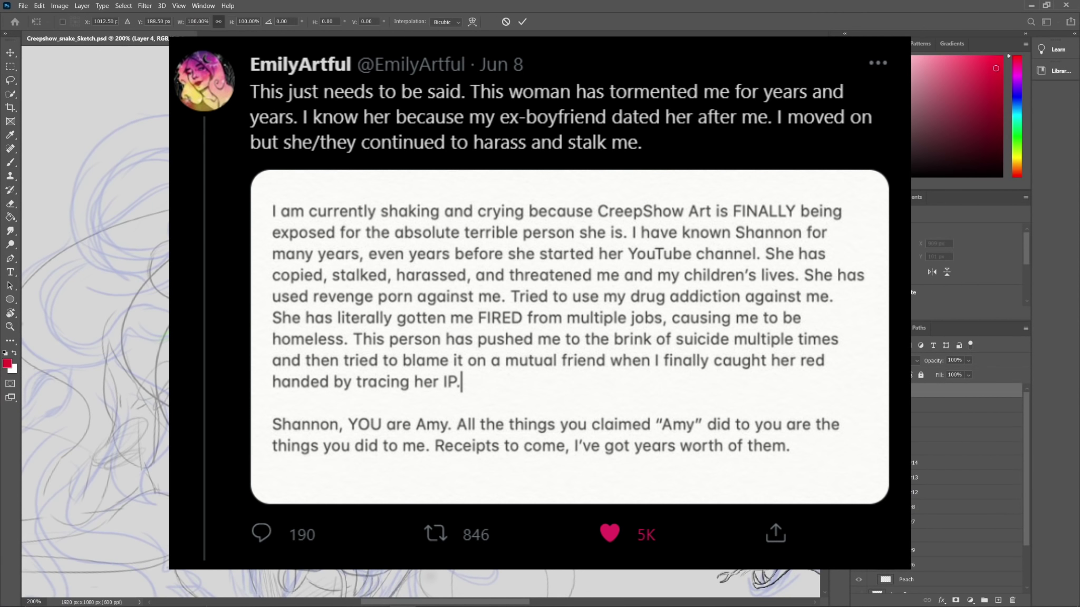
{"action": "key", "text": "b"}
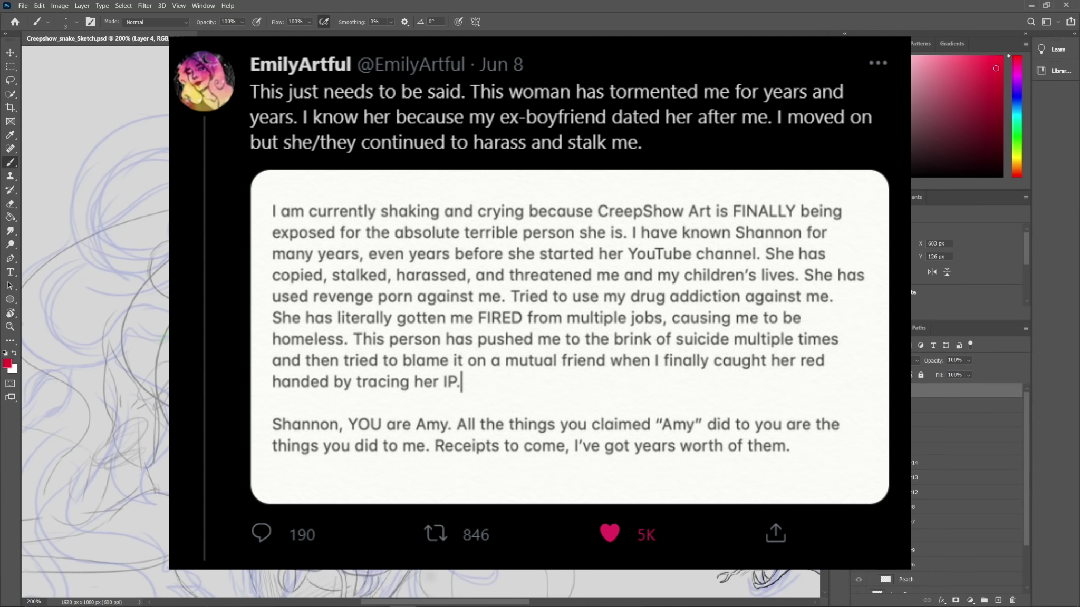
Step: Draw red curved body lines for another hair snake, emerging from behind the left-hand snake's loop toward the forehead
{"action": "key", "text": "e"}
{"action": "left_click", "coordinate": [77, 23]}
{"action": "key", "text": "Escape"}
{"action": "key", "text": "b"}
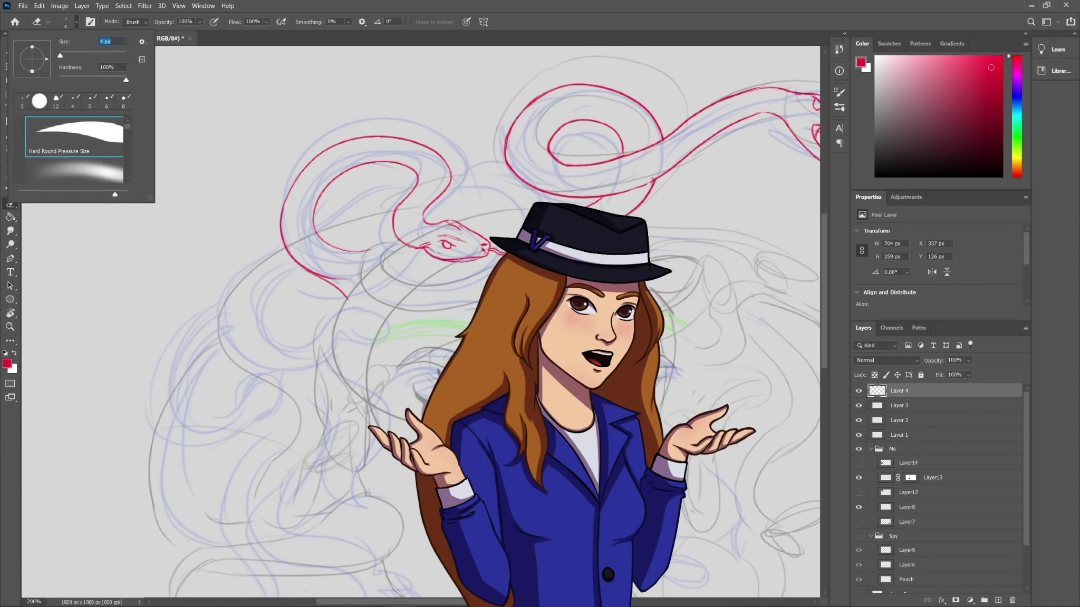
{"action": "key", "text": "b"}
{"action": "left_click_drag", "start_coordinate": [395, 210], "coordinate": [405, 313]}
{"action": "mouse_move", "coordinate": [405, 243]}
{"action": "left_mouse_down"}
{"action": "mouse_move", "coordinate": [417, 284]}
{"action": "mouse_move", "coordinate": [355, 281]}
{"action": "left_mouse_up"}
{"action": "key", "text": "e"}
{"action": "key", "text": "b"}
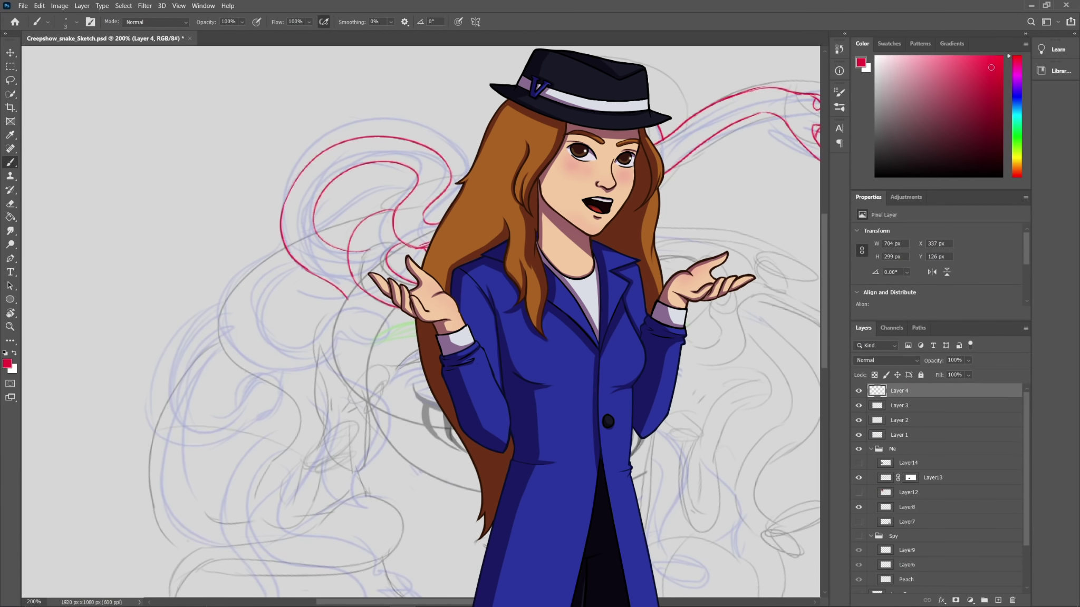
{"action": "key", "text": "e"}
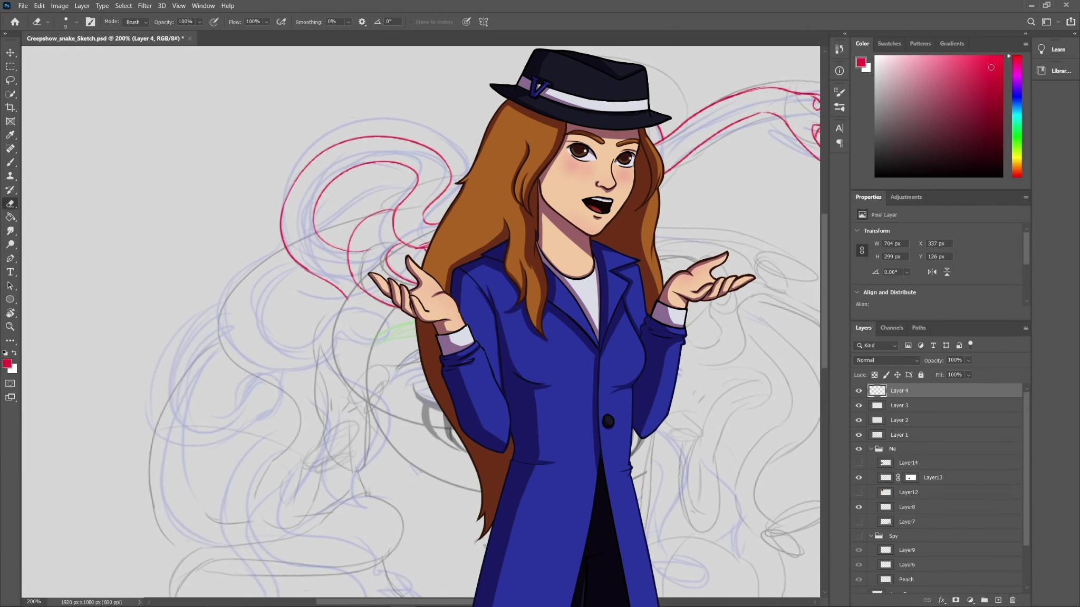
Step: Draw the small hair snake's head above the woman's left-hand eyebrow in red, adjusting and cleaning up its lines
{"action": "key", "text": "b"}
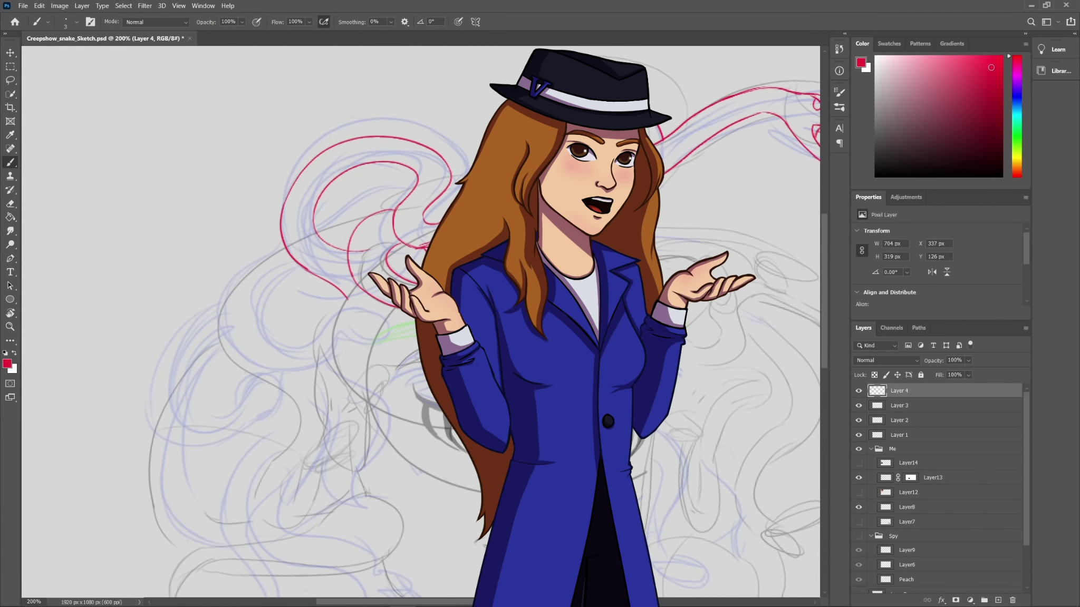
{"action": "key", "text": "ctrl+t"}
{"action": "key", "text": "Return"}
{"action": "key", "text": "ctrl+d"}
{"action": "key", "text": "e"}
{"action": "key", "text": "b"}
{"action": "key", "text": "e"}
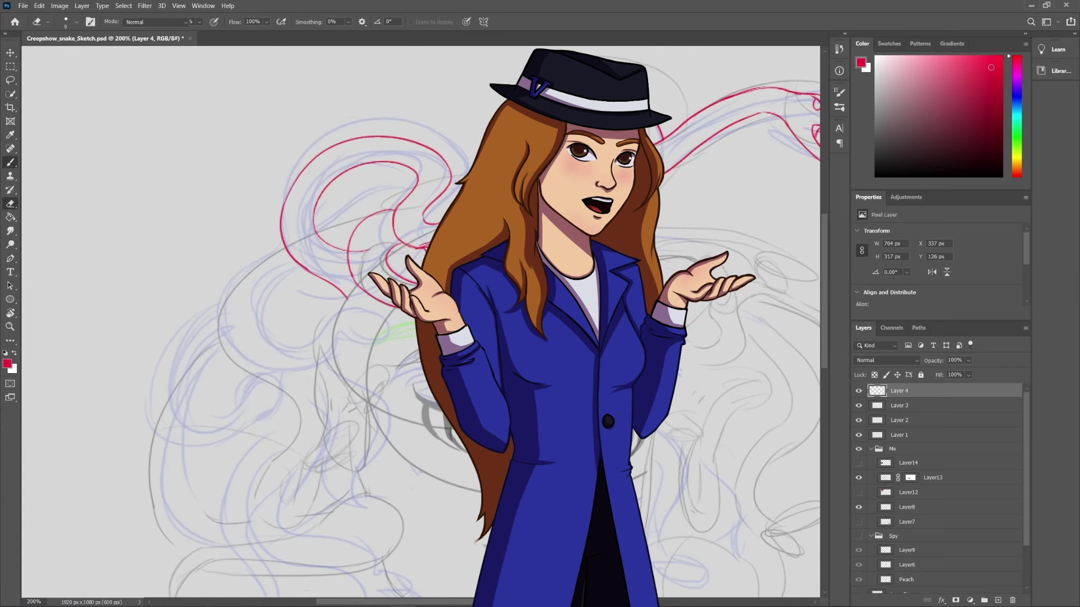
{"action": "key", "text": "b"}
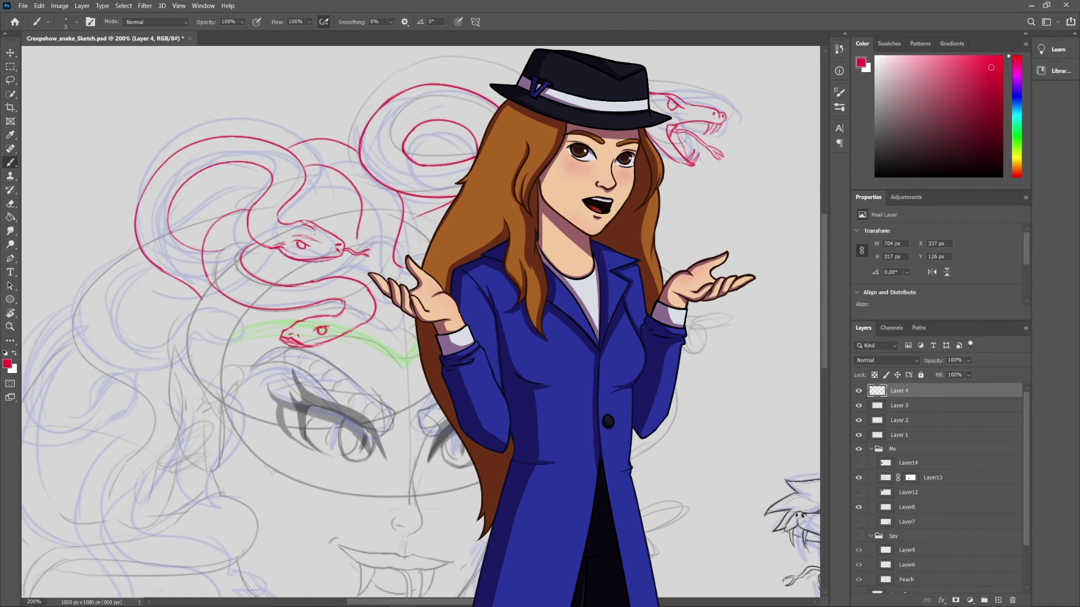
Step: Redraw the red body lines behind the left-hand snakes' heads and add a forked tongue to the forehead snake
{"action": "key", "text": "ctrl+z"}
{"action": "left_click_drag", "start_coordinate": [304, 166], "coordinate": [392, 275]}
{"action": "key", "text": "e"}
{"action": "left_click_drag", "start_coordinate": [403, 217], "coordinate": [402, 267]}
{"action": "key", "text": "b"}
{"action": "left_click_drag", "start_coordinate": [294, 198], "coordinate": [317, 228]}
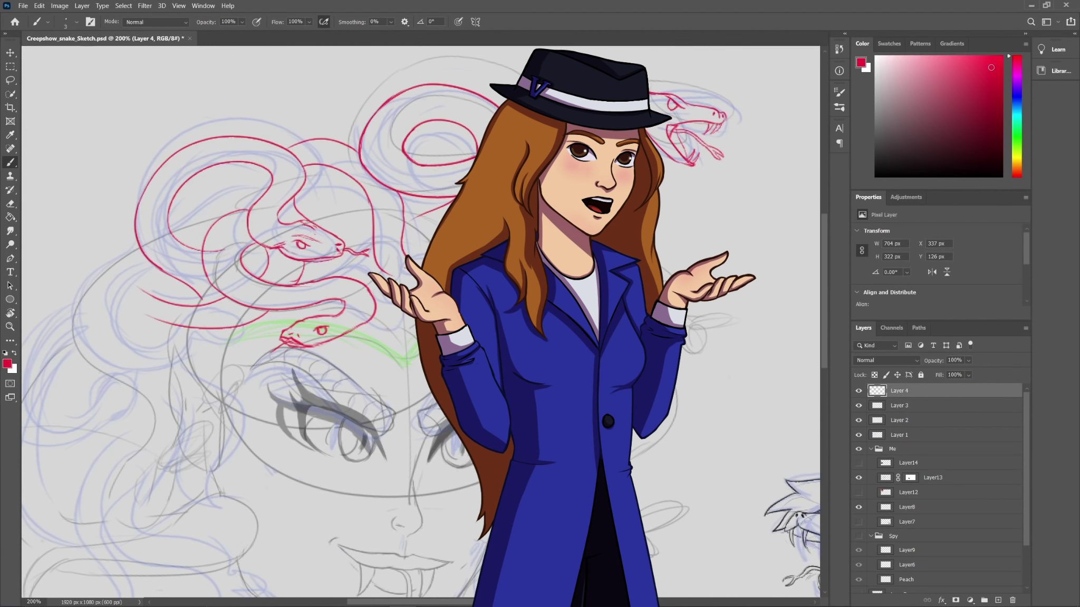
{"action": "key", "text": "e"}
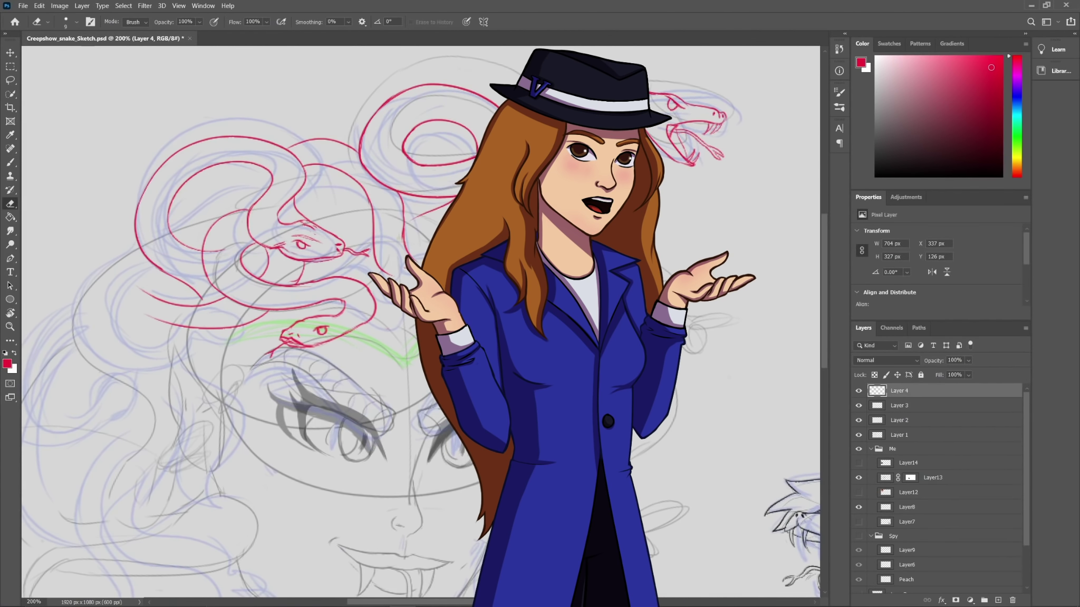
Step: Move the upper hair snake's open-mouthed head farther out from its coil and erase the old neck lines
{"action": "key", "text": "ctrl+minus"}
{"action": "key", "text": "ctrl+minus"}
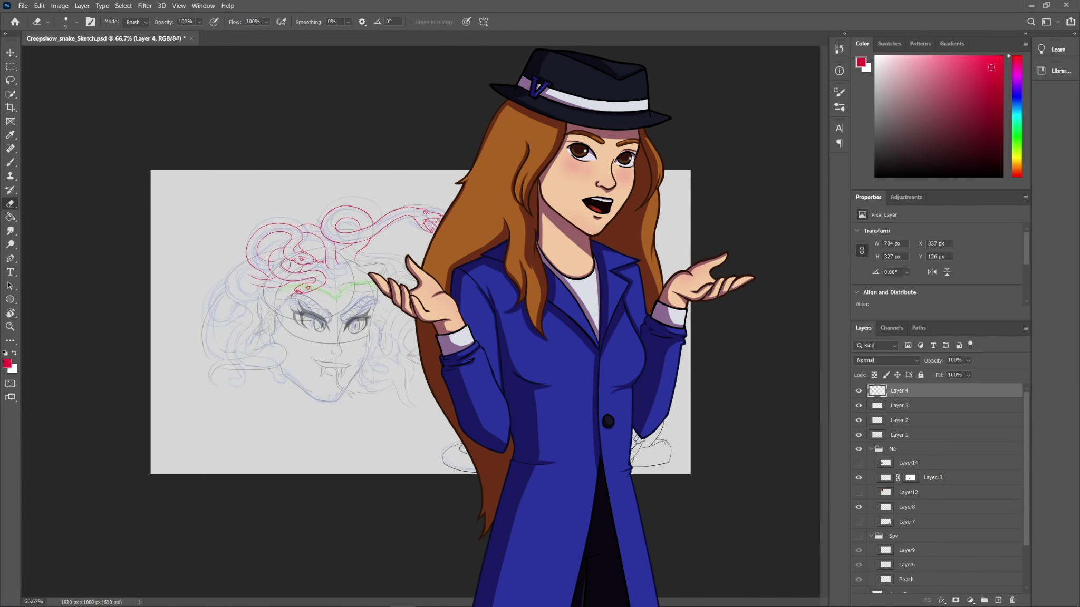
{"action": "key", "text": "ctrl+plus"}
{"action": "key", "text": "l"}
{"action": "key", "text": "b"}
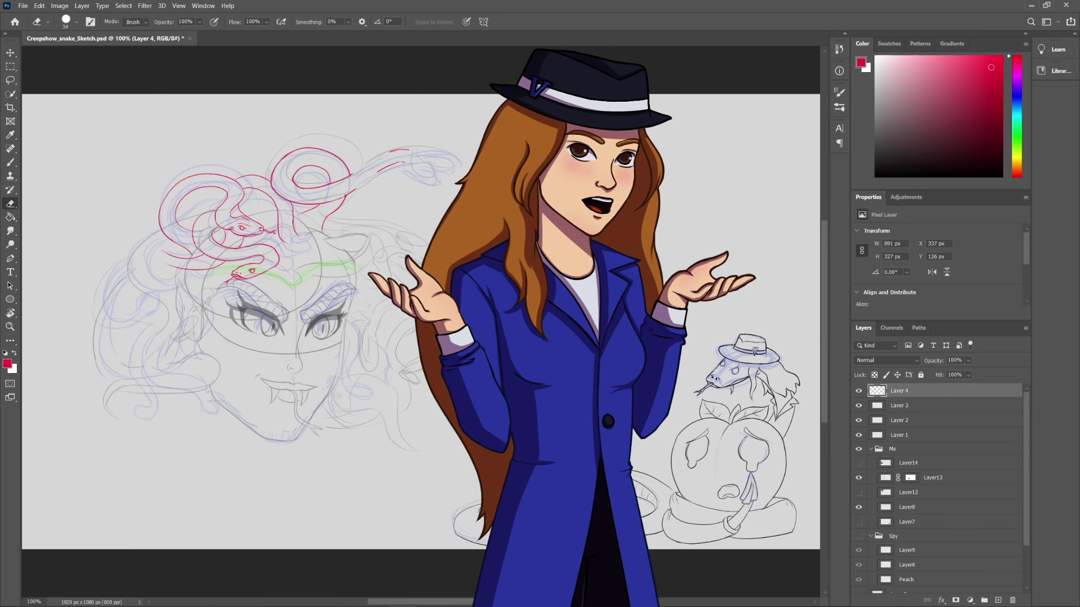
Step: Draw new red neck lines curving from the upper snake's coil toward its head
{"action": "key", "text": "ctrl+plus"}
{"action": "left_click_drag", "start_coordinate": [395, 200], "coordinate": [448, 194]}
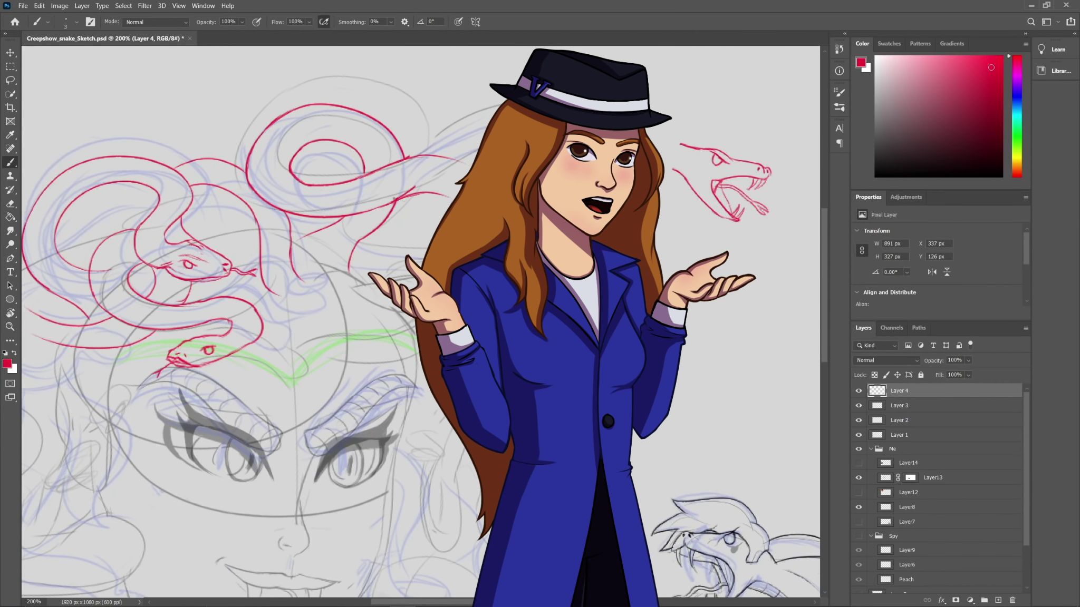
{"action": "key", "text": "e"}
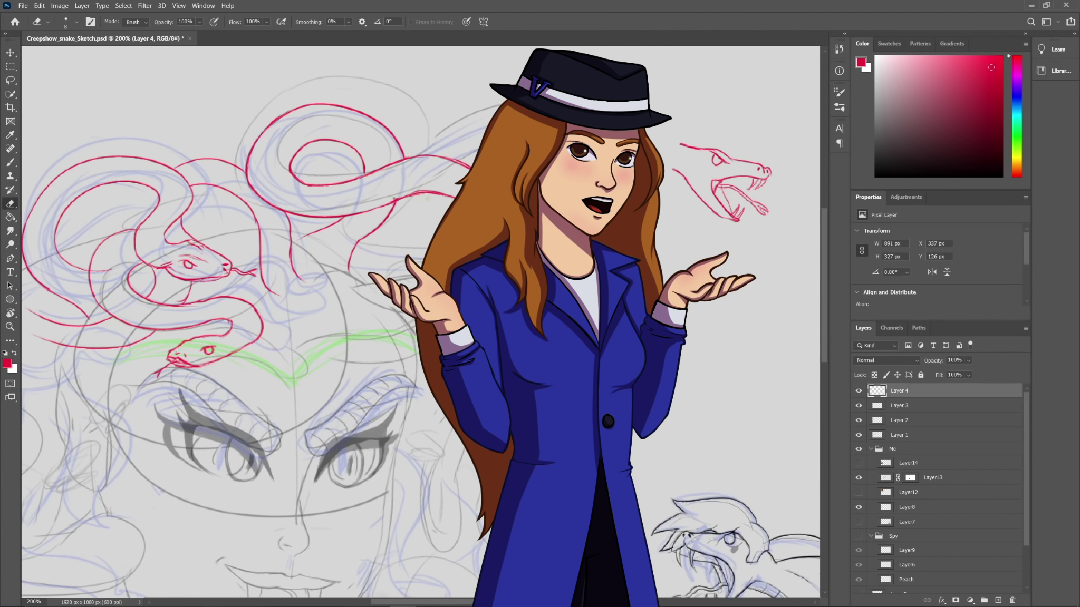
{"action": "key", "text": "b"}
{"action": "key", "text": "e"}
{"action": "key", "text": "b"}
Step: Scale the upper snake's head to 91.61%, rotate it 3.64 degrees and move it closer to its coil
{"action": "key", "text": "l"}
{"action": "left_click_drag", "start_coordinate": [666, 130], "coordinate": [659, 139]}
{"action": "key", "text": "ctrl+t"}
{"action": "left_click_drag", "start_coordinate": [791, 124], "coordinate": [783, 131]}
{"action": "left_click_drag", "start_coordinate": [718, 196], "coordinate": [532, 230]}
{"action": "left_click_drag", "start_coordinate": [620, 156], "coordinate": [625, 166]}
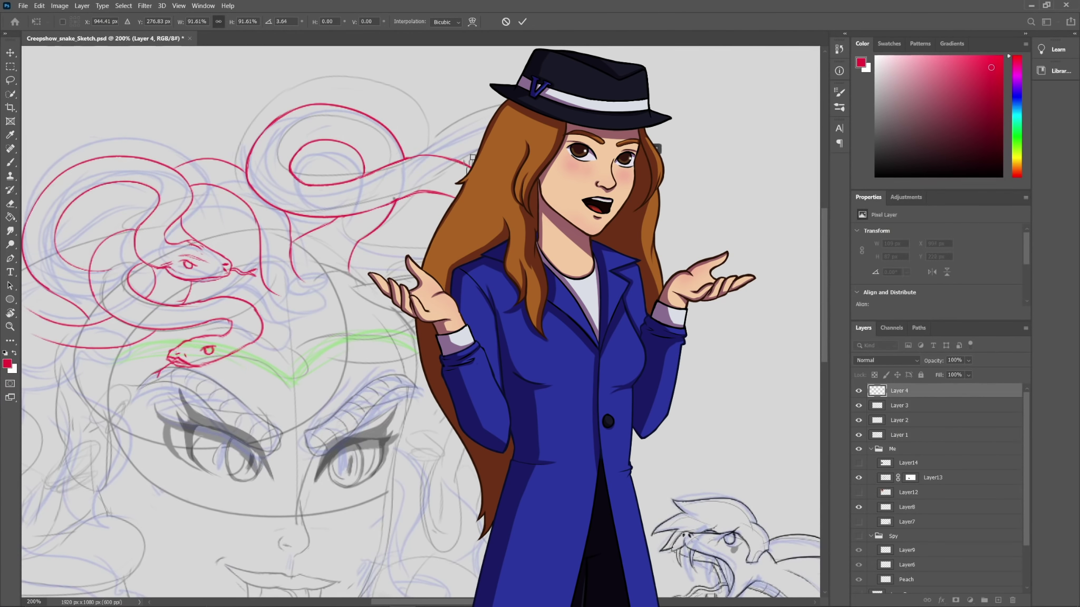
{"action": "key", "text": "Return"}
{"action": "key", "text": "ctrl+d"}
Step: Redraw the upper and lower neck lines in red to join the upper snake's coil to its moved head
{"action": "key", "text": "e"}
{"action": "key", "text": "b"}
{"action": "left_click_drag", "start_coordinate": [409, 157], "coordinate": [470, 169]}
{"action": "key", "text": "e"}
{"action": "key", "text": "b"}
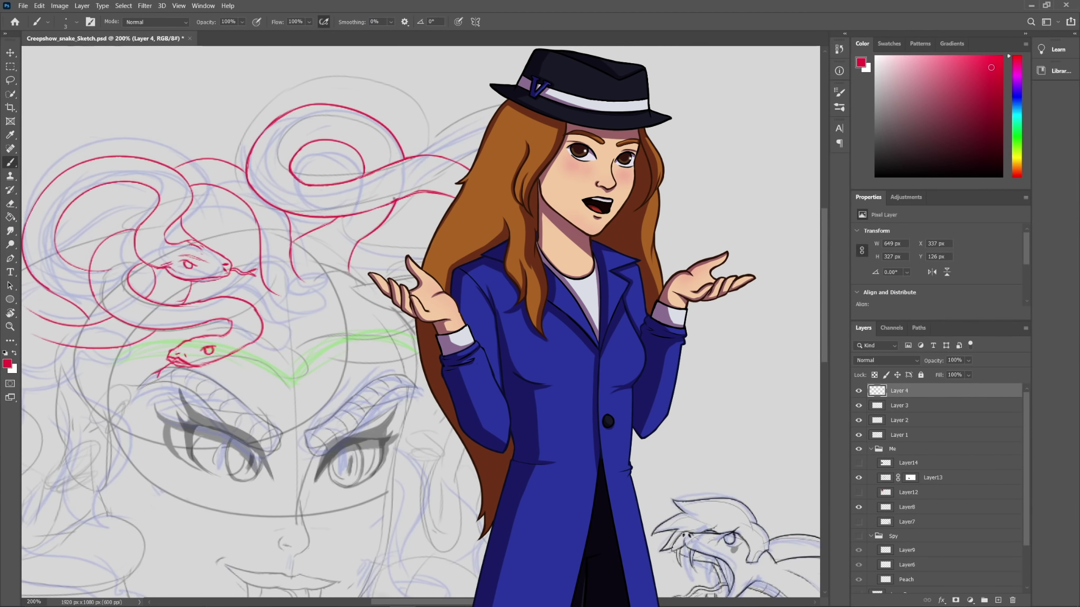
{"action": "mouse_move", "coordinate": [394, 199]}
{"action": "left_mouse_down"}
{"action": "mouse_move", "coordinate": [396, 111]}
{"action": "mouse_move", "coordinate": [544, 131]}
{"action": "left_mouse_up"}
{"action": "key", "text": "e"}
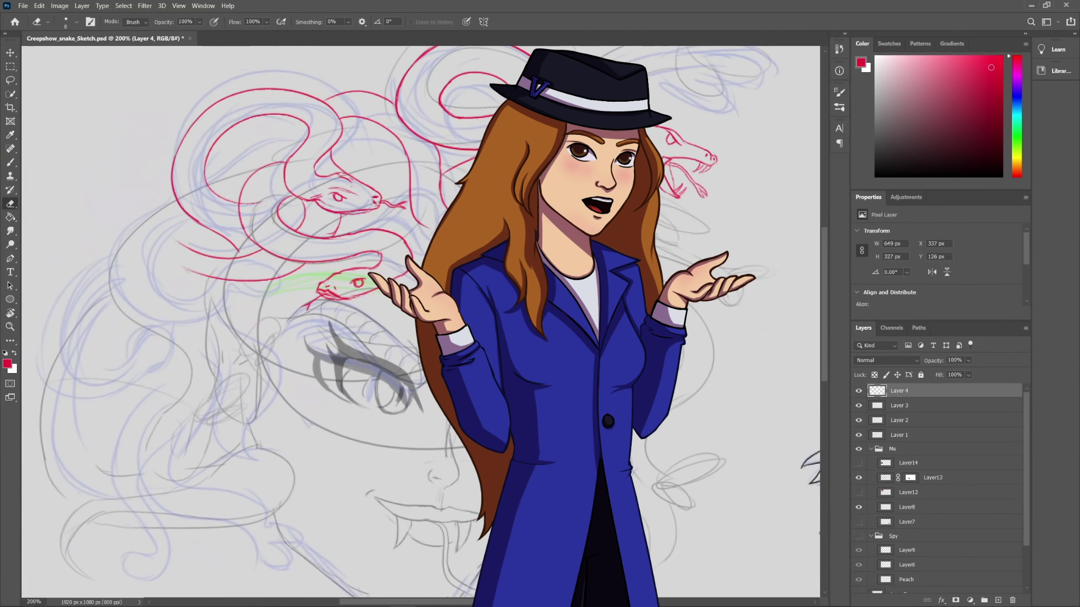
Step: Draw a red snake body winding down the left side of the face, ending in a curled tail beside the jaw
{"action": "key", "text": "b"}
{"action": "left_click_drag", "start_coordinate": [177, 203], "coordinate": [158, 419]}
{"action": "left_click_drag", "start_coordinate": [284, 506], "coordinate": [194, 467]}
{"action": "mouse_move", "coordinate": [206, 473]}
{"action": "left_mouse_down"}
{"action": "mouse_move", "coordinate": [90, 566]}
{"action": "mouse_move", "coordinate": [270, 512]}
{"action": "mouse_move", "coordinate": [270, 414]}
{"action": "mouse_move", "coordinate": [101, 453]}
{"action": "mouse_move", "coordinate": [153, 422]}
{"action": "left_mouse_up"}
{"action": "key", "text": "ctrl+z"}
{"action": "key", "text": "e"}
{"action": "key", "text": "b"}
{"action": "key", "text": "b"}
{"action": "left_click_drag", "start_coordinate": [238, 423], "coordinate": [274, 410]}
{"action": "left_click_drag", "start_coordinate": [196, 365], "coordinate": [189, 379]}
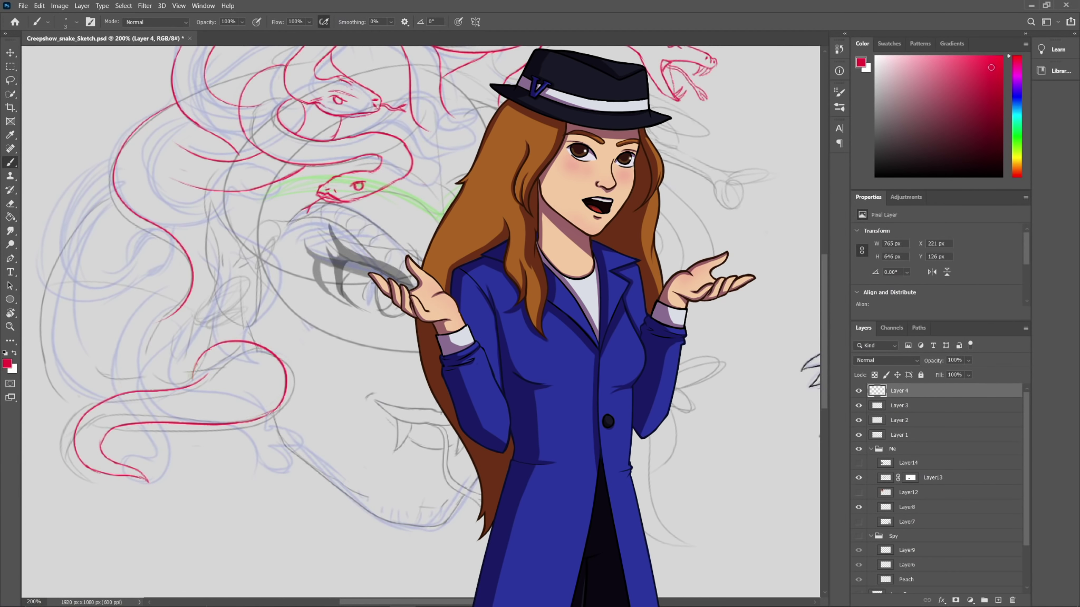
Step: Rework the lower left snake's bend in red and draw a curling tail beside the opposite side of the jaw
{"action": "left_click_drag", "start_coordinate": [194, 317], "coordinate": [285, 373]}
{"action": "key", "text": "e"}
{"action": "mouse_move", "coordinate": [115, 342]}
{"action": "left_mouse_down"}
{"action": "mouse_move", "coordinate": [194, 379]}
{"action": "mouse_move", "coordinate": [277, 360]}
{"action": "left_mouse_up"}
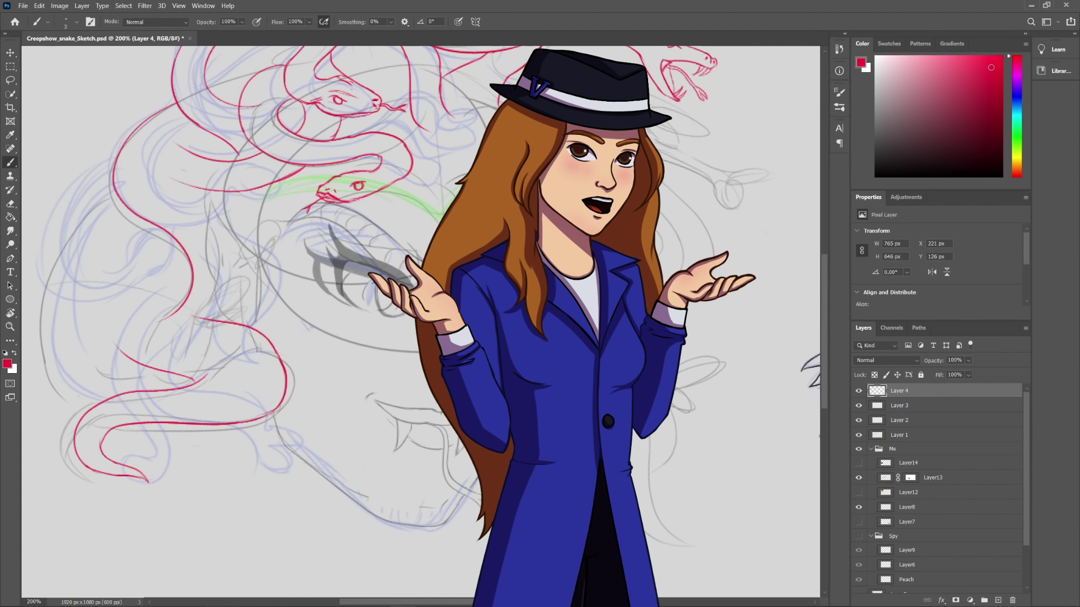
{"action": "key", "text": "b"}
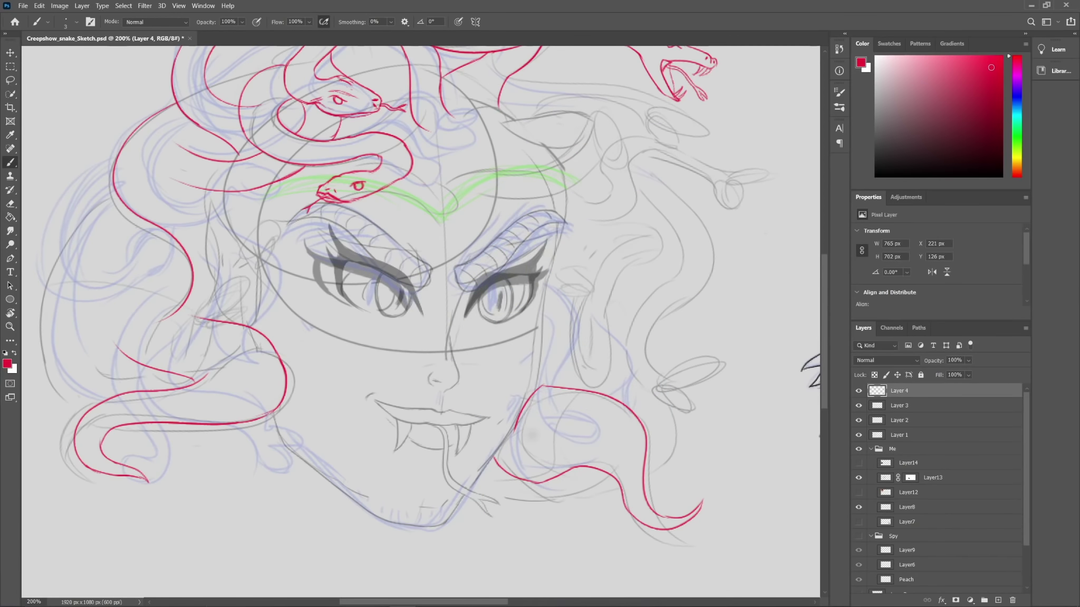
{"action": "key", "text": "e"}
{"action": "key", "text": "b"}
Step: Draw the second edge of the left-hand snake's looping body in red, curving up toward the woman's ear
{"action": "key", "text": "ctrl+z"}
{"action": "left_click_drag", "start_coordinate": [210, 192], "coordinate": [195, 301]}
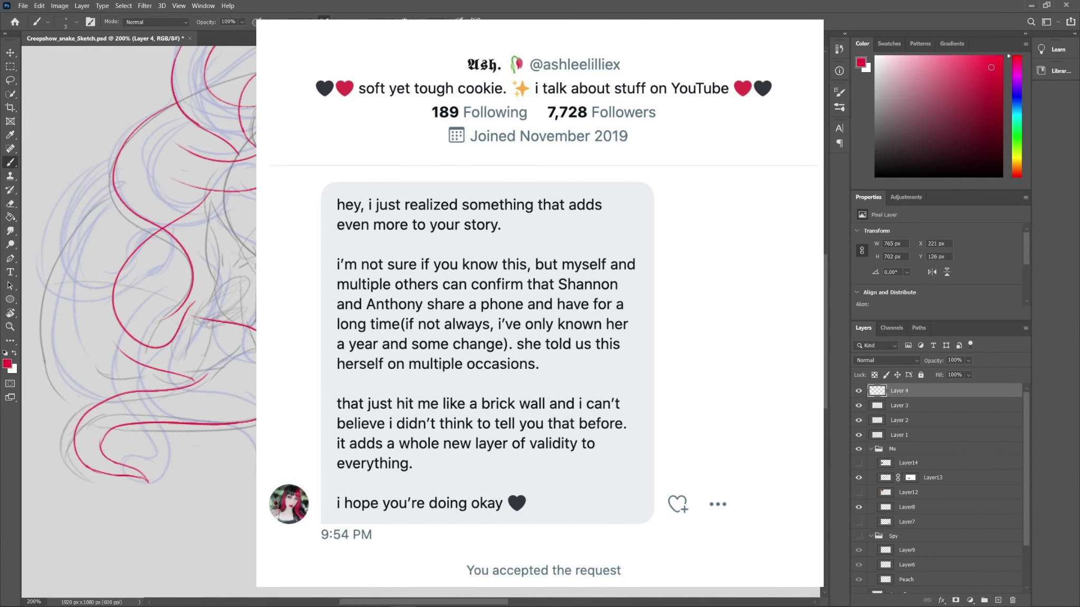
{"action": "left_click_drag", "start_coordinate": [249, 286], "coordinate": [149, 366]}
Step: Select the new snake's head beside the woman's ear and adjust its placement with Free Transform
{"action": "key", "text": "g"}
{"action": "key", "text": "l"}
{"action": "left_click_drag", "start_coordinate": [226, 270], "coordinate": [196, 338]}
{"action": "key", "text": "ctrl+t"}
{"action": "left_click_drag", "start_coordinate": [238, 293], "coordinate": [245, 287]}
{"action": "key", "text": "Return"}
{"action": "key", "text": "ctrl+d"}
Step: Draw the neck and jaw lines of the hair snake beside the woman's ear and clean up the overlaps
{"action": "key", "text": "b"}
{"action": "key", "text": "e"}
{"action": "key", "text": "b"}
{"action": "mouse_move", "coordinate": [196, 316]}
{"action": "left_mouse_down"}
{"action": "mouse_move", "coordinate": [215, 320]}
{"action": "mouse_move", "coordinate": [153, 376]}
{"action": "left_mouse_up"}
{"action": "key", "text": "e"}
{"action": "key", "text": "b"}
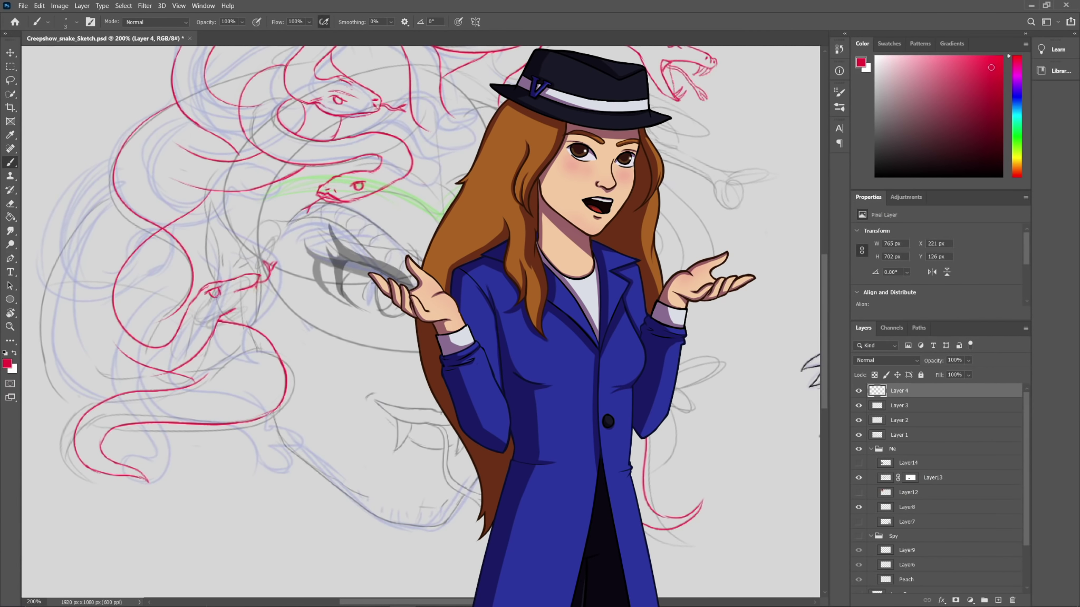
{"action": "key", "text": "e"}
{"action": "key", "text": "b"}
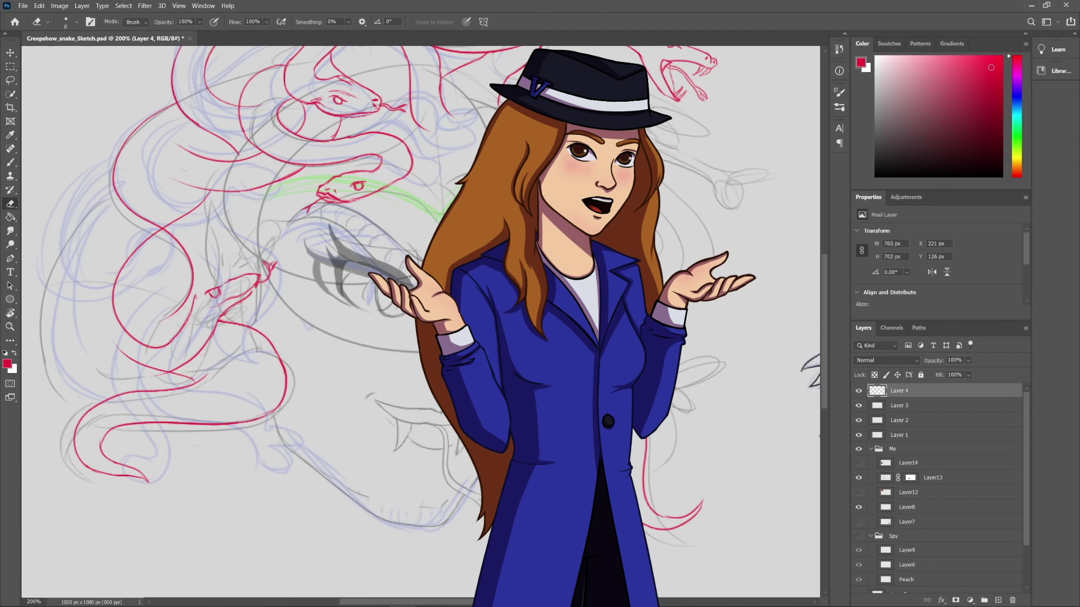
Step: Refine the ear-side snake's eye, snout and neck outline in red and erase its tongue
{"action": "key", "text": "e"}
{"action": "mouse_move", "coordinate": [203, 287]}
{"action": "left_mouse_down"}
{"action": "mouse_move", "coordinate": [185, 325]}
{"action": "mouse_move", "coordinate": [219, 279]}
{"action": "mouse_move", "coordinate": [256, 271]}
{"action": "left_mouse_up"}
{"action": "key", "text": "b"}
{"action": "key", "text": "e"}
{"action": "key", "text": "b"}
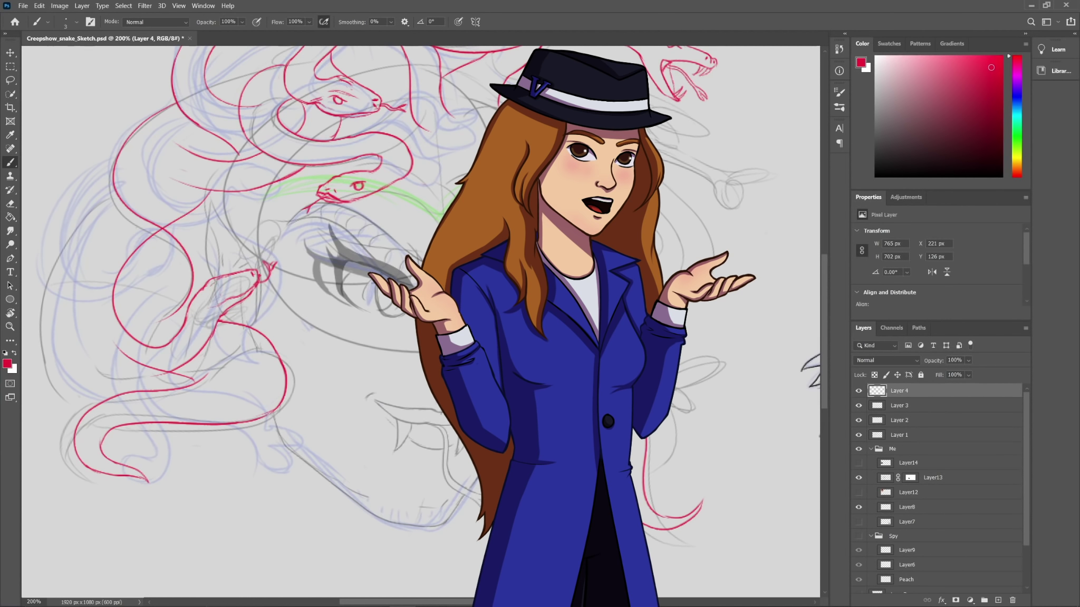
{"action": "key", "text": "e"}
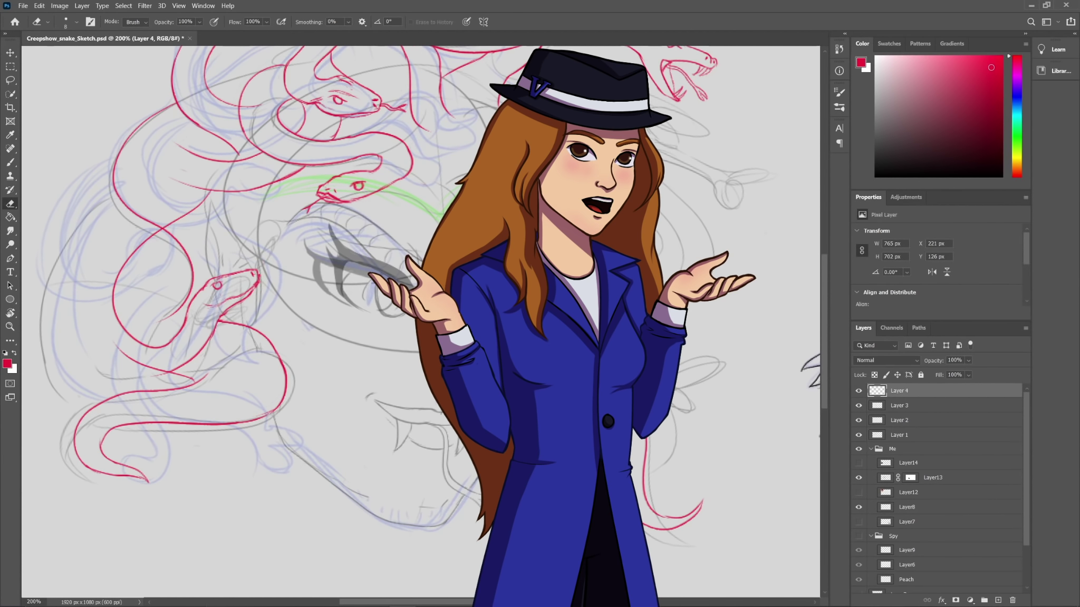
Step: Draw another red snake body looping down the left side, with open jaws extending toward the woman's chin
{"action": "key", "text": "b"}
{"action": "key", "text": "g"}
{"action": "key", "text": "e"}
{"action": "key", "text": "b"}
{"action": "mouse_move", "coordinate": [115, 345]}
{"action": "left_mouse_down"}
{"action": "mouse_move", "coordinate": [168, 371]}
{"action": "mouse_move", "coordinate": [130, 217]}
{"action": "left_mouse_up"}
{"action": "left_click_drag", "start_coordinate": [145, 375], "coordinate": [290, 467]}
{"action": "left_click_drag", "start_coordinate": [282, 417], "coordinate": [301, 423]}
{"action": "left_click_drag", "start_coordinate": [150, 345], "coordinate": [151, 290]}
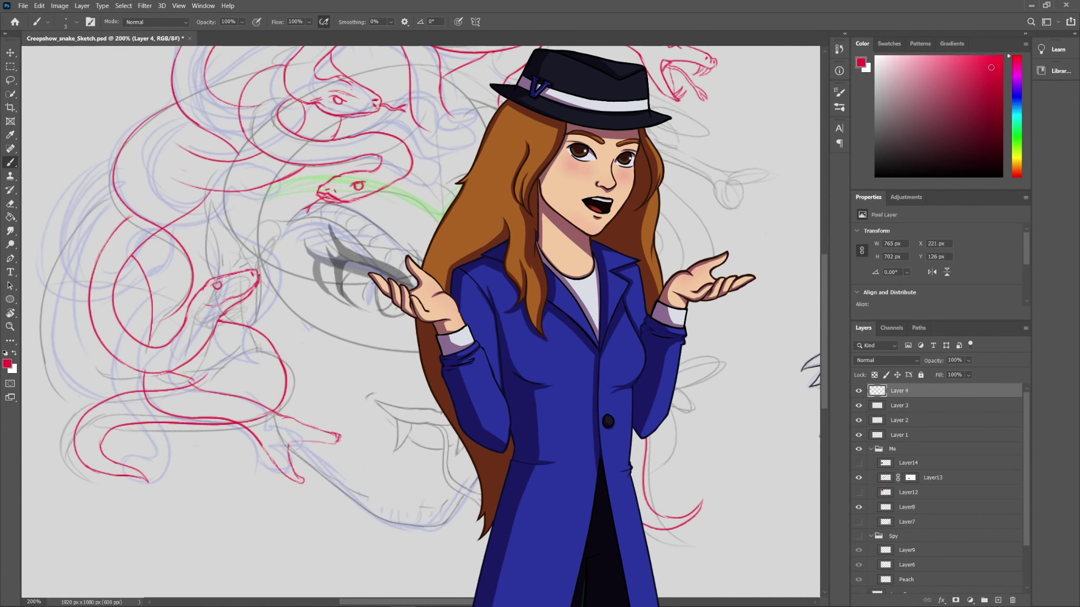
Step: Add an eye, fangs and mouth details to the open-jawed snake's head beside the chin
{"action": "key", "text": "e"}
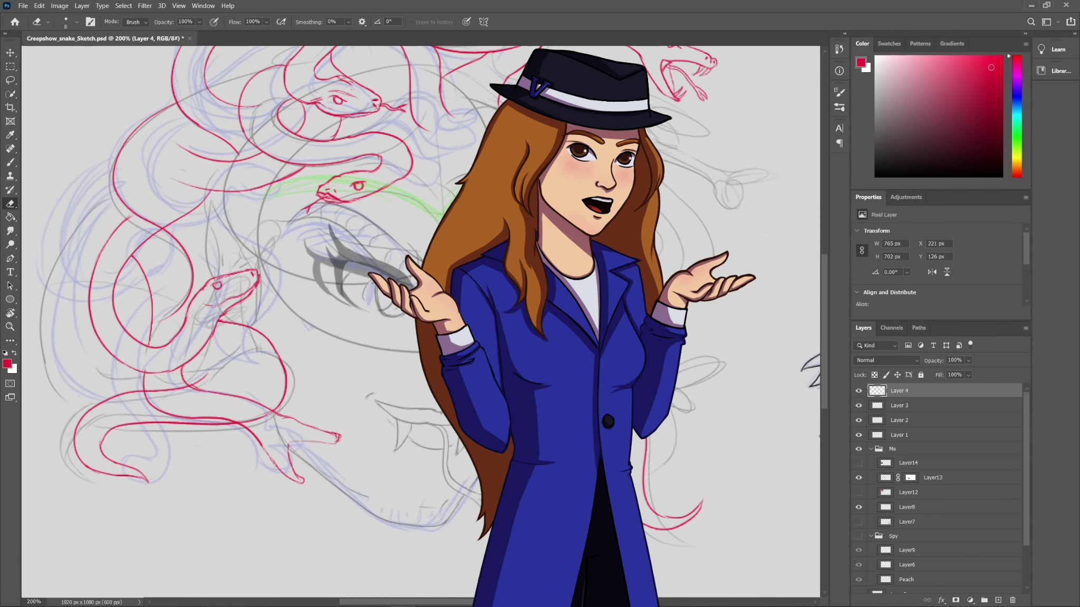
{"action": "key", "text": "b"}
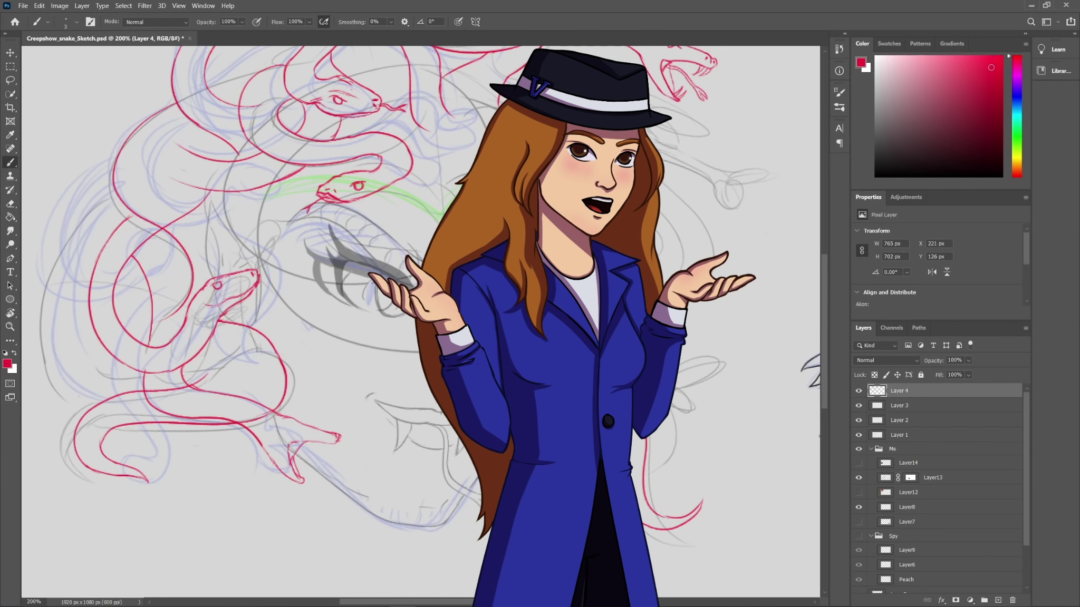
{"action": "scroll", "coordinate": [422, 317], "scroll_direction": "up", "scroll_amount": 2}
{"action": "key", "text": "e"}
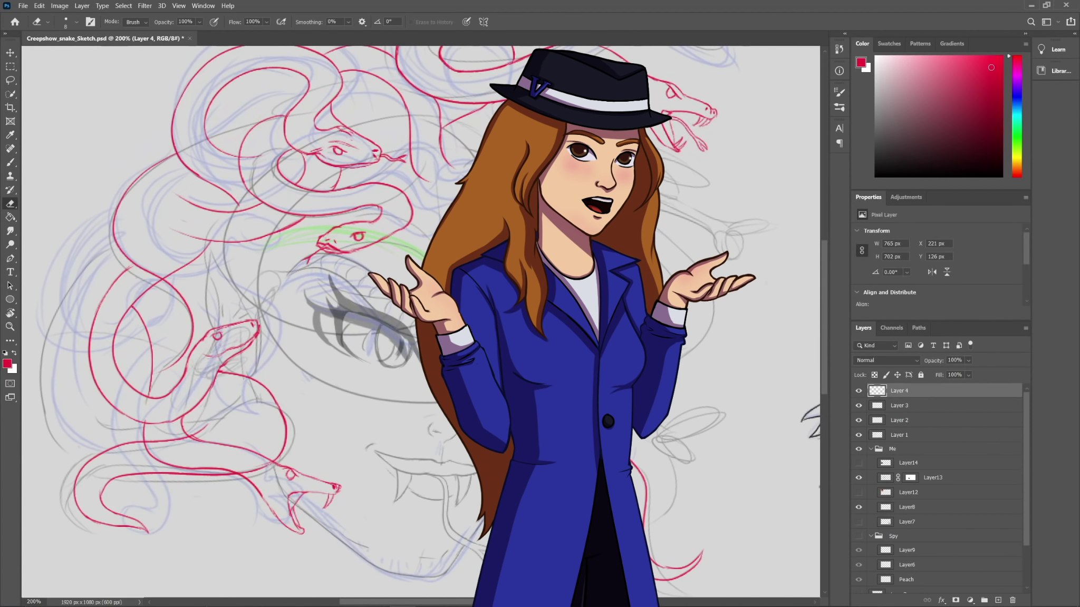
Step: Try reshaping the snout and lower jaw of the snake's head beside the chin
{"action": "key", "text": "b"}
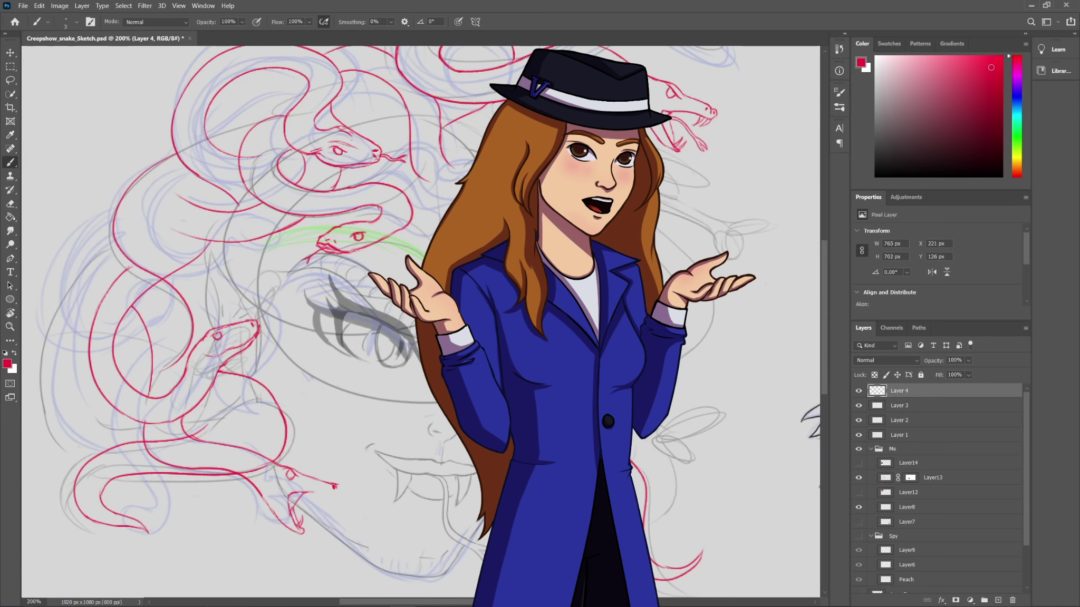
{"action": "key", "text": "e"}
{"action": "key", "text": "b"}
{"action": "left_click_drag", "start_coordinate": [263, 496], "coordinate": [308, 531]}
{"action": "key", "text": "e"}
{"action": "key", "text": "b"}
{"action": "mouse_move", "coordinate": [337, 486]}
{"action": "left_mouse_down"}
{"action": "mouse_move", "coordinate": [308, 477]}
{"action": "mouse_move", "coordinate": [294, 512]}
{"action": "left_mouse_up"}
{"action": "key", "text": "e"}
{"action": "key", "text": "b"}
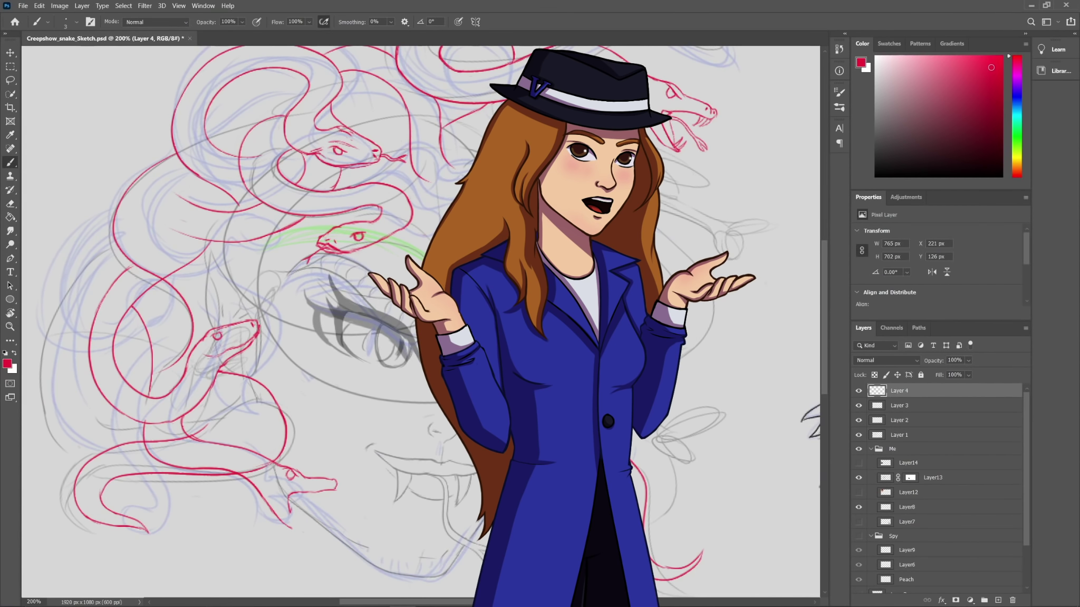
Step: Erase the head of the snake beside the chin and redraw it in red with an eye and tapered snout
{"action": "scroll", "coordinate": [422, 316], "scroll_direction": "down", "scroll_amount": 1}
{"action": "key", "text": "e"}
{"action": "left_click_drag", "start_coordinate": [286, 460], "coordinate": [336, 480]}
{"action": "key", "text": "b"}
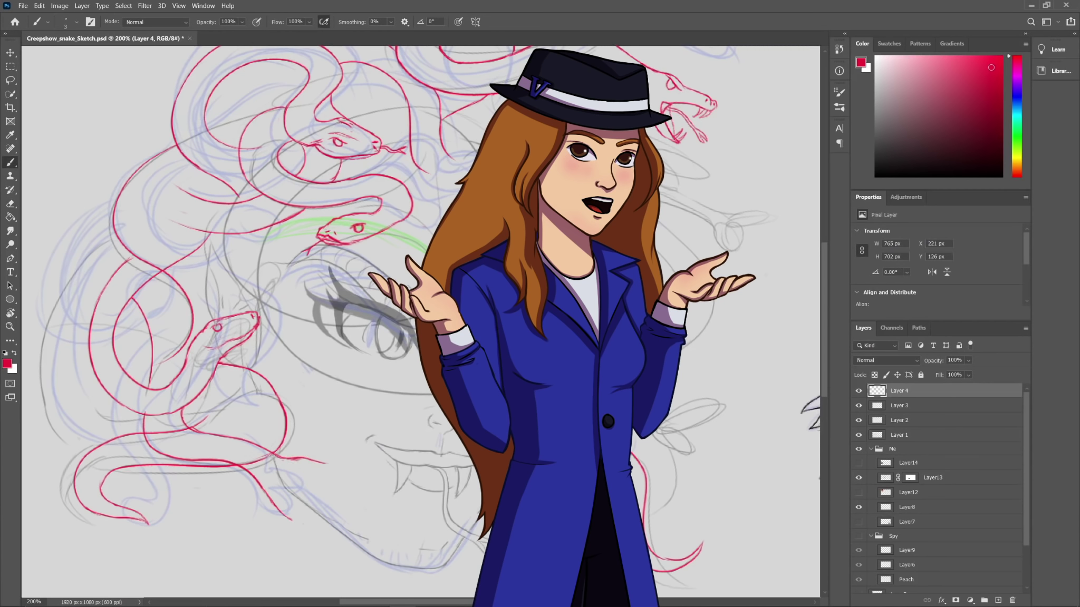
{"action": "left_click_drag", "start_coordinate": [281, 470], "coordinate": [305, 523]}
{"action": "key", "text": "e"}
{"action": "left_click_drag", "start_coordinate": [306, 480], "coordinate": [337, 480]}
{"action": "key", "text": "b"}
{"action": "key", "text": "e"}
{"action": "left_click_drag", "start_coordinate": [148, 432], "coordinate": [179, 431]}
{"action": "key", "text": "b"}
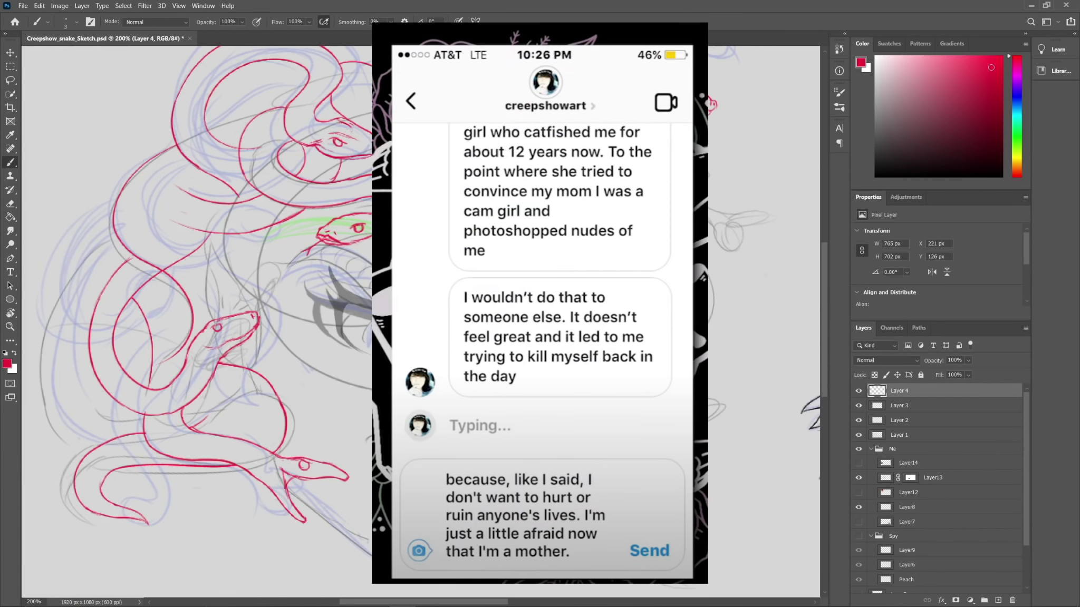
Step: Add fangs, a forked tongue and a refined lower jaw to the redrawn snake's open mouth
{"action": "key", "text": "e"}
{"action": "mouse_move", "coordinate": [315, 526]}
{"action": "left_mouse_down"}
{"action": "mouse_move", "coordinate": [302, 519]}
{"action": "mouse_move", "coordinate": [314, 525]}
{"action": "left_mouse_up"}
{"action": "key", "text": "b"}
{"action": "key", "text": "e"}
{"action": "mouse_move", "coordinate": [284, 471]}
{"action": "left_mouse_down"}
{"action": "mouse_move", "coordinate": [346, 481]}
{"action": "mouse_move", "coordinate": [338, 496]}
{"action": "mouse_move", "coordinate": [291, 495]}
{"action": "left_mouse_up"}
{"action": "key", "text": "b"}
{"action": "key", "text": "e"}
{"action": "key", "text": "b"}
{"action": "key", "text": "e"}
{"action": "key", "text": "b"}
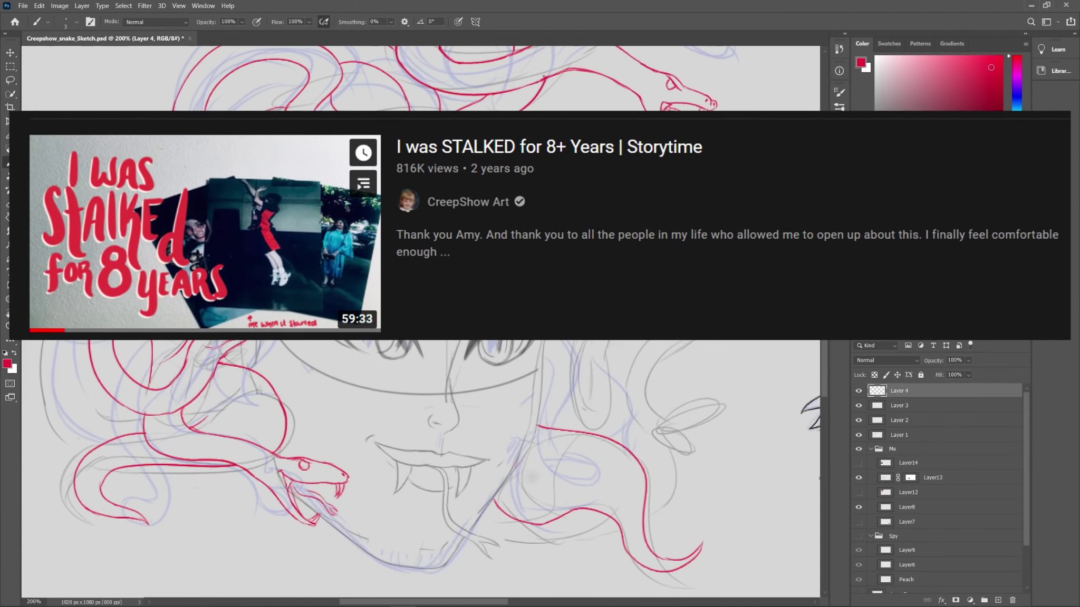
Step: Draw another red hair snake with a wide loop on the outer left and a downward-facing head near the temple
{"action": "key", "text": "e"}
{"action": "key", "text": "b"}
{"action": "key", "text": "e"}
{"action": "key", "text": "b"}
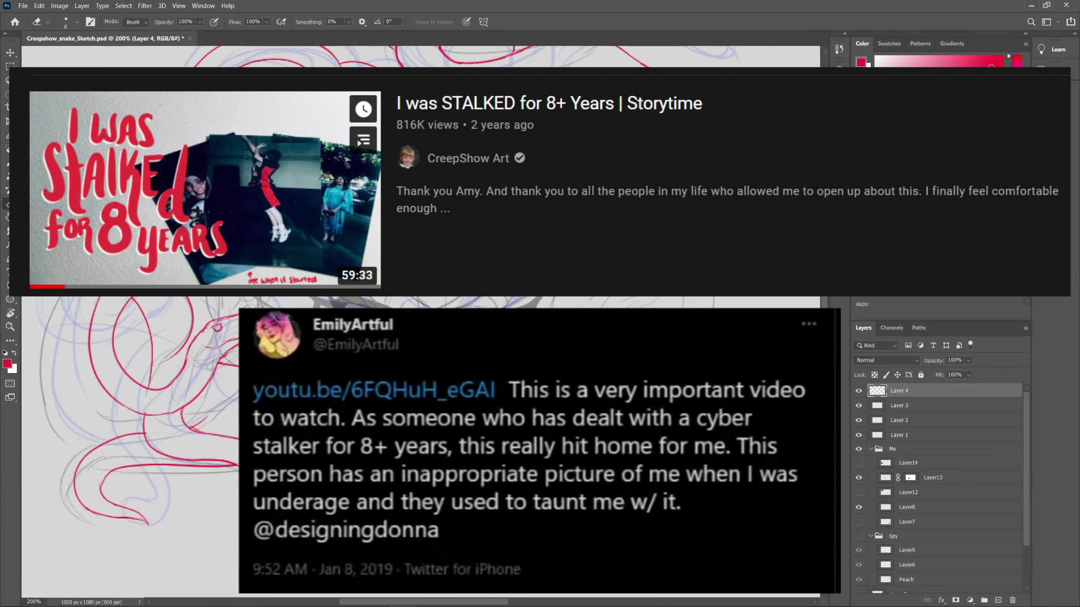
{"action": "key", "text": "e"}
{"action": "key", "text": "b"}
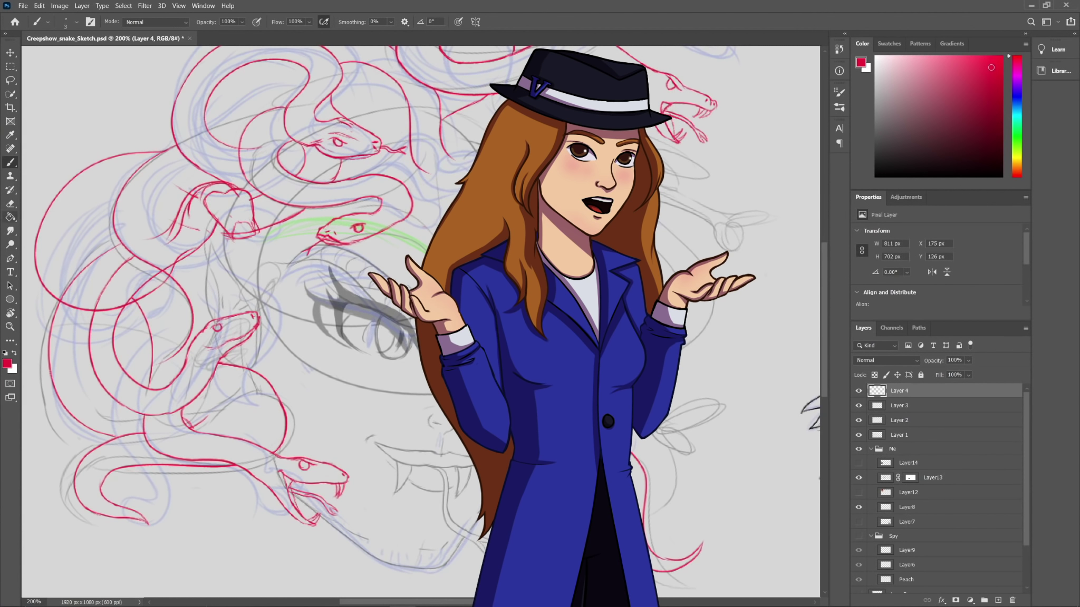
Step: Erase the old neck line of the downward-facing snake and reshape the outline of its head
{"action": "key", "text": "b"}
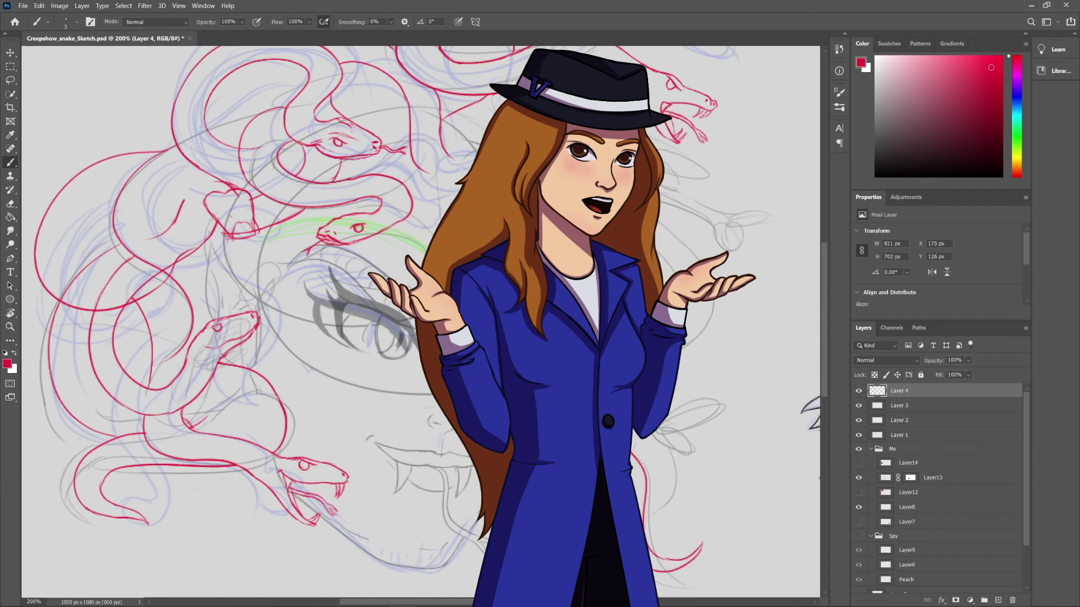
{"action": "key", "text": "e"}
{"action": "left_click_drag", "start_coordinate": [205, 207], "coordinate": [215, 219]}
{"action": "mouse_move", "coordinate": [253, 202]}
{"action": "left_mouse_down"}
{"action": "mouse_move", "coordinate": [255, 230]}
{"action": "mouse_move", "coordinate": [251, 214]}
{"action": "mouse_move", "coordinate": [217, 220]}
{"action": "left_mouse_up"}
{"action": "key", "text": "b"}
{"action": "key", "text": "e"}
{"action": "key", "text": "b"}
{"action": "left_click_drag", "start_coordinate": [247, 195], "coordinate": [251, 229]}
Step: Redraw the downward-facing snake's neck curve and finish its eyes and snout in red, erasing stray marks
{"action": "key", "text": "e"}
{"action": "mouse_move", "coordinate": [230, 235]}
{"action": "left_mouse_down"}
{"action": "mouse_move", "coordinate": [250, 203]}
{"action": "mouse_move", "coordinate": [238, 190]}
{"action": "left_mouse_up"}
{"action": "key", "text": "b"}
{"action": "key", "text": "e"}
{"action": "key", "text": "b"}
{"action": "left_click_drag", "start_coordinate": [184, 201], "coordinate": [231, 185]}
{"action": "key", "text": "e"}
{"action": "left_click_drag", "start_coordinate": [258, 224], "coordinate": [259, 233]}
{"action": "key", "text": "b"}
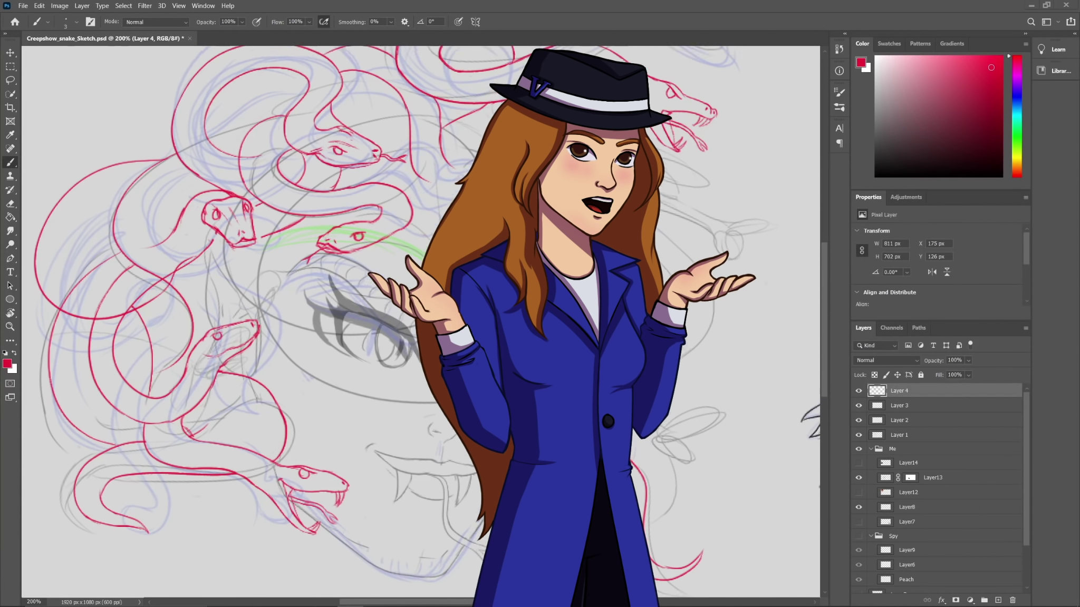
Step: Refine the downward-facing snake's head and redraw its neck lines in red, connecting the head to the wide outer loop
{"action": "key", "text": "e"}
{"action": "key", "text": "b"}
{"action": "mouse_move", "coordinate": [206, 185]}
{"action": "left_mouse_down"}
{"action": "mouse_move", "coordinate": [153, 238]}
{"action": "mouse_move", "coordinate": [231, 186]}
{"action": "left_mouse_up"}
{"action": "key", "text": "e"}
{"action": "key", "text": "b"}
{"action": "mouse_move", "coordinate": [202, 187]}
{"action": "left_mouse_down"}
{"action": "mouse_move", "coordinate": [232, 183]}
{"action": "mouse_move", "coordinate": [74, 263]}
{"action": "left_mouse_up"}
{"action": "key", "text": "ctrl+z"}
{"action": "left_click_drag", "start_coordinate": [203, 198], "coordinate": [133, 254]}
{"action": "left_click_drag", "start_coordinate": [217, 224], "coordinate": [212, 236]}
{"action": "mouse_move", "coordinate": [133, 254]}
{"action": "left_mouse_down"}
{"action": "mouse_move", "coordinate": [70, 227]}
{"action": "mouse_move", "coordinate": [121, 196]}
{"action": "mouse_move", "coordinate": [73, 236]}
{"action": "mouse_move", "coordinate": [119, 195]}
{"action": "left_mouse_up"}
{"action": "key", "text": "e"}
{"action": "key", "text": "b"}
Step: Erase leftover lines around the downward-facing snake's snout, and reposition the selected head slightly upward with a free transform
{"action": "key", "text": "e"}
{"action": "mouse_move", "coordinate": [217, 228]}
{"action": "left_mouse_down"}
{"action": "mouse_move", "coordinate": [174, 277]}
{"action": "mouse_move", "coordinate": [215, 226]}
{"action": "mouse_move", "coordinate": [266, 256]}
{"action": "left_mouse_up"}
{"action": "key", "text": "b"}
{"action": "key", "text": "l"}
{"action": "key", "text": "ctrl+t"}
{"action": "left_click_drag", "start_coordinate": [239, 207], "coordinate": [238, 185]}
{"action": "key", "text": "Return"}
{"action": "key", "text": "ctrl+d"}
{"action": "key", "text": "e"}
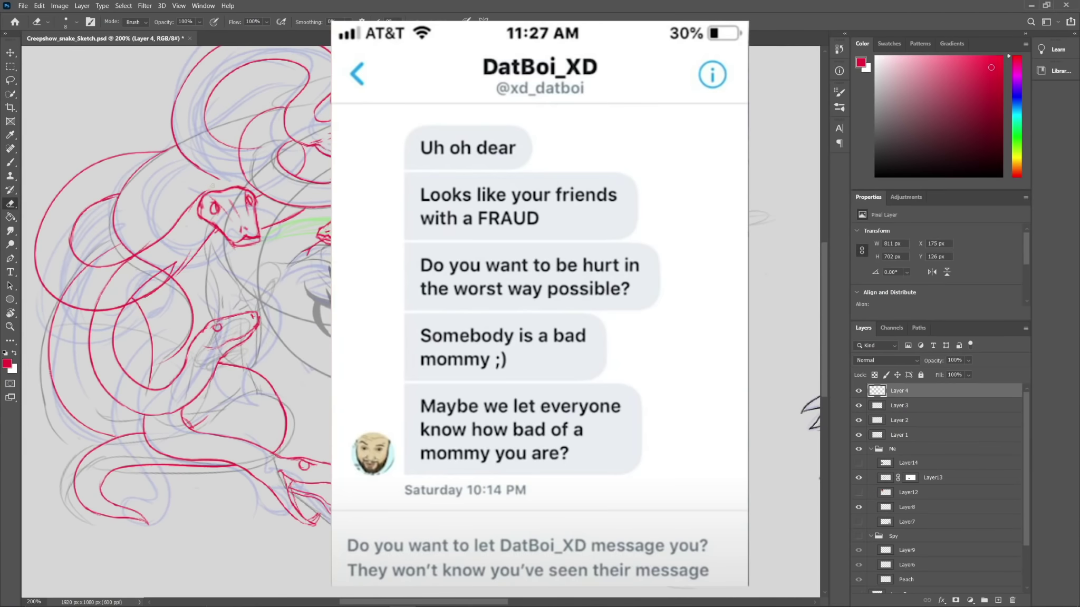
Step: Erase overlapping strokes in the coils below the downward-facing snake and redraw their red body contours
{"action": "key", "text": "b"}
{"action": "key", "text": "e"}
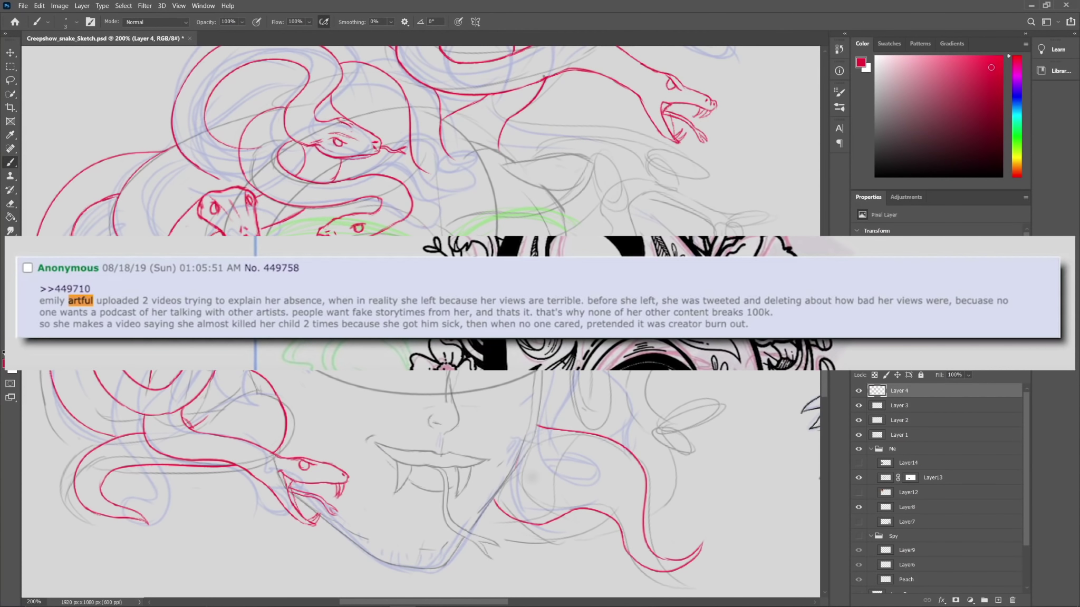
{"action": "key", "text": "b"}
{"action": "key", "text": "e"}
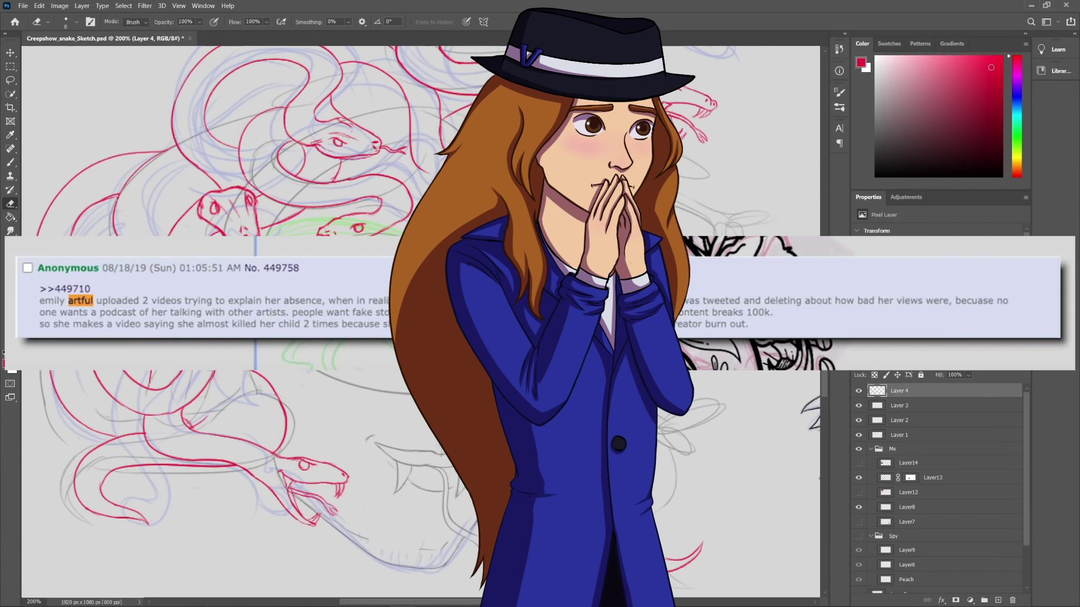
{"action": "key", "text": "b"}
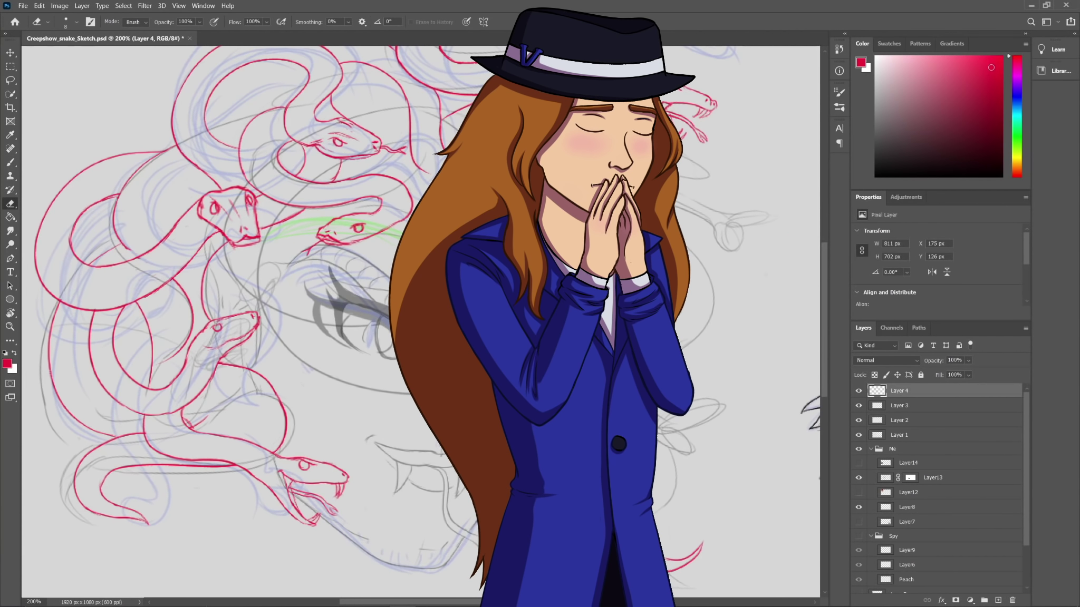
{"action": "key", "text": "e"}
{"action": "left_click_drag", "start_coordinate": [160, 364], "coordinate": [179, 287]}
{"action": "key", "text": "b"}
{"action": "left_click_drag", "start_coordinate": [151, 335], "coordinate": [188, 358]}
{"action": "key", "text": "e"}
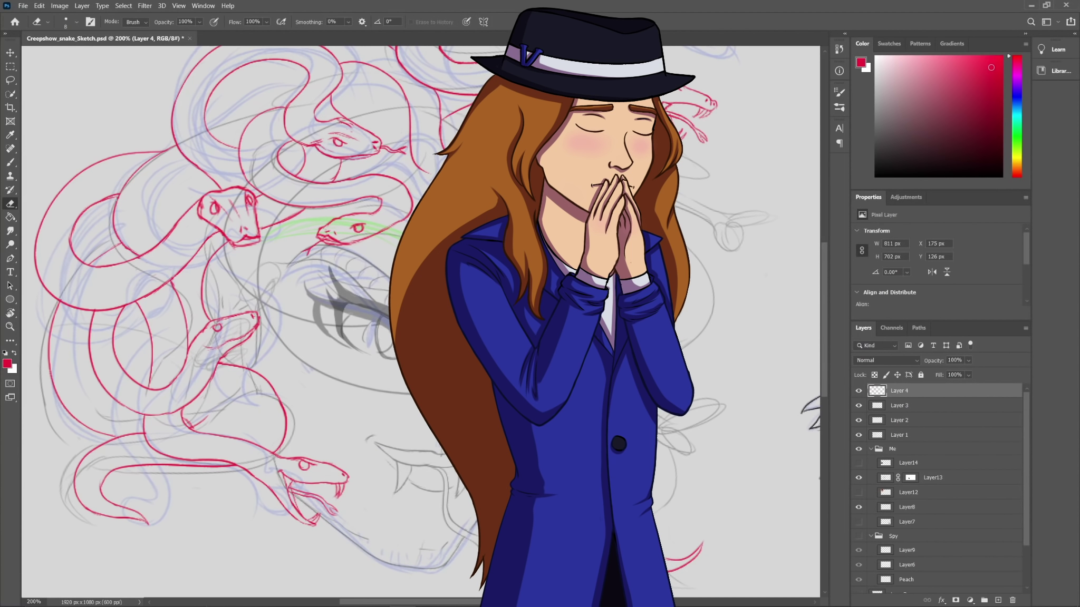
Step: Erase the forked tongue of the upper hair snake and give the downward-facing snake a forked tongue
{"action": "key", "text": "b"}
{"action": "key", "text": "e"}
{"action": "left_click_drag", "start_coordinate": [405, 151], "coordinate": [383, 148]}
{"action": "key", "text": "b"}
{"action": "scroll", "coordinate": [385, 159], "scroll_direction": "up", "scroll_amount": 2}
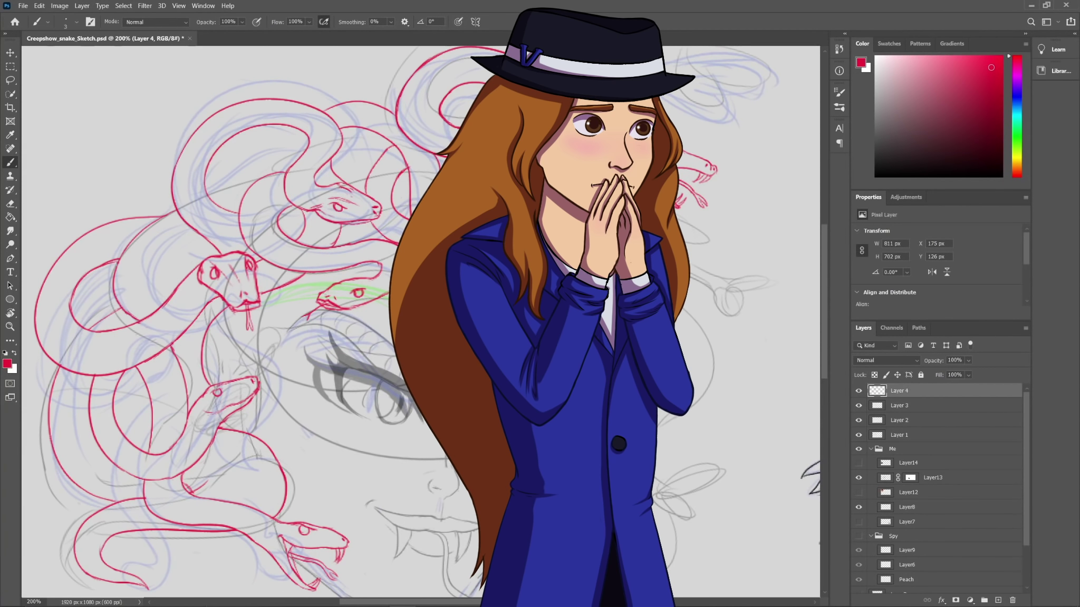
Step: Hide the Me group and Layer 1 to examine the red snake line art without the rough sketch
{"action": "key", "text": "ctrl+minus"}
{"action": "left_click", "coordinate": [858, 449]}
{"action": "left_click", "coordinate": [858, 435]}
{"action": "key", "text": "ctrl+plus"}
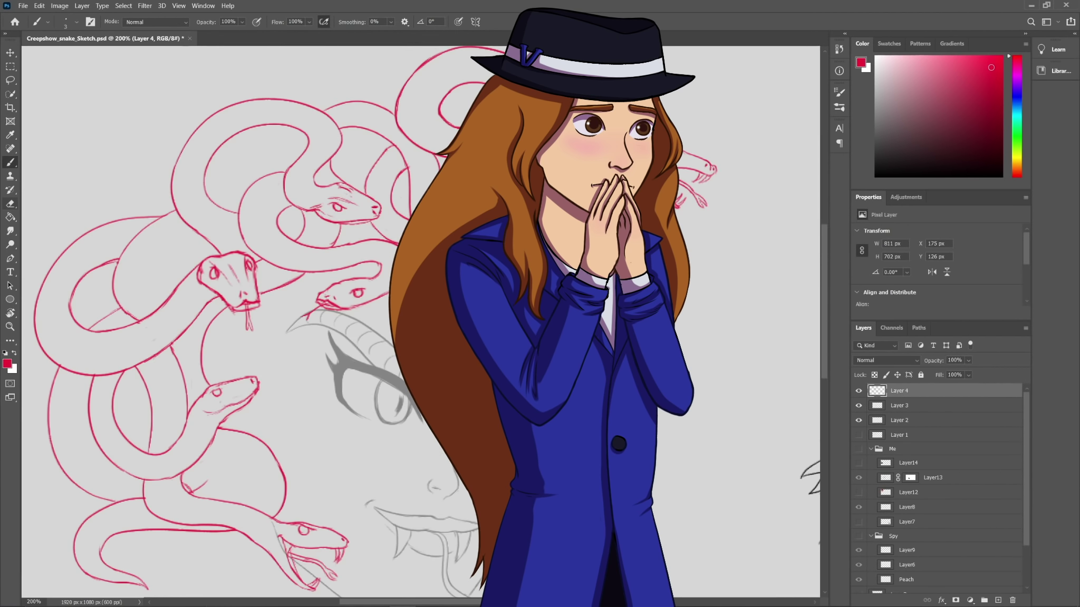
{"action": "key", "text": "e"}
{"action": "key", "text": "ctrl+minus"}
{"action": "key", "text": "ctrl+plus"}
{"action": "scroll", "coordinate": [337, 316], "scroll_direction": "down", "scroll_amount": 3}
Step: Add the outline of a small snake head hanging below the body of the lowest open-mouthed snake
{"action": "key", "text": "b"}
{"action": "left_click_drag", "start_coordinate": [342, 261], "coordinate": [337, 319]}
{"action": "key", "text": "e"}
{"action": "key", "text": "ctrl+minus"}
{"action": "key", "text": "b"}
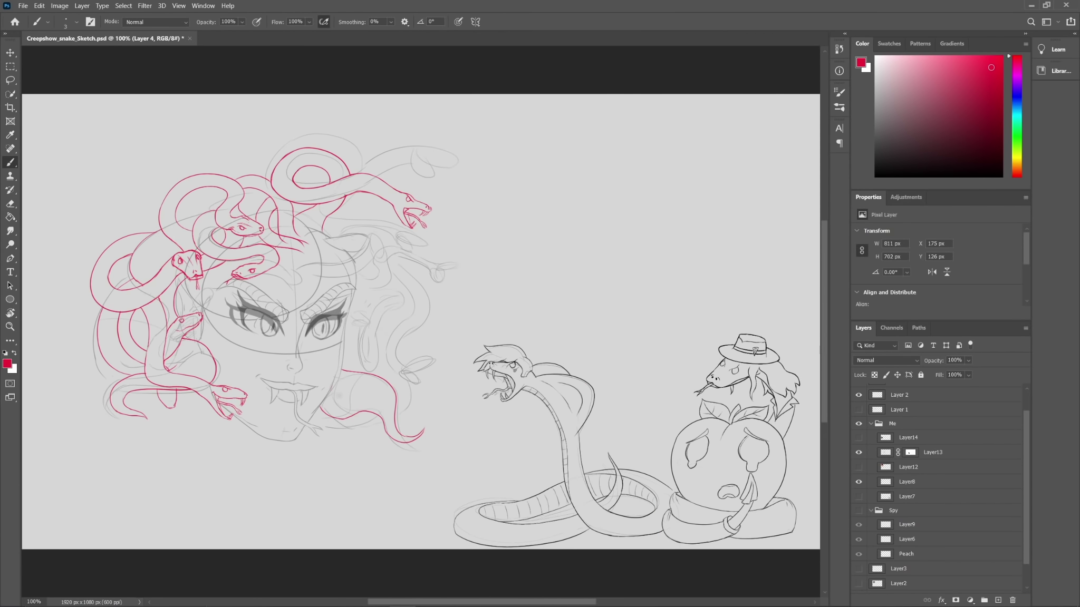
Step: Toggle the sketch layers' visibility and show Layer 1 again as the drawing guide
{"action": "left_click", "coordinate": [910, 452]}
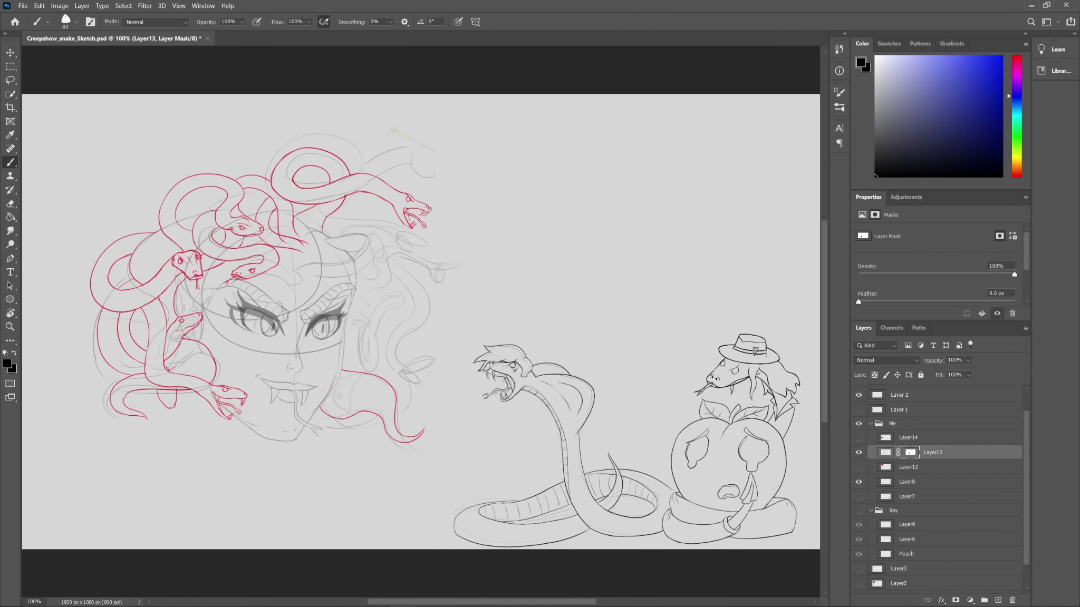
{"action": "left_click", "coordinate": [859, 395]}
{"action": "left_click", "coordinate": [859, 395]}
{"action": "left_click", "coordinate": [858, 409]}
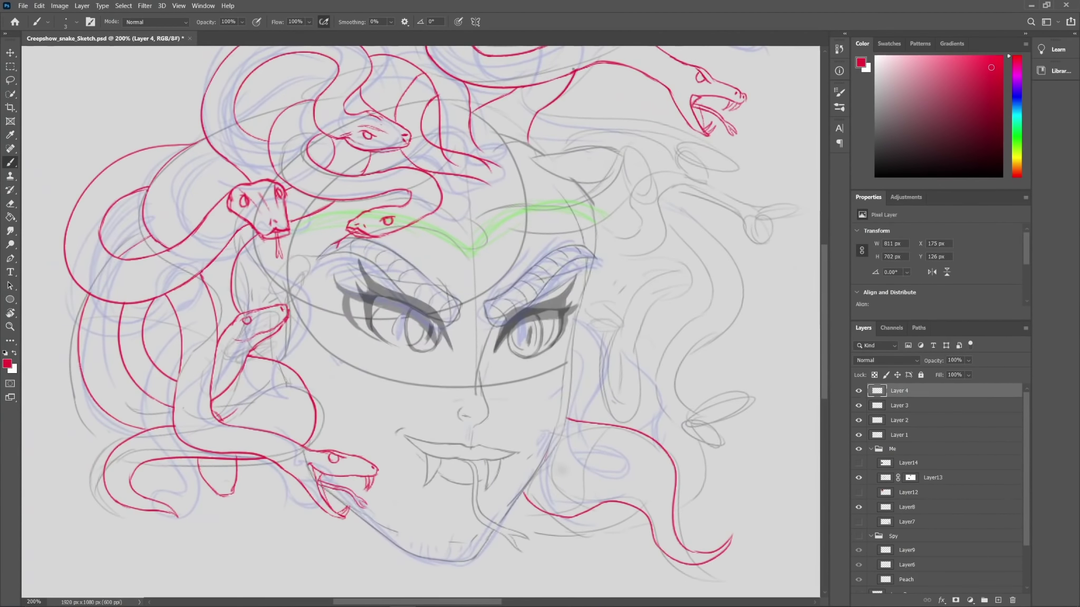
Step: Add a forked tongue to the small hanging snake and draw red body lines among the neighbouring coils
{"action": "key", "text": "b"}
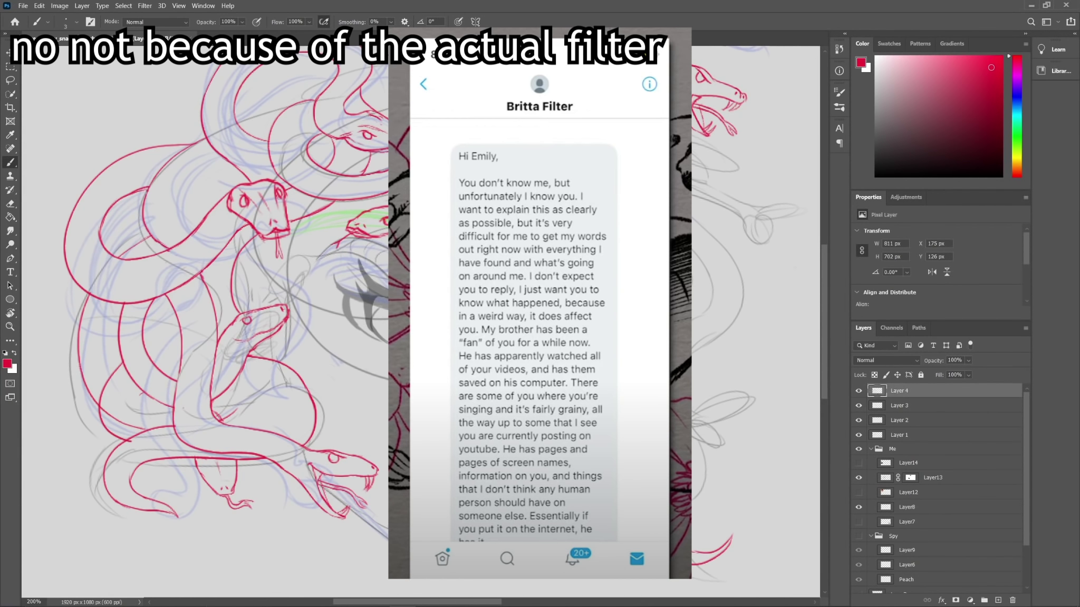
{"action": "key", "text": "e"}
{"action": "key", "text": "b"}
{"action": "key", "text": "e"}
{"action": "key", "text": "b"}
{"action": "left_click_drag", "start_coordinate": [134, 384], "coordinate": [124, 407]}
{"action": "left_click_drag", "start_coordinate": [211, 265], "coordinate": [216, 310]}
{"action": "key", "text": "e"}
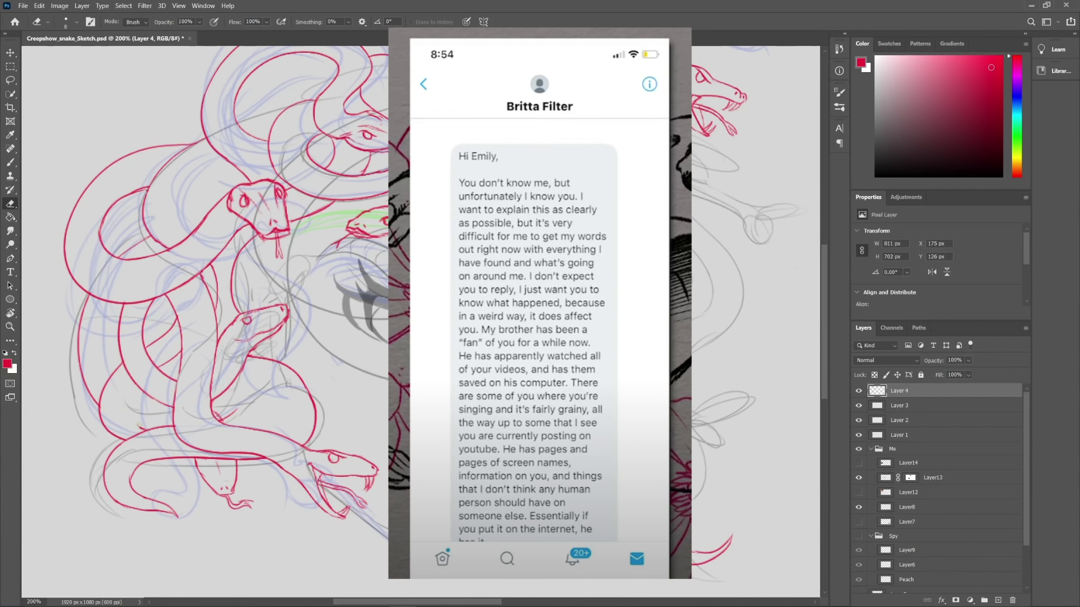
Step: Erase overlapping lines among the lower outer coils and redraw the snake contours passing behind them
{"action": "key", "text": "b"}
{"action": "key", "text": "e"}
{"action": "left_click_drag", "start_coordinate": [181, 348], "coordinate": [176, 360]}
{"action": "key", "text": "b"}
{"action": "mouse_move", "coordinate": [264, 316]}
{"action": "left_mouse_down"}
{"action": "mouse_move", "coordinate": [258, 350]}
{"action": "mouse_move", "coordinate": [147, 340]}
{"action": "left_mouse_up"}
{"action": "scroll", "coordinate": [211, 316], "scroll_direction": "up", "scroll_amount": 3}
{"action": "key", "text": "e"}
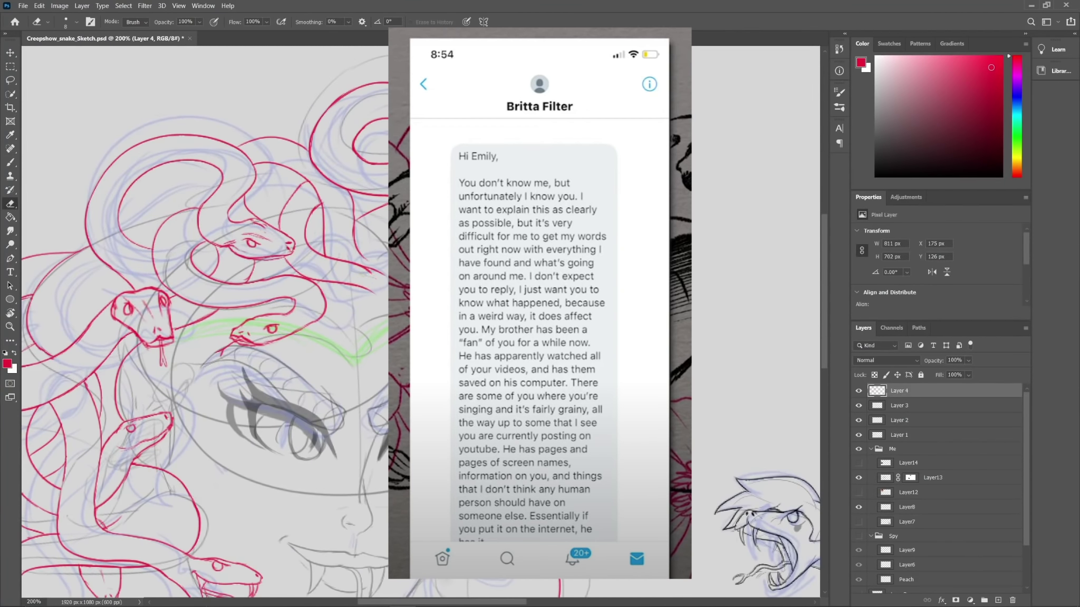
Step: Clean up and refine the red snake lines across the crown of the head
{"action": "key", "text": "b"}
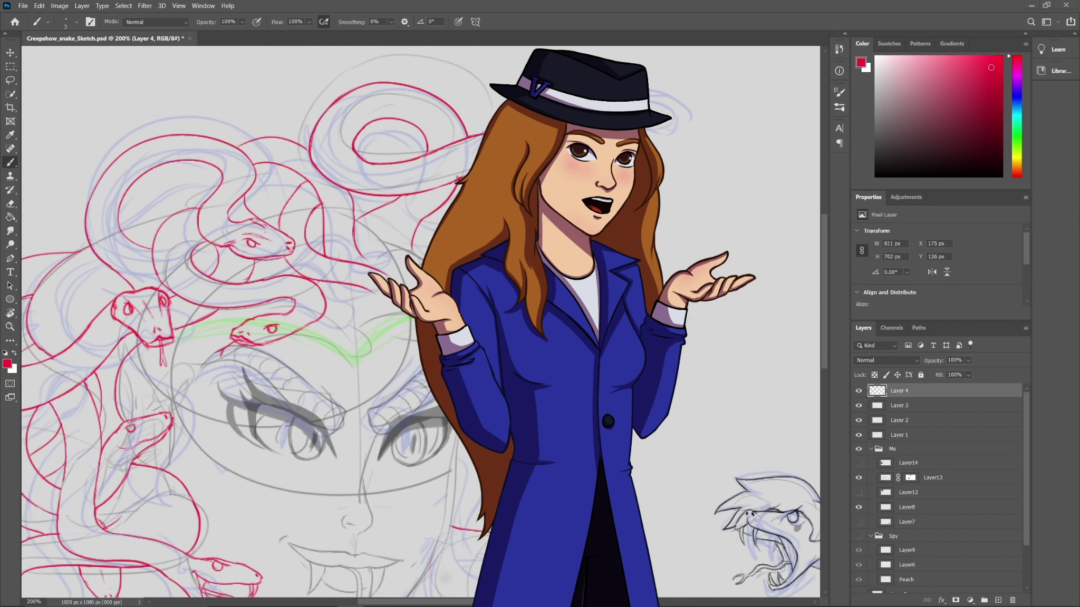
{"action": "key", "text": "e"}
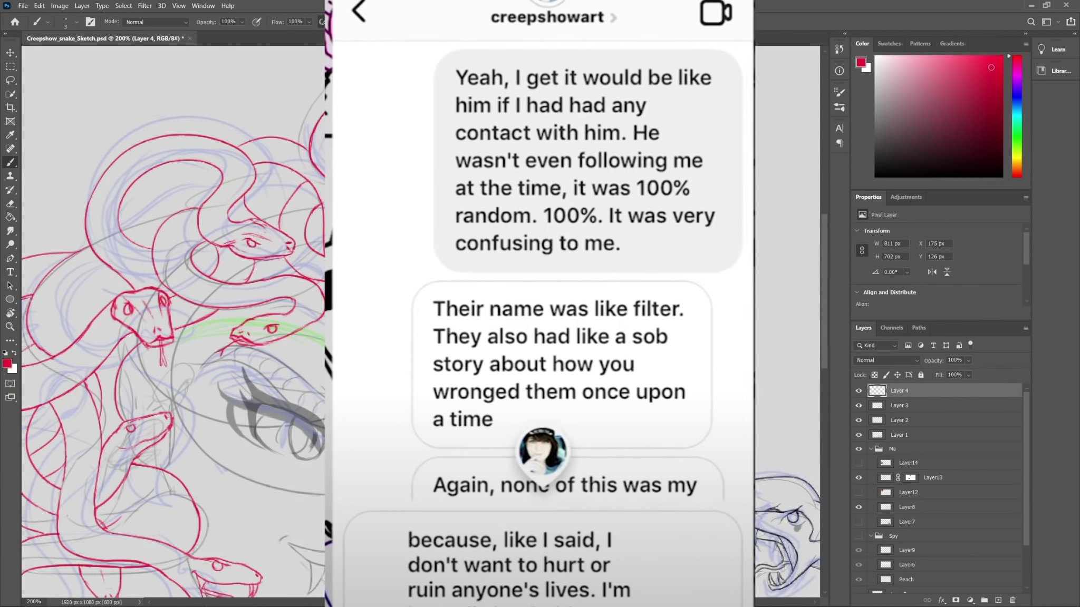
{"action": "key", "text": "b"}
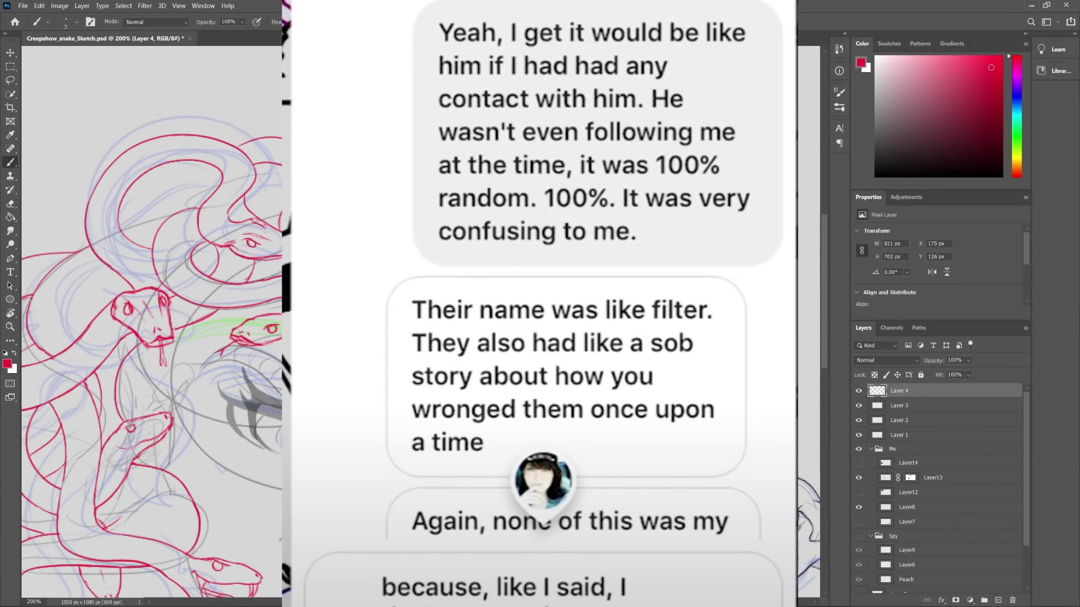
{"action": "key", "text": "e"}
{"action": "key", "text": "ctrl+minus"}
{"action": "key", "text": "ctrl+minus"}
{"action": "key", "text": "ctrl+plus"}
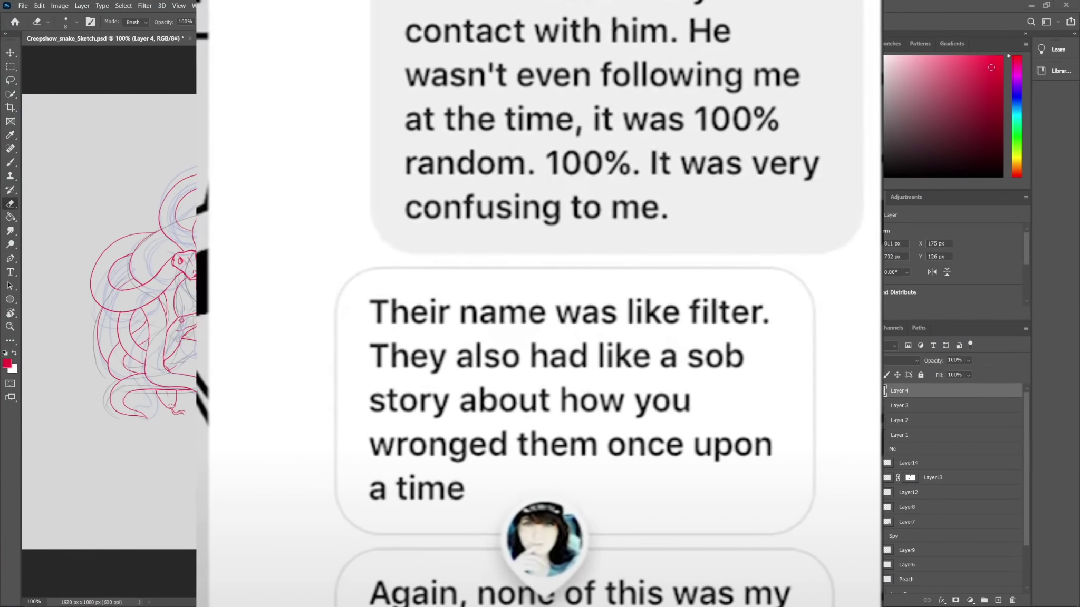
{"action": "key", "text": "ctrl+plus"}
{"action": "scroll", "coordinate": [464, 322], "scroll_direction": "up", "scroll_amount": 2}
Step: Draw a red snake head resting over the forehead and outline winding snake bodies on the opposite side of the hair
{"action": "key", "text": "b"}
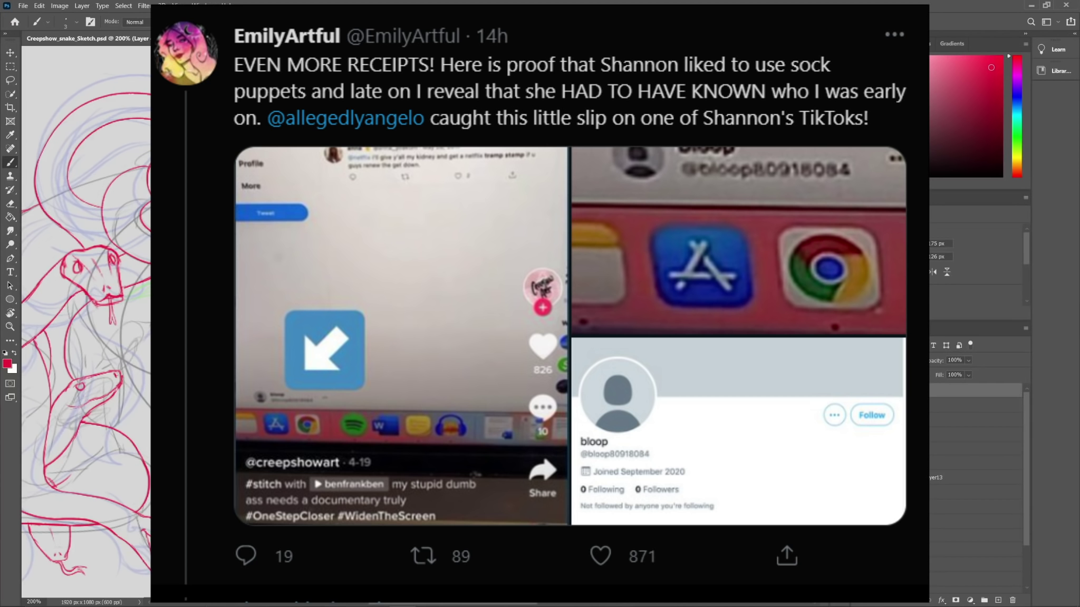
{"action": "key", "text": "e"}
{"action": "key", "text": "b"}
{"action": "key", "text": "e"}
{"action": "key", "text": "b"}
{"action": "key", "text": "e"}
{"action": "key", "text": "b"}
{"action": "key", "text": "e"}
{"action": "key", "text": "b"}
{"action": "key", "text": "e"}
{"action": "key", "text": "b"}
{"action": "key", "text": "e"}
{"action": "key", "text": "b"}
{"action": "key", "text": "e"}
{"action": "key", "text": "b"}
{"action": "key", "text": "e"}
{"action": "key", "text": "b"}
{"action": "key", "text": "e"}
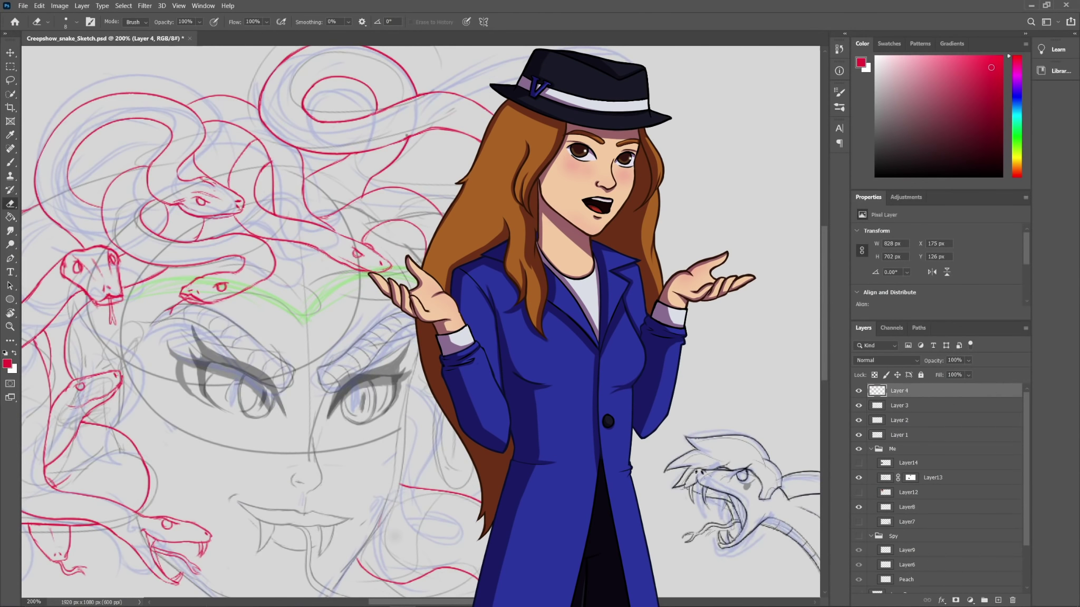
Step: Draw the curving bodies and open fanged mouths of the hair snakes beside the woman's right-hand cheek
{"action": "key", "text": "b"}
{"action": "key", "text": "e"}
{"action": "key", "text": "b"}
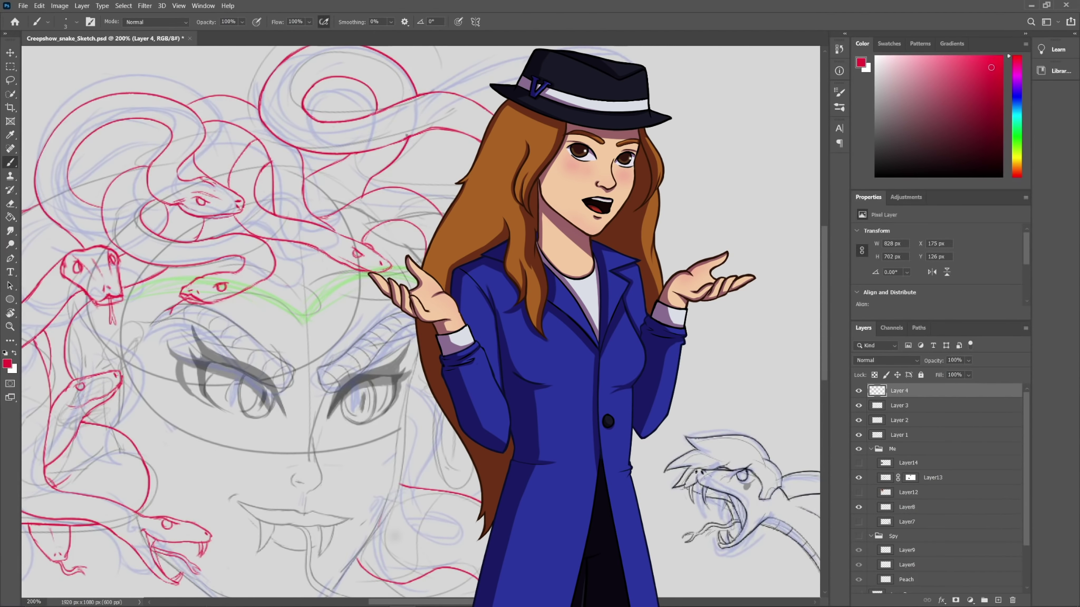
{"action": "mouse_move", "coordinate": [475, 343]}
{"action": "left_mouse_down"}
{"action": "mouse_move", "coordinate": [491, 193]}
{"action": "mouse_move", "coordinate": [595, 188]}
{"action": "mouse_move", "coordinate": [597, 327]}
{"action": "left_mouse_up"}
{"action": "left_click_drag", "start_coordinate": [660, 221], "coordinate": [692, 247]}
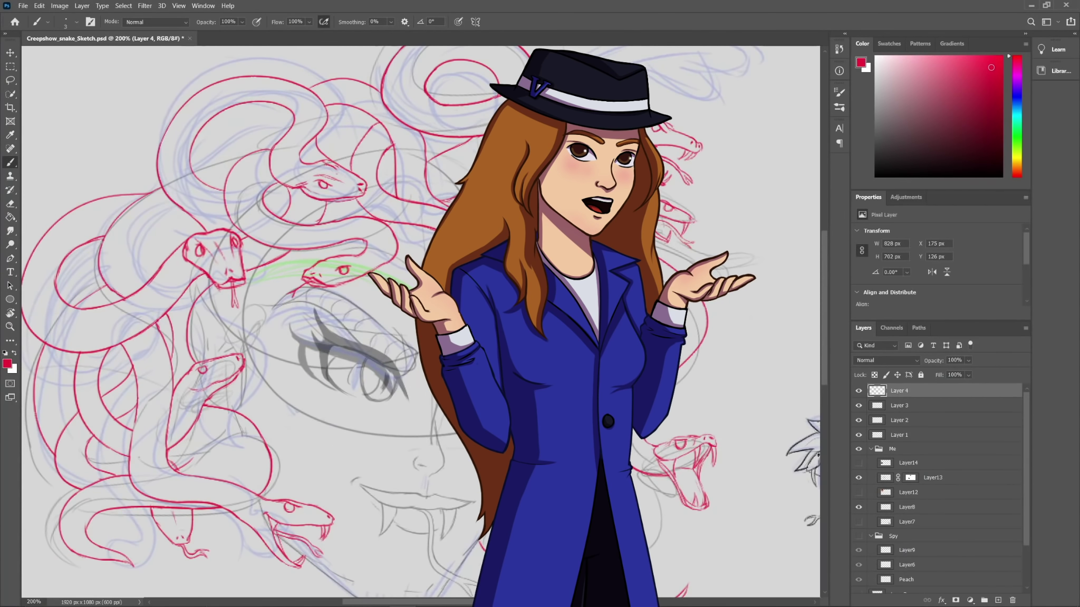
{"action": "key", "text": "e"}
{"action": "key", "text": "b"}
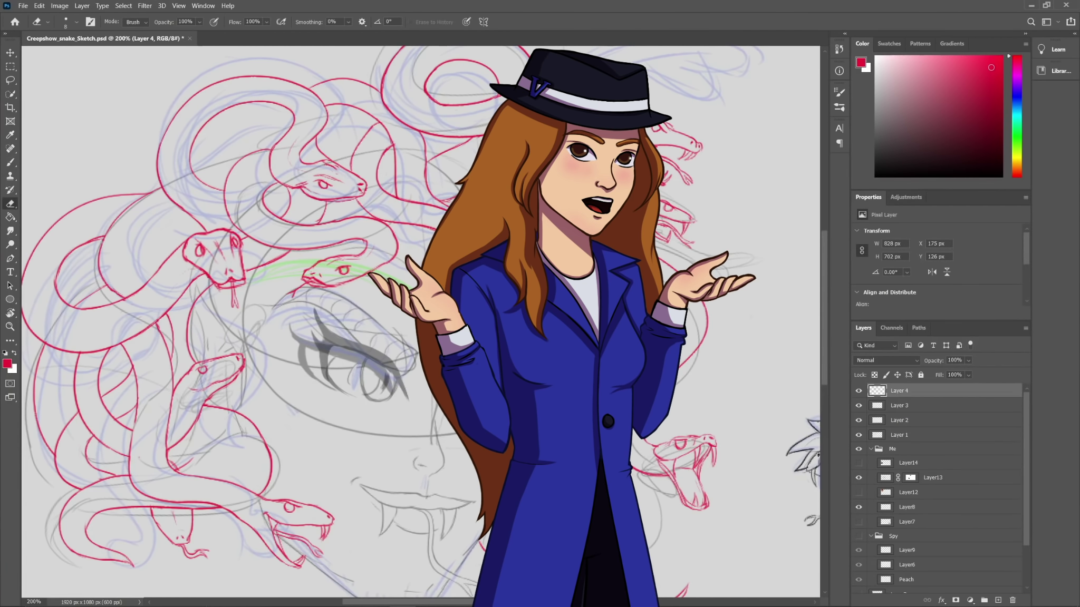
{"action": "key", "text": "e"}
{"action": "key", "text": "b"}
{"action": "key", "text": "ctrl+minus"}
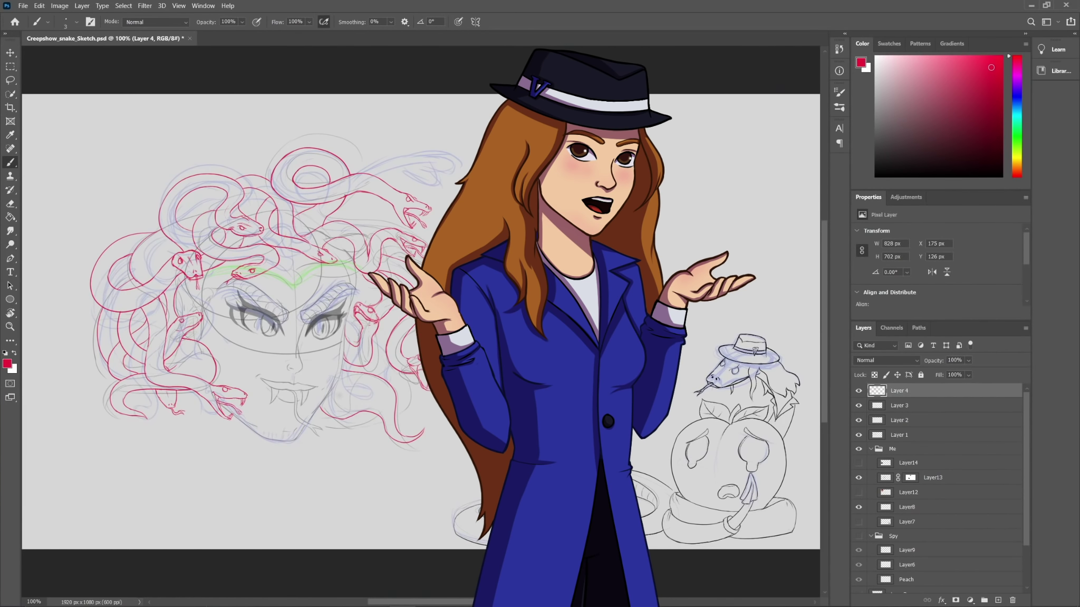
Step: Refine the open-mouthed snake next to the cheek, erasing stray marks and redrawing its contours
{"action": "key", "text": "ctrl+plus"}
{"action": "key", "text": "ctrl+plus"}
{"action": "key", "text": "e"}
{"action": "key", "text": "b"}
{"action": "key", "text": "e"}
{"action": "key", "text": "b"}
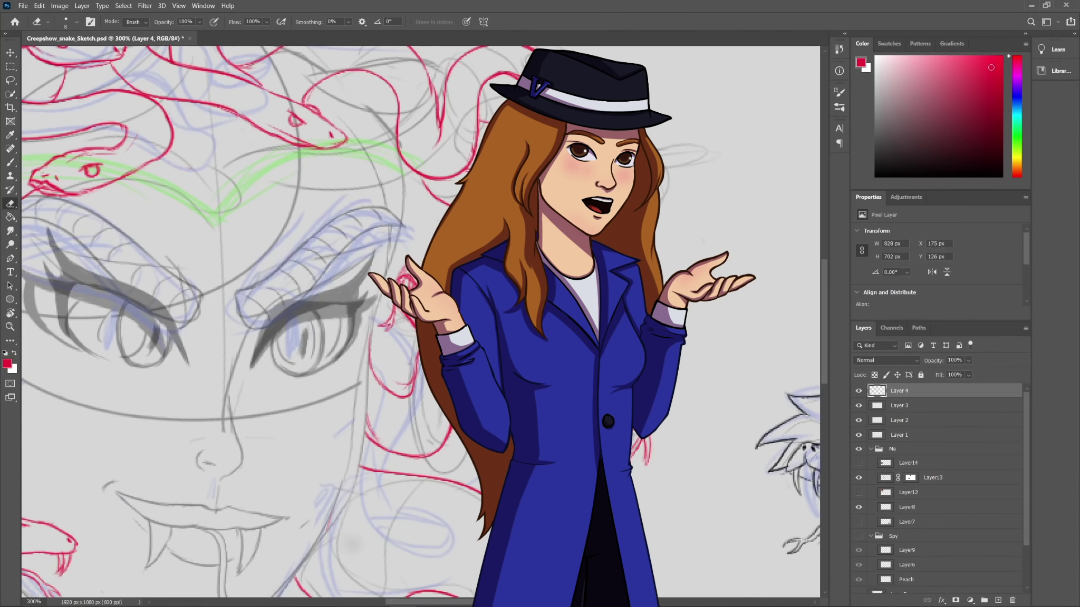
Step: Adjust the eraser size and draw the curved body of another red snake beside the jaw, cleaning its edges
{"action": "scroll", "coordinate": [74, 311], "scroll_direction": "down", "scroll_amount": 3}
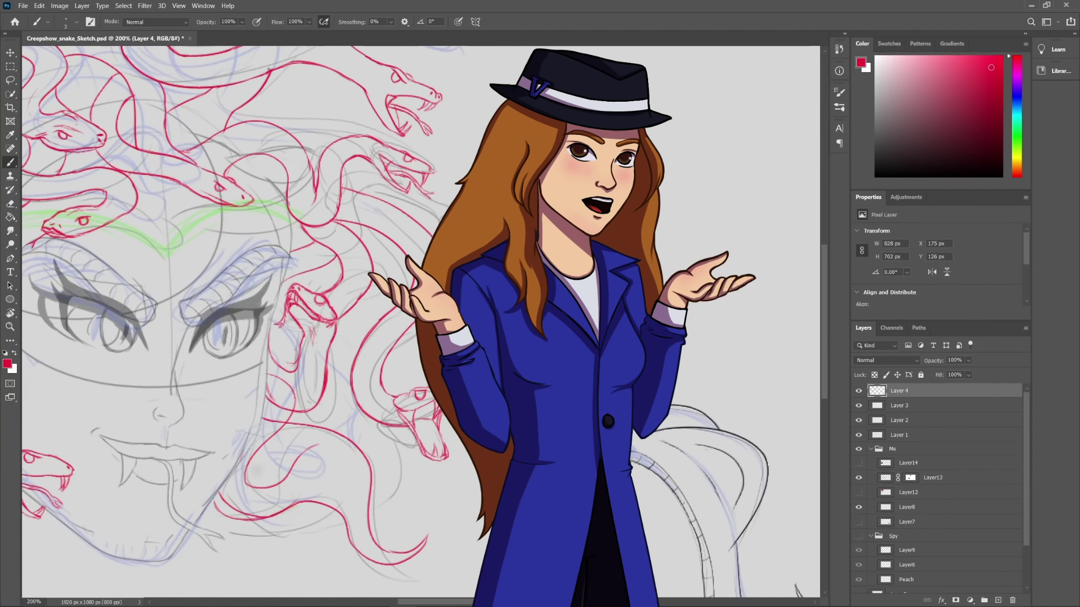
{"action": "key", "text": "e"}
{"action": "left_click", "coordinate": [77, 22]}
{"action": "key", "text": "Return"}
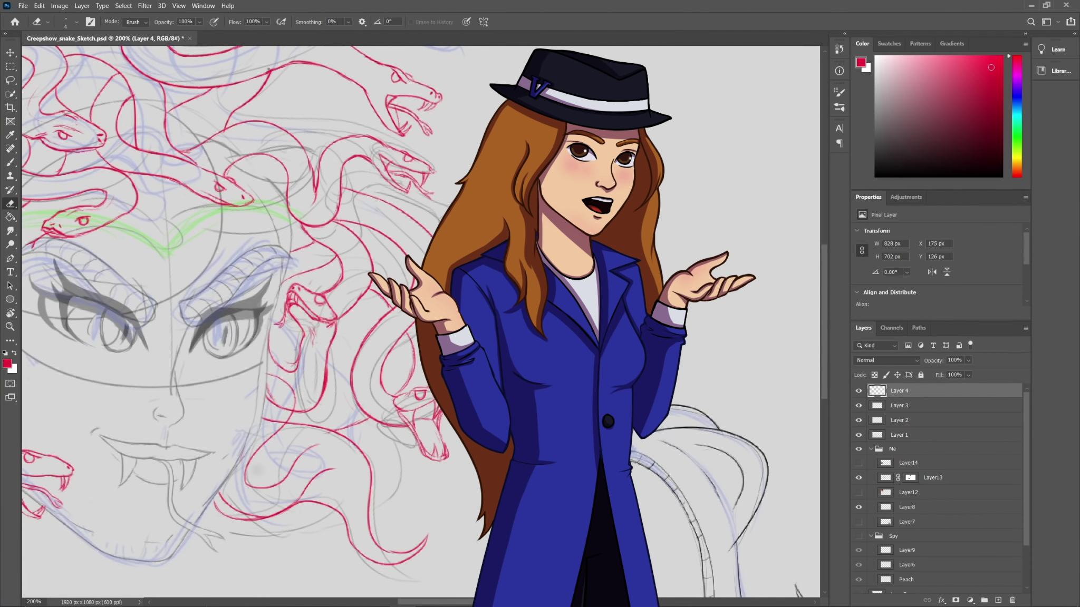
{"action": "key", "text": "b"}
{"action": "key", "text": "e"}
{"action": "key", "text": "b"}
{"action": "key", "text": "e"}
{"action": "key", "text": "b"}
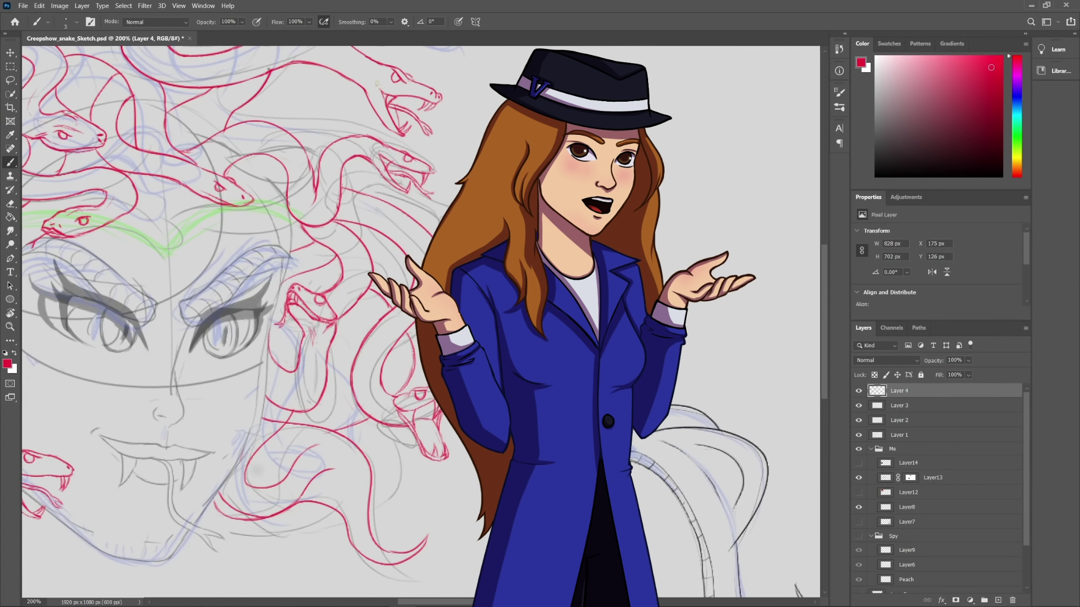
Step: Draw the head and eye of the snake beside the jaw and extend the red linework outward on that side
{"action": "key", "text": "ctrl+minus"}
{"action": "key", "text": "ctrl+plus"}
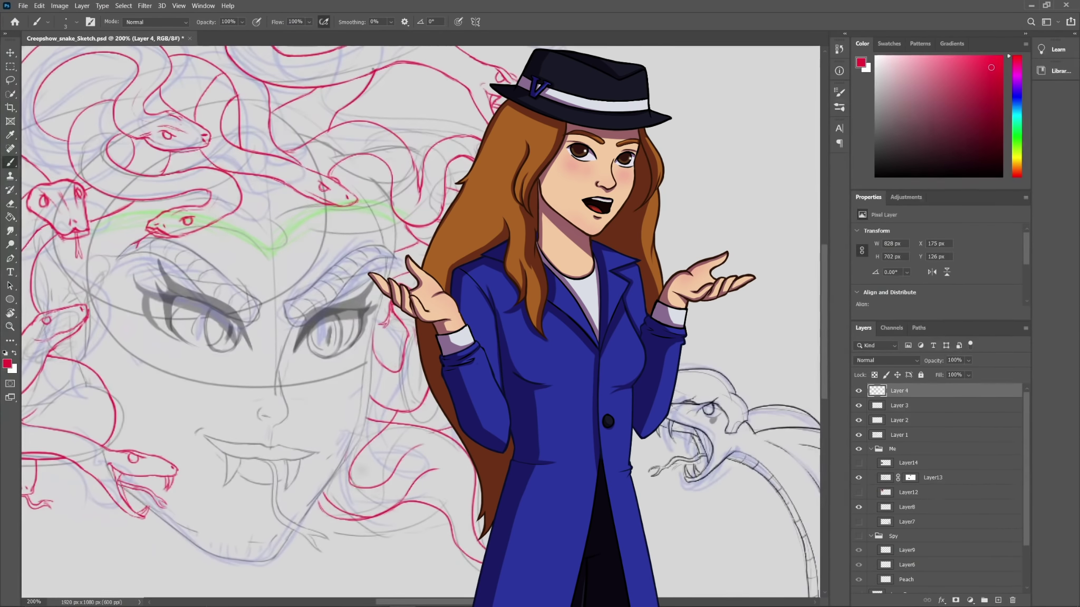
{"action": "key", "text": "e"}
{"action": "key", "text": "b"}
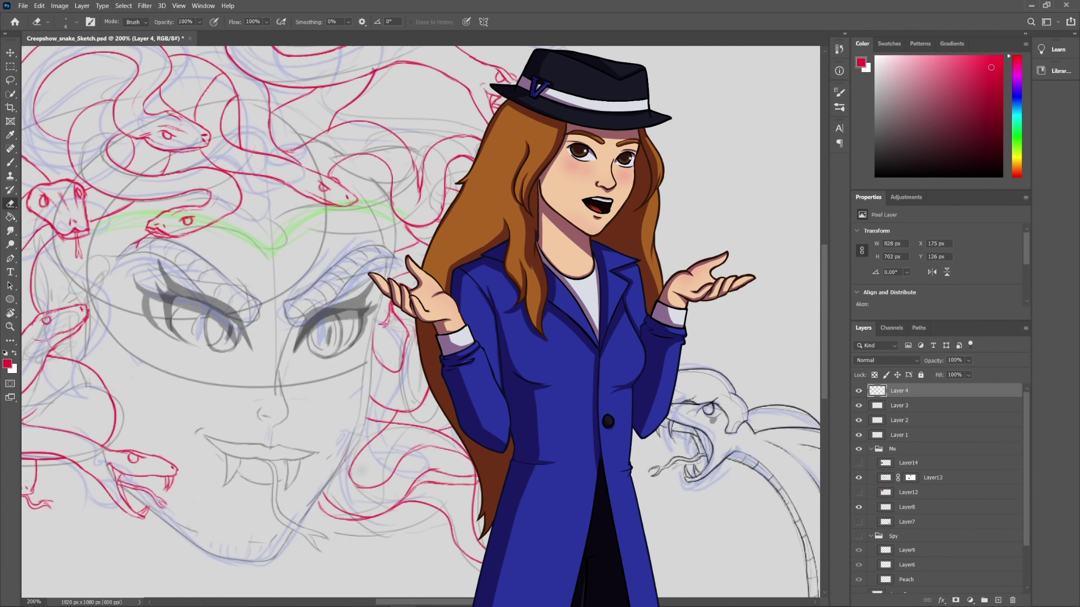
{"action": "left_click_drag", "start_coordinate": [569, 185], "coordinate": [605, 211]}
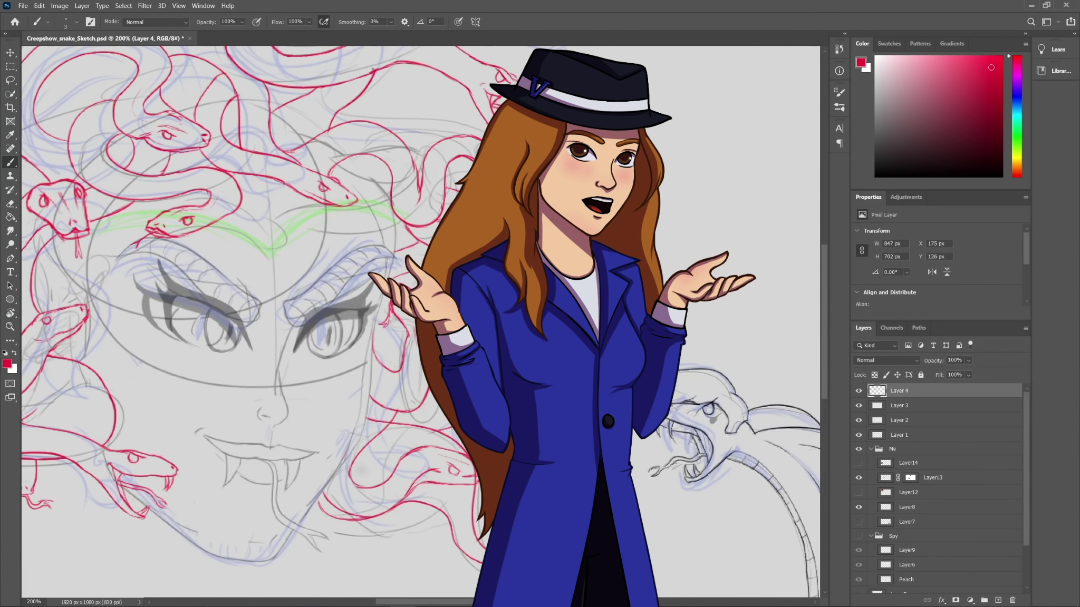
{"action": "key", "text": "e"}
{"action": "left_click_drag", "start_coordinate": [476, 465], "coordinate": [463, 485]}
{"action": "key", "text": "b"}
{"action": "key", "text": "e"}
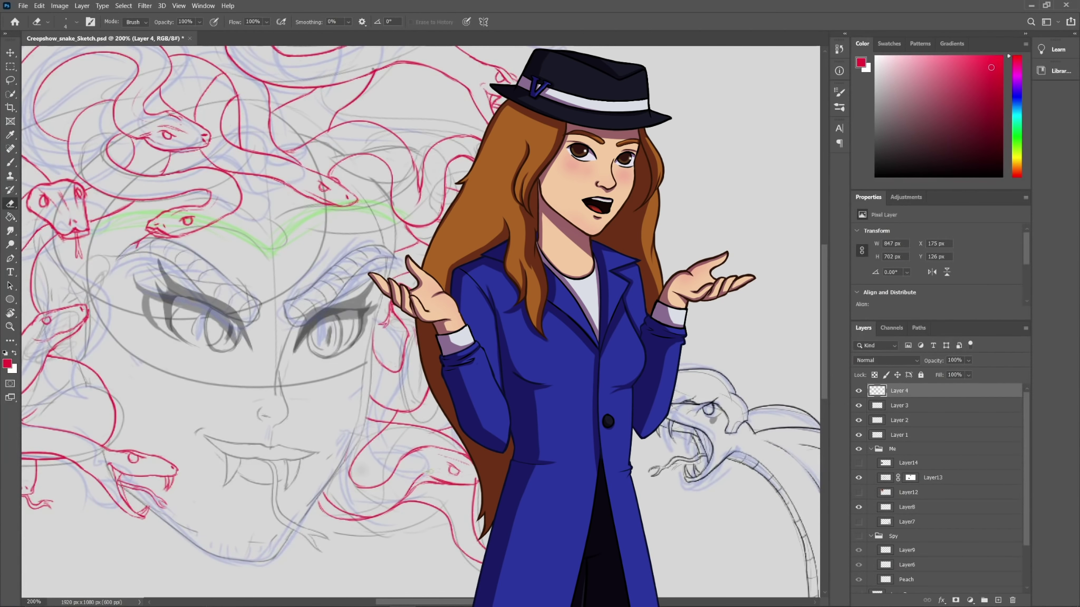
Step: Change the eraser size and remove overlapping lines from the lowest snake beneath the new jaw-side snake
{"action": "left_click", "coordinate": [76, 21]}
{"action": "left_click_drag", "start_coordinate": [366, 519], "coordinate": [399, 508]}
{"action": "key", "text": "b"}
{"action": "key", "text": "e"}
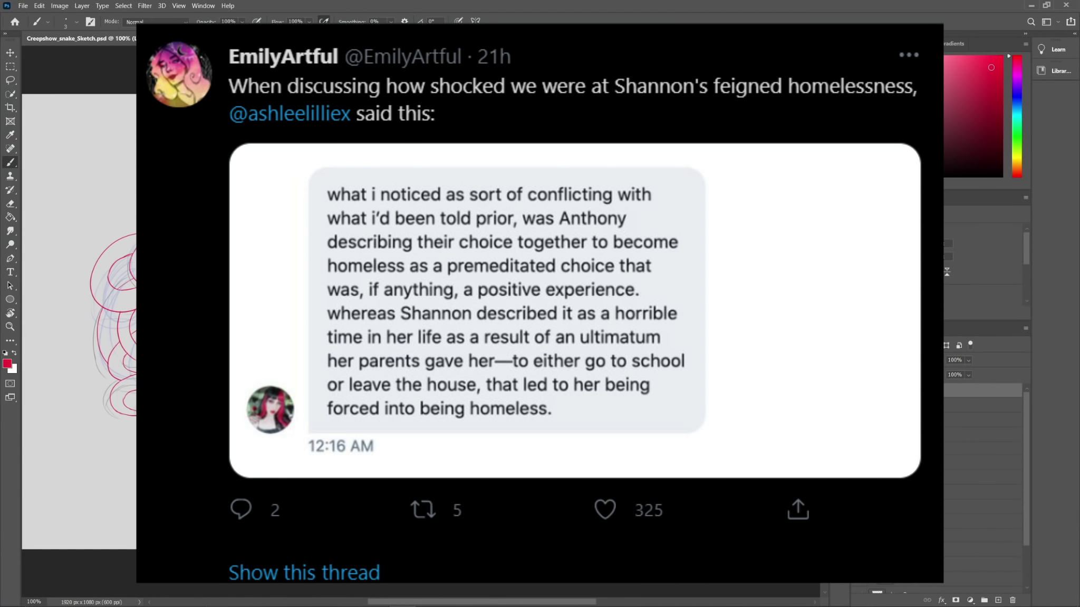
Step: Examine the red snake line art across the whole head with the rough blue and green sketch hidden
{"action": "scroll", "coordinate": [938, 485], "scroll_direction": "down", "scroll_amount": 1}
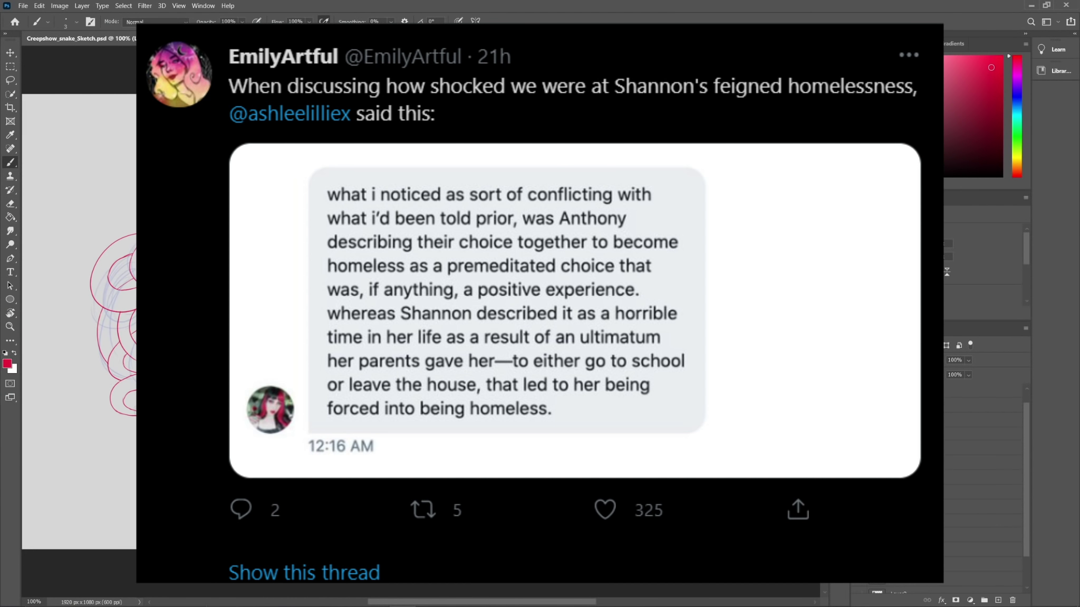
{"action": "scroll", "coordinate": [422, 314], "scroll_direction": "down", "scroll_amount": 2}
{"action": "key", "text": "ctrl+plus"}
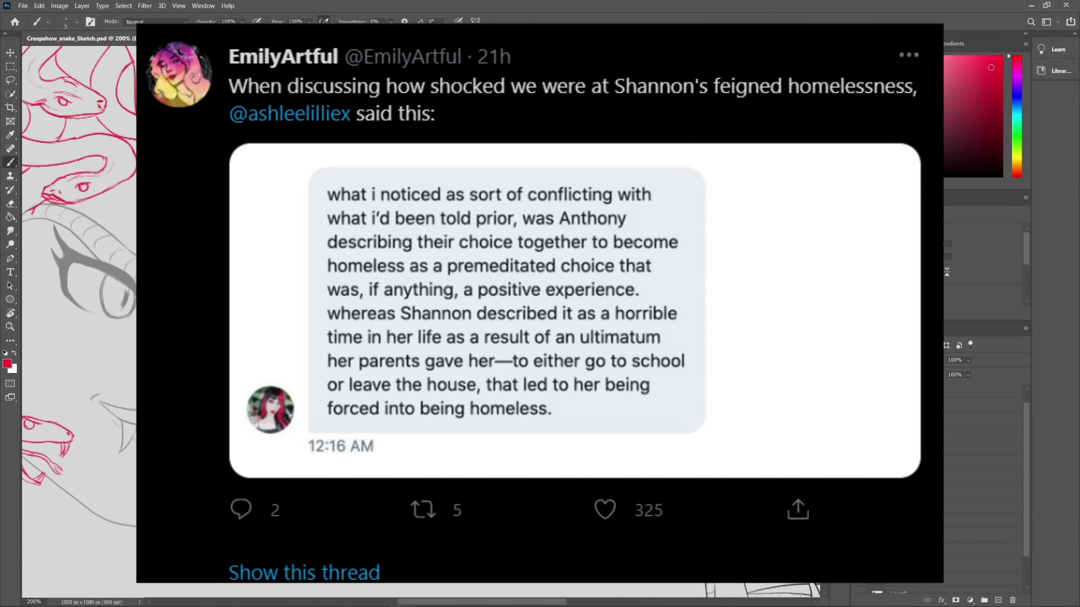
{"action": "key", "text": "ctrl+minus"}
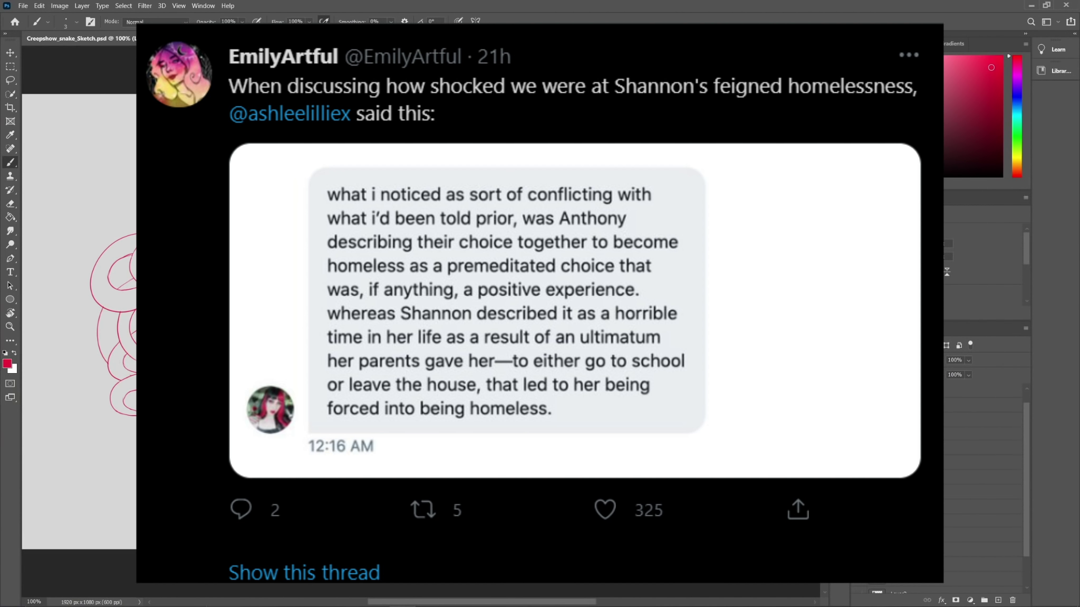
Step: Reduce the eraser size and refine the red snake linework around the woman's face with brush and eraser
{"action": "key", "text": "ctrl+plus"}
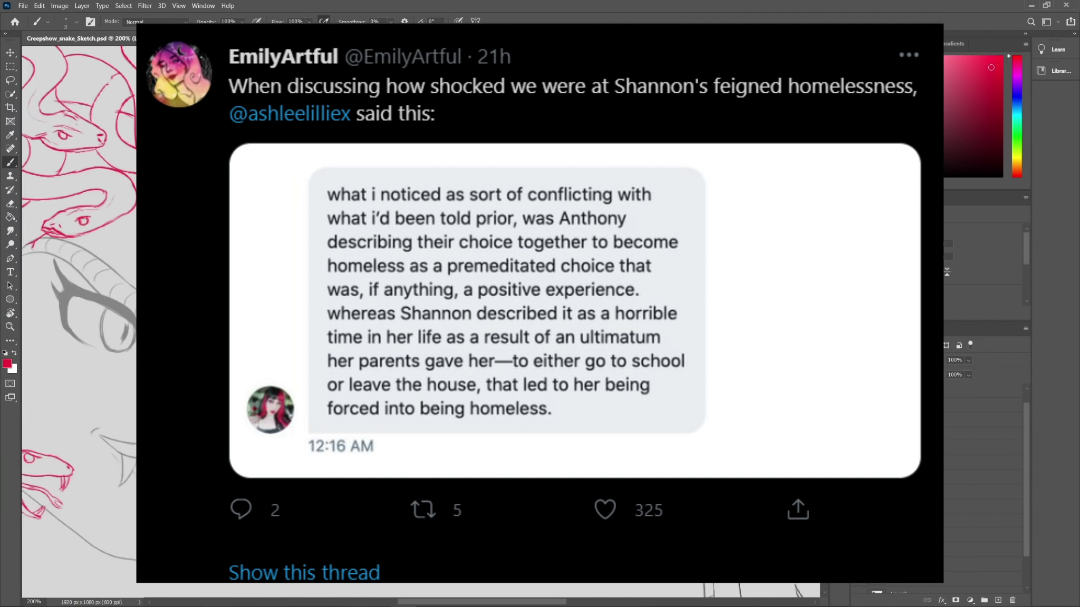
{"action": "key", "text": "e"}
{"action": "key", "text": "ctrl+minus"}
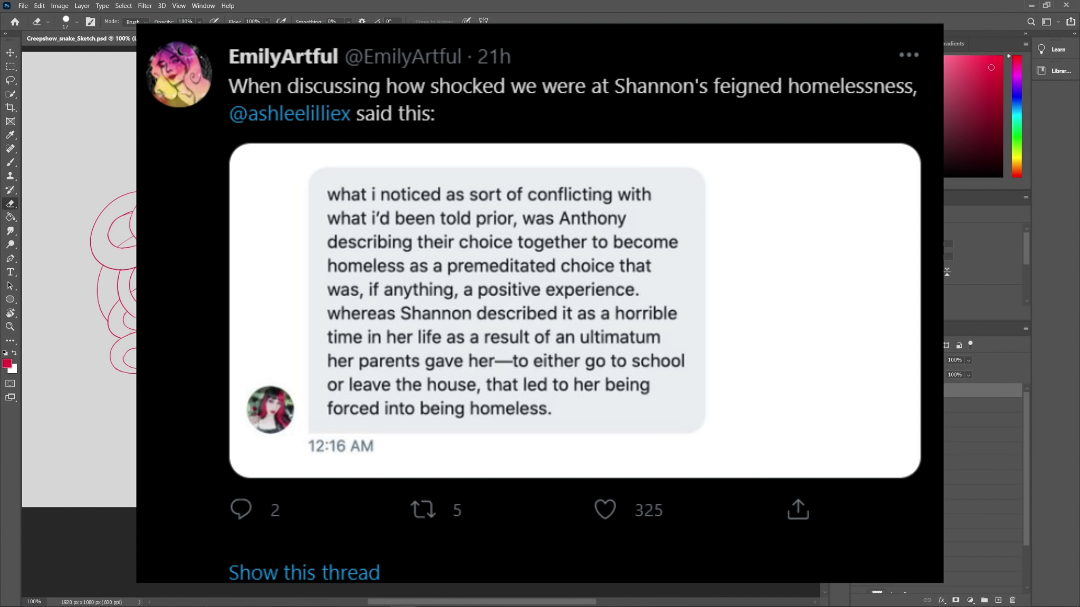
{"action": "key", "text": "bracketleft"}
{"action": "key", "text": "bracketleft"}
{"action": "key", "text": "ctrl+plus"}
{"action": "key", "text": "ctrl+plus"}
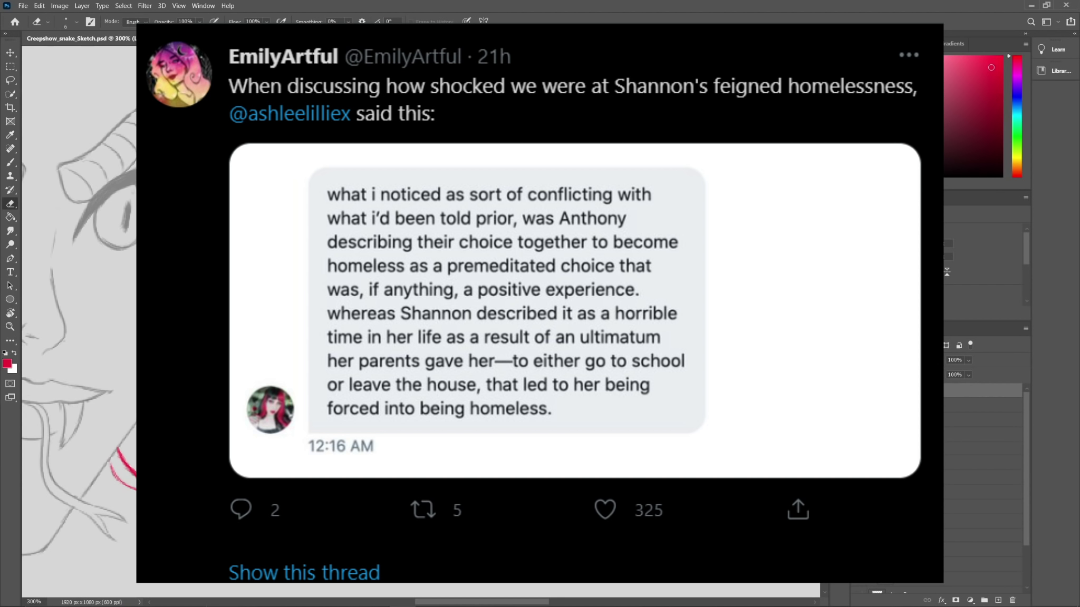
{"action": "key", "text": "b"}
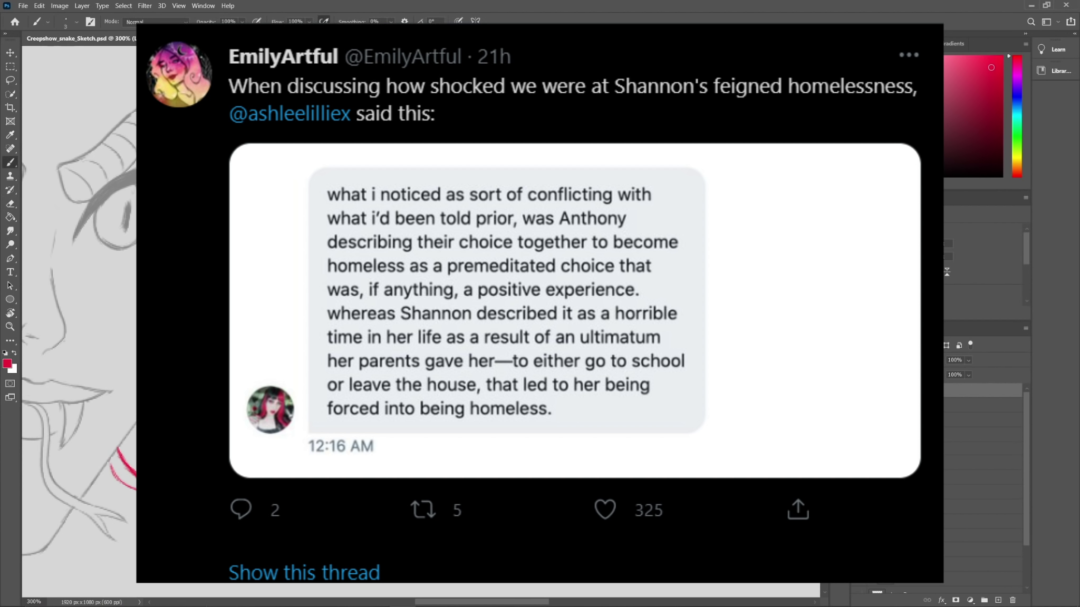
{"action": "key", "text": "e"}
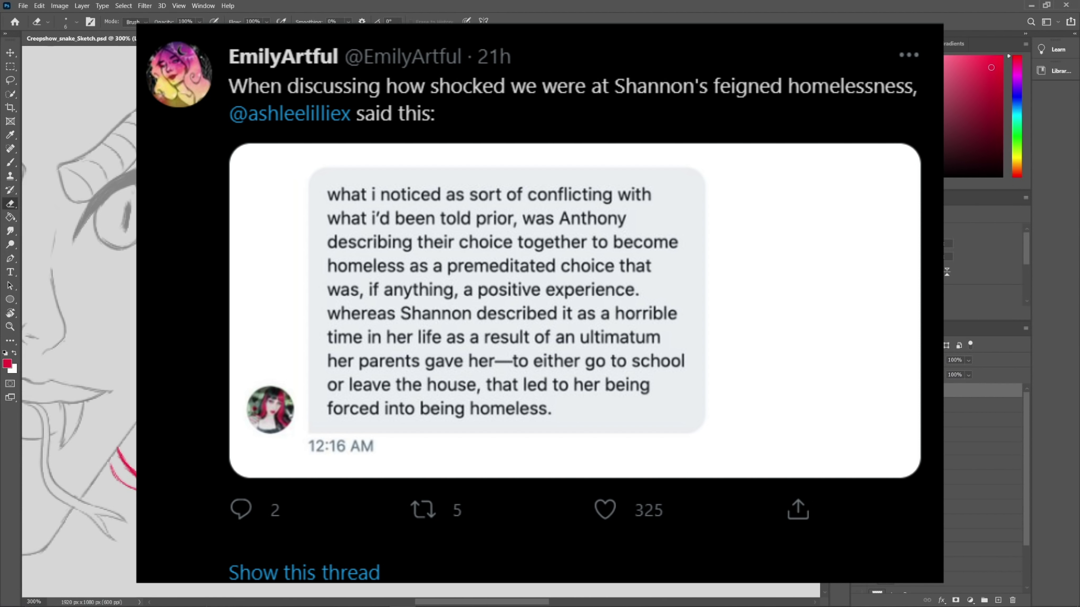
{"action": "key", "text": "b"}
{"action": "key", "text": "e"}
{"action": "scroll", "coordinate": [79, 316], "scroll_direction": "up", "scroll_amount": 5}
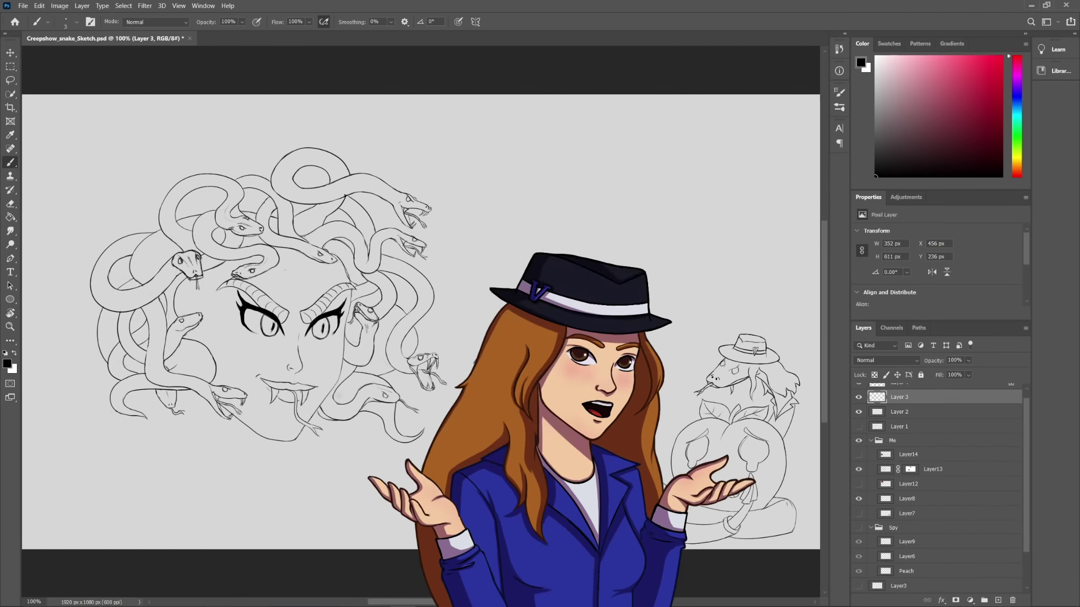
Step: Hide the Me sketch group and unlock the transparent pixels of Layer 4
{"action": "key", "text": "ctrl+plus"}
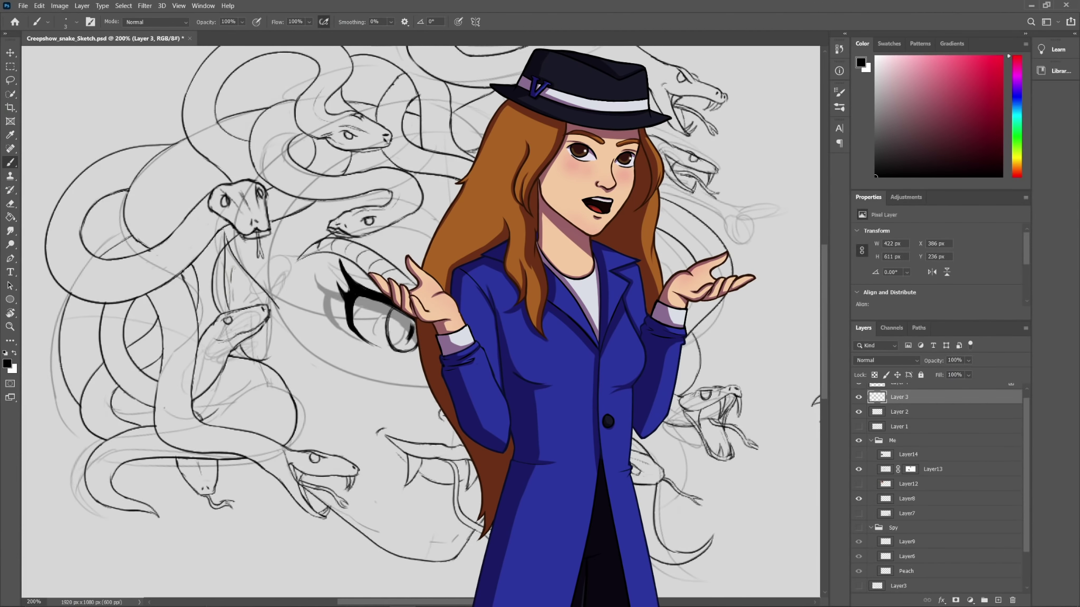
{"action": "key", "text": "e"}
{"action": "left_click", "coordinate": [898, 387]}
{"action": "left_click", "coordinate": [858, 449]}
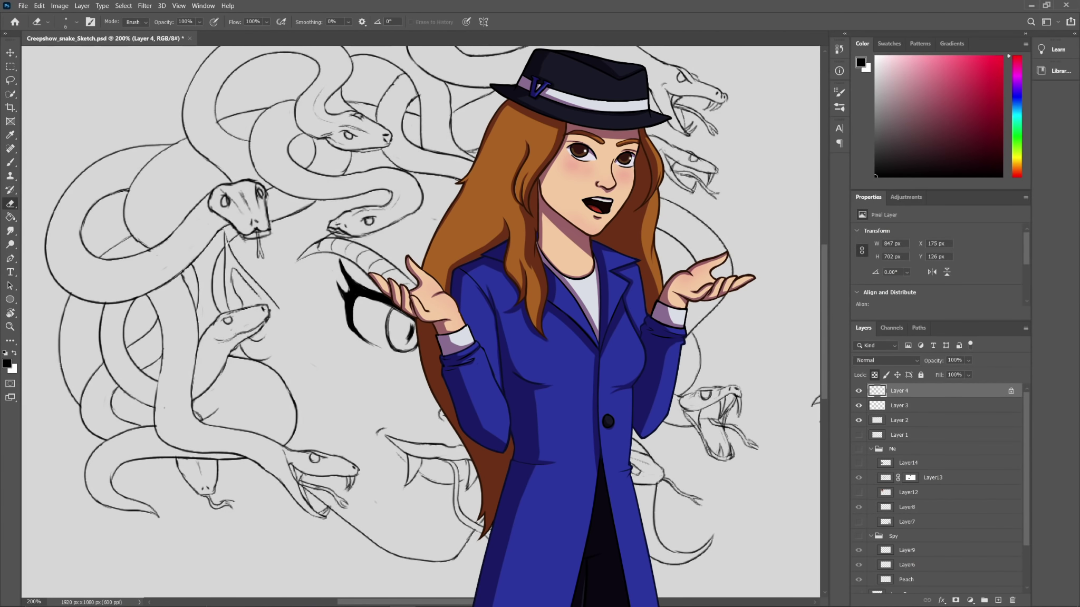
{"action": "key", "text": "ctrl+minus"}
{"action": "key", "text": "slash"}
{"action": "key", "text": "ctrl+plus"}
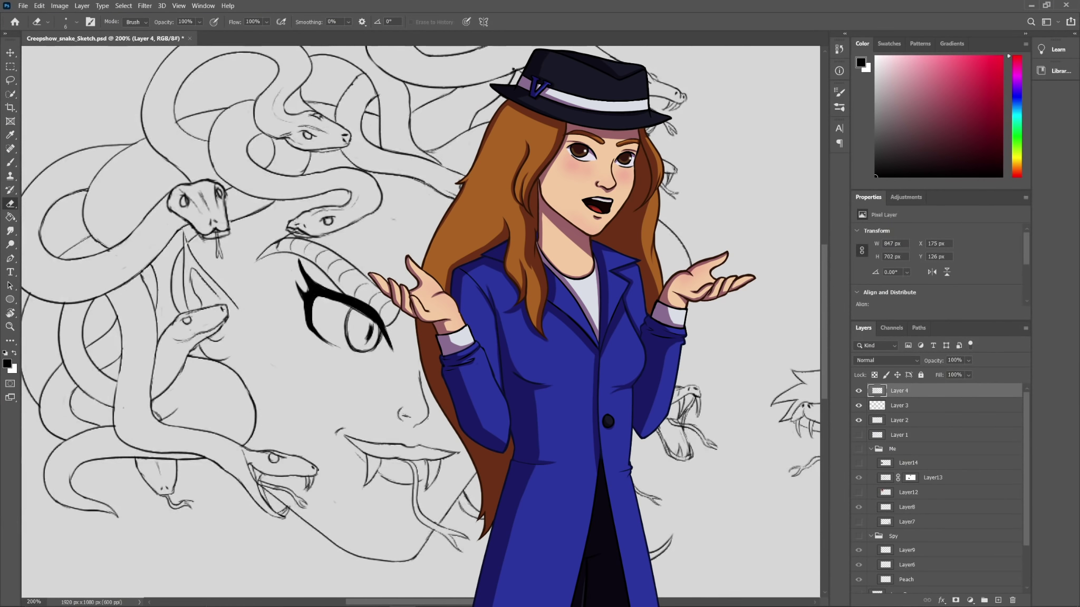
Step: Group Layer 3 and Layer 4, which hold the snake-haired woman's line art
{"action": "key", "text": "b"}
{"action": "key", "text": "e"}
{"action": "key", "text": "ctrl+minus"}
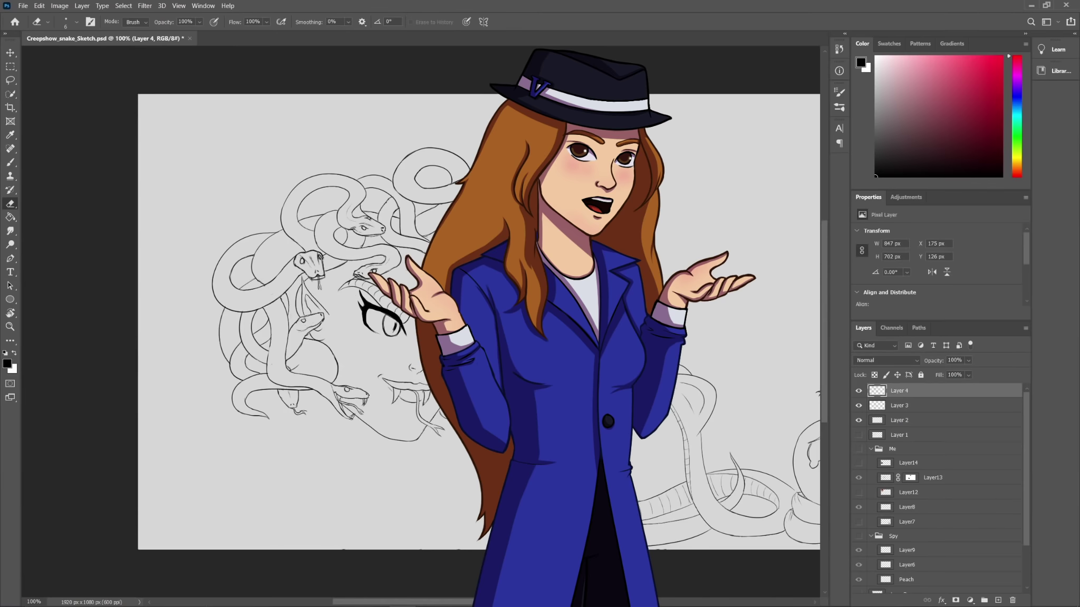
{"action": "scroll", "coordinate": [420, 322], "scroll_direction": "down", "scroll_amount": 1}
{"action": "scroll", "coordinate": [420, 322], "scroll_direction": "right", "scroll_amount": 4}
{"action": "left_click", "coordinate": [899, 406]}
{"action": "left_click", "coordinate": [899, 391], "text": "shift"}
{"action": "key", "text": "ctrl+g"}
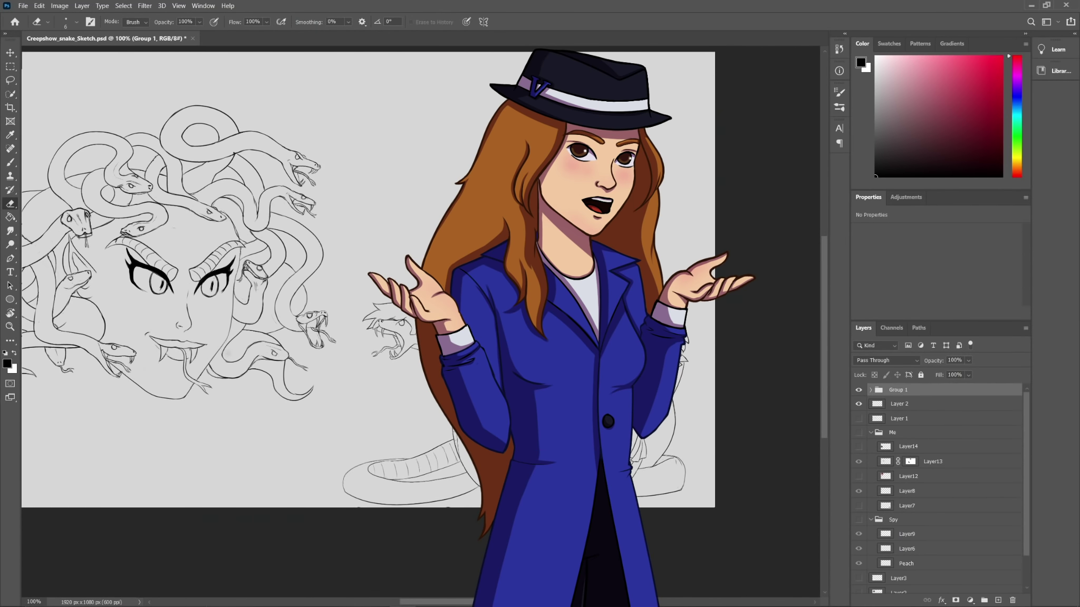
Step: Inspect and touch up the inked snake coils and peach on Layer 2 using brush and eraser
{"action": "left_click", "coordinate": [899, 404]}
{"action": "key", "text": "ctrl+plus"}
{"action": "left_click_drag", "start_coordinate": [420, 450], "coordinate": [335, 192]}
{"action": "key", "text": "ctrl+plus"}
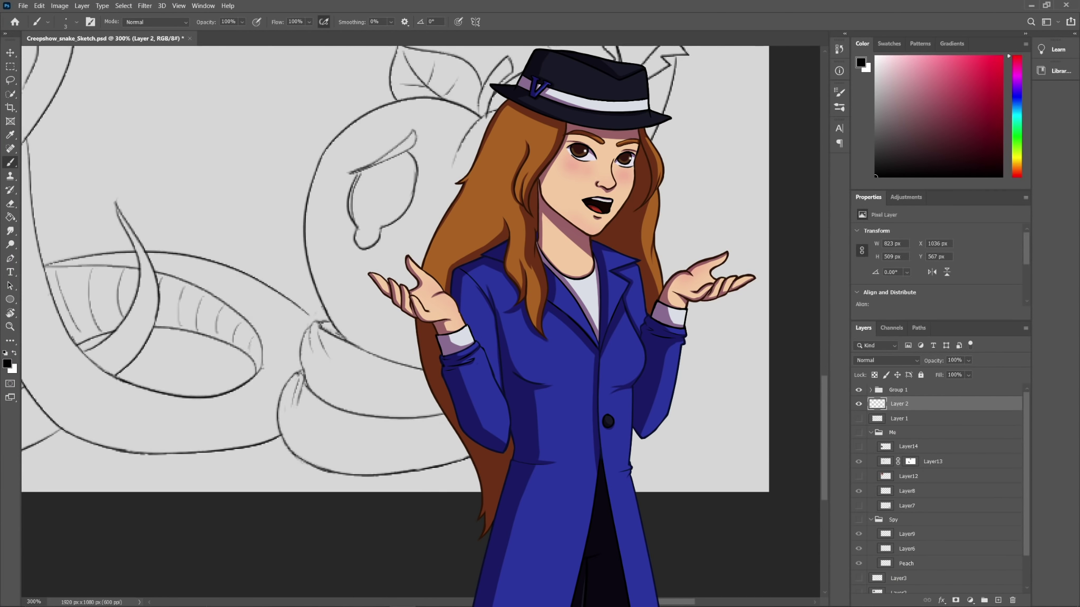
{"action": "key", "text": "b"}
{"action": "key", "text": "e"}
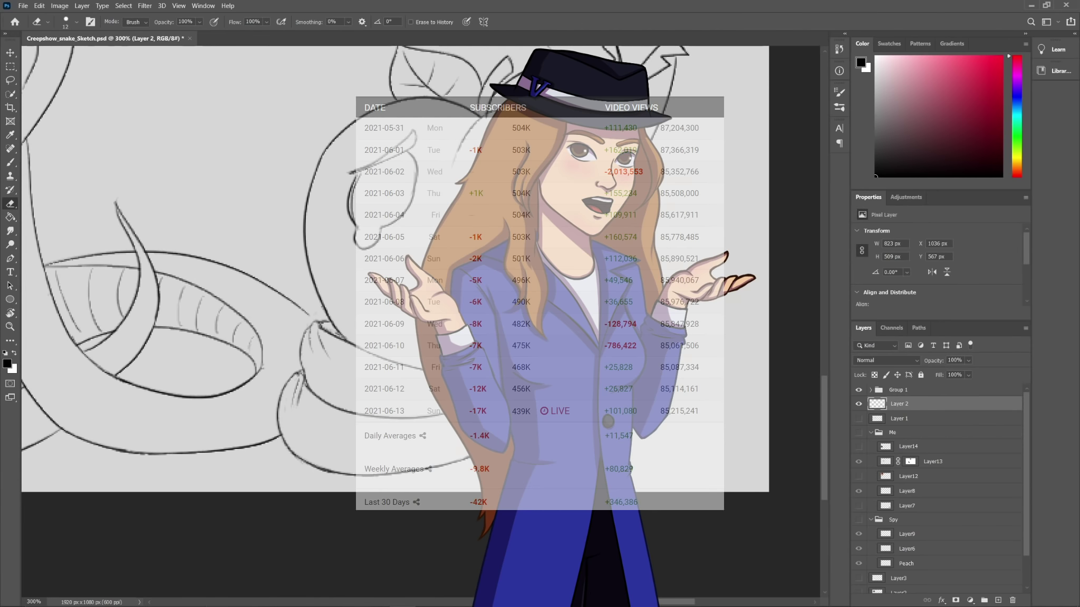
{"action": "key", "text": "ctrl+minus"}
{"action": "key", "text": "ctrl+minus"}
{"action": "scroll", "coordinate": [420, 322], "scroll_direction": "left", "scroll_amount": 2}
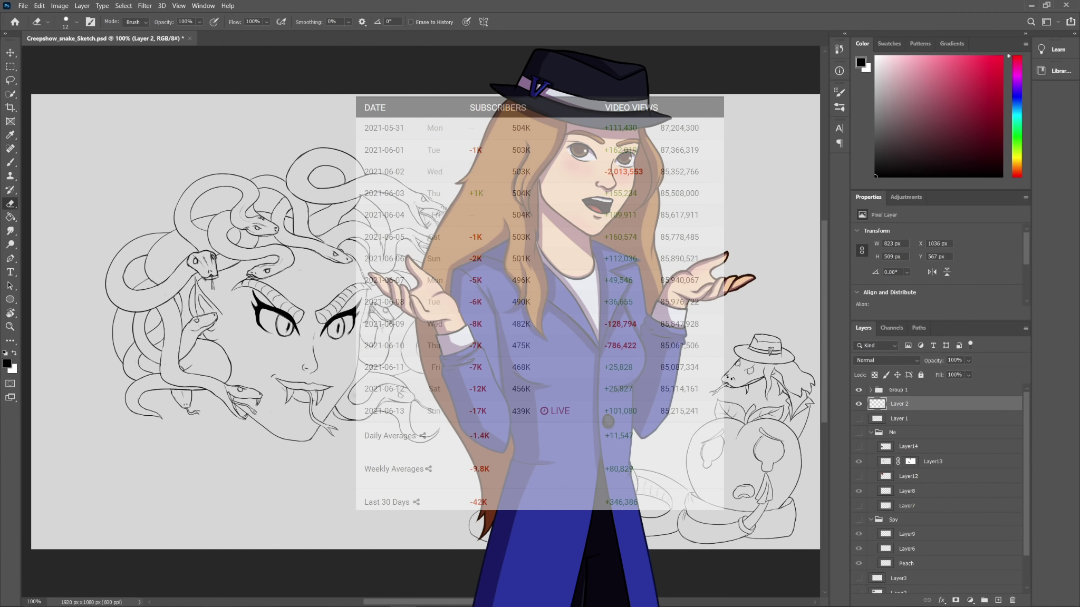
{"action": "scroll", "coordinate": [420, 321], "scroll_direction": "down", "scroll_amount": 1}
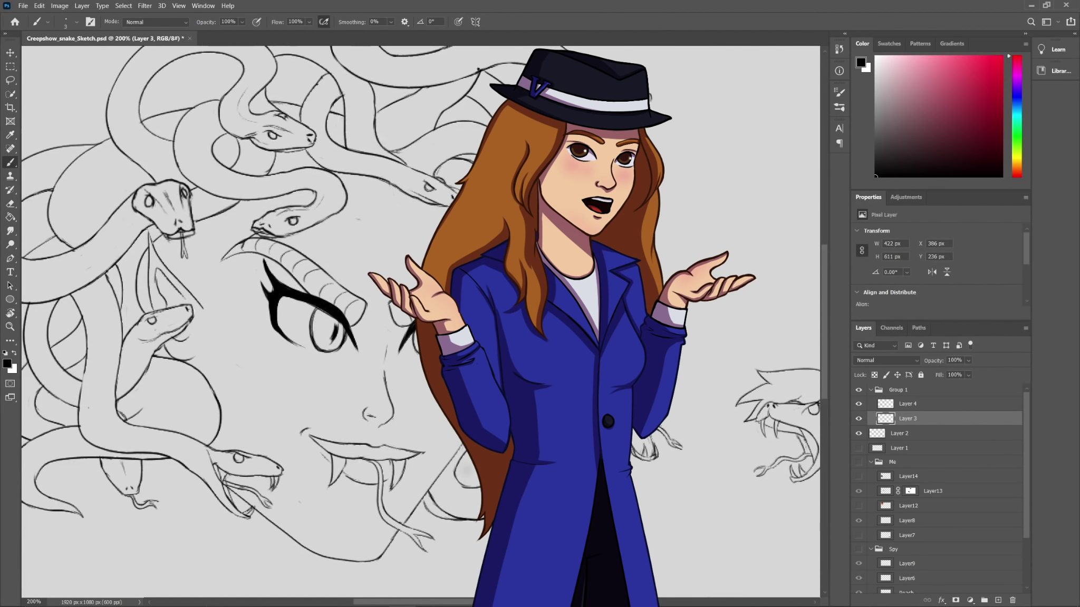
Step: Draw the woman's forehead and upper face contour on Layer 3
{"action": "left_click_drag", "start_coordinate": [341, 181], "coordinate": [397, 186]}
{"action": "left_click_drag", "start_coordinate": [310, 190], "coordinate": [203, 308]}
{"action": "key", "text": "ctrl+minus"}
{"action": "scroll", "coordinate": [420, 321], "scroll_direction": "down", "scroll_amount": 1}
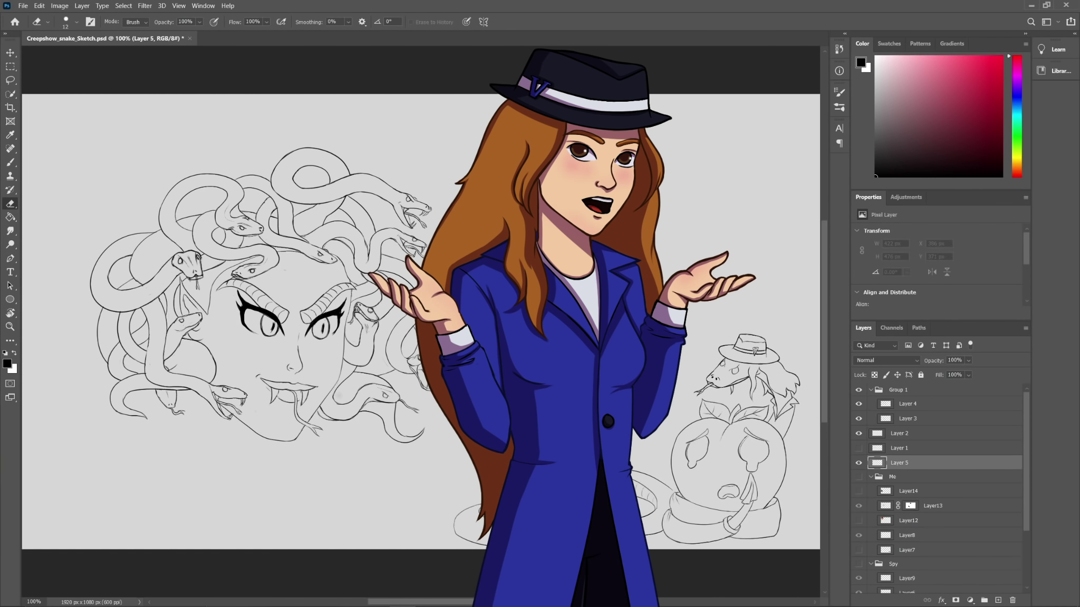
Step: Choose a 114 px brush and paint one half of the woman's snake hair dark grey on Layer 5
{"action": "scroll", "coordinate": [74, 149], "scroll_direction": "down", "scroll_amount": 2}
{"action": "left_click", "coordinate": [74, 148]}
{"action": "key", "text": "Return"}
{"action": "left_click", "coordinate": [1016, 170]}
{"action": "left_click", "coordinate": [880, 150]}
{"action": "left_click_drag", "start_coordinate": [179, 248], "coordinate": [153, 358]}
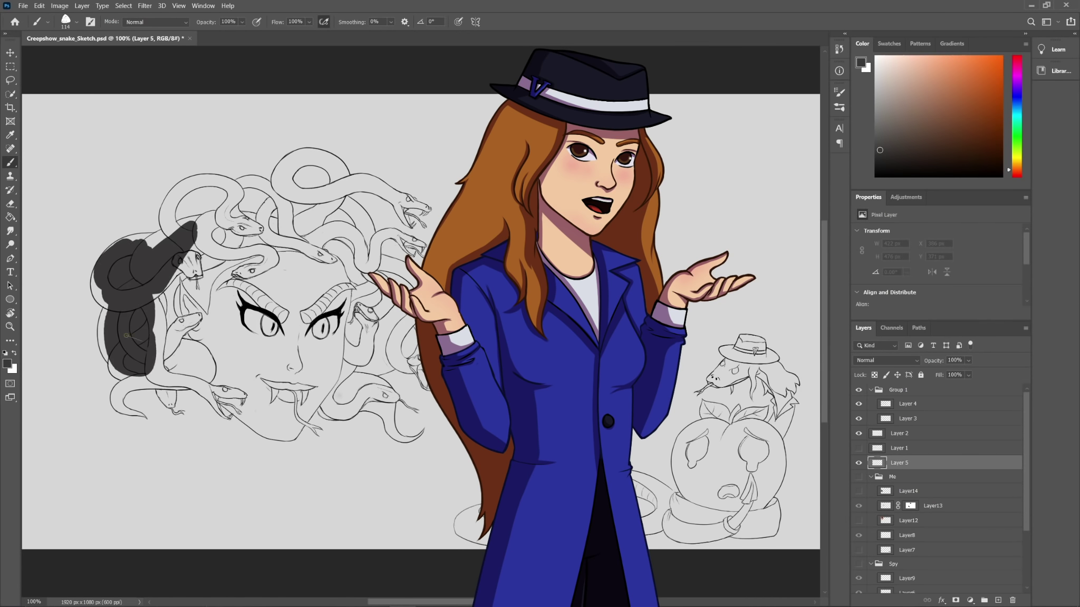
{"action": "left_click_drag", "start_coordinate": [158, 226], "coordinate": [256, 237]}
{"action": "left_click_drag", "start_coordinate": [124, 393], "coordinate": [138, 407]}
{"action": "left_click_drag", "start_coordinate": [195, 345], "coordinate": [219, 394]}
{"action": "left_click_drag", "start_coordinate": [203, 269], "coordinate": [190, 319]}
{"action": "left_click_drag", "start_coordinate": [264, 250], "coordinate": [240, 271]}
Step: Paint the other half of the woman's snake hair orange on Layer 5
{"action": "left_click", "coordinate": [976, 82]}
{"action": "mouse_move", "coordinate": [289, 164]}
{"action": "left_mouse_down"}
{"action": "mouse_move", "coordinate": [293, 248]}
{"action": "mouse_move", "coordinate": [369, 269]}
{"action": "left_mouse_up"}
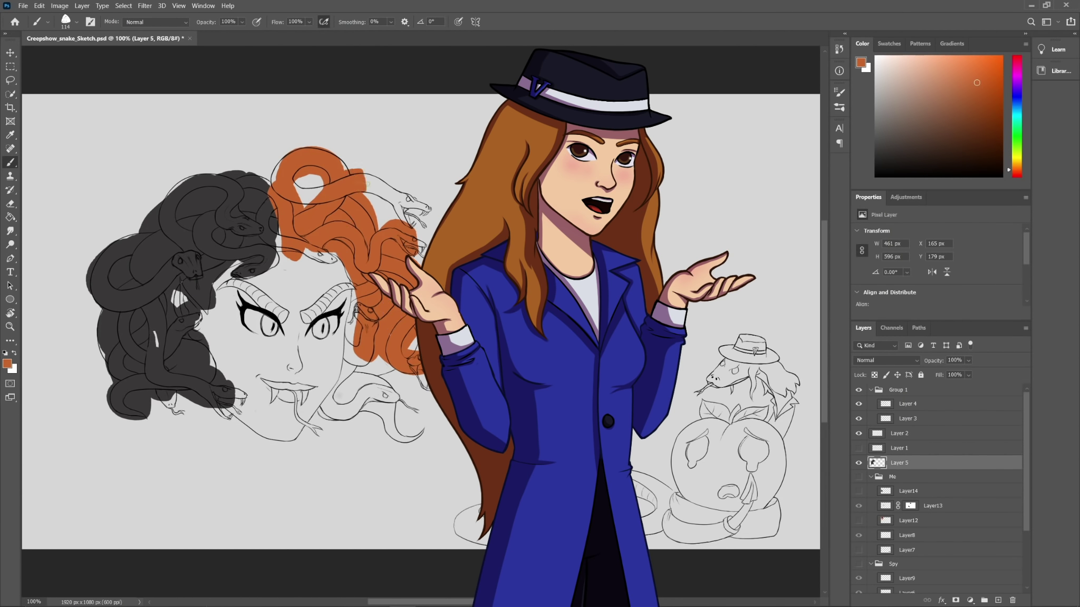
{"action": "left_click_drag", "start_coordinate": [348, 374], "coordinate": [403, 421]}
{"action": "left_click_drag", "start_coordinate": [389, 382], "coordinate": [395, 397]}
{"action": "left_click_drag", "start_coordinate": [388, 435], "coordinate": [424, 432]}
Step: Colour the eyebrows dark grey and orange to match the hair halves and fill the eyes with yellow
{"action": "left_click_drag", "start_coordinate": [307, 315], "coordinate": [348, 286]}
{"action": "mouse_move", "coordinate": [226, 280]}
{"action": "left_mouse_down"}
{"action": "mouse_move", "coordinate": [283, 316]}
{"action": "mouse_move", "coordinate": [272, 333]}
{"action": "left_mouse_up"}
{"action": "left_click", "coordinate": [1017, 159]}
{"action": "left_click", "coordinate": [966, 75]}
{"action": "left_click_drag", "start_coordinate": [321, 322], "coordinate": [316, 336]}
Step: Create Layer 6 directly beneath Layer 5 and paint the woman's face muted green
{"action": "left_click", "coordinate": [1017, 141]}
{"action": "left_click", "coordinate": [899, 119]}
{"action": "left_click", "coordinate": [892, 477]}
{"action": "left_click", "coordinate": [998, 600]}
{"action": "left_click_drag", "start_coordinate": [907, 492], "coordinate": [901, 470]}
{"action": "left_click_drag", "start_coordinate": [227, 296], "coordinate": [225, 366]}
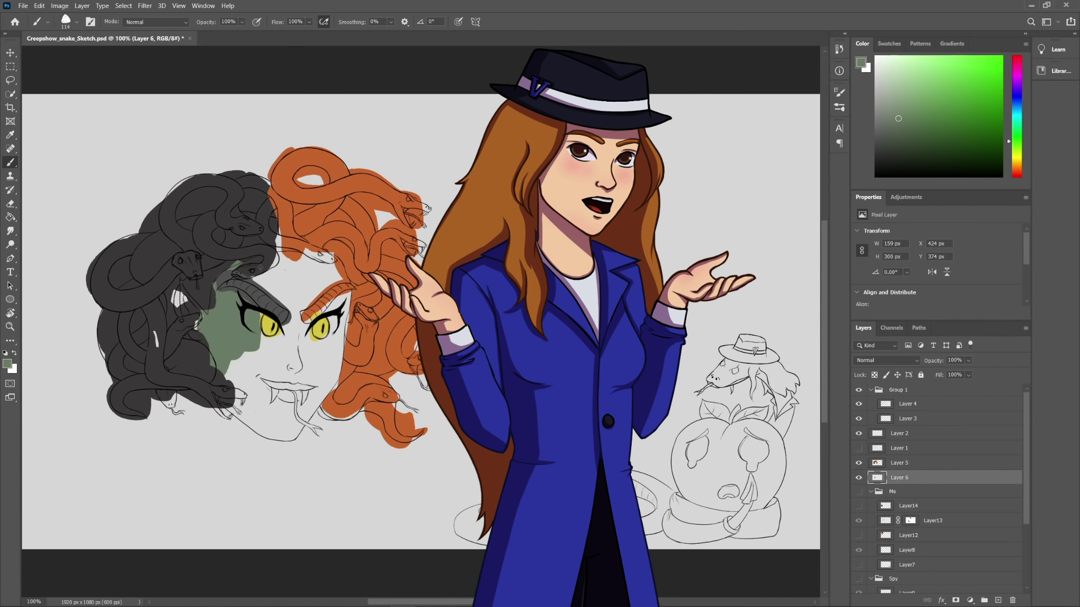
{"action": "left_click_drag", "start_coordinate": [279, 264], "coordinate": [321, 364]}
{"action": "left_click_drag", "start_coordinate": [240, 377], "coordinate": [288, 432]}
{"action": "left_click_drag", "start_coordinate": [317, 274], "coordinate": [329, 358]}
{"action": "left_click_drag", "start_coordinate": [242, 391], "coordinate": [295, 427]}
Step: Try a brownish-grey skin colour over the woman's face on Layer 6
{"action": "left_click", "coordinate": [1017, 169]}
{"action": "left_click", "coordinate": [891, 116]}
{"action": "left_click_drag", "start_coordinate": [227, 295], "coordinate": [232, 369]}
{"action": "left_click_drag", "start_coordinate": [290, 269], "coordinate": [327, 358]}
{"action": "left_click_drag", "start_coordinate": [240, 406], "coordinate": [296, 433]}
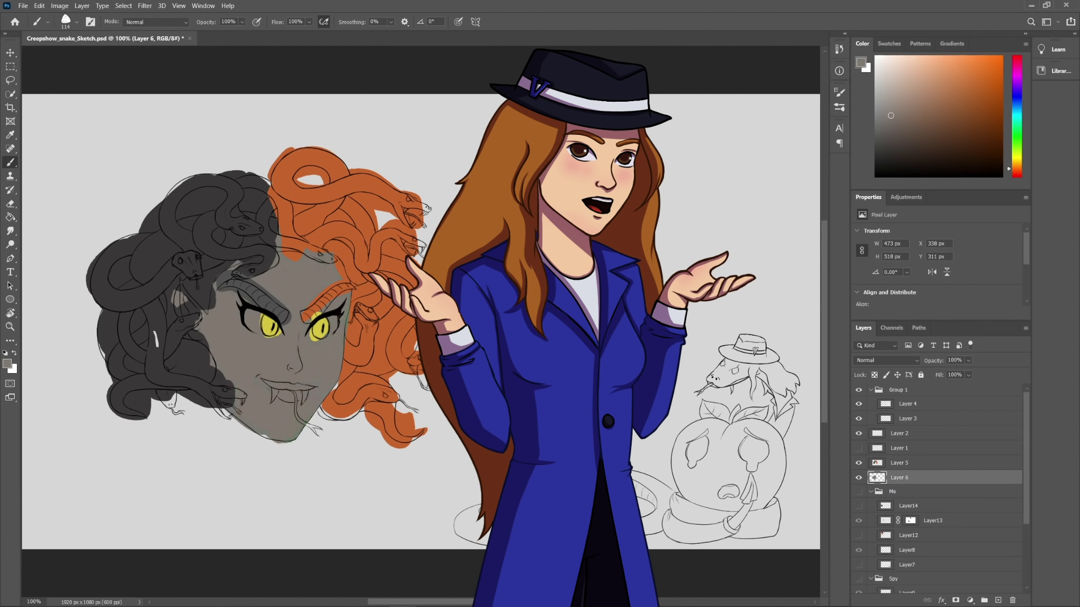
Step: Try a near-white skin colour over the woman's face on Layer 6
{"action": "left_click", "coordinate": [876, 69]}
{"action": "left_click_drag", "start_coordinate": [264, 263], "coordinate": [227, 364]}
{"action": "left_click_drag", "start_coordinate": [295, 264], "coordinate": [322, 364]}
{"action": "left_click_drag", "start_coordinate": [237, 401], "coordinate": [269, 433]}
{"action": "left_click_drag", "start_coordinate": [335, 369], "coordinate": [300, 422]}
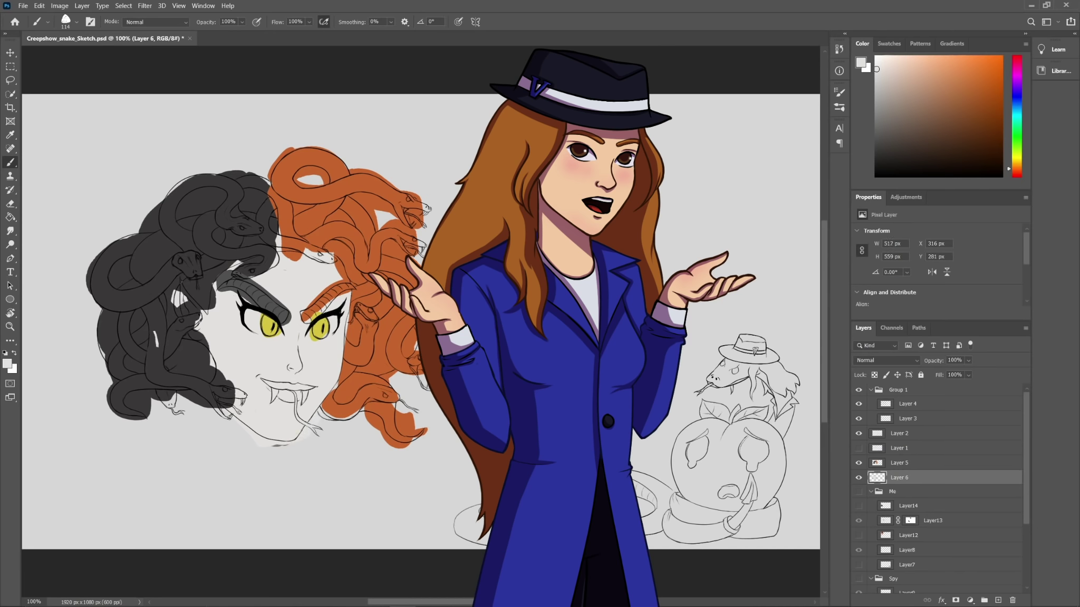
Step: Repaint the woman's face greyish green on Layer 6
{"action": "left_click", "coordinate": [887, 117]}
{"action": "left_click", "coordinate": [1016, 140]}
{"action": "left_click_drag", "start_coordinate": [180, 295], "coordinate": [248, 374]}
{"action": "mouse_move", "coordinate": [259, 258]}
{"action": "left_mouse_down"}
{"action": "mouse_move", "coordinate": [274, 290]}
{"action": "mouse_move", "coordinate": [337, 296]}
{"action": "left_mouse_up"}
{"action": "left_click_drag", "start_coordinate": [237, 327], "coordinate": [348, 412]}
{"action": "left_click_drag", "start_coordinate": [232, 353], "coordinate": [337, 438]}
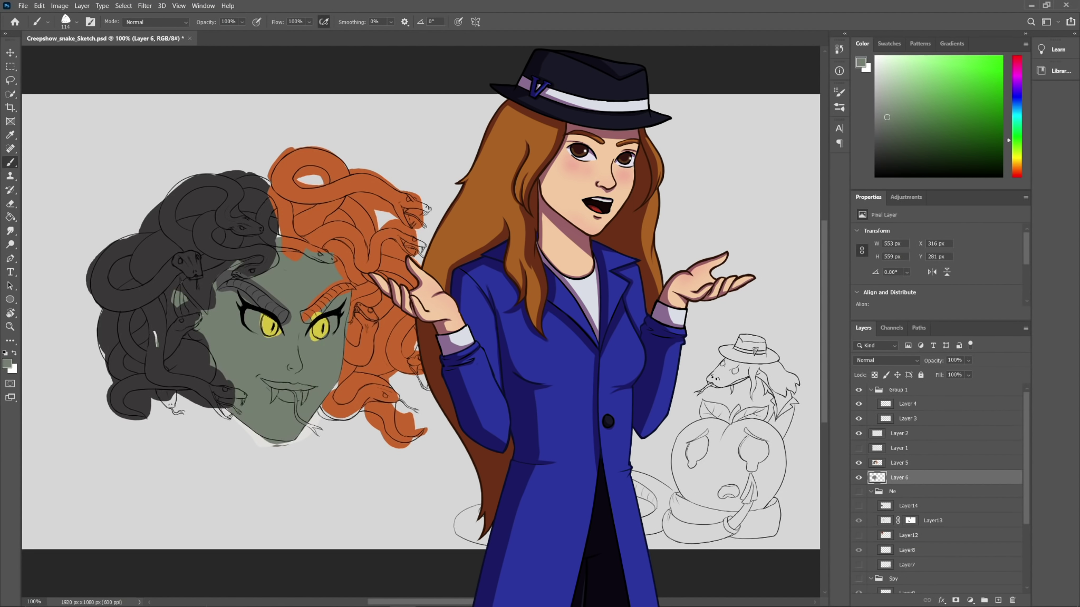
Step: Create Layer 7 beneath Layer 6 and paint a dark blue-grey ground across the lower canvas
{"action": "key", "text": "ctrl+minus"}
{"action": "left_click", "coordinate": [998, 601]}
{"action": "left_click_drag", "start_coordinate": [899, 478], "coordinate": [899, 499]}
{"action": "left_click", "coordinate": [1017, 108]}
{"action": "mouse_move", "coordinate": [152, 444]}
{"action": "left_mouse_down"}
{"action": "mouse_move", "coordinate": [375, 404]}
{"action": "mouse_move", "coordinate": [464, 433]}
{"action": "left_mouse_up"}
Step: Fill the backdrop behind the head with khaki on Layer 7, enlarging the brush to 306 px
{"action": "left_click", "coordinate": [1016, 163]}
{"action": "left_click_drag", "start_coordinate": [174, 174], "coordinate": [180, 377]}
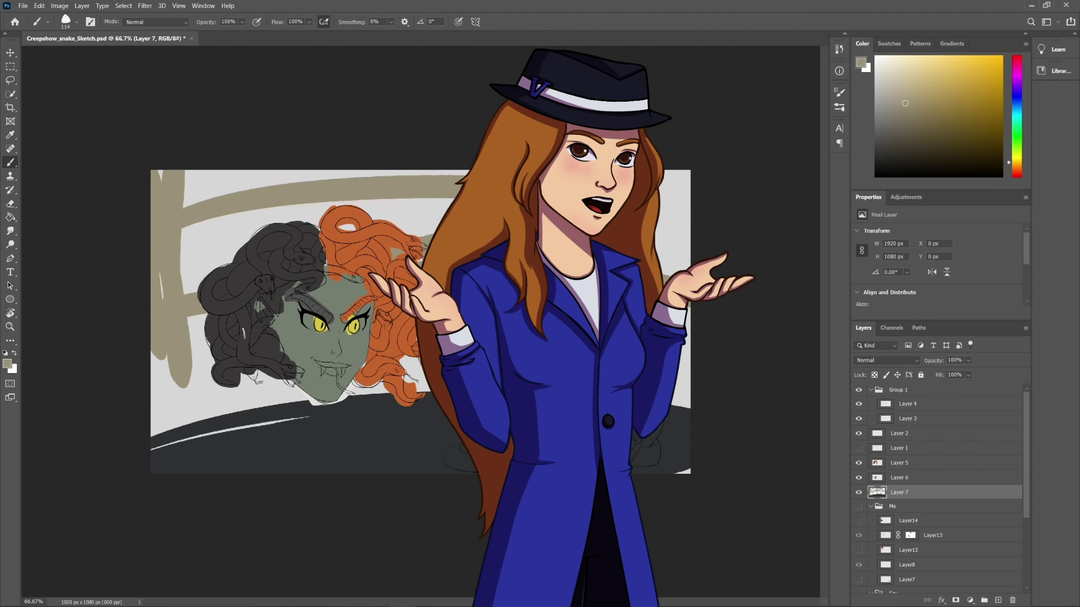
{"action": "left_click_drag", "start_coordinate": [195, 248], "coordinate": [448, 210]}
{"action": "left_click_drag", "start_coordinate": [667, 190], "coordinate": [674, 248]}
{"action": "left_click_drag", "start_coordinate": [195, 182], "coordinate": [458, 177]}
{"action": "left_click_drag", "start_coordinate": [174, 327], "coordinate": [284, 390]}
{"action": "left_click_drag", "start_coordinate": [158, 401], "coordinate": [437, 393]}
{"action": "left_click_drag", "start_coordinate": [667, 406], "coordinate": [688, 416]}
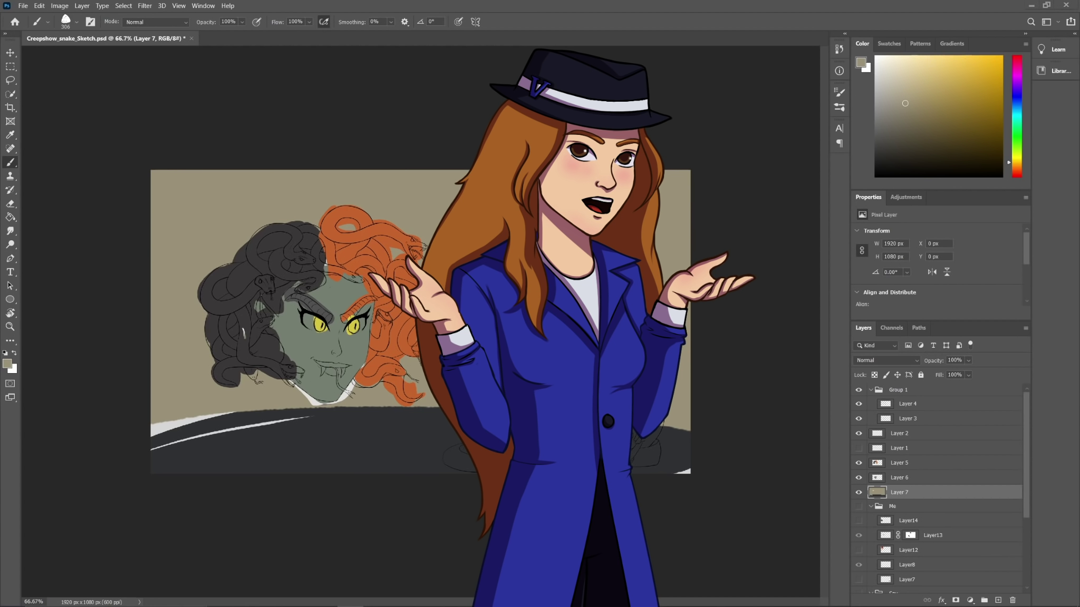
Step: Paint pale beige columns over the backdrop and rock shapes over the dark ground on Layer 7
{"action": "left_click", "coordinate": [886, 85]}
{"action": "left_click_drag", "start_coordinate": [226, 174], "coordinate": [217, 269]}
{"action": "left_click_drag", "start_coordinate": [350, 173], "coordinate": [352, 208]}
{"action": "left_click_drag", "start_coordinate": [158, 384], "coordinate": [219, 430]}
{"action": "mouse_move", "coordinate": [316, 421]}
{"action": "left_mouse_down"}
{"action": "mouse_move", "coordinate": [369, 398]}
{"action": "mouse_move", "coordinate": [412, 414]}
{"action": "left_mouse_up"}
{"action": "left_click_drag", "start_coordinate": [300, 441], "coordinate": [372, 442]}
{"action": "mouse_move", "coordinate": [686, 417]}
{"action": "left_mouse_down"}
{"action": "mouse_move", "coordinate": [662, 430]}
{"action": "mouse_move", "coordinate": [658, 451]}
{"action": "mouse_move", "coordinate": [632, 456]}
{"action": "left_mouse_up"}
Step: Set the brush size to 40 px and colour the snake coil beneath the peach blue on Layer 5
{"action": "left_click", "coordinate": [77, 22]}
{"action": "type", "text": "40"}
{"action": "key", "text": "Return"}
{"action": "left_click", "coordinate": [899, 463]}
{"action": "left_click", "coordinate": [1017, 93]}
{"action": "left_click", "coordinate": [964, 93]}
Step: Add light green beside the blue coil and colour the neighbouring snake's coil tan on Layer 5
{"action": "left_click", "coordinate": [1016, 157]}
{"action": "left_click", "coordinate": [887, 73]}
{"action": "left_click", "coordinate": [1016, 140]}
{"action": "left_click", "coordinate": [921, 81]}
{"action": "left_click", "coordinate": [1016, 163]}
{"action": "left_click", "coordinate": [1017, 165]}
{"action": "left_click_drag", "start_coordinate": [464, 448], "coordinate": [471, 465]}
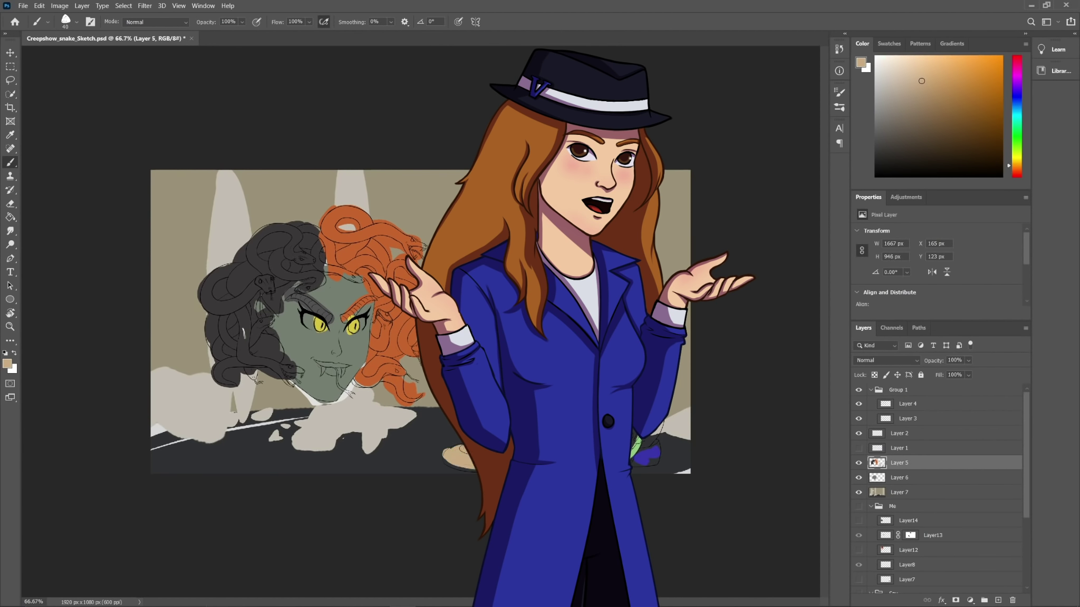
Step: Continue the flat colours on Layer 5 by painting the peach light orange and picking a dark green
{"action": "left_click", "coordinate": [1017, 99]}
{"action": "left_click", "coordinate": [945, 139]}
{"action": "left_click", "coordinate": [1017, 171]}
{"action": "left_click", "coordinate": [930, 68]}
{"action": "left_click", "coordinate": [1017, 145]}
{"action": "left_click", "coordinate": [965, 129]}
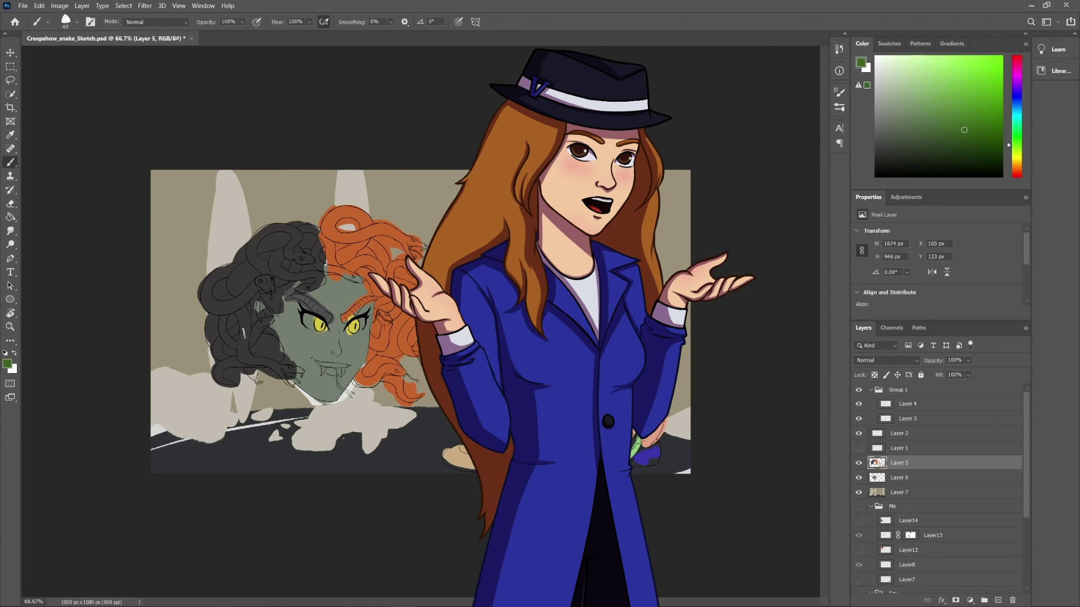
Step: Hide Layer 7, extend the blue on the lower coil, and add near-white beside it on Layer 5
{"action": "left_click", "coordinate": [858, 493]}
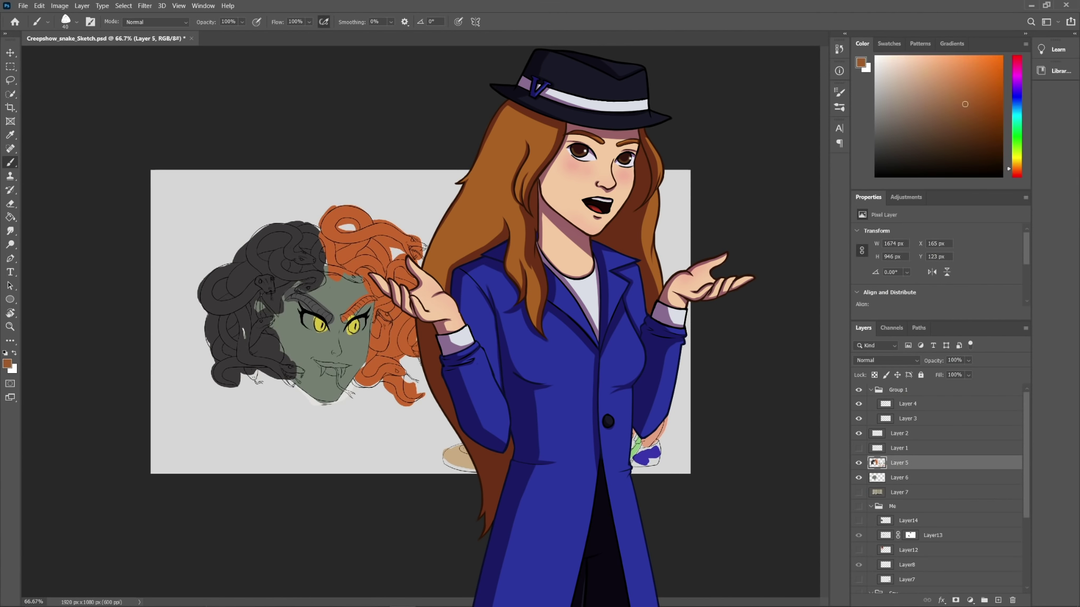
{"action": "left_click", "coordinate": [646, 455], "text": "alt"}
{"action": "left_click_drag", "start_coordinate": [637, 463], "coordinate": [658, 447]}
{"action": "left_click", "coordinate": [878, 64]}
{"action": "left_click_drag", "start_coordinate": [636, 444], "coordinate": [642, 437]}
Step: Show Layer 7 and shift the layers from Layer 6 up to Group 1 slightly left
{"action": "left_click", "coordinate": [858, 492]}
{"action": "left_click", "coordinate": [899, 478]}
{"action": "left_click", "coordinate": [896, 390], "text": "shift"}
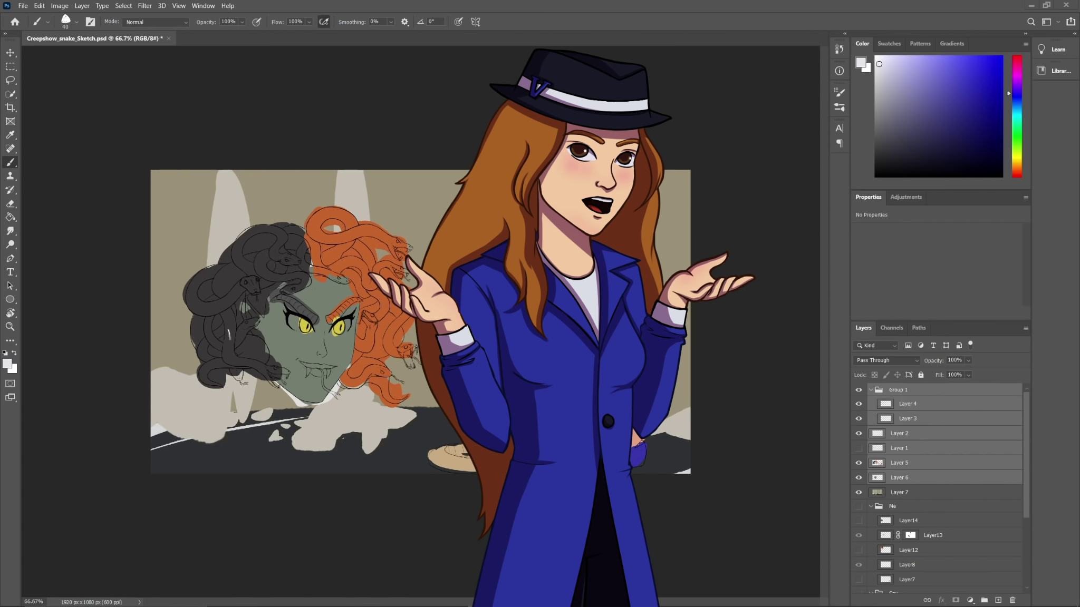
Step: Hide Layer 7, create Layer 8 directly above it, and choose a soft brush
{"action": "left_click", "coordinate": [858, 493]}
{"action": "left_click", "coordinate": [899, 493]}
{"action": "left_click", "coordinate": [998, 600]}
{"action": "left_click", "coordinate": [77, 22]}
{"action": "left_click", "coordinate": [79, 142]}
{"action": "left_click_drag", "start_coordinate": [74, 55], "coordinate": [86, 55]}
Step: Paint a soft brownish-orange glow around the woman's snake hair on Layer 8, enlarging the brush to 143 px
{"action": "left_click", "coordinate": [1016, 169]}
{"action": "left_click", "coordinate": [947, 98]}
{"action": "left_click_drag", "start_coordinate": [224, 235], "coordinate": [295, 218]}
{"action": "left_click", "coordinate": [76, 23]}
{"action": "left_click_drag", "start_coordinate": [86, 55], "coordinate": [95, 56]}
{"action": "mouse_move", "coordinate": [227, 232]}
{"action": "left_mouse_down"}
{"action": "mouse_move", "coordinate": [411, 253]}
{"action": "mouse_move", "coordinate": [409, 388]}
{"action": "left_mouse_up"}
Step: Add a soft white glow close around the woman's head inside the brownish-orange halo
{"action": "left_click", "coordinate": [875, 57]}
{"action": "left_click_drag", "start_coordinate": [193, 316], "coordinate": [369, 401]}
{"action": "left_click_drag", "start_coordinate": [237, 234], "coordinate": [192, 282]}
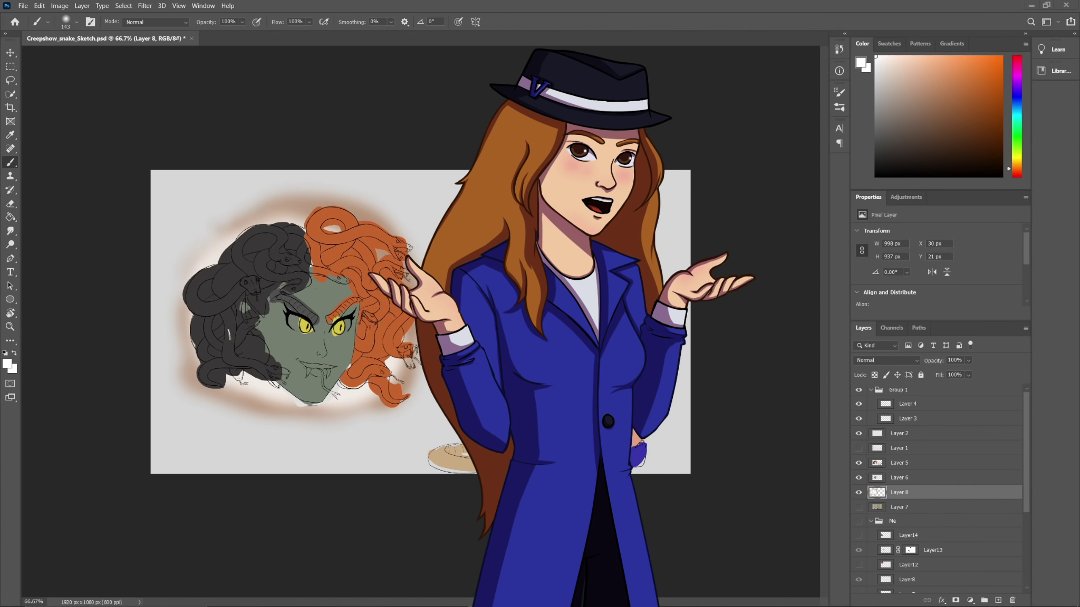
Step: Paint a soft crimson glow with a white inner glow around the tan coiled snake on Layer 8
{"action": "left_click", "coordinate": [1017, 176]}
{"action": "left_click", "coordinate": [985, 90]}
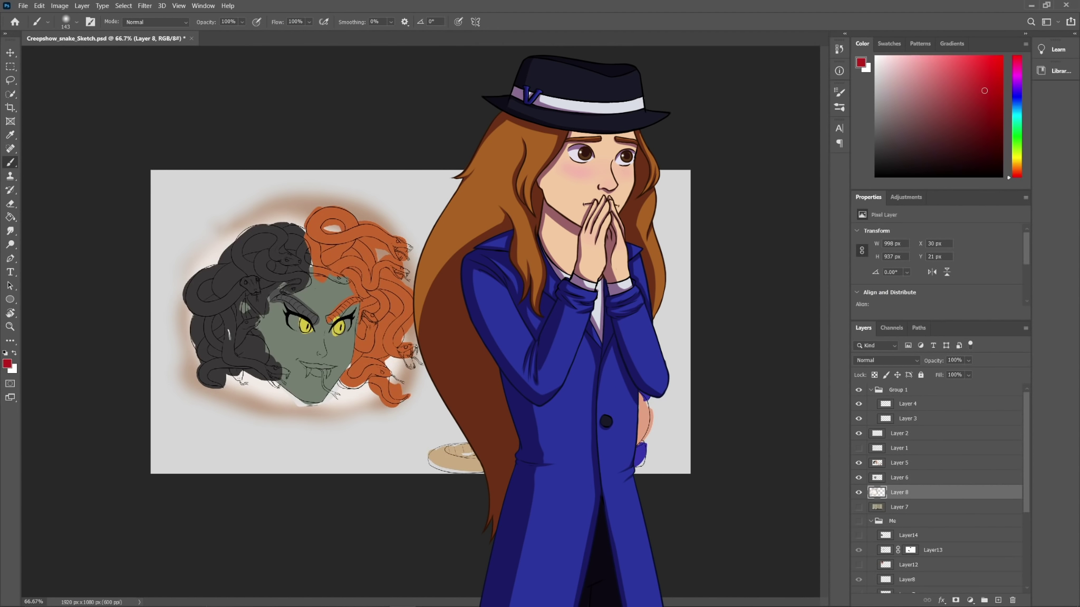
{"action": "left_click", "coordinate": [984, 101]}
{"action": "left_click", "coordinate": [875, 56]}
{"action": "mouse_move", "coordinate": [429, 461]}
{"action": "left_mouse_down"}
{"action": "mouse_move", "coordinate": [472, 440]}
{"action": "mouse_move", "coordinate": [480, 471]}
{"action": "left_mouse_up"}
Step: Paint a soft crimson glow with a white inner area around the hat-wearing snake and its coat on Layer 8
{"action": "left_click", "coordinate": [1016, 56]}
{"action": "left_click", "coordinate": [990, 94]}
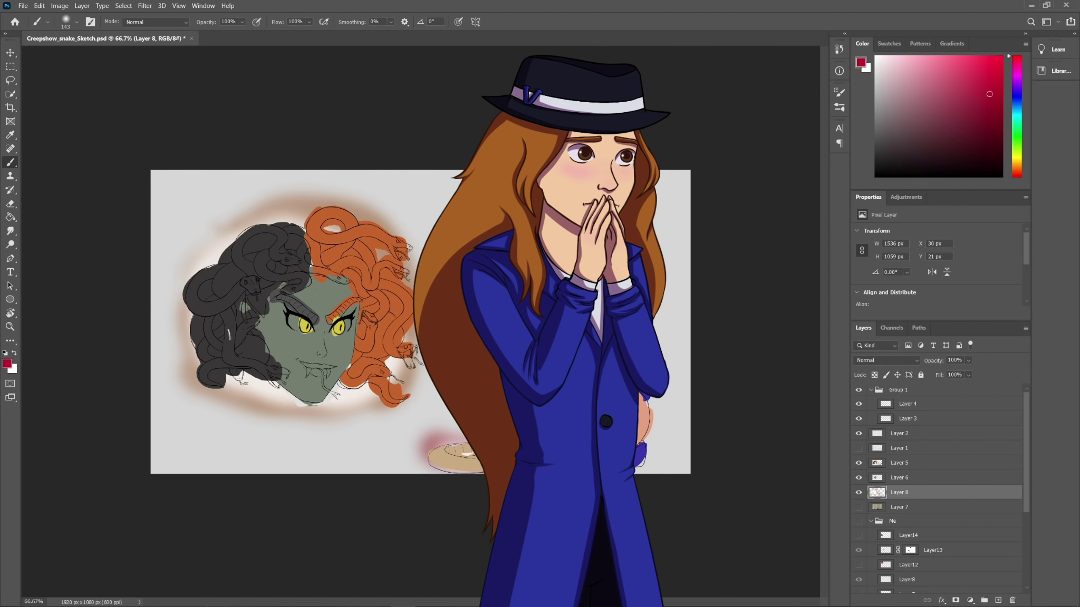
{"action": "left_click_drag", "start_coordinate": [642, 466], "coordinate": [663, 350]}
{"action": "left_click", "coordinate": [875, 56]}
Step: Paint a soft blue glow around the peach character and lighten the area next to the peach with white
{"action": "left_click", "coordinate": [1017, 99]}
{"action": "left_click", "coordinate": [979, 83]}
{"action": "left_click_drag", "start_coordinate": [653, 403], "coordinate": [659, 449]}
{"action": "left_click", "coordinate": [897, 119]}
{"action": "left_click", "coordinate": [876, 57]}
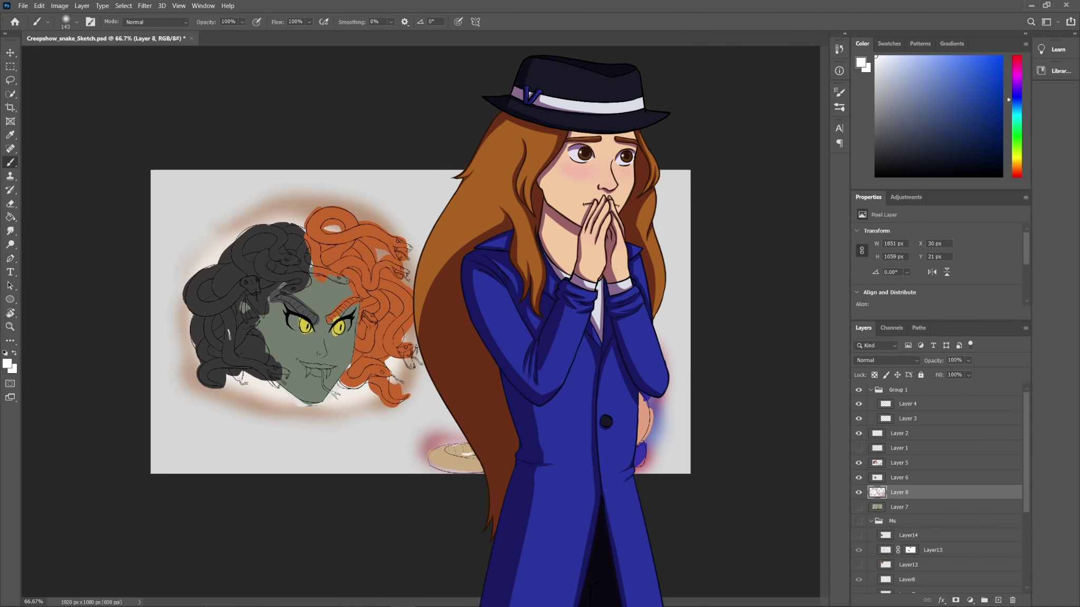
{"action": "left_click_drag", "start_coordinate": [651, 404], "coordinate": [653, 442]}
{"action": "left_click", "coordinate": [954, 85]}
{"action": "left_click_drag", "start_coordinate": [660, 411], "coordinate": [651, 448]}
{"action": "left_click", "coordinate": [876, 56]}
Step: Cover the brownish halo around the snake-haired woman with a wide bright green glow and a white inner glow
{"action": "left_click", "coordinate": [1016, 136]}
{"action": "left_click", "coordinate": [980, 83]}
{"action": "left_click_drag", "start_coordinate": [211, 243], "coordinate": [414, 369]}
{"action": "left_click_drag", "start_coordinate": [211, 405], "coordinate": [411, 248]}
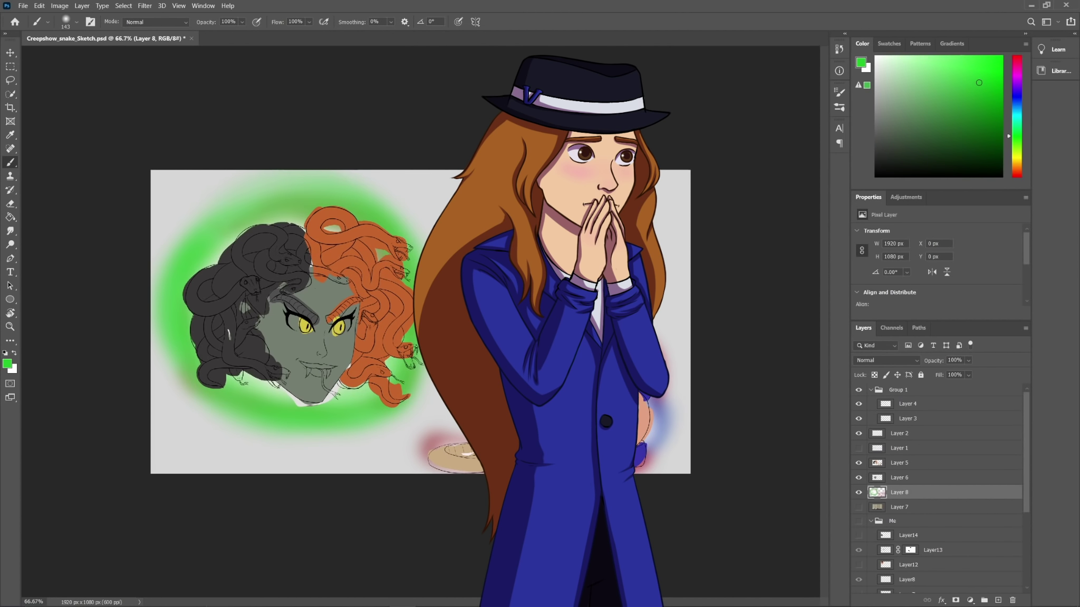
{"action": "left_click", "coordinate": [876, 57]}
{"action": "left_click_drag", "start_coordinate": [364, 396], "coordinate": [212, 253]}
{"action": "left_click_drag", "start_coordinate": [349, 211], "coordinate": [387, 228]}
{"action": "left_click_drag", "start_coordinate": [300, 405], "coordinate": [364, 388]}
Step: Create Layer 9 above Layer 5 and prepare a dark red colour with a hard inking brush
{"action": "left_click", "coordinate": [1016, 60]}
{"action": "left_click", "coordinate": [986, 90]}
{"action": "left_click", "coordinate": [899, 463]}
{"action": "left_click", "coordinate": [998, 601]}
{"action": "left_click", "coordinate": [77, 21]}
{"action": "left_click", "coordinate": [40, 100]}
{"action": "left_click_drag", "start_coordinate": [420, 334], "coordinate": [583, 334]}
Step: Paint curved dark red menacing marks, each with two short dashes, around the snake-haired woman's green glow
{"action": "left_click_drag", "start_coordinate": [202, 197], "coordinate": [214, 217]}
{"action": "left_click_drag", "start_coordinate": [214, 201], "coordinate": [223, 198]}
{"action": "left_click_drag", "start_coordinate": [218, 211], "coordinate": [225, 209]}
{"action": "left_click_drag", "start_coordinate": [159, 327], "coordinate": [165, 347]}
{"action": "left_click_drag", "start_coordinate": [341, 181], "coordinate": [352, 192]}
{"action": "left_click_drag", "start_coordinate": [262, 411], "coordinate": [279, 435]}
{"action": "left_click_drag", "start_coordinate": [346, 403], "coordinate": [363, 428]}
{"action": "left_click_drag", "start_coordinate": [363, 414], "coordinate": [374, 412]}
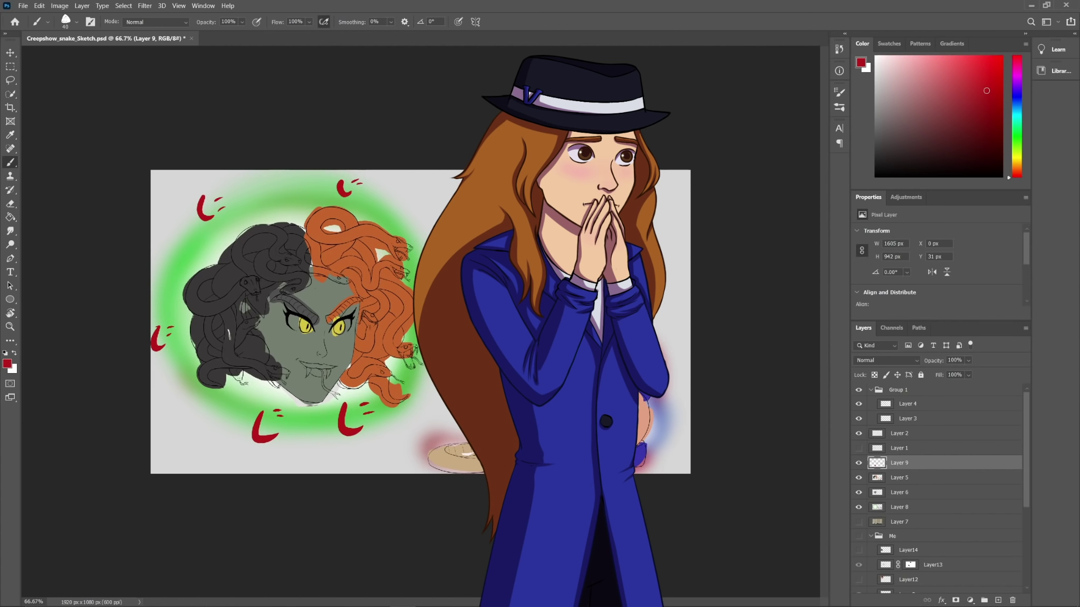
{"action": "key", "text": "e"}
{"action": "left_click_drag", "start_coordinate": [655, 408], "coordinate": [655, 432]}
Step: Add a dark purple filled Layer 10 above Layer 7, and create Layer 11 above Layer 2 for black lettering
{"action": "left_click", "coordinate": [998, 600]}
{"action": "key", "text": "g"}
{"action": "scroll", "coordinate": [938, 474], "scroll_direction": "up", "scroll_amount": 3}
{"action": "left_click", "coordinate": [900, 434]}
{"action": "left_click", "coordinate": [998, 600]}
{"action": "left_click", "coordinate": [76, 22]}
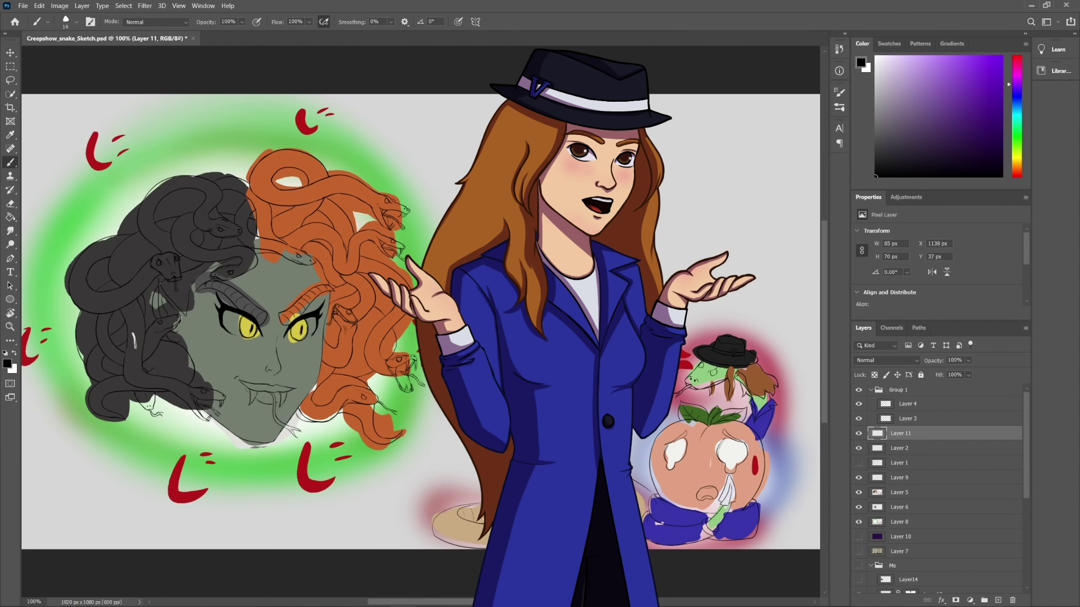
Step: Handwrite a black note above the hat-wearing snake that includes "protec the", "from mean" and "lady >:(" on three lines
{"action": "left_click_drag", "start_coordinate": [659, 106], "coordinate": [653, 112]}
{"action": "left_click_drag", "start_coordinate": [674, 108], "coordinate": [676, 128]}
{"action": "left_click_drag", "start_coordinate": [687, 108], "coordinate": [701, 110]}
{"action": "mouse_move", "coordinate": [707, 100]}
{"action": "left_mouse_down"}
{"action": "mouse_move", "coordinate": [708, 116]}
{"action": "mouse_move", "coordinate": [724, 115]}
{"action": "left_mouse_up"}
{"action": "left_click_drag", "start_coordinate": [735, 107], "coordinate": [737, 115]}
{"action": "left_click_drag", "start_coordinate": [761, 101], "coordinate": [762, 114]}
{"action": "left_click_drag", "start_coordinate": [772, 101], "coordinate": [794, 113]}
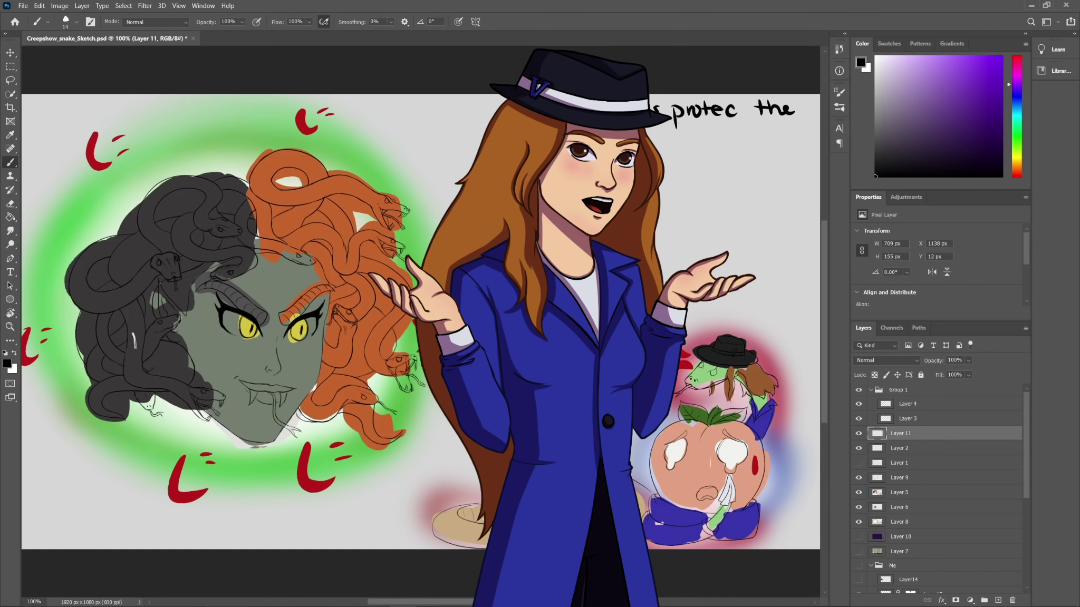
{"action": "left_click_drag", "start_coordinate": [654, 131], "coordinate": [680, 144]}
{"action": "left_click_drag", "start_coordinate": [681, 138], "coordinate": [707, 143]}
{"action": "left_click_drag", "start_coordinate": [721, 139], "coordinate": [745, 140]}
{"action": "left_click_drag", "start_coordinate": [664, 167], "coordinate": [682, 164]}
{"action": "left_click_drag", "start_coordinate": [687, 154], "coordinate": [701, 170]}
{"action": "left_click_drag", "start_coordinate": [703, 161], "coordinate": [725, 174]}
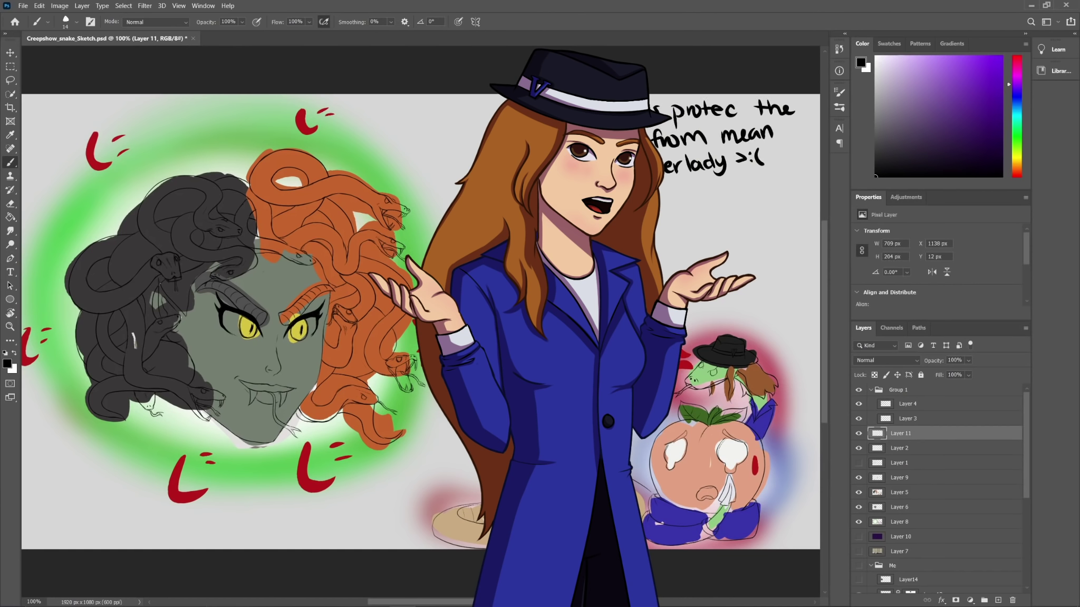
Step: Hide the colour draft layers, leaving the line sketch visible, and add Layer 12 beneath Layer 1
{"action": "left_click", "coordinate": [858, 448]}
{"action": "left_click", "coordinate": [859, 448]}
{"action": "left_click", "coordinate": [859, 463]}
{"action": "left_click", "coordinate": [859, 449]}
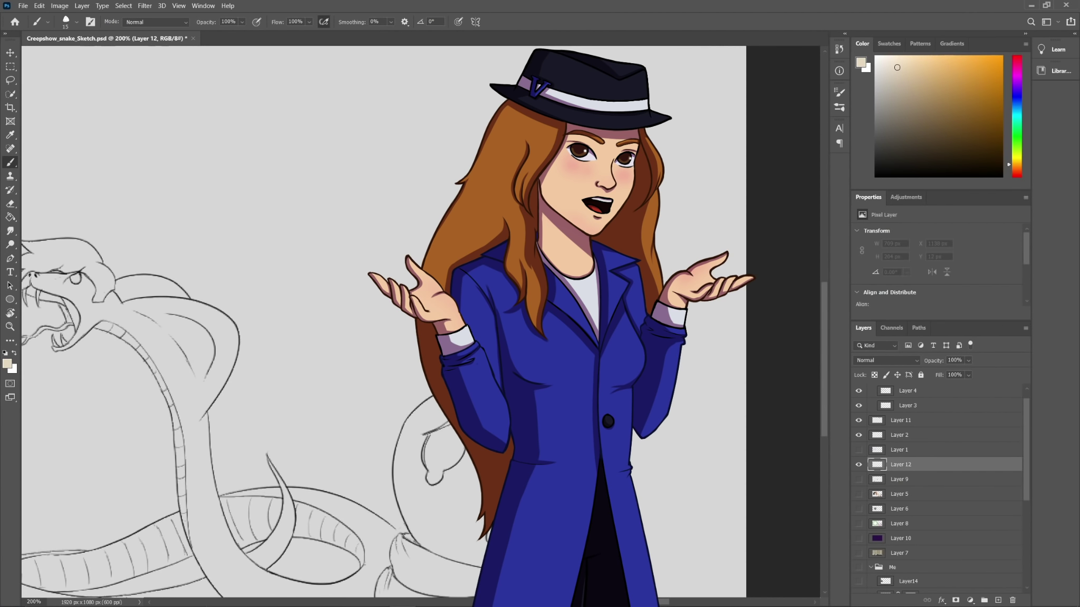
Step: Show the dark purple Layer 10 and lower its opacity for a medium purple background behind the sketch
{"action": "left_click", "coordinate": [859, 538]}
{"action": "left_click", "coordinate": [900, 539]}
{"action": "left_click", "coordinate": [969, 360]}
{"action": "left_click_drag", "start_coordinate": [982, 372], "coordinate": [962, 372]}
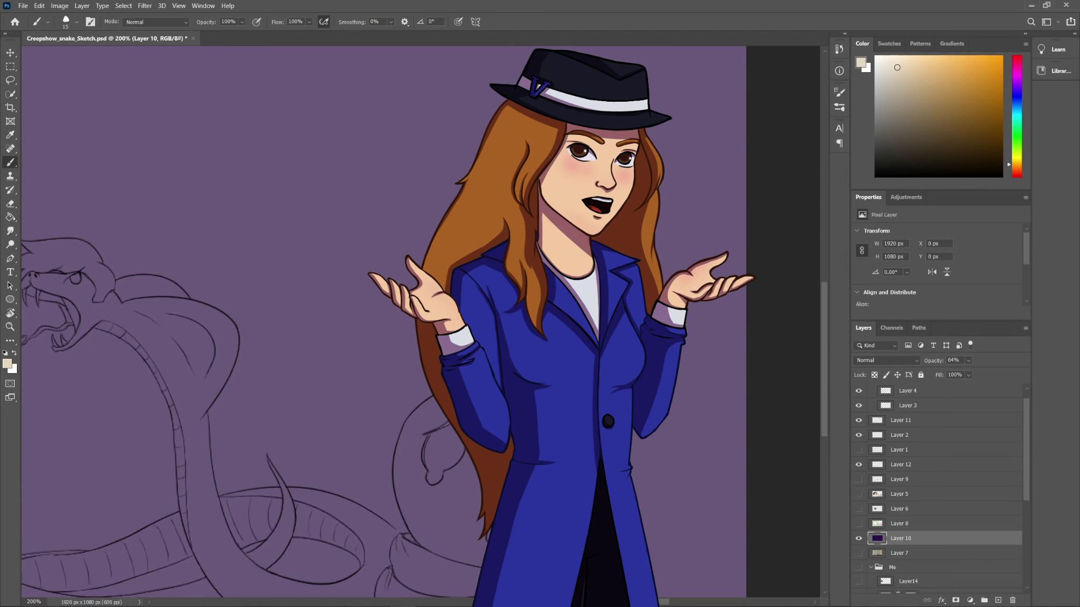
{"action": "key", "text": "i"}
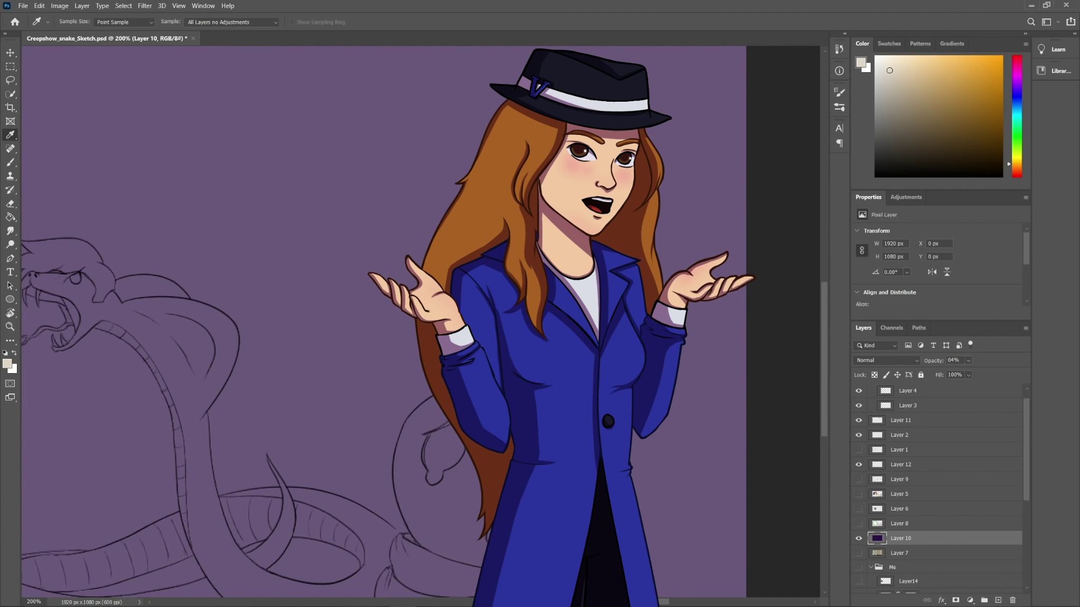
{"action": "left_click", "coordinate": [968, 361]}
{"action": "left_click_drag", "start_coordinate": [963, 373], "coordinate": [971, 373]}
Step: Create Layer 13 above Layer 12, place both layers in Group 2, and make Layer 12 active for painting
{"action": "left_click", "coordinate": [901, 465]}
{"action": "left_click", "coordinate": [998, 601]}
{"action": "left_click", "coordinate": [900, 480]}
{"action": "key", "text": "ctrl+g"}
{"action": "left_click", "coordinate": [908, 493]}
{"action": "key", "text": "b"}
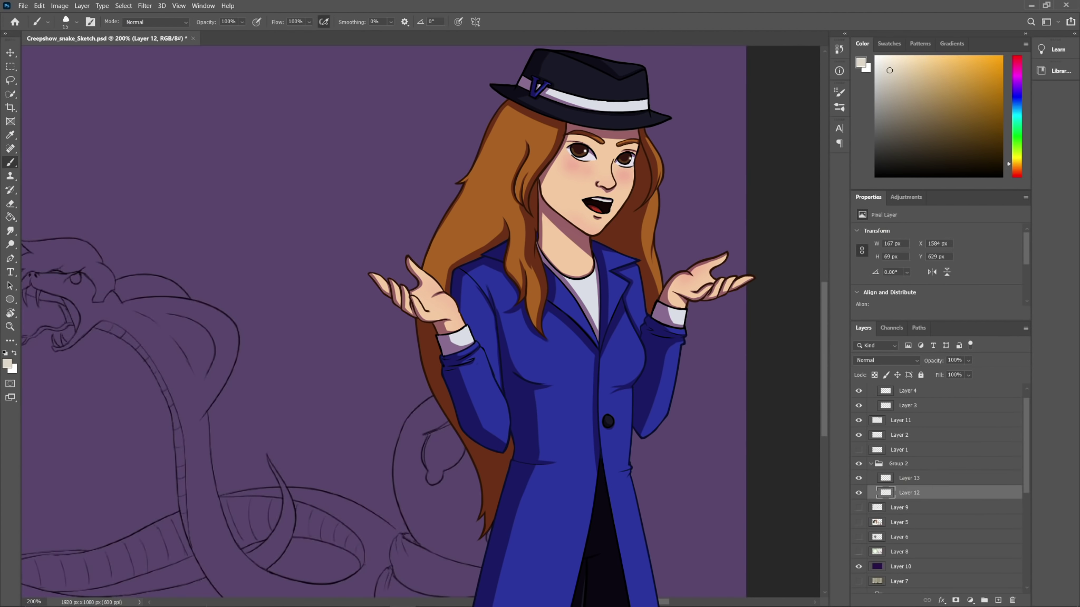
Step: Search Windows for "night", open the result and return to the drawing
{"action": "key", "text": "super"}
{"action": "type", "text": "nui"}
{"action": "key", "text": "BackSpace"}
{"action": "key", "text": "BackSpace"}
{"action": "type", "text": "ight"}
{"action": "key", "text": "Return"}
{"action": "left_click", "coordinate": [872, 28]}
Step: Block in the hat-wearing snake's skin in flat tan on Layer 12, erasing the overspill
{"action": "key", "text": "i"}
{"action": "left_click", "coordinate": [902, 74]}
{"action": "key", "text": "e"}
{"action": "key", "text": "b"}
{"action": "key", "text": "e"}
{"action": "key", "text": "b"}
{"action": "key", "text": "e"}
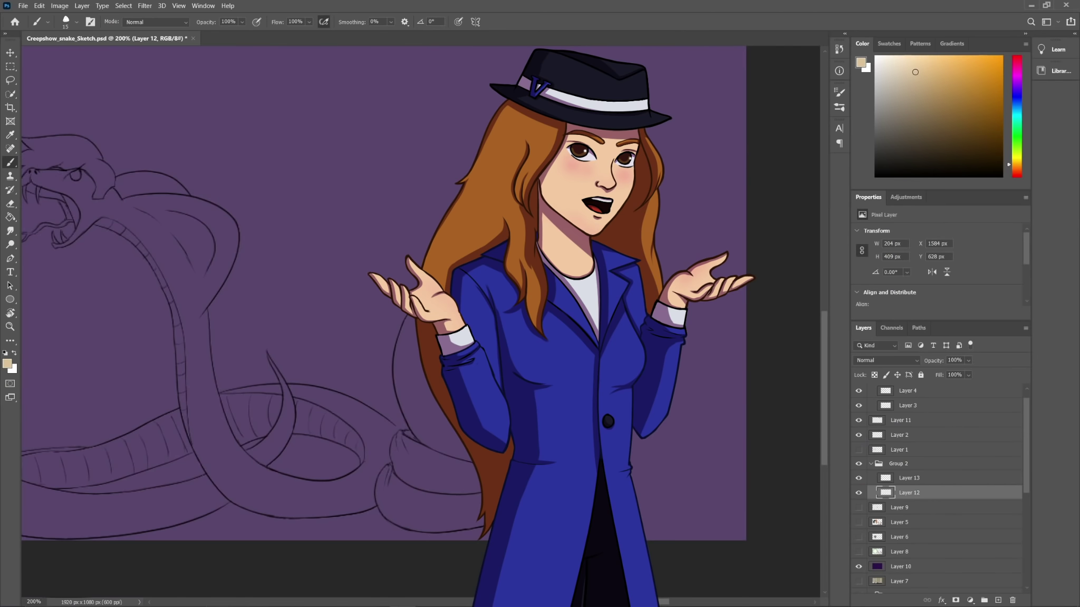
{"action": "key", "text": "e"}
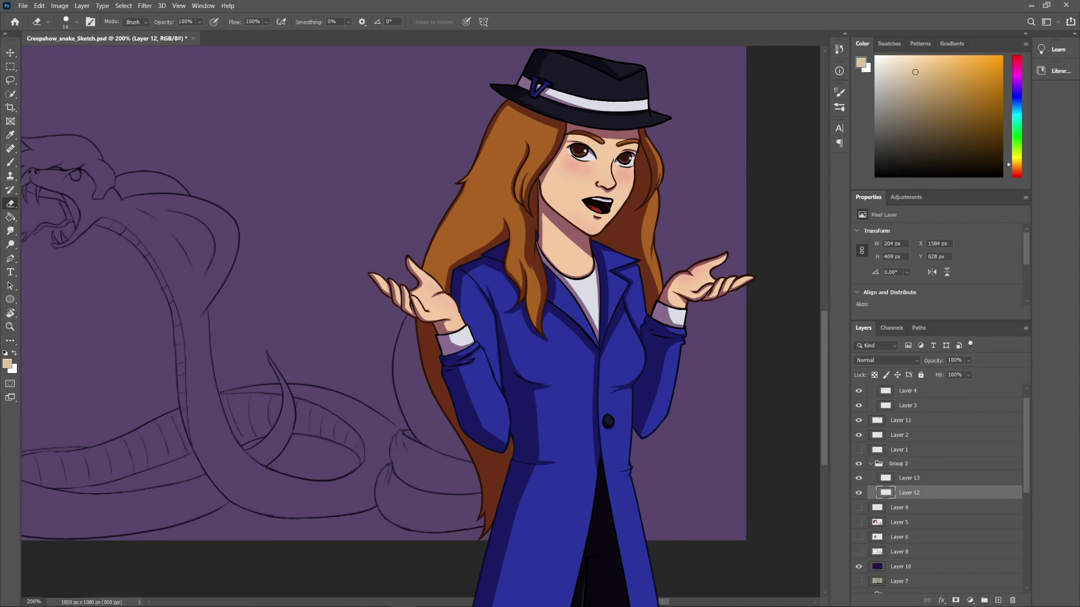
Step: Create Layer 14 above Layer 12 and fill the hat-wearing snake's hair with flat reddish brown
{"action": "key", "text": "b"}
{"action": "key", "text": "ctrl+shift+alt+n"}
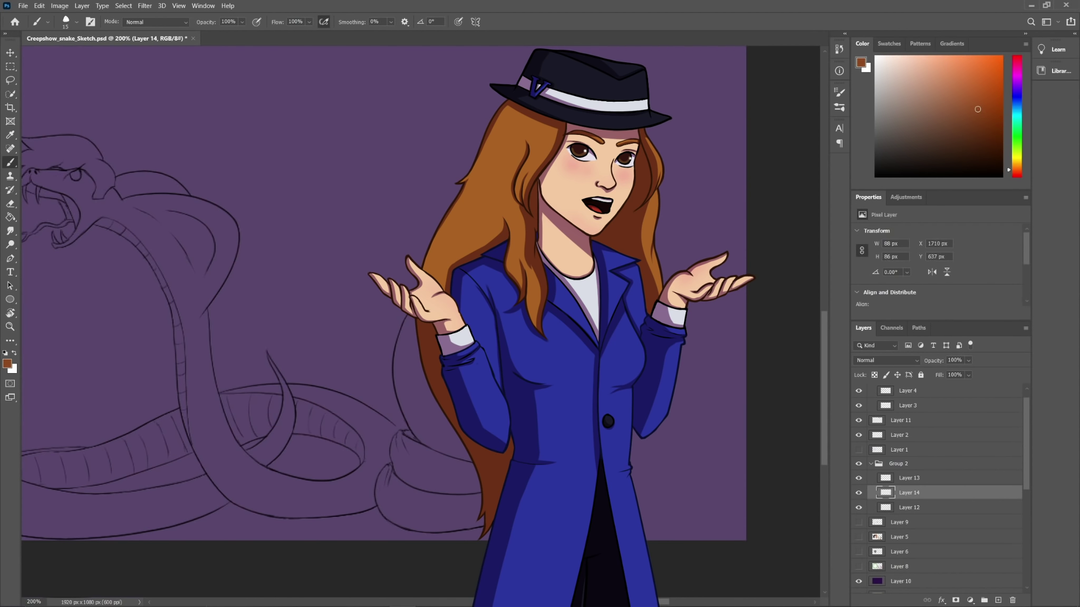
{"action": "left_click", "coordinate": [76, 22]}
{"action": "key", "text": "ctrl+plus"}
{"action": "left_click_drag", "start_coordinate": [528, 263], "coordinate": [344, 362]}
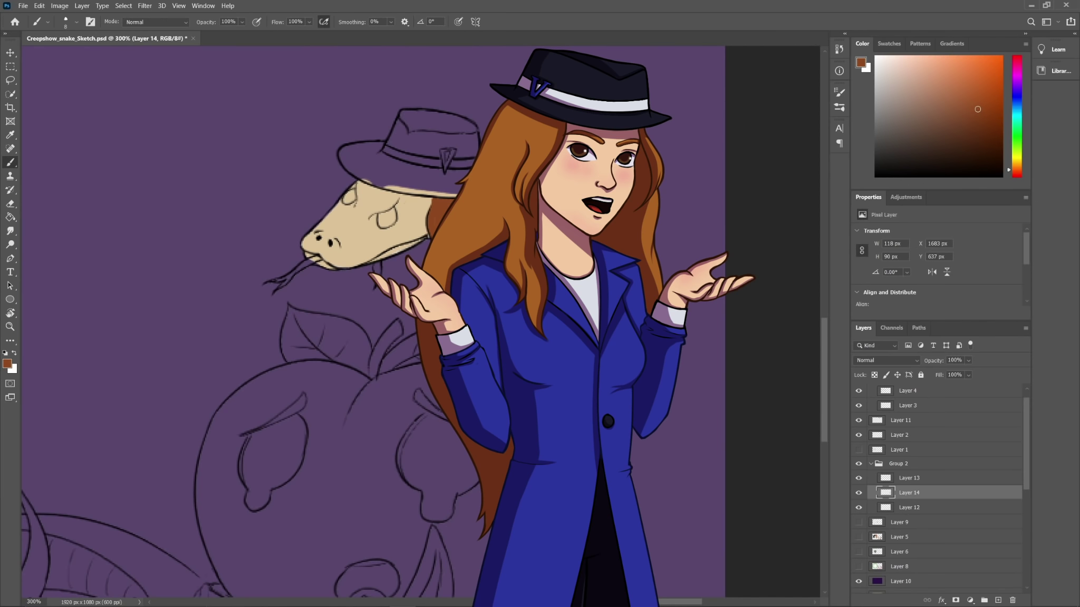
{"action": "left_click_drag", "start_coordinate": [377, 264], "coordinate": [376, 273]}
Step: Colour the hat-wearing snake's forked tongue red and its eyes dark brown on Layer 14
{"action": "left_click", "coordinate": [474, 232], "text": "alt"}
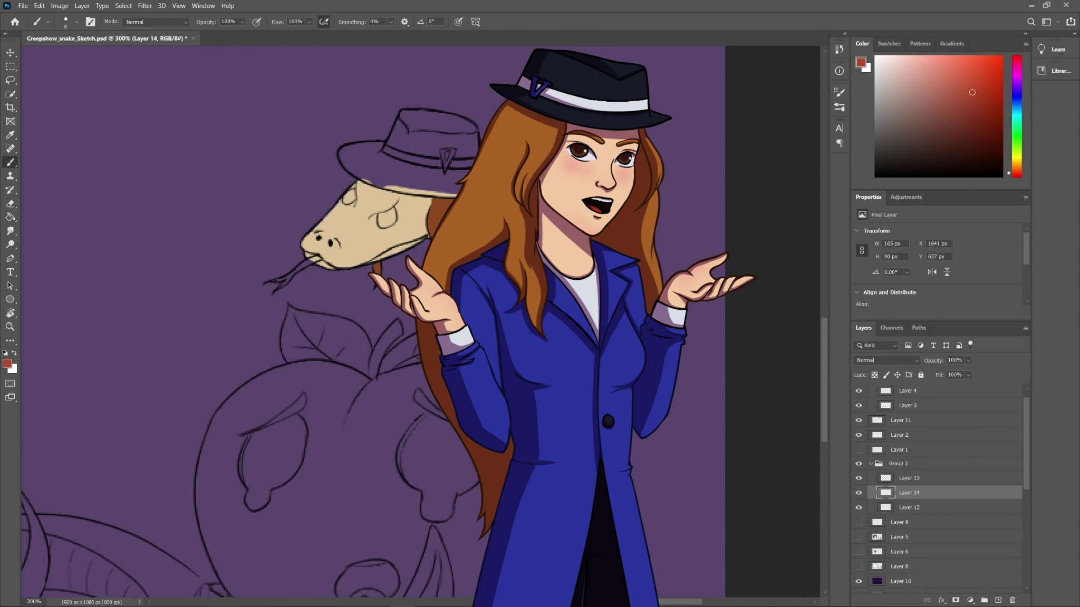
{"action": "mouse_move", "coordinate": [1016, 173]}
{"action": "left_mouse_down"}
{"action": "mouse_move", "coordinate": [1017, 156]}
{"action": "mouse_move", "coordinate": [1016, 171]}
{"action": "left_mouse_up"}
{"action": "left_click", "coordinate": [983, 125]}
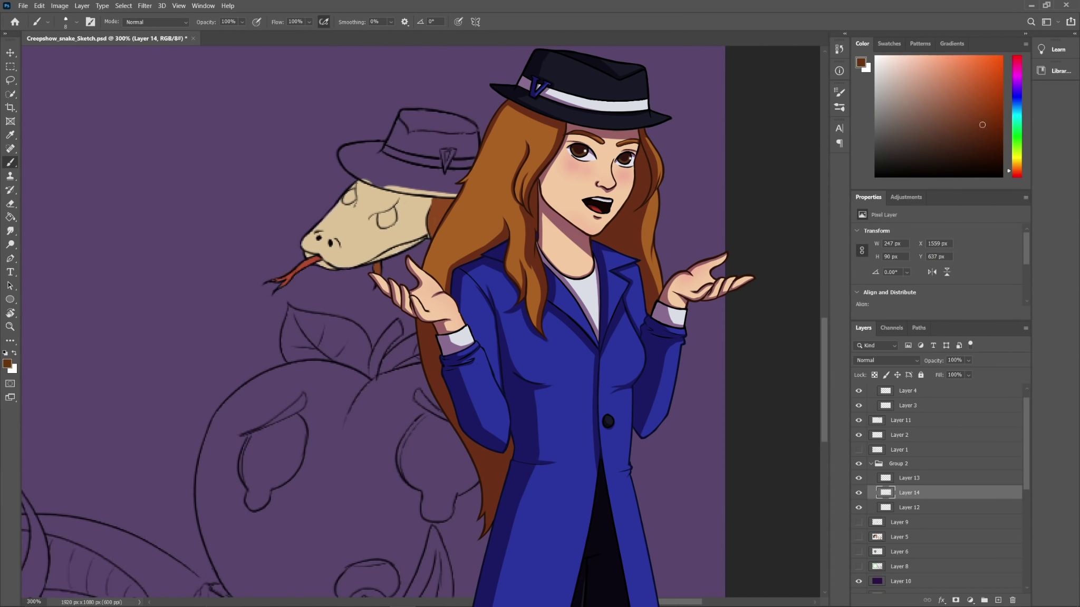
Step: Touch up the snake's tan face on Layer 12 and check it by toggling Layer 14's visibility
{"action": "left_click", "coordinate": [909, 507]}
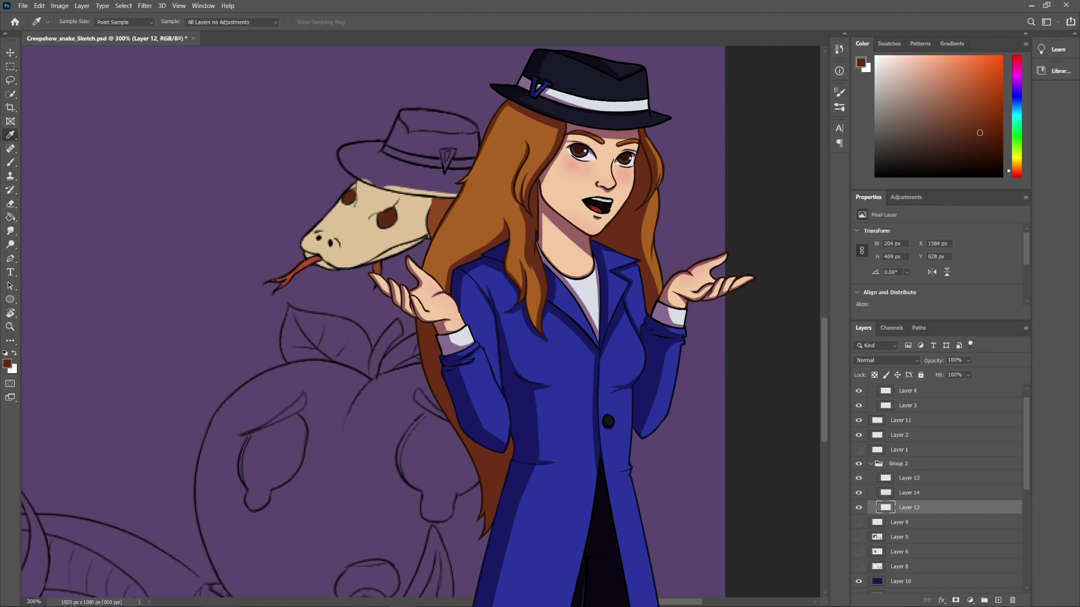
{"action": "left_click", "coordinate": [364, 232], "text": "alt"}
{"action": "left_click", "coordinate": [909, 493]}
{"action": "left_click", "coordinate": [858, 493]}
{"action": "left_click", "coordinate": [858, 493]}
Step: Fill the snake's hat with flat near-black on Layer 13
{"action": "left_click", "coordinate": [909, 478]}
{"action": "left_click", "coordinate": [445, 168], "text": "alt"}
{"action": "mouse_move", "coordinate": [456, 182]}
{"action": "left_mouse_down"}
{"action": "mouse_move", "coordinate": [360, 152]}
{"action": "mouse_move", "coordinate": [442, 190]}
{"action": "mouse_move", "coordinate": [358, 145]}
{"action": "mouse_move", "coordinate": [464, 119]}
{"action": "mouse_move", "coordinate": [401, 144]}
{"action": "mouse_move", "coordinate": [466, 144]}
{"action": "left_mouse_up"}
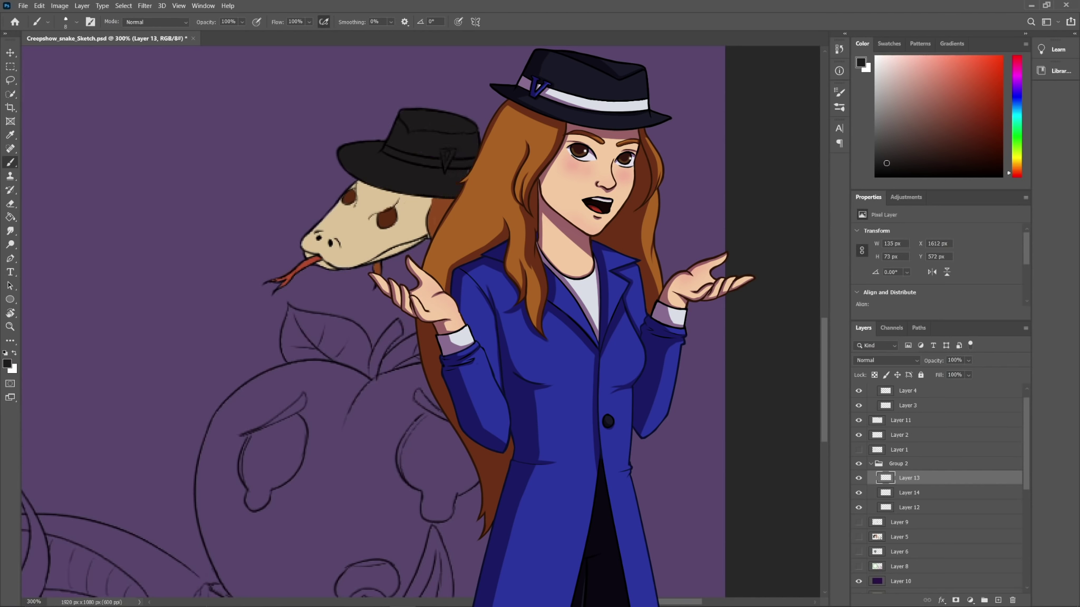
Step: Create Layer 15 above Layer 13 and colour the hat band white and the V emblem and coat blue
{"action": "left_click", "coordinate": [999, 601]}
{"action": "left_click", "coordinate": [596, 103], "text": "alt"}
{"action": "mouse_move", "coordinate": [385, 151]}
{"action": "left_mouse_down"}
{"action": "mouse_move", "coordinate": [473, 164]}
{"action": "mouse_move", "coordinate": [452, 153]}
{"action": "left_mouse_up"}
{"action": "key", "text": "e"}
{"action": "left_click", "coordinate": [528, 316], "text": "alt"}
{"action": "key", "text": "b"}
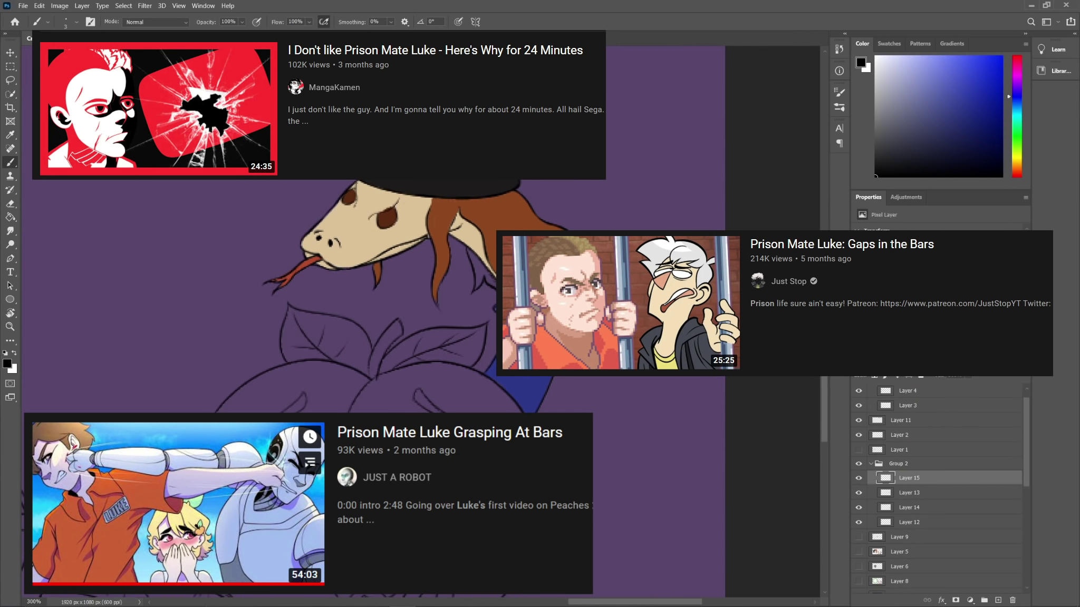
Step: Hide the purple Layer 10 and touch up the snake's tan skin on Layer 12 and brown hair on Layer 14
{"action": "scroll", "coordinate": [938, 490], "scroll_direction": "down", "scroll_amount": 3}
{"action": "left_click", "coordinate": [858, 539]}
{"action": "left_click", "coordinate": [909, 465]}
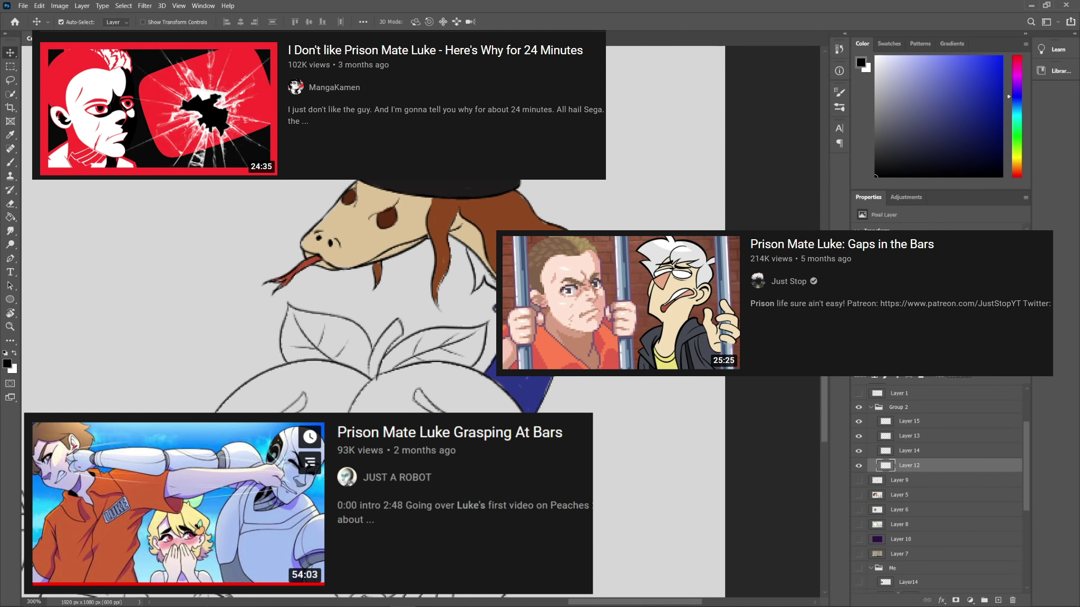
{"action": "left_click", "coordinate": [333, 224], "text": "alt"}
{"action": "left_click", "coordinate": [909, 451]}
{"action": "left_click", "coordinate": [493, 214], "text": "alt"}
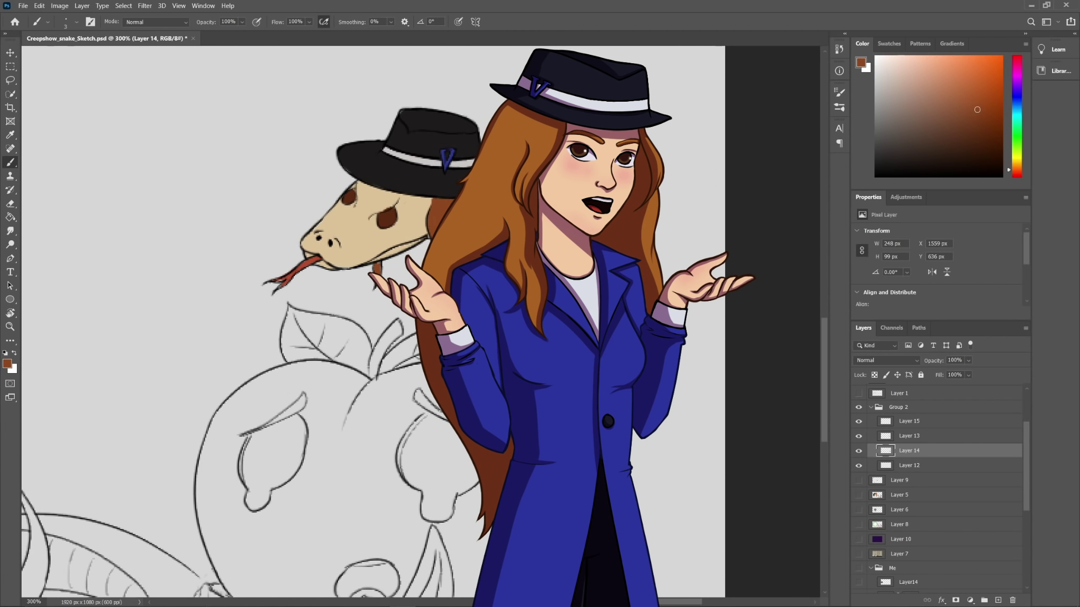
Step: Clean up the snake's brown hair on Layer 14 and its near-black hat on Layer 13 with sampled colours
{"action": "left_click", "coordinate": [446, 161], "text": "alt"}
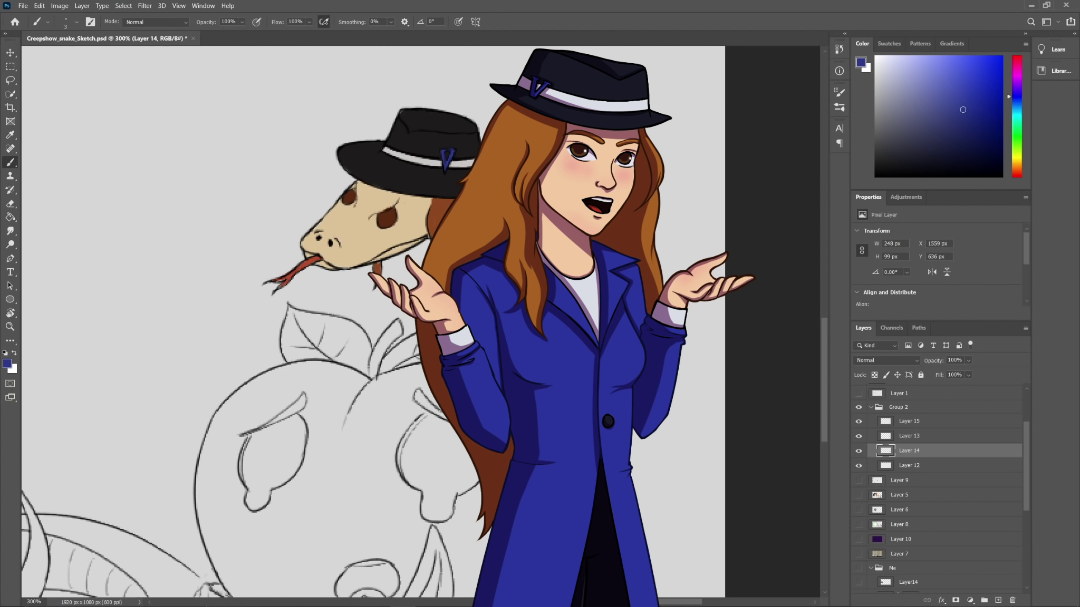
{"action": "left_click", "coordinate": [909, 422]}
{"action": "left_click", "coordinate": [909, 451]}
{"action": "key", "text": "e"}
{"action": "key", "text": "b"}
{"action": "left_click", "coordinate": [442, 212], "text": "alt"}
{"action": "left_click", "coordinate": [909, 436]}
{"action": "left_click", "coordinate": [420, 121], "text": "alt"}
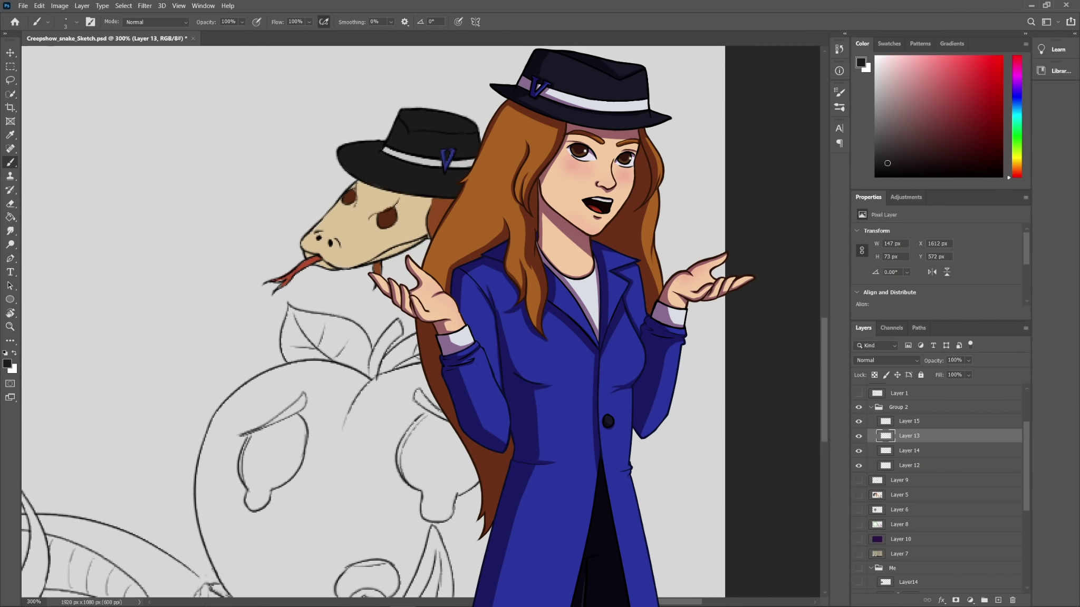
Step: Make Layer 15 active, sample the hat emblem's blue and switch to a different brush for the blue areas
{"action": "left_click", "coordinate": [909, 421]}
{"action": "left_click", "coordinate": [446, 161], "text": "alt"}
{"action": "left_click", "coordinate": [77, 22]}
{"action": "double_click", "coordinate": [53, 132]}
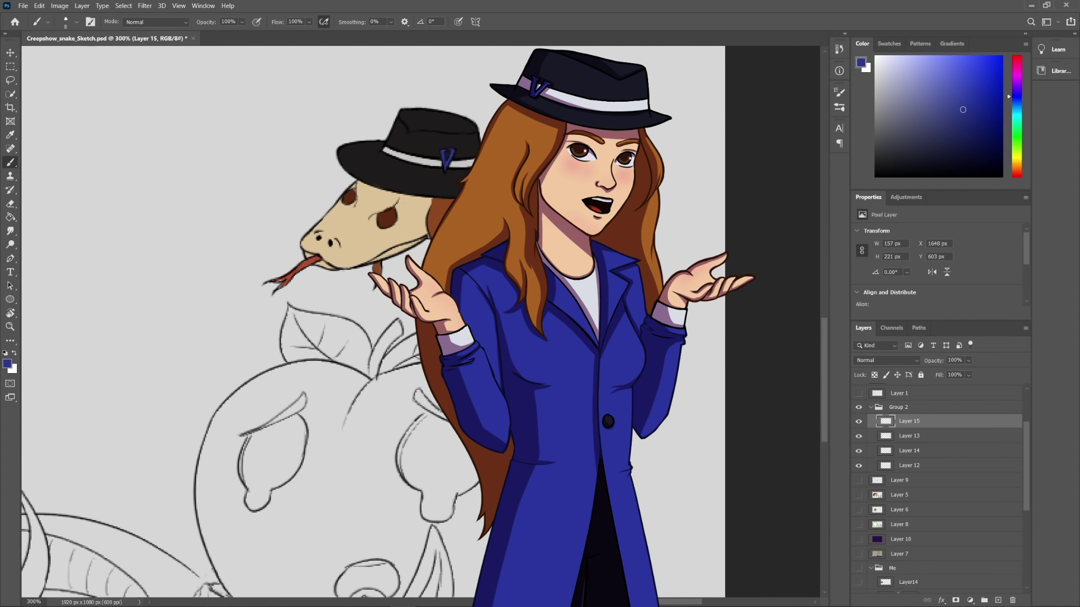
Step: Outline and bucket-fill the blue coat section behind the snake's arm, and paint its edges and cuff in the same blue
{"action": "scroll", "coordinate": [253, 316], "scroll_direction": "down", "scroll_amount": 5}
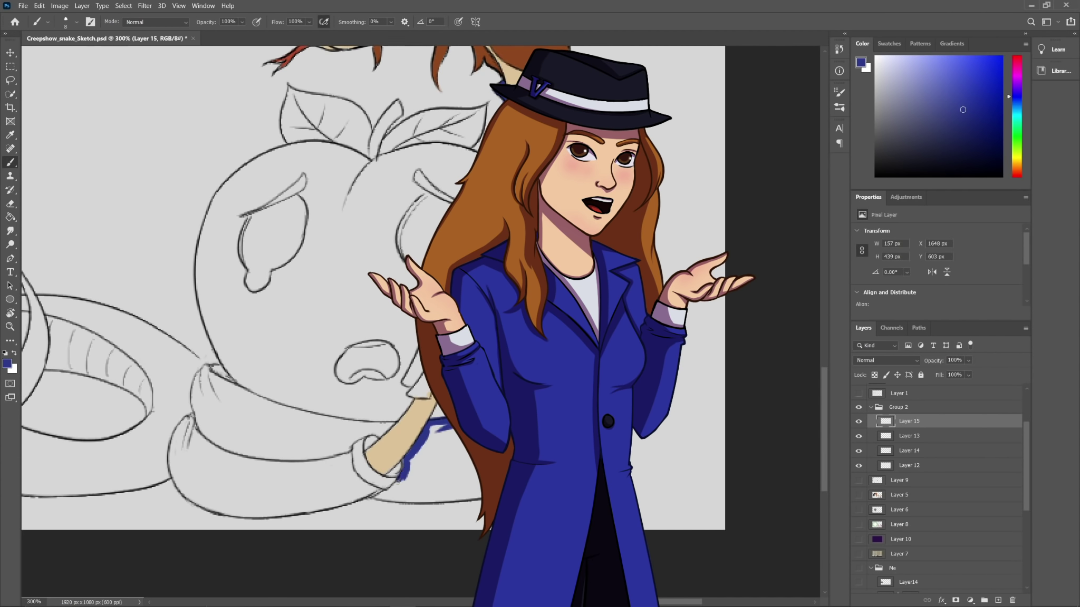
{"action": "left_click_drag", "start_coordinate": [403, 474], "coordinate": [479, 487]}
{"action": "key", "text": "g"}
{"action": "left_click", "coordinate": [421, 456]}
{"action": "key", "text": "b"}
{"action": "left_click_drag", "start_coordinate": [435, 431], "coordinate": [453, 425]}
{"action": "left_click_drag", "start_coordinate": [378, 492], "coordinate": [352, 447]}
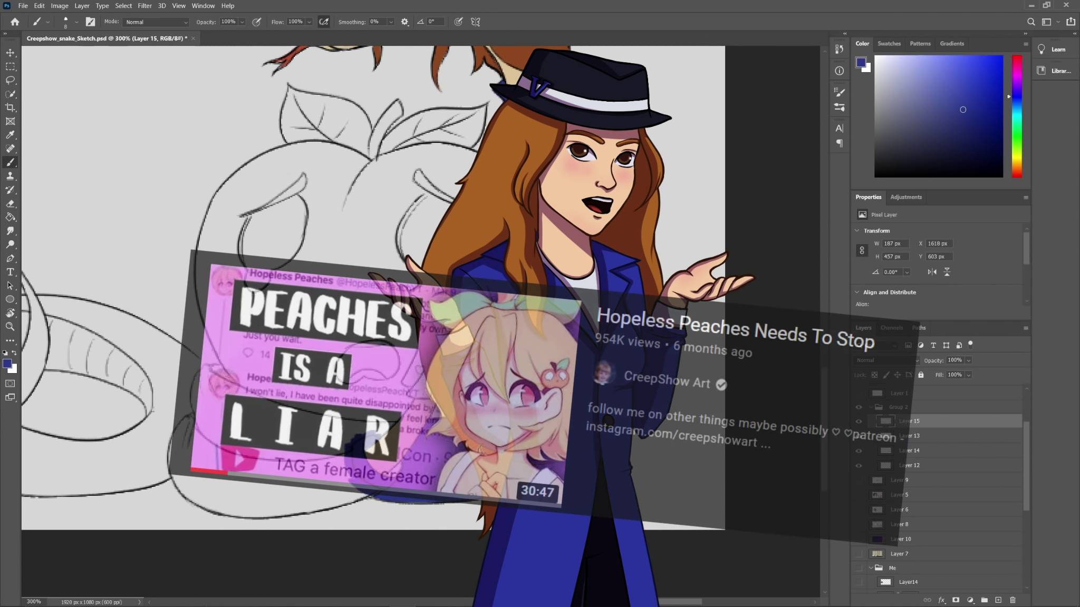
Step: Outline the large coat coil wrapped beneath the peach in blue and bucket-fill it
{"action": "mouse_move", "coordinate": [184, 493]}
{"action": "left_mouse_down"}
{"action": "mouse_move", "coordinate": [194, 377]}
{"action": "mouse_move", "coordinate": [257, 406]}
{"action": "left_mouse_up"}
{"action": "left_click_drag", "start_coordinate": [184, 490], "coordinate": [369, 494]}
{"action": "key", "text": "g"}
{"action": "left_click", "coordinate": [224, 490]}
{"action": "key", "text": "b"}
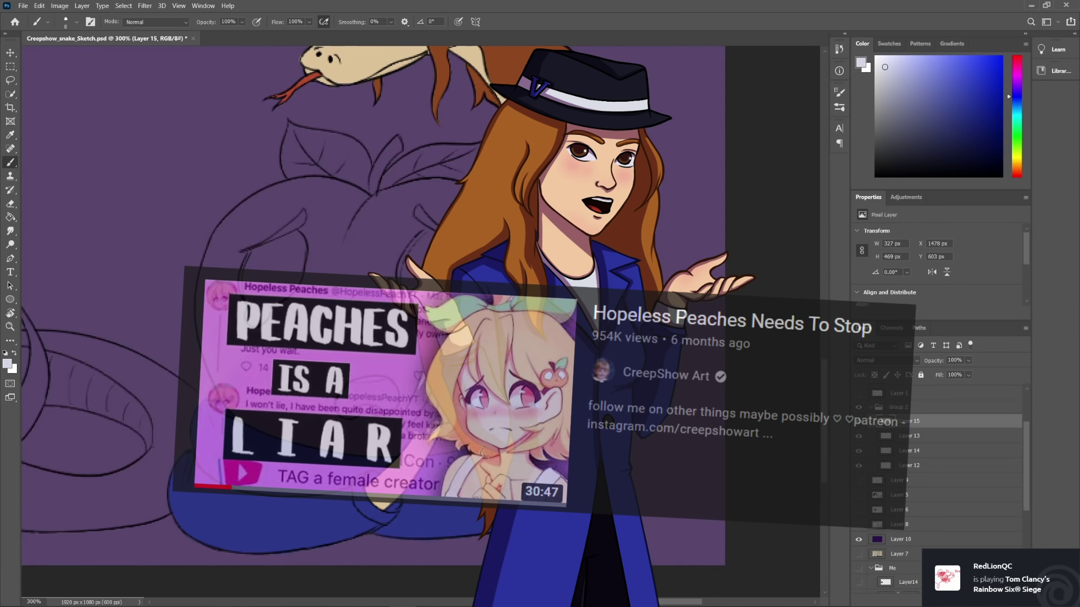
{"action": "key", "text": "e"}
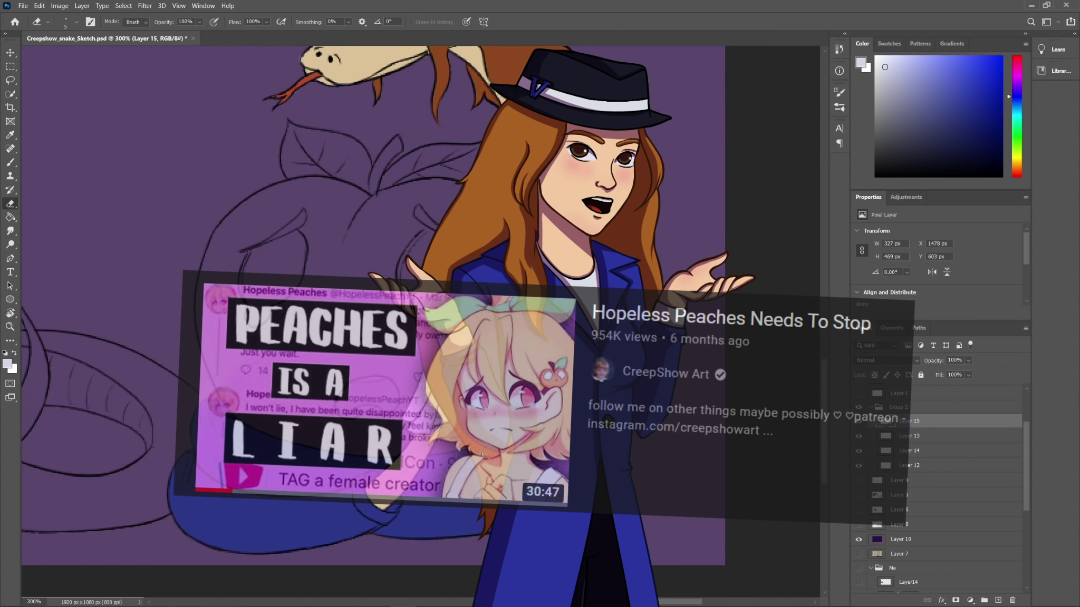
{"action": "left_click", "coordinate": [910, 436]}
{"action": "key", "text": "i"}
{"action": "key", "text": "b"}
{"action": "key", "text": "e"}
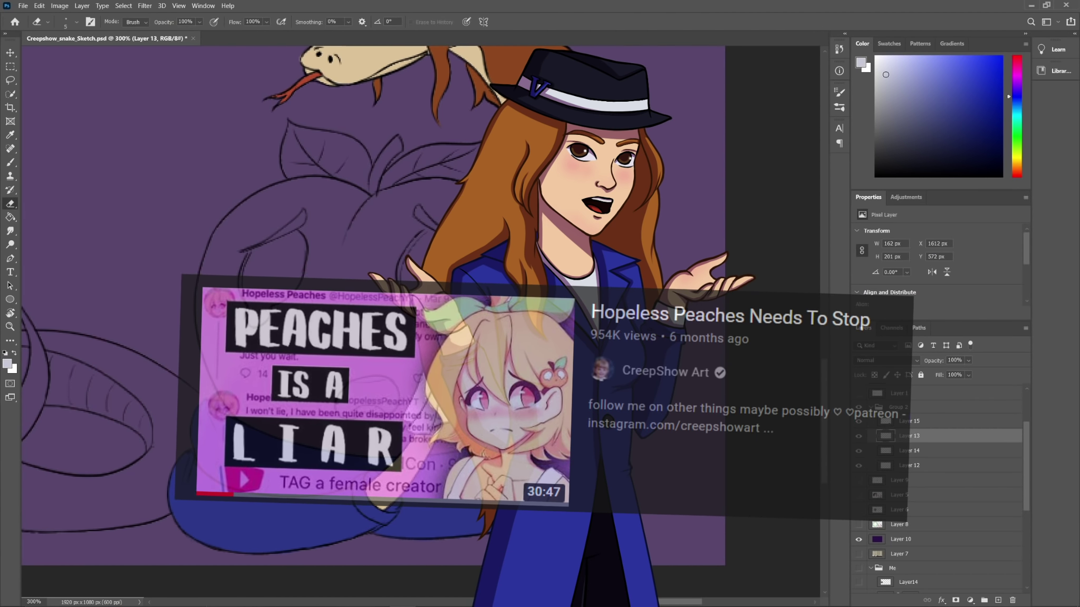
{"action": "left_click", "coordinate": [911, 421]}
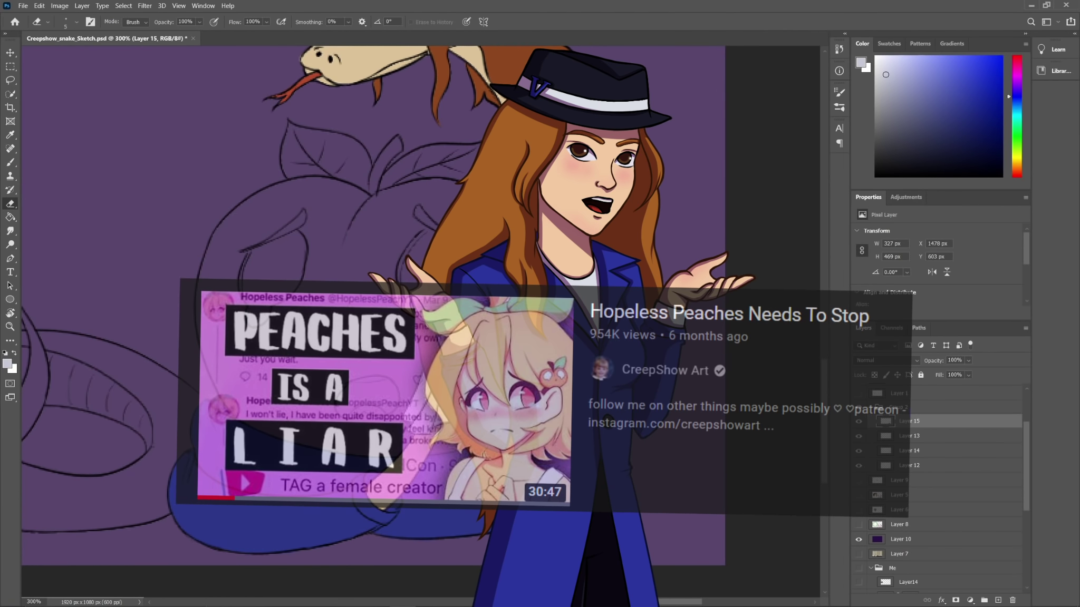
{"action": "scroll", "coordinate": [369, 316], "scroll_direction": "up", "scroll_amount": 4}
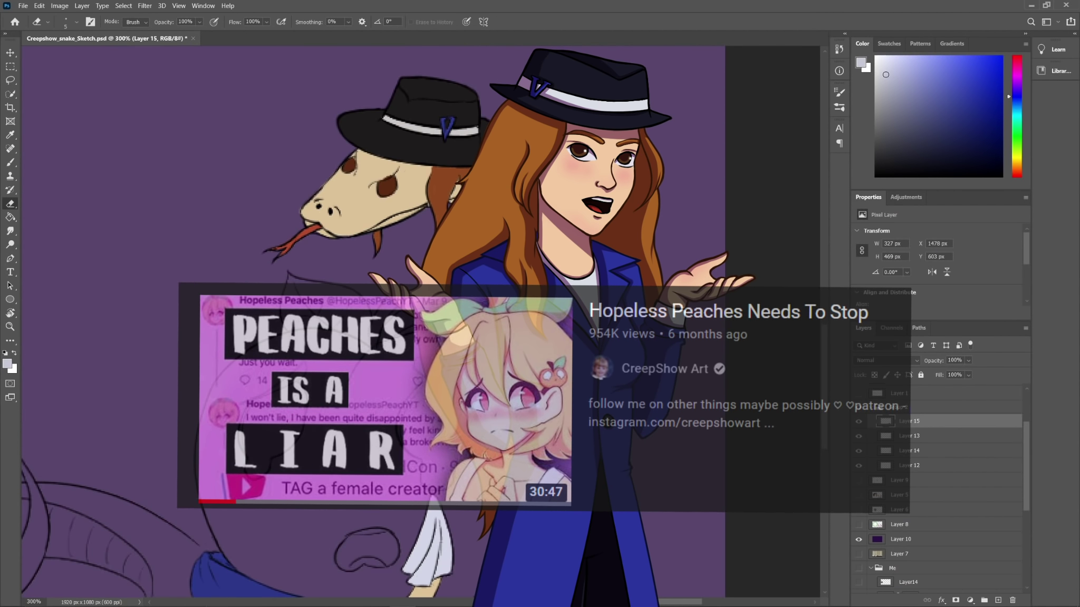
{"action": "scroll", "coordinate": [369, 317], "scroll_direction": "down", "scroll_amount": 3}
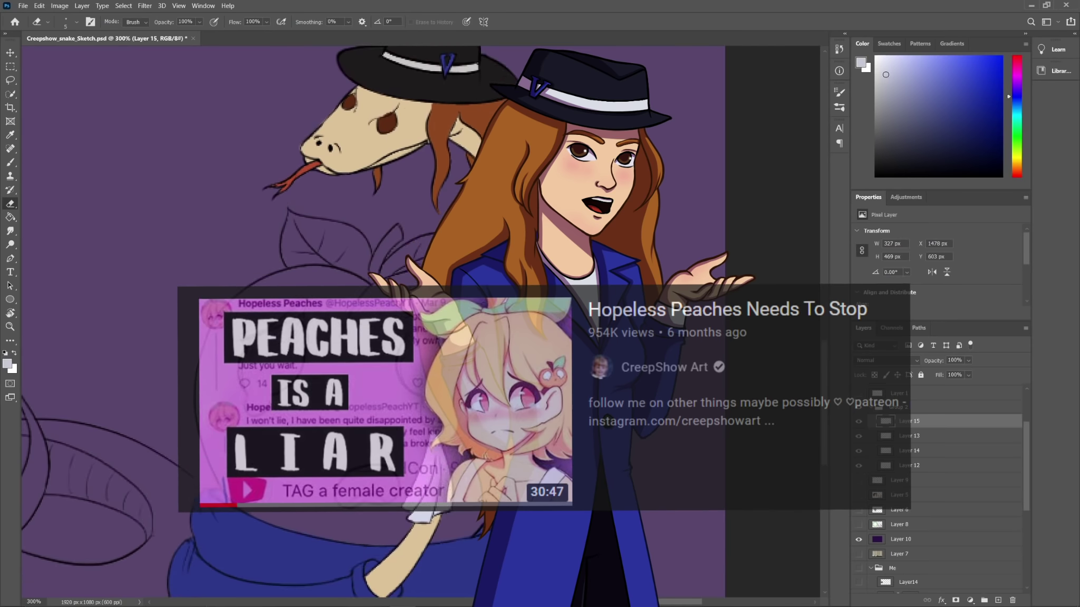
Step: Add two new layers below the snake's colour group, put them in their own group, and select the lower one
{"action": "left_click", "coordinate": [910, 481]}
{"action": "left_click", "coordinate": [998, 600]}
{"action": "left_click", "coordinate": [998, 601]}
{"action": "left_click", "coordinate": [900, 496], "text": "shift"}
{"action": "key", "text": "ctrl+g"}
{"action": "left_click", "coordinate": [871, 480]}
{"action": "left_click", "coordinate": [909, 508]}
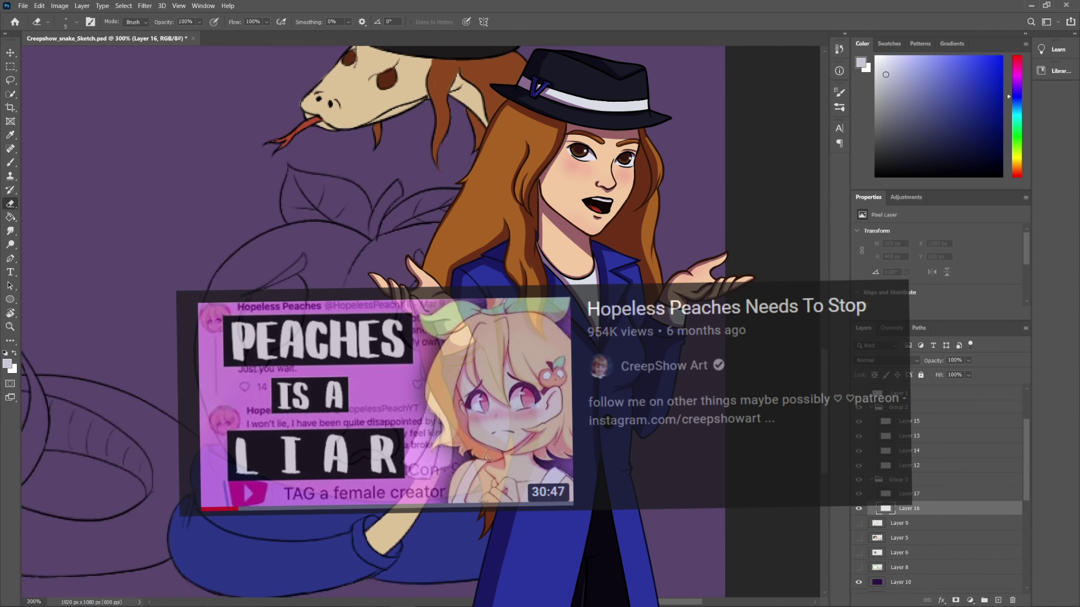
Step: Choose a muted salmon pink and paint the peach's body up to its outline, including the rounded upper edge
{"action": "left_click", "coordinate": [1016, 172]}
{"action": "left_click", "coordinate": [932, 81]}
{"action": "key", "text": "b"}
{"action": "left_click", "coordinate": [77, 21]}
{"action": "left_click_drag", "start_coordinate": [62, 55], "coordinate": [66, 56]}
{"action": "left_click_drag", "start_coordinate": [347, 300], "coordinate": [364, 374]}
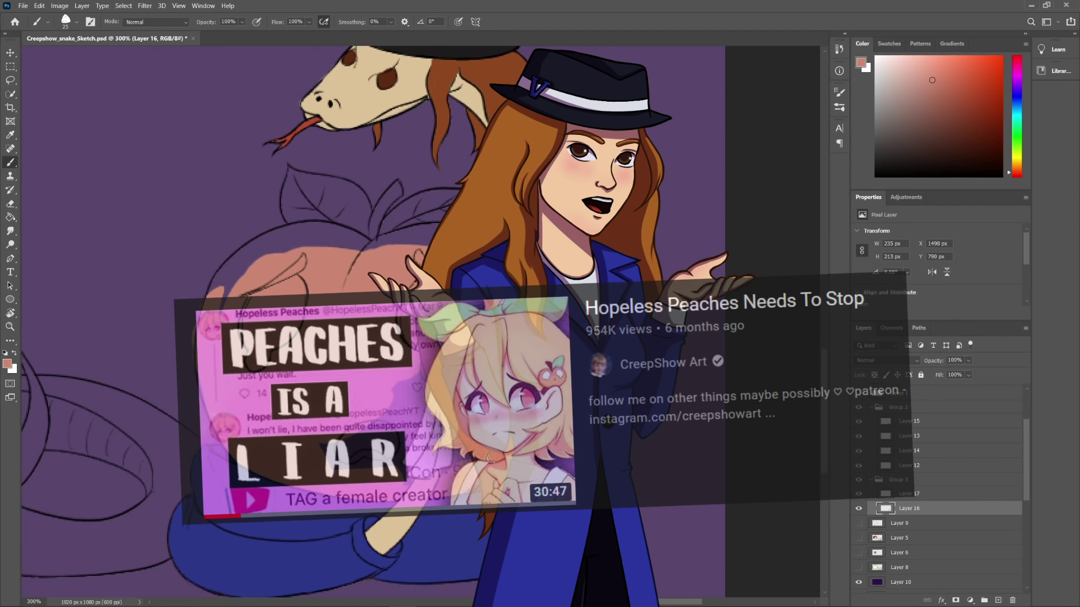
{"action": "key", "text": "e"}
{"action": "key", "text": "b"}
{"action": "left_click_drag", "start_coordinate": [255, 236], "coordinate": [437, 233]}
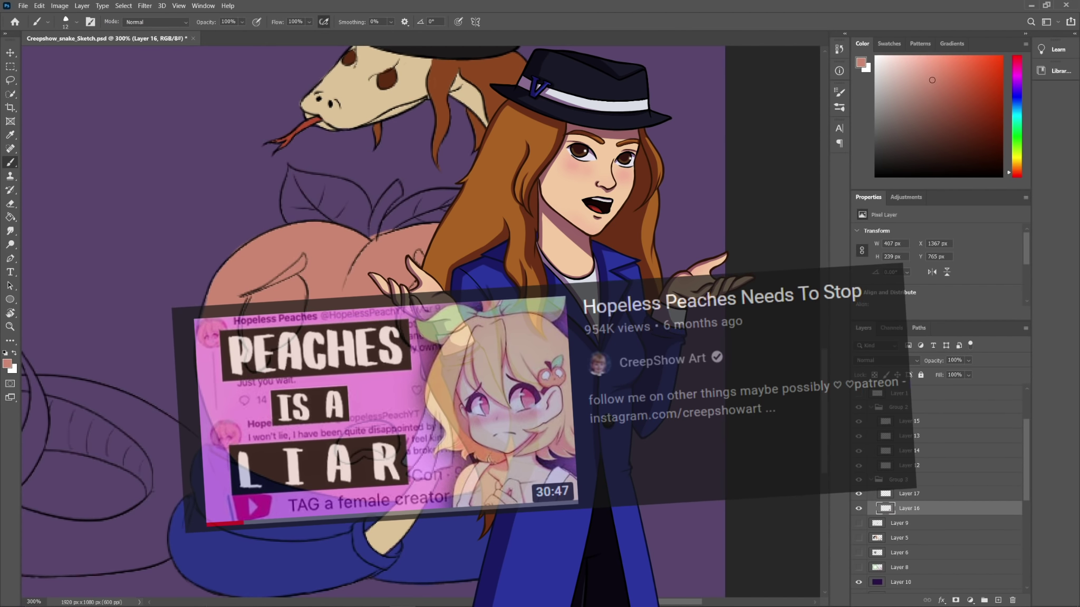
{"action": "key", "text": "e"}
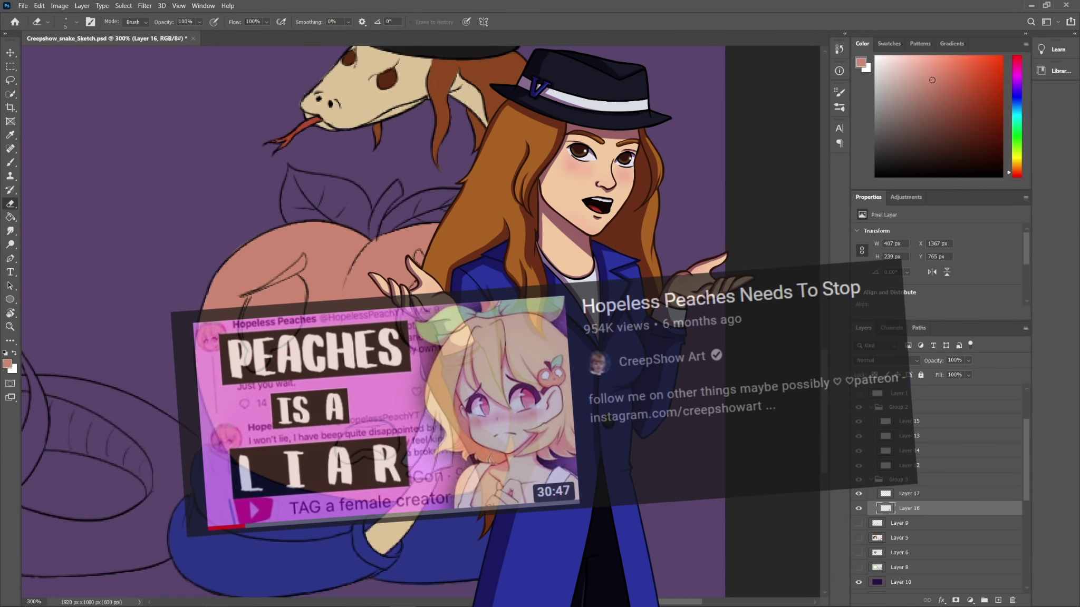
Step: Paint the peach's watery eye pale blue on the layer above the body colour
{"action": "left_click", "coordinate": [909, 493]}
{"action": "left_click", "coordinate": [875, 57]}
{"action": "key", "text": "b"}
{"action": "left_click", "coordinate": [1016, 109]}
{"action": "left_click", "coordinate": [894, 68]}
{"action": "left_click_drag", "start_coordinate": [272, 296], "coordinate": [266, 322]}
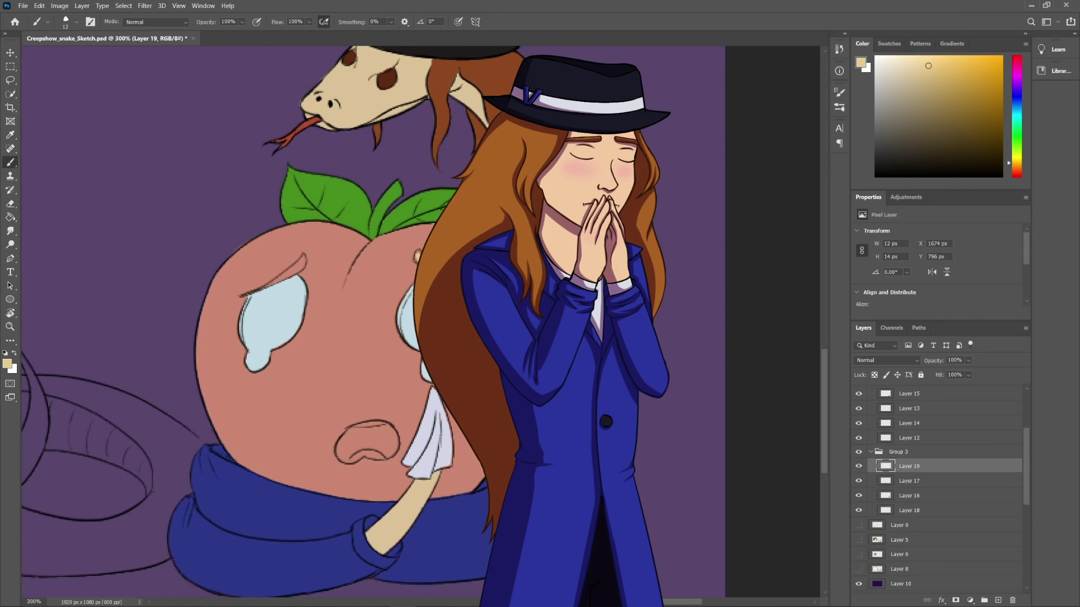
Step: Paint the peach's slanted eyebrow golden yellow and sample the eye's pale blue on the eye layer
{"action": "left_click_drag", "start_coordinate": [287, 273], "coordinate": [264, 287]}
{"action": "key", "text": "e"}
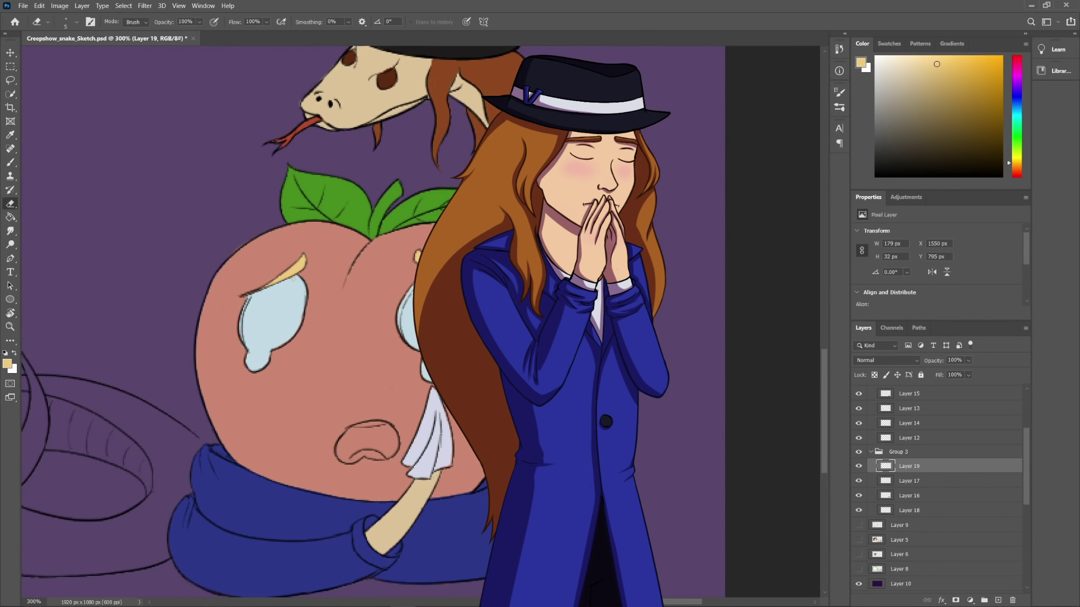
{"action": "double_click", "coordinate": [949, 495]}
{"action": "key", "text": "Escape"}
{"action": "left_click", "coordinate": [949, 481]}
{"action": "key", "text": "i"}
{"action": "left_click", "coordinate": [274, 322]}
{"action": "key", "text": "b"}
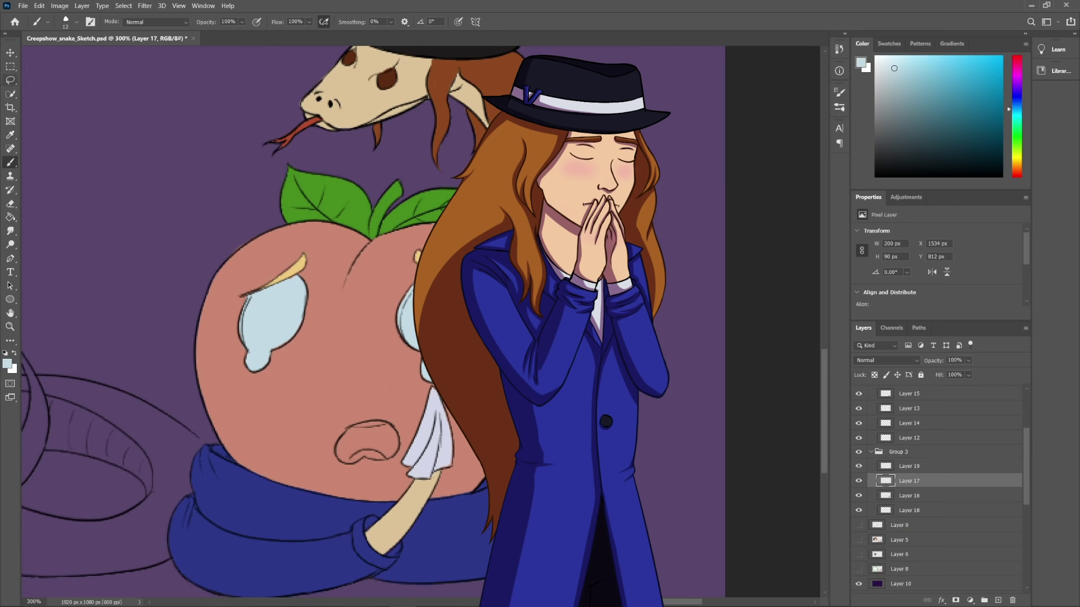
Step: Sample the handkerchief's pale lavender and paint over its lower edge
{"action": "key", "text": "i"}
{"action": "left_click", "coordinate": [949, 394]}
{"action": "left_click", "coordinate": [433, 443]}
{"action": "key", "text": "b"}
{"action": "left_click_drag", "start_coordinate": [444, 458], "coordinate": [449, 467]}
{"action": "scroll", "coordinate": [949, 448], "scroll_direction": "up", "scroll_amount": 2}
Step: Switch to the Eraser and move the layer selection from Layer 12 down into Group 3
{"action": "left_click", "coordinate": [949, 491]}
{"action": "key", "text": "e"}
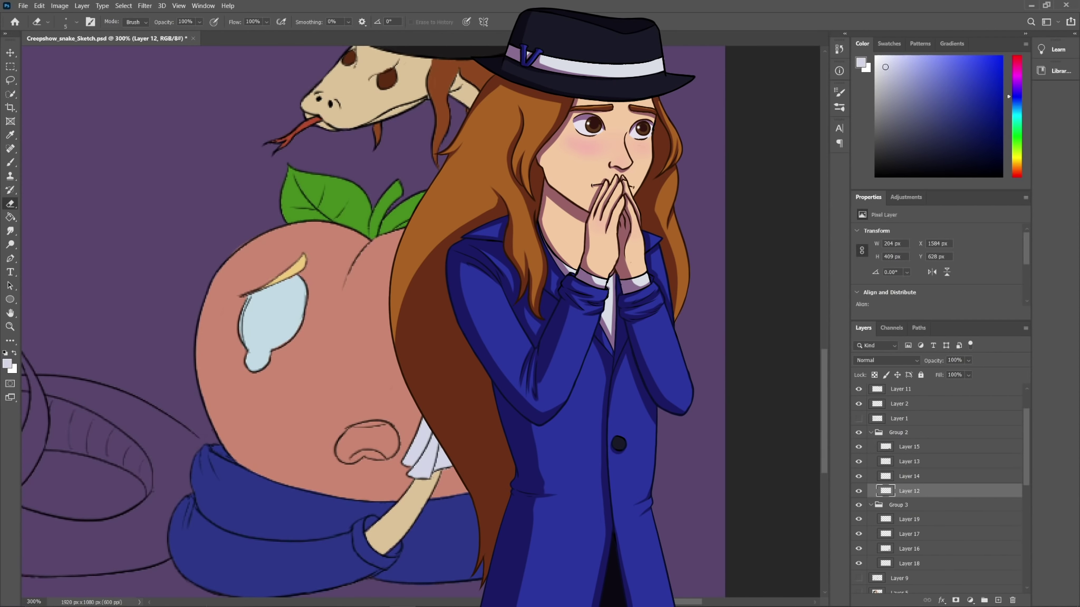
{"action": "key", "text": "alt+bracketleft"}
{"action": "key", "text": "alt+bracketleft"}
{"action": "key", "text": "alt+bracketleft"}
{"action": "key", "text": "alt+bracketleft"}
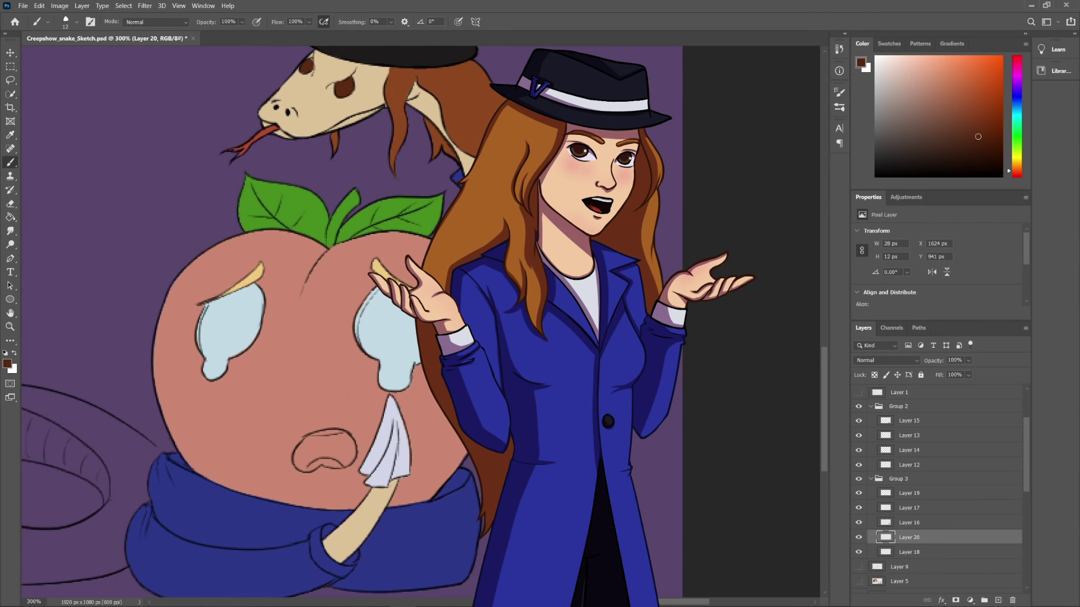
Step: Move the mouth layer above the peach's body layer and paint inside the open mouth with sampled colours
{"action": "key", "text": "ctrl+bracketright"}
{"action": "left_click", "coordinate": [76, 22]}
{"action": "mouse_move", "coordinate": [349, 393]}
{"action": "left_mouse_down"}
{"action": "mouse_move", "coordinate": [316, 467]}
{"action": "mouse_move", "coordinate": [337, 446]}
{"action": "mouse_move", "coordinate": [312, 444]}
{"action": "mouse_move", "coordinate": [343, 432]}
{"action": "left_mouse_up"}
{"action": "key", "text": "ctrl+z"}
{"action": "left_click", "coordinate": [393, 364], "text": "alt"}
{"action": "left_click", "coordinate": [331, 433], "text": "alt"}
{"action": "left_click", "coordinate": [337, 480], "text": "alt"}
{"action": "left_click_drag", "start_coordinate": [311, 467], "coordinate": [339, 466]}
{"action": "key", "text": "e"}
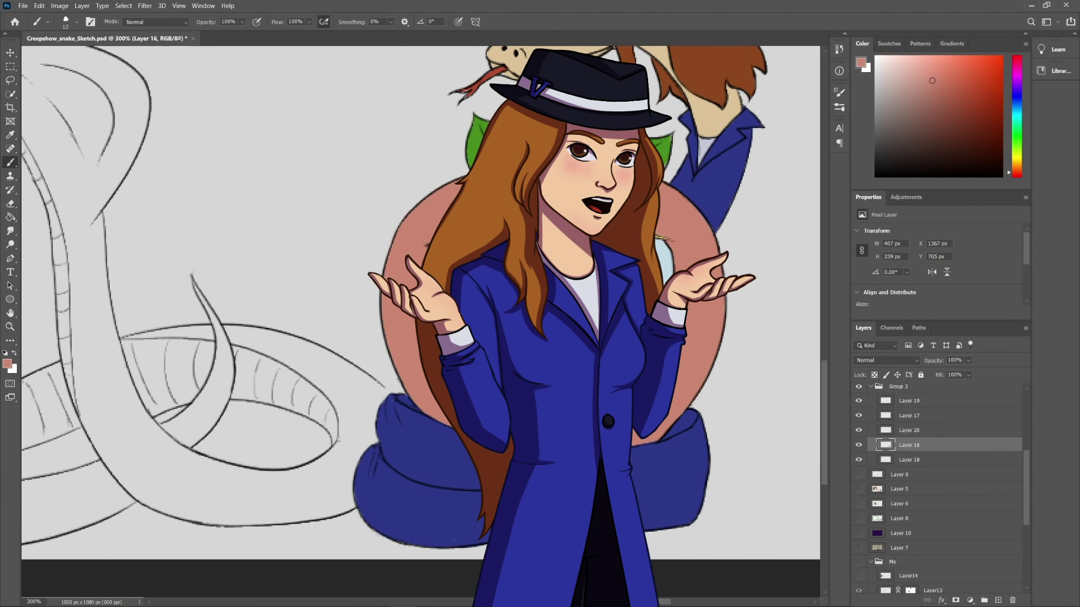
Step: Sample the leaf's green as the brush colour
{"action": "left_click", "coordinate": [477, 143], "text": "ctrl"}
{"action": "left_click", "coordinate": [477, 143], "text": "alt"}
{"action": "key", "text": "e"}
{"action": "key", "text": "b"}
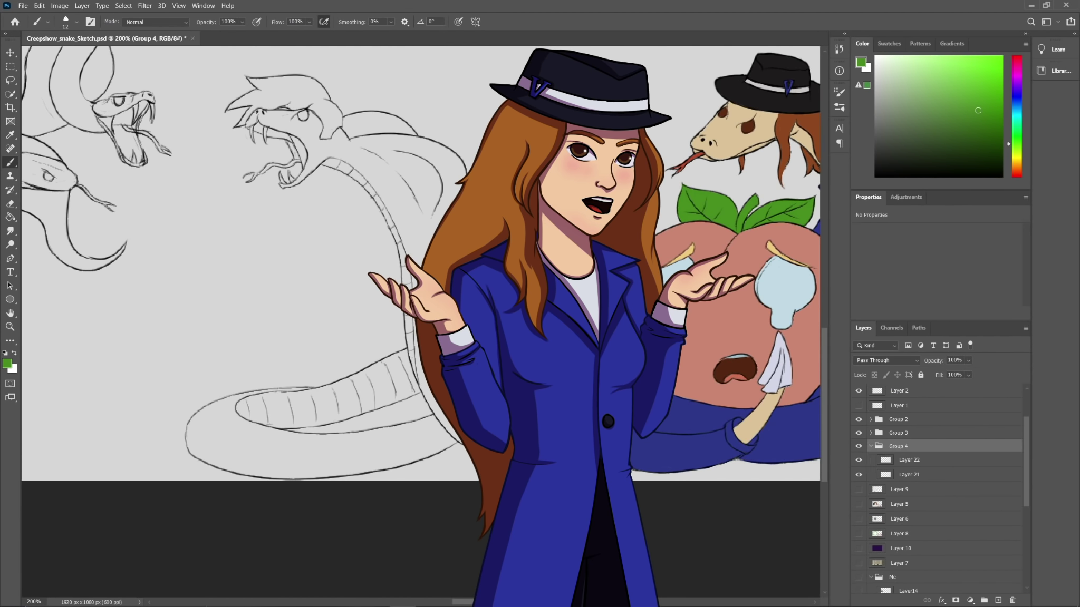
Step: Select the lower layer in Group 4, choose a light teal, and paint the head and jaw of the fanged snake
{"action": "left_click", "coordinate": [909, 475]}
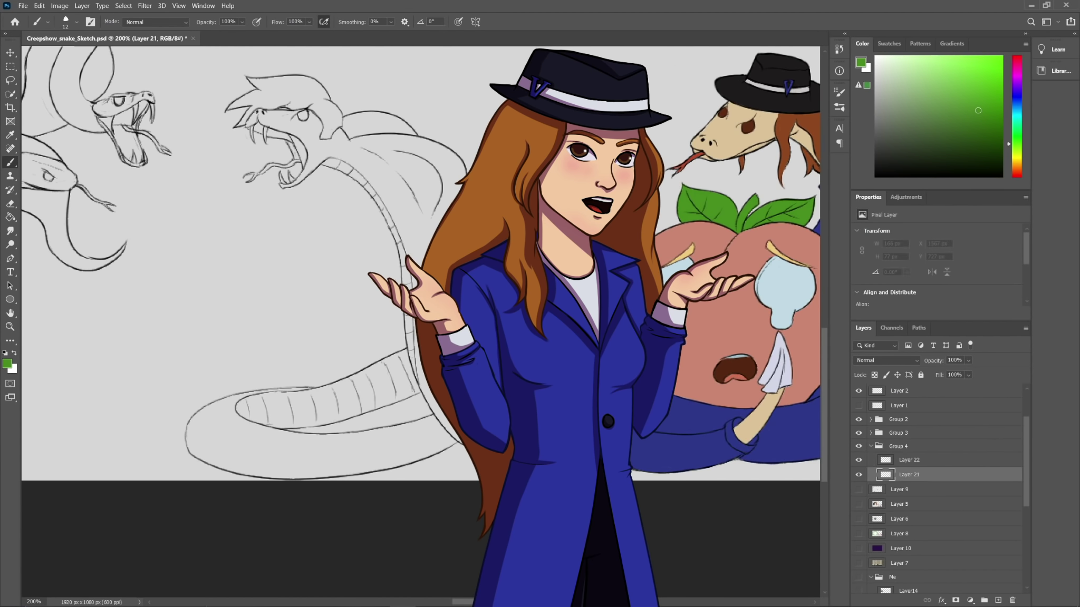
{"action": "left_click_drag", "start_coordinate": [270, 117], "coordinate": [311, 130]}
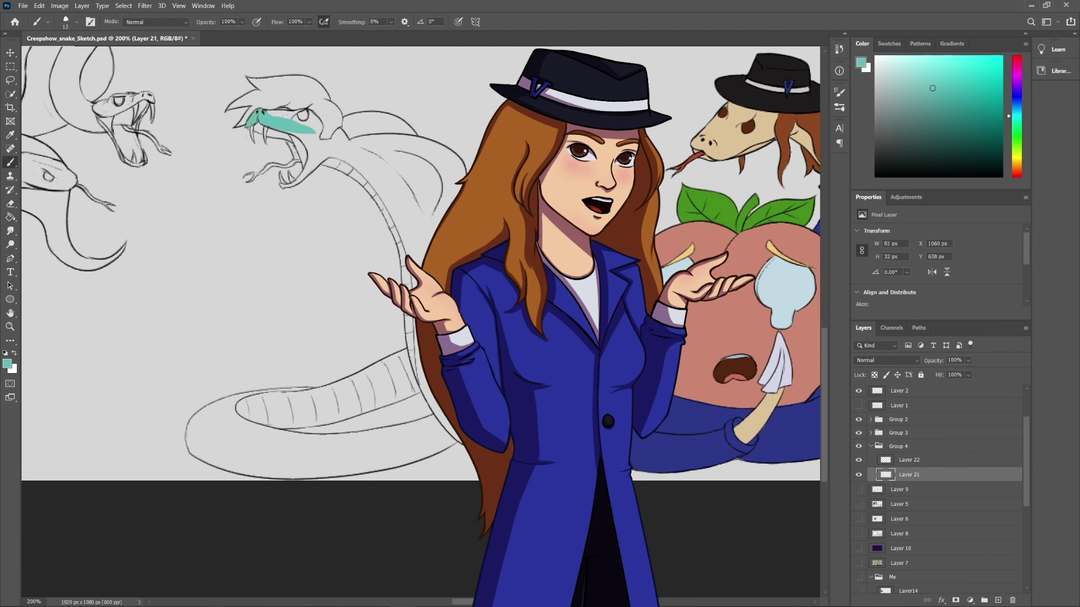
{"action": "key", "text": "e"}
{"action": "left_click_drag", "start_coordinate": [298, 163], "coordinate": [284, 187]}
{"action": "key", "text": "b"}
{"action": "key", "text": "e"}
{"action": "key", "text": "b"}
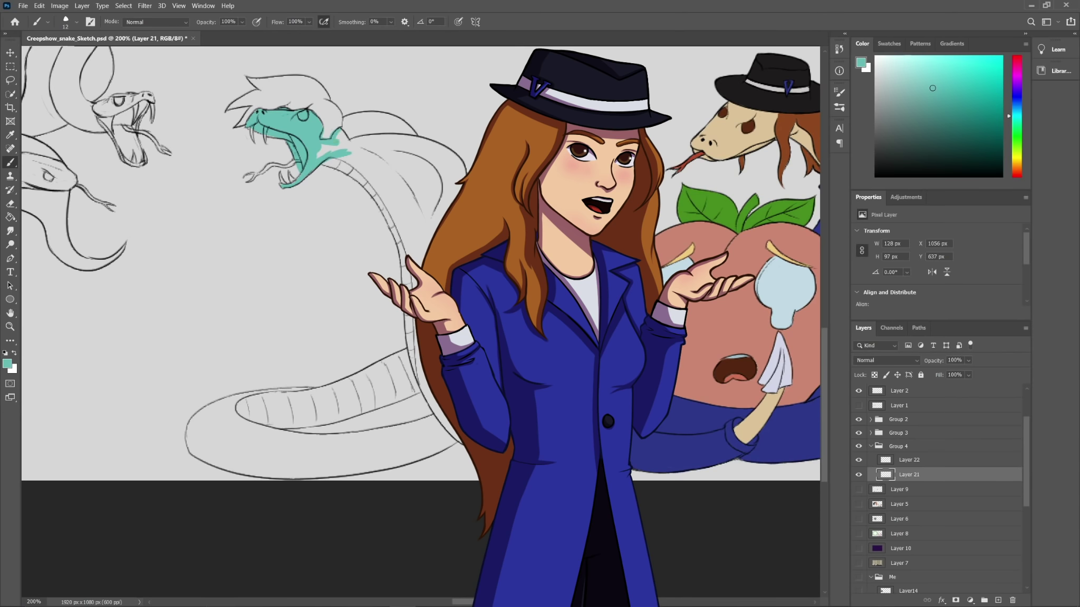
Step: Paint the teal base colour over the fanged snake's hood and down its neck
{"action": "left_click_drag", "start_coordinate": [342, 128], "coordinate": [415, 138]}
{"action": "key", "text": "e"}
{"action": "key", "text": "b"}
{"action": "left_click_drag", "start_coordinate": [328, 157], "coordinate": [394, 202]}
{"action": "left_click_drag", "start_coordinate": [351, 150], "coordinate": [429, 214]}
{"action": "mouse_move", "coordinate": [332, 148]}
{"action": "left_mouse_down"}
{"action": "mouse_move", "coordinate": [370, 142]}
{"action": "mouse_move", "coordinate": [427, 174]}
{"action": "left_mouse_up"}
{"action": "mouse_move", "coordinate": [395, 148]}
{"action": "left_mouse_down"}
{"action": "mouse_move", "coordinate": [430, 204]}
{"action": "mouse_move", "coordinate": [432, 270]}
{"action": "left_mouse_up"}
{"action": "key", "text": "e"}
{"action": "key", "text": "b"}
{"action": "mouse_move", "coordinate": [346, 172]}
{"action": "left_mouse_down"}
{"action": "mouse_move", "coordinate": [390, 211]}
{"action": "mouse_move", "coordinate": [405, 285]}
{"action": "left_mouse_up"}
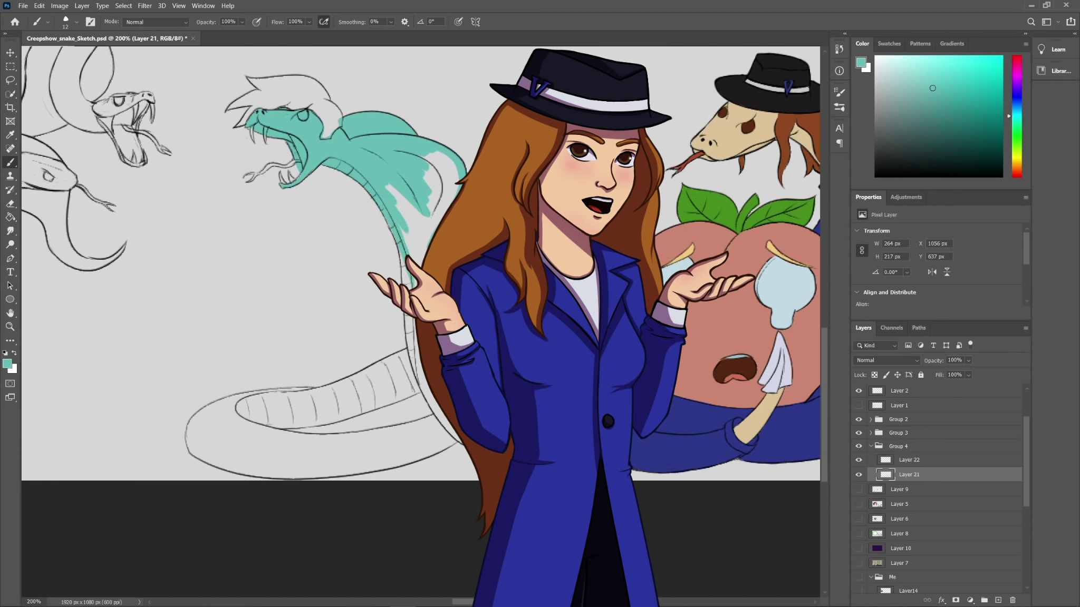
{"action": "left_click_drag", "start_coordinate": [390, 190], "coordinate": [414, 369]}
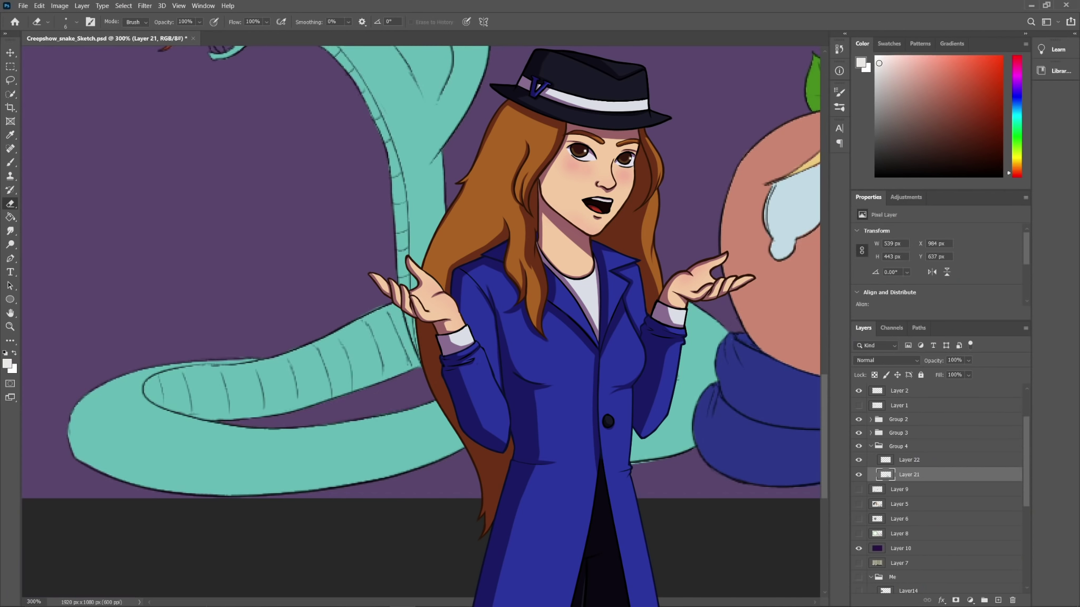
Step: Choose a deep red and paint the teal snake's eye on the upper layer of its group
{"action": "scroll", "coordinate": [422, 316], "scroll_direction": "up", "scroll_amount": 3}
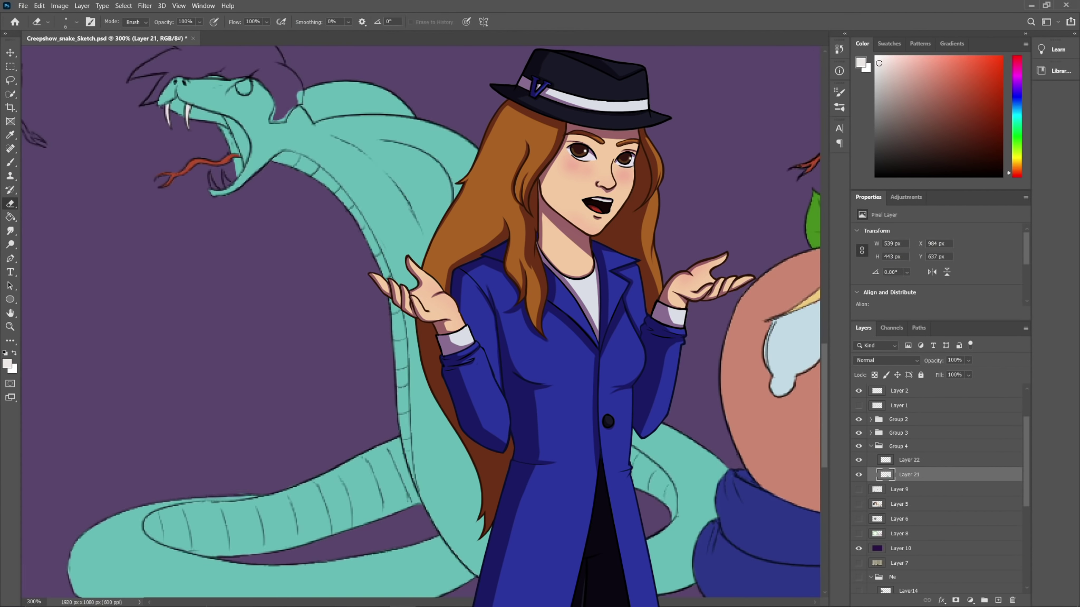
{"action": "scroll", "coordinate": [422, 316], "scroll_direction": "up", "scroll_amount": 2}
{"action": "left_click", "coordinate": [909, 460]}
{"action": "key", "text": "i"}
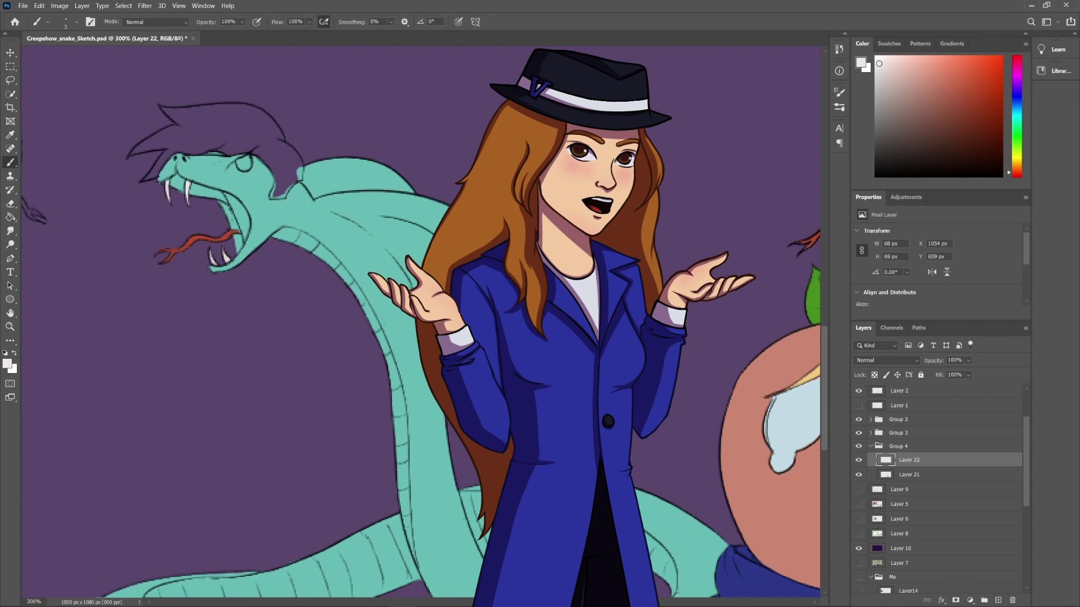
{"action": "left_click", "coordinate": [991, 83]}
{"action": "left_click", "coordinate": [241, 163]}
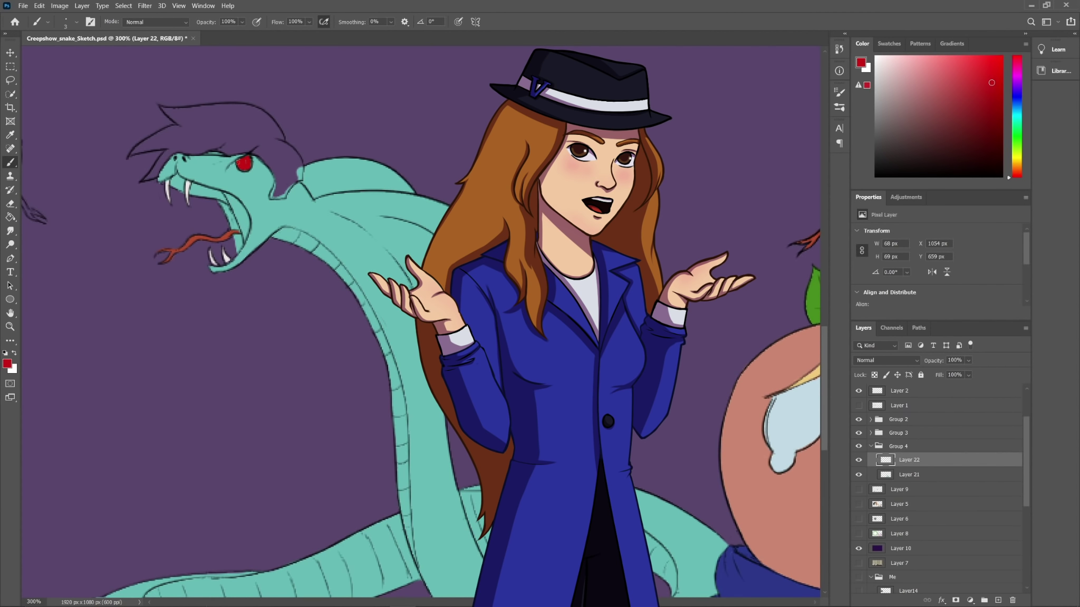
Step: Paint the teal snake's hair with an adjusted brush and hide the purple background layer
{"action": "left_click", "coordinate": [76, 21]}
{"action": "mouse_move", "coordinate": [163, 108]}
{"action": "left_mouse_down"}
{"action": "mouse_move", "coordinate": [211, 115]}
{"action": "mouse_move", "coordinate": [285, 154]}
{"action": "left_mouse_up"}
{"action": "left_click", "coordinate": [79, 158]}
{"action": "left_click", "coordinate": [858, 549]}
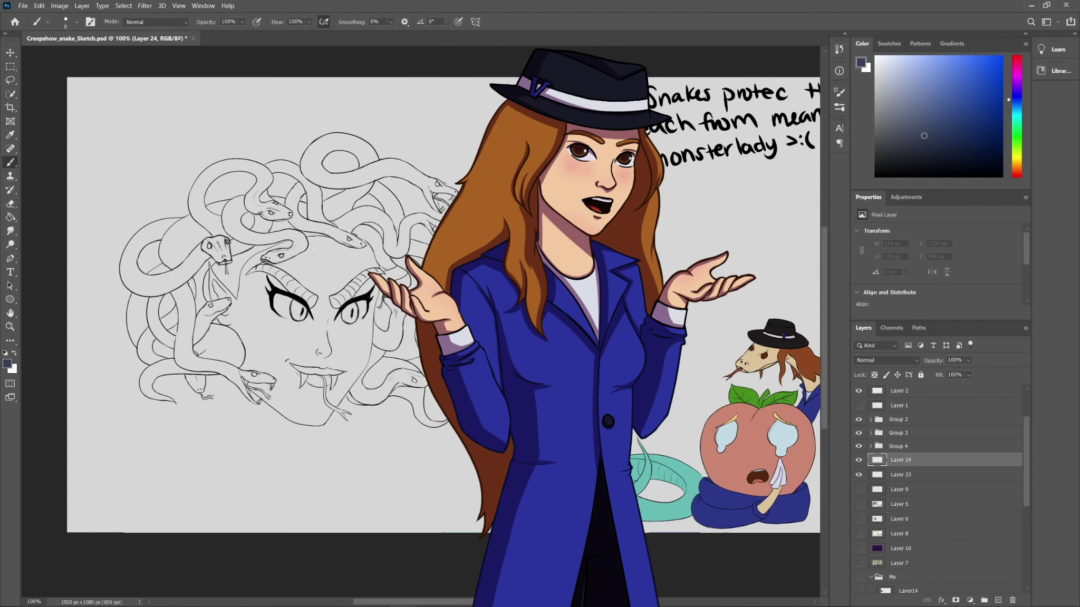
Step: Choose a grey-green and paint the monster lady's face on the lower layer with a 21 px brush, then reduce the brush size
{"action": "left_click", "coordinate": [909, 488]}
{"action": "left_click", "coordinate": [1016, 145]}
{"action": "left_click", "coordinate": [892, 107]}
{"action": "left_click", "coordinate": [76, 22]}
{"action": "left_click_drag", "start_coordinate": [64, 53], "coordinate": [82, 53]}
{"action": "left_click_drag", "start_coordinate": [307, 269], "coordinate": [300, 323]}
{"action": "mouse_move", "coordinate": [295, 279]}
{"action": "left_mouse_down"}
{"action": "mouse_move", "coordinate": [253, 343]}
{"action": "mouse_move", "coordinate": [353, 263]}
{"action": "left_mouse_up"}
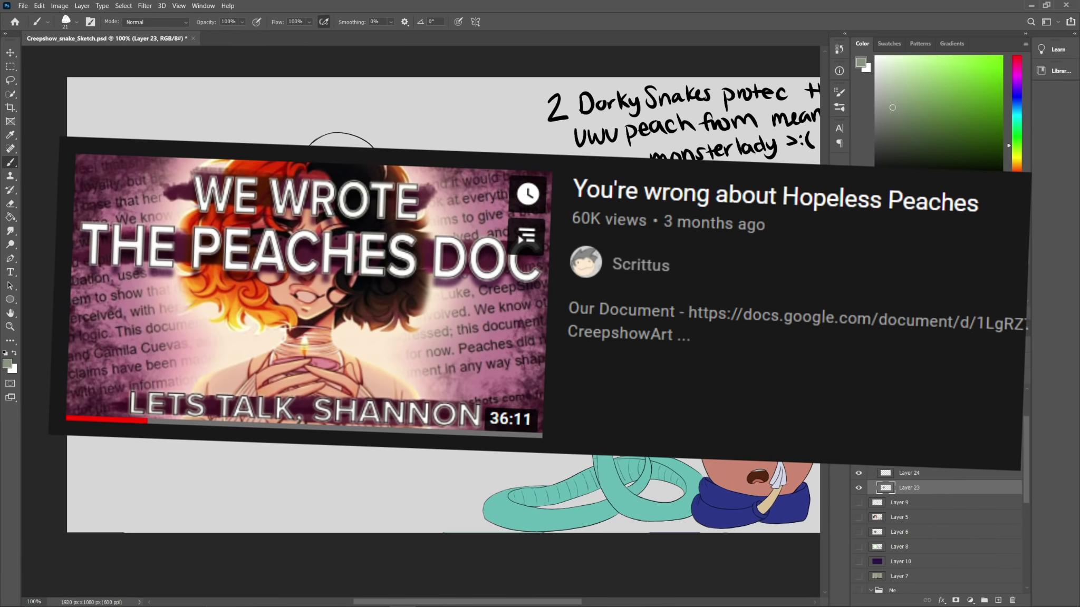
{"action": "left_click", "coordinate": [76, 22]}
{"action": "left_click_drag", "start_coordinate": [69, 53], "coordinate": [74, 53]}
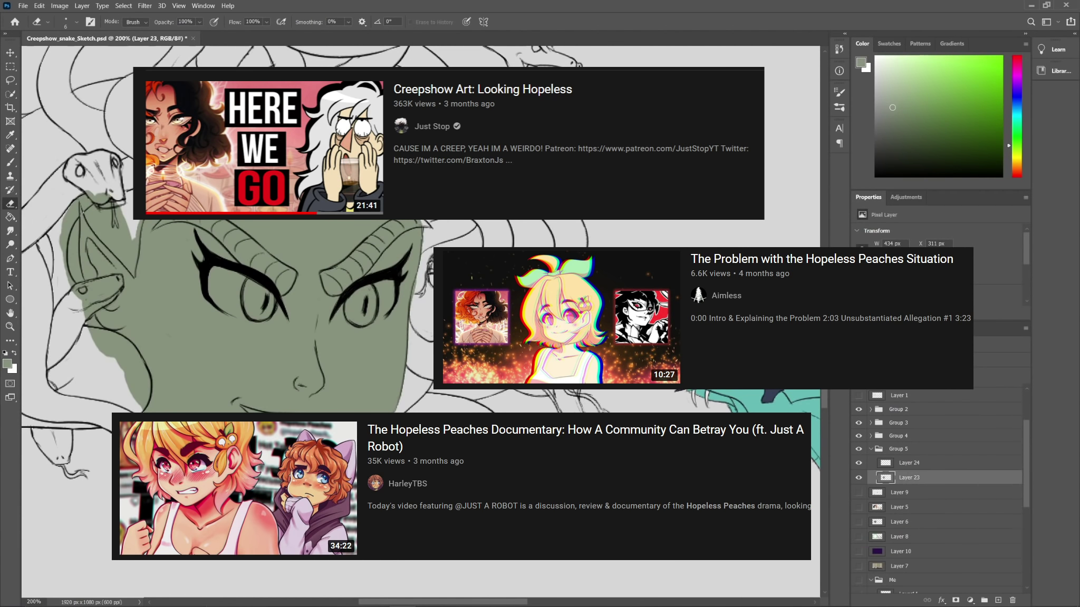
Step: Select the layer above the green face colour and choose a darker grey-green for the brush
{"action": "left_click", "coordinate": [909, 463]}
{"action": "left_click", "coordinate": [890, 129]}
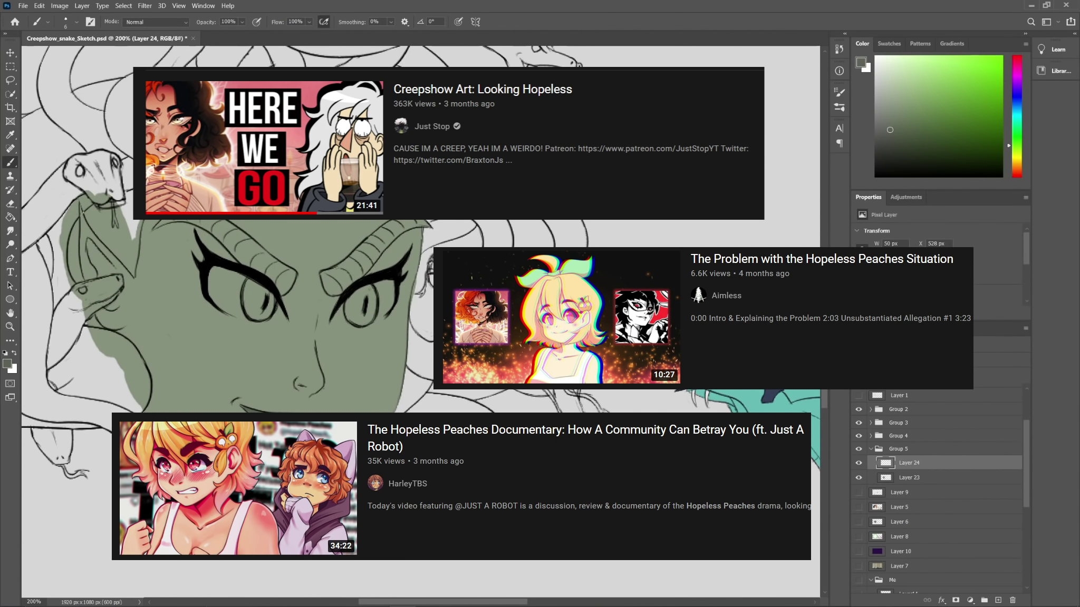
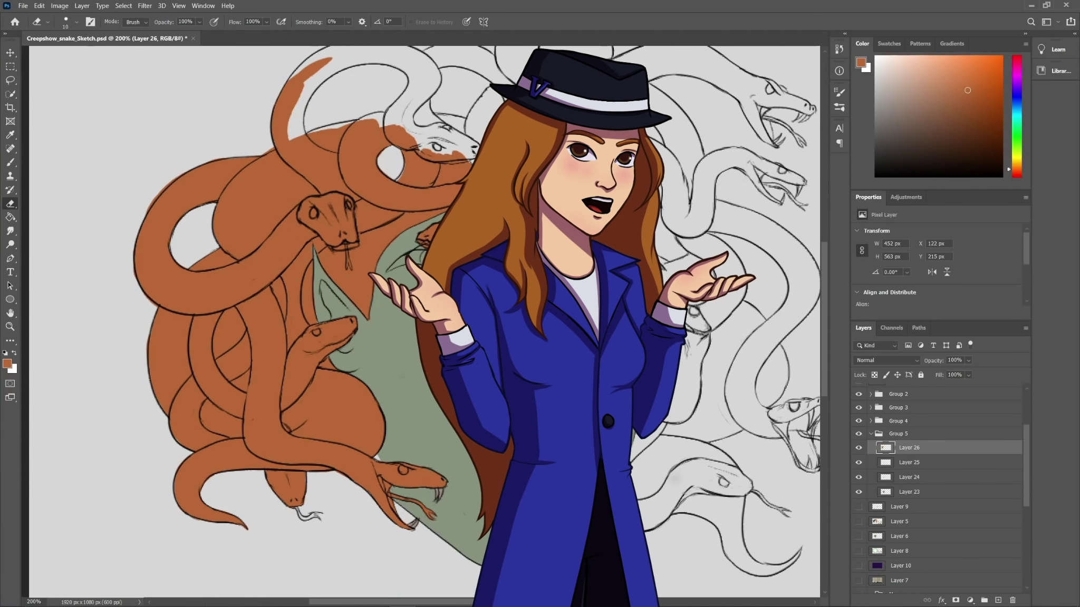
Step: Hide and reshow the green face layer to check the areas around the orange snakes
{"action": "key", "text": "b"}
{"action": "key", "text": "e"}
{"action": "key", "text": "b"}
{"action": "left_click", "coordinate": [76, 22]}
{"action": "key", "text": "Escape"}
{"action": "key", "text": "e"}
{"action": "left_click", "coordinate": [909, 492]}
{"action": "left_click", "coordinate": [858, 492]}
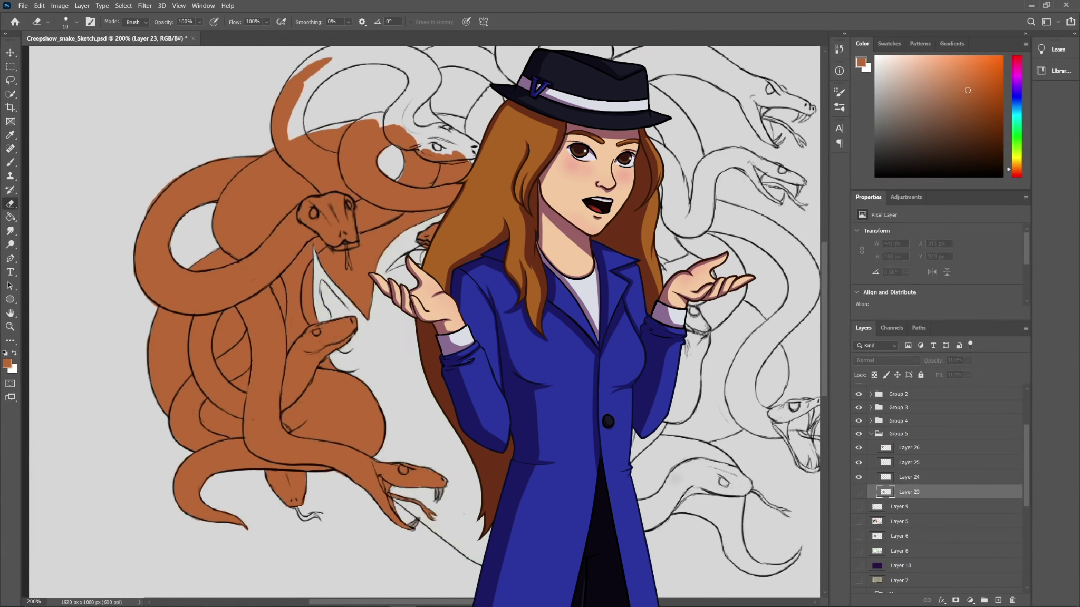
{"action": "left_click", "coordinate": [859, 492]}
Step: Sample the snakes' orange on their layer and paint the uppermost looping snake of the monster lady's hair
{"action": "key", "text": "b"}
{"action": "left_click", "coordinate": [400, 369], "text": "alt"}
{"action": "double_click", "coordinate": [909, 447]}
{"action": "key", "text": "Escape"}
{"action": "left_click", "coordinate": [338, 411], "text": "alt"}
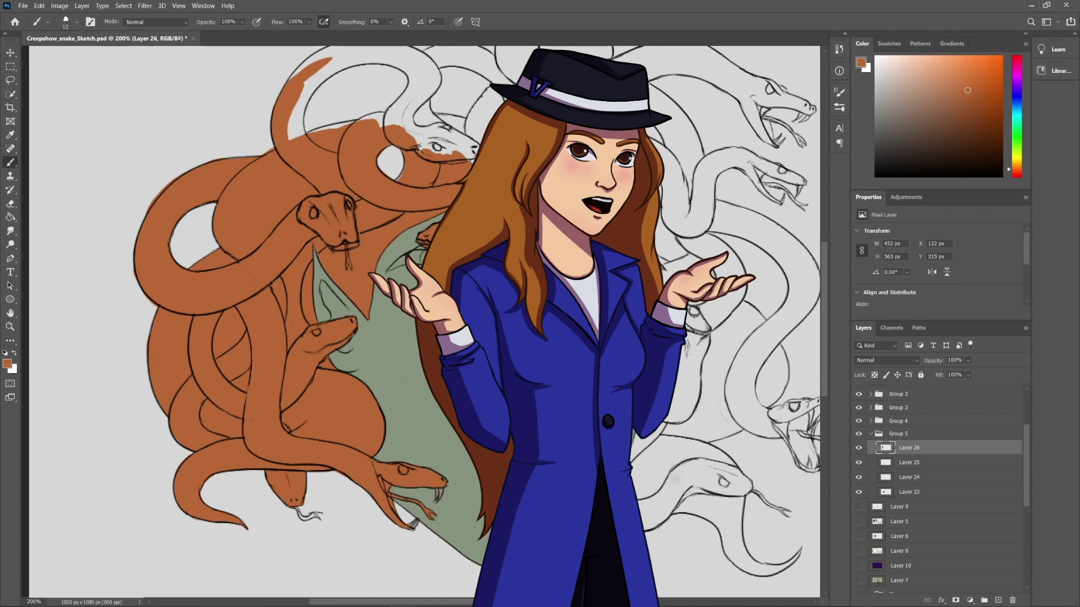
{"action": "scroll", "coordinate": [338, 222], "scroll_direction": "up", "scroll_amount": 3}
{"action": "left_click_drag", "start_coordinate": [320, 176], "coordinate": [299, 232]}
{"action": "left_click_drag", "start_coordinate": [304, 233], "coordinate": [392, 214]}
{"action": "key", "text": "e"}
{"action": "key", "text": "b"}
{"action": "left_click_drag", "start_coordinate": [373, 154], "coordinate": [412, 173]}
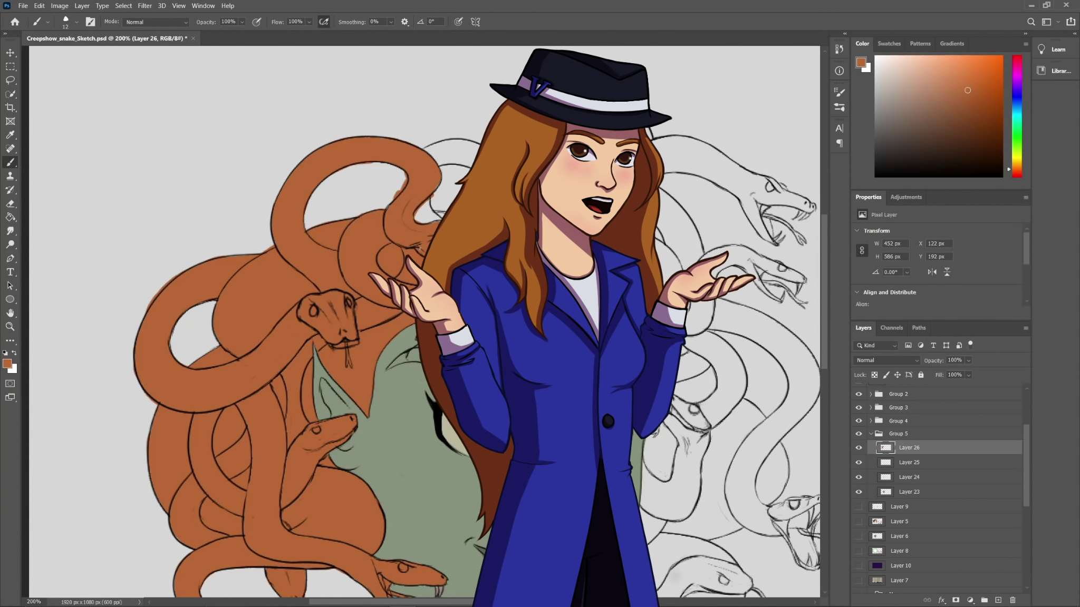
Step: Erase the orange paint spilling past the outlines of the uppermost looping snake in the monster lady's hair
{"action": "scroll", "coordinate": [421, 316], "scroll_direction": "down", "scroll_amount": 3}
{"action": "key", "text": "e"}
{"action": "left_click_drag", "start_coordinate": [190, 136], "coordinate": [154, 166]}
{"action": "key", "text": "b"}
{"action": "key", "text": "e"}
{"action": "scroll", "coordinate": [422, 317], "scroll_direction": "up", "scroll_amount": 2}
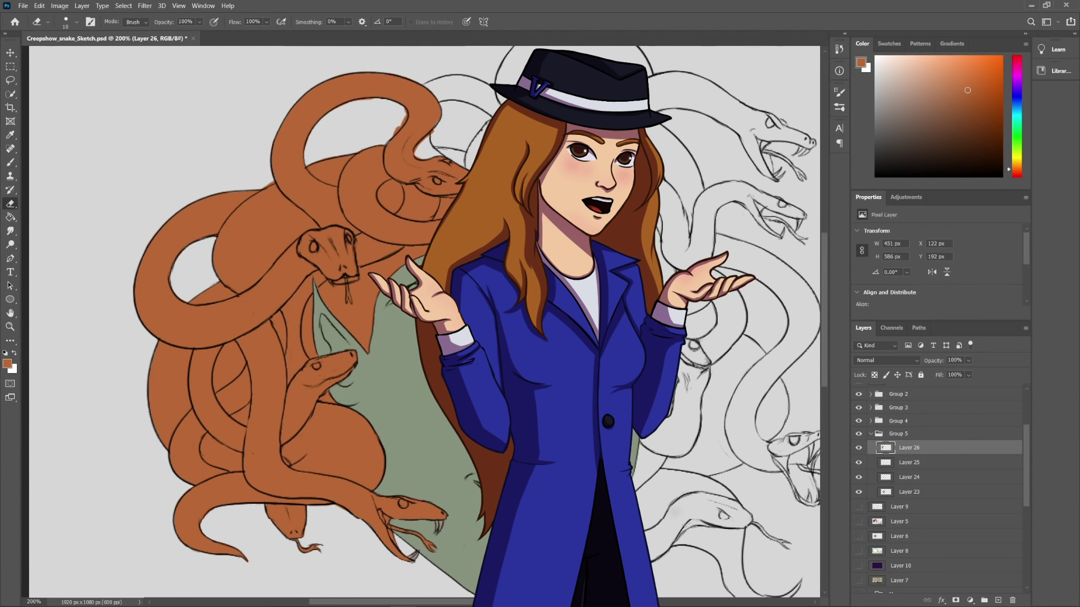
{"action": "key", "text": "ctrl+0"}
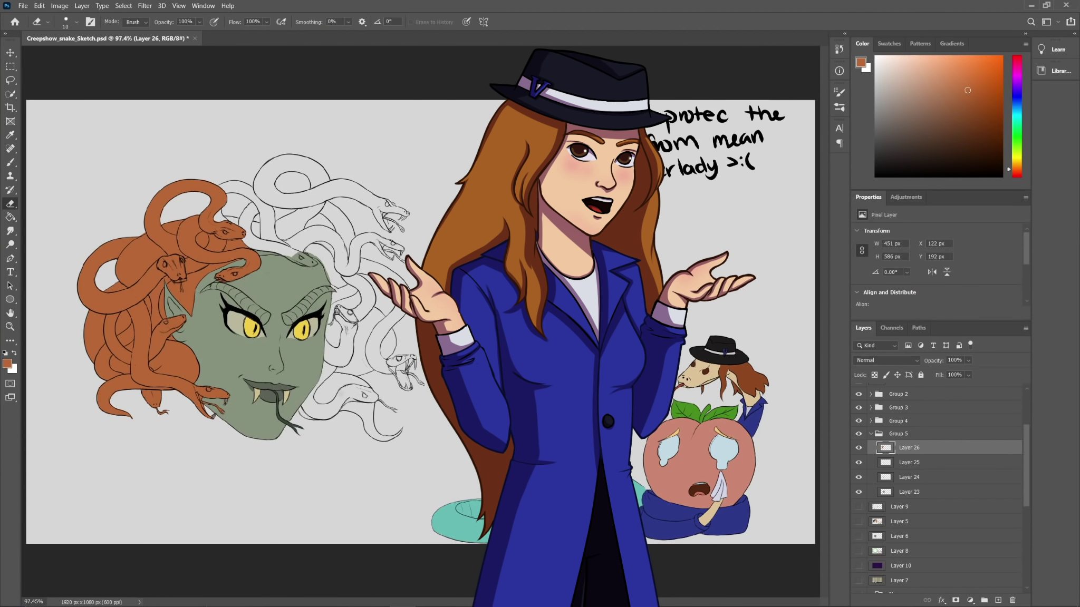
Step: Add a layer beneath the orange snakes' layer, choose a very dark grey and start painting the snakes above the head
{"action": "key", "text": "ctrl+plus"}
{"action": "key", "text": "ctrl+plus"}
{"action": "left_click_drag", "start_coordinate": [296, 253], "coordinate": [418, 335]}
{"action": "left_click", "coordinate": [909, 462]}
{"action": "left_click", "coordinate": [999, 600]}
{"action": "key", "text": "b"}
{"action": "left_click", "coordinate": [895, 151]}
{"action": "left_click", "coordinate": [1017, 143]}
{"action": "mouse_move", "coordinate": [372, 204]}
{"action": "left_mouse_down"}
{"action": "mouse_move", "coordinate": [310, 146]}
{"action": "mouse_move", "coordinate": [366, 191]}
{"action": "left_mouse_up"}
{"action": "left_click", "coordinate": [875, 375]}
{"action": "left_click", "coordinate": [894, 161]}
Step: Continue painting the snakes above the head dark grey with a 15 px brush and set their layer's opacity to 68%
{"action": "left_click", "coordinate": [76, 21]}
{"action": "left_click_drag", "start_coordinate": [322, 151], "coordinate": [409, 277]}
{"action": "left_click", "coordinate": [874, 375]}
{"action": "left_click_drag", "start_coordinate": [366, 119], "coordinate": [377, 161]}
{"action": "left_click", "coordinate": [77, 21]}
{"action": "left_click_drag", "start_coordinate": [278, 144], "coordinate": [348, 153]}
{"action": "key", "text": "e"}
{"action": "left_click", "coordinate": [968, 361]}
{"action": "left_click_drag", "start_coordinate": [978, 373], "coordinate": [964, 373]}
{"action": "key", "text": "b"}
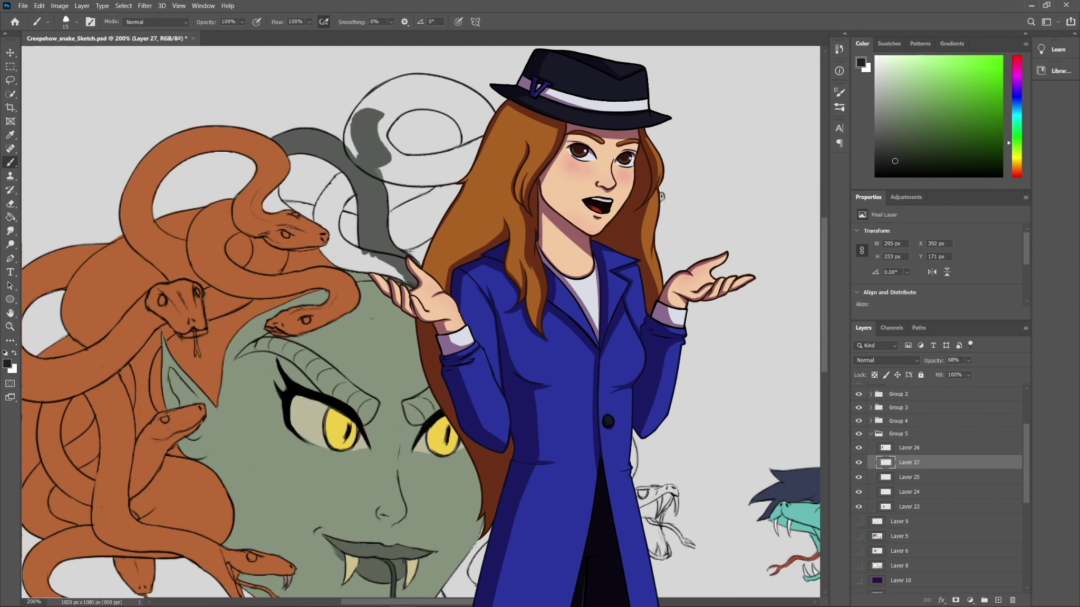
Step: Erase the excess orange around the dark grey snake on the orange snakes' layer, then reselect the dark grey layer
{"action": "left_click", "coordinate": [909, 448]}
{"action": "key", "text": "e"}
{"action": "mouse_move", "coordinate": [279, 197]}
{"action": "left_mouse_down"}
{"action": "mouse_move", "coordinate": [358, 224]}
{"action": "mouse_move", "coordinate": [372, 256]}
{"action": "mouse_move", "coordinate": [401, 276]}
{"action": "left_mouse_up"}
{"action": "key", "text": "b"}
{"action": "left_click", "coordinate": [909, 462]}
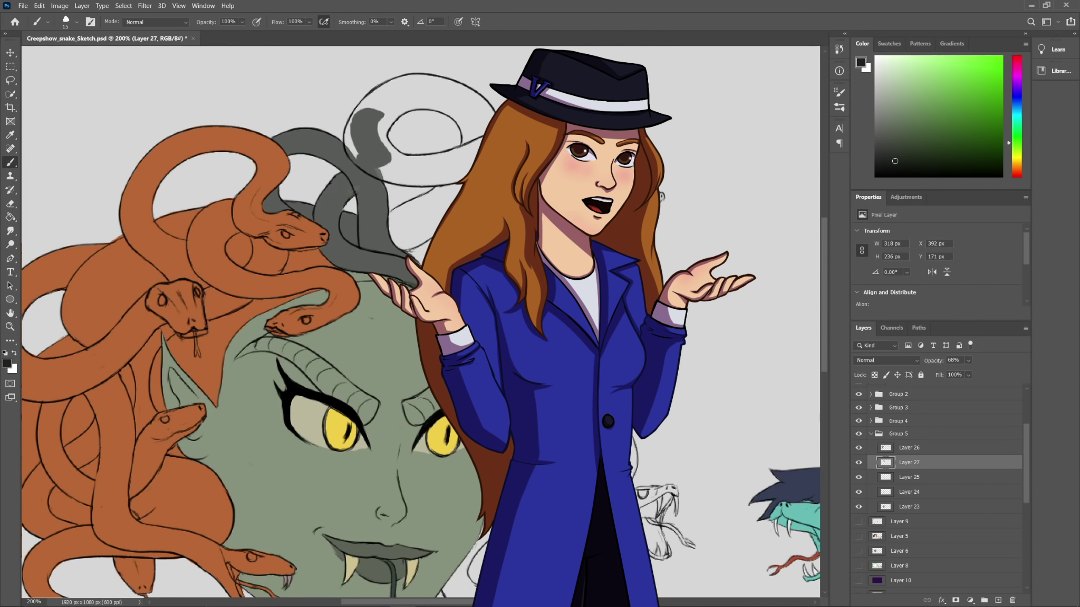
Step: Fill the looping and open-mouthed snakes of the hair with dark grey, reducing the brush size for the lower head's details
{"action": "key", "text": "e"}
{"action": "mouse_move", "coordinate": [388, 169]}
{"action": "left_mouse_down"}
{"action": "mouse_move", "coordinate": [467, 178]}
{"action": "mouse_move", "coordinate": [398, 187]}
{"action": "left_mouse_up"}
{"action": "key", "text": "b"}
{"action": "mouse_move", "coordinate": [348, 145]}
{"action": "left_mouse_down"}
{"action": "mouse_move", "coordinate": [422, 79]}
{"action": "mouse_move", "coordinate": [471, 150]}
{"action": "mouse_move", "coordinate": [390, 153]}
{"action": "mouse_move", "coordinate": [427, 168]}
{"action": "mouse_move", "coordinate": [459, 218]}
{"action": "mouse_move", "coordinate": [411, 242]}
{"action": "left_mouse_up"}
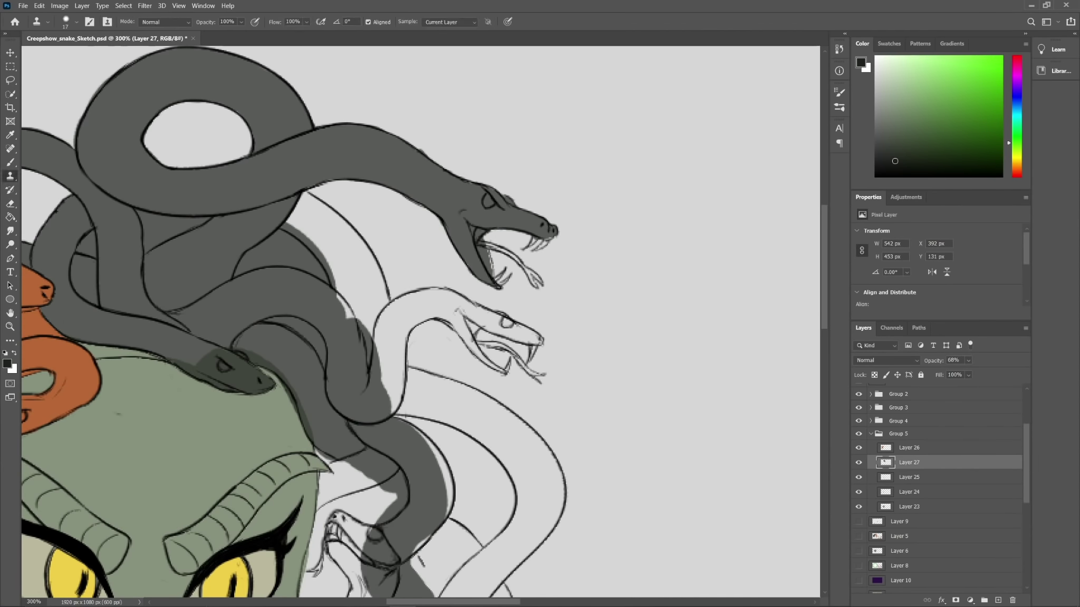
{"action": "key", "text": "bracketleft"}
{"action": "key", "text": "bracketleft"}
{"action": "key", "text": "bracketleft"}
{"action": "key", "text": "bracketleft"}
{"action": "left_click_drag", "start_coordinate": [440, 316], "coordinate": [464, 338]}
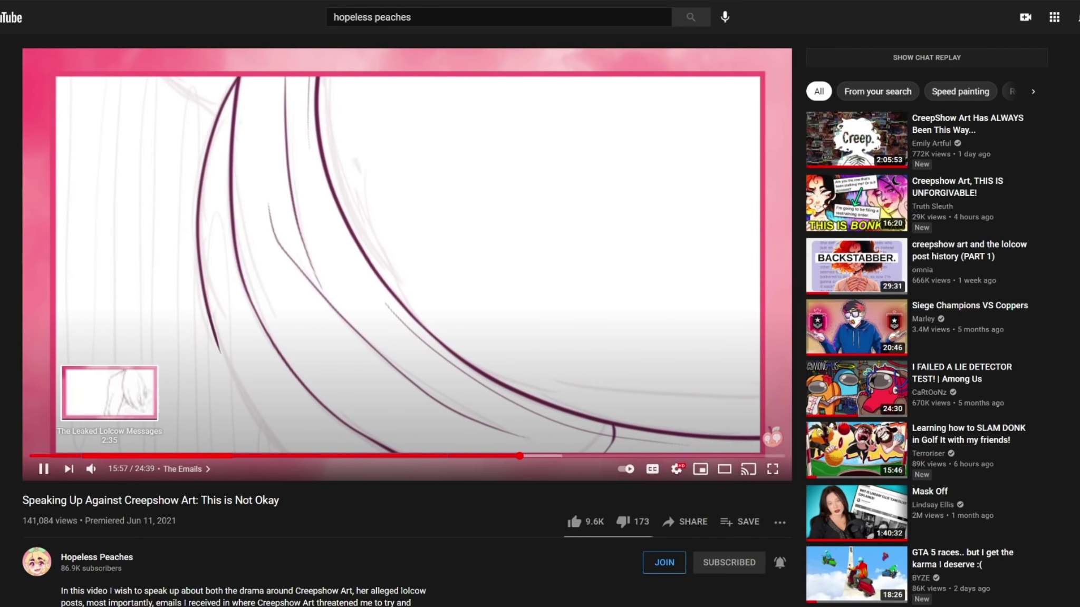
Step: Switch to the YouTube video about Creepshow Art and jump back to the chapter The Leaked Lolcow Messages
{"action": "left_click", "coordinate": [170, 456]}
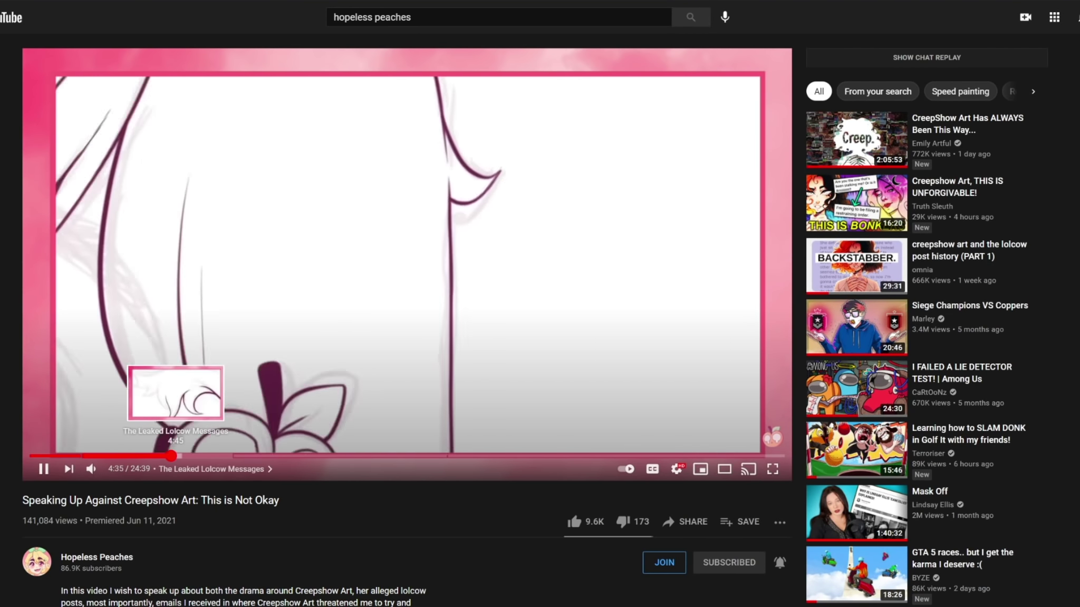
{"action": "left_click", "coordinate": [188, 456]}
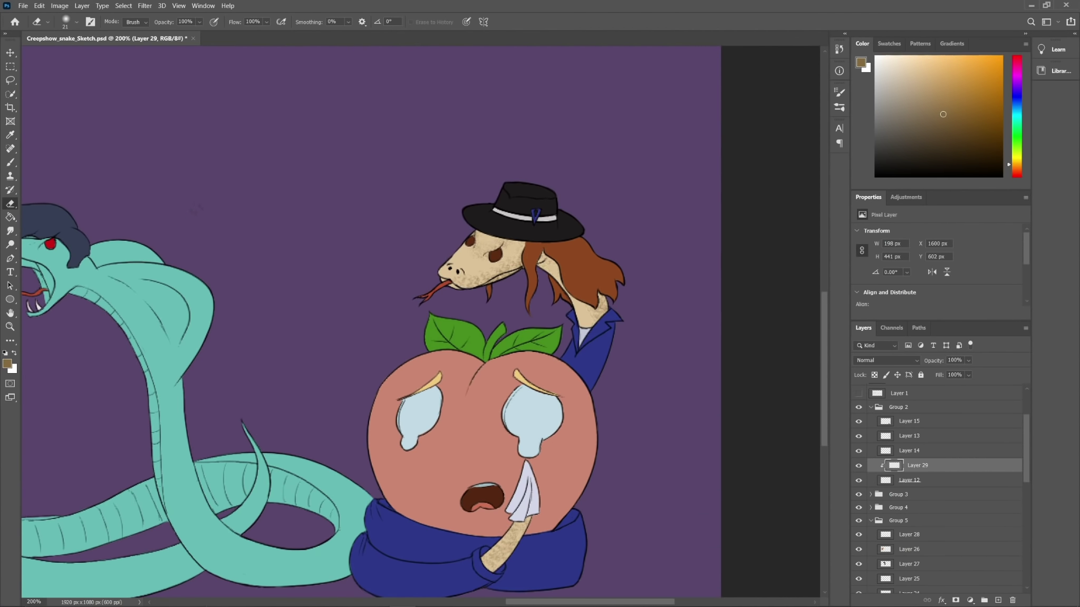
Step: Shade the tan snake's face, neck and arm dark brown with a 36 px soft brush on a new clipped Multiply layer at 70% opacity
{"action": "left_click", "coordinate": [998, 600]}
{"action": "left_click", "coordinate": [22, 101]}
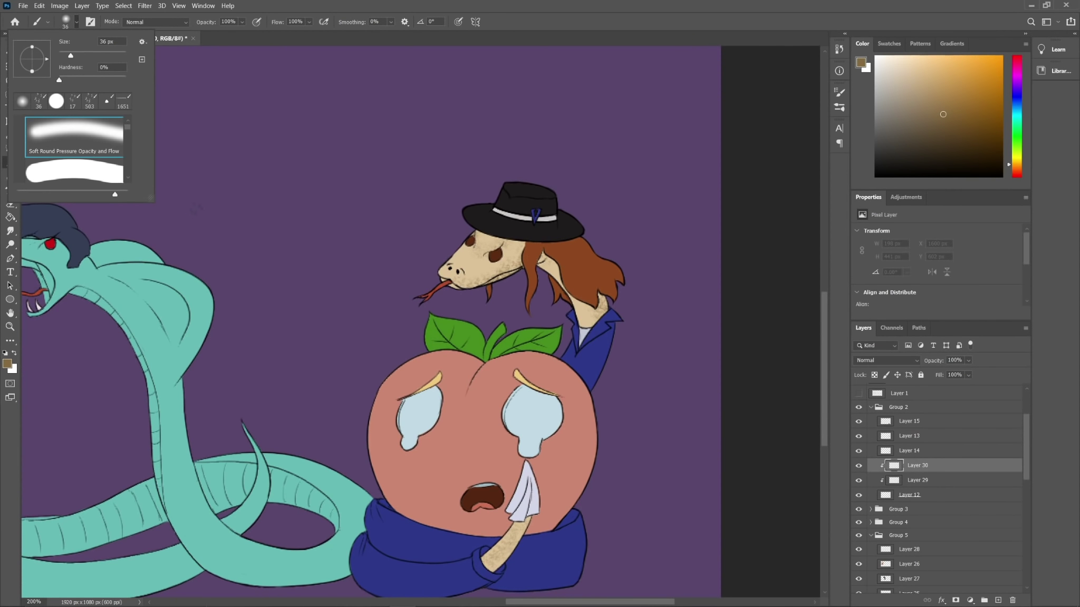
{"action": "left_click", "coordinate": [527, 250], "text": "alt"}
{"action": "left_click_drag", "start_coordinate": [491, 574], "coordinate": [530, 521]}
{"action": "left_click", "coordinate": [10, 204]}
{"action": "left_click", "coordinate": [76, 22]}
{"action": "left_click", "coordinate": [10, 162]}
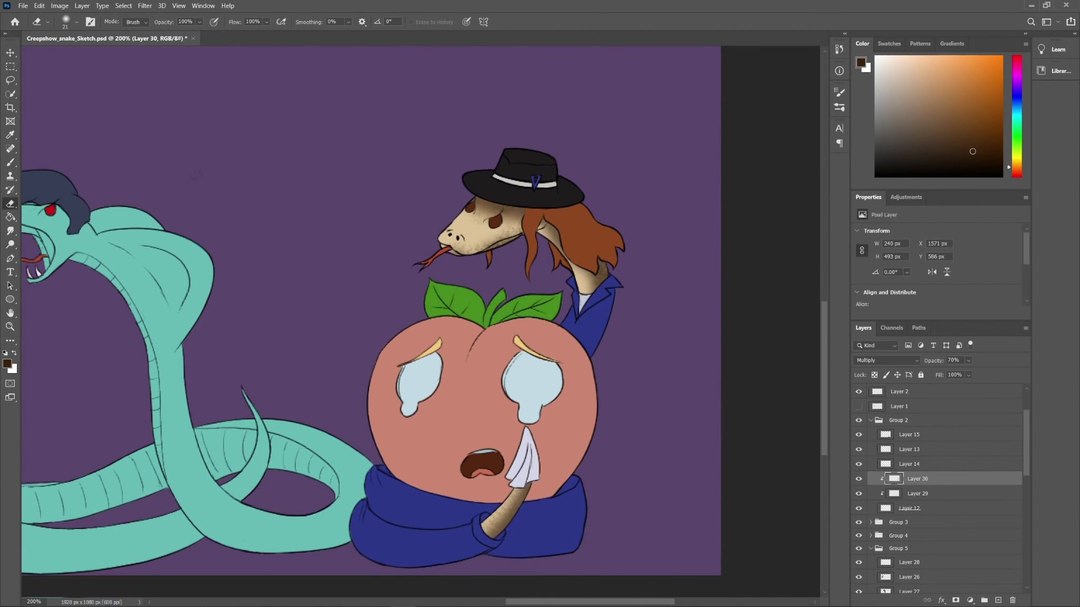
Step: Add a clipped layer above the hair layer and softly shade the hat-wearing snake's hair, eyes and tongue in near-black brown
{"action": "left_click", "coordinate": [909, 465]}
{"action": "left_click", "coordinate": [997, 601]}
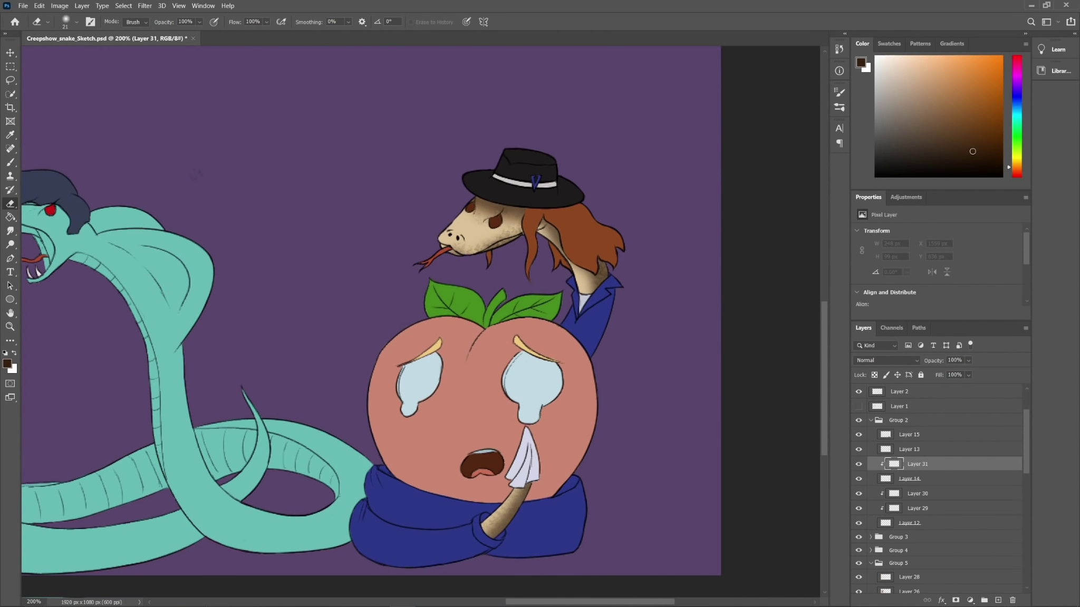
{"action": "left_click", "coordinate": [10, 162]}
{"action": "left_click_drag", "start_coordinate": [529, 208], "coordinate": [585, 210]}
{"action": "left_click", "coordinate": [76, 22]}
{"action": "double_click", "coordinate": [114, 193]}
{"action": "left_click_drag", "start_coordinate": [451, 248], "coordinate": [424, 265]}
{"action": "left_click", "coordinate": [10, 204]}
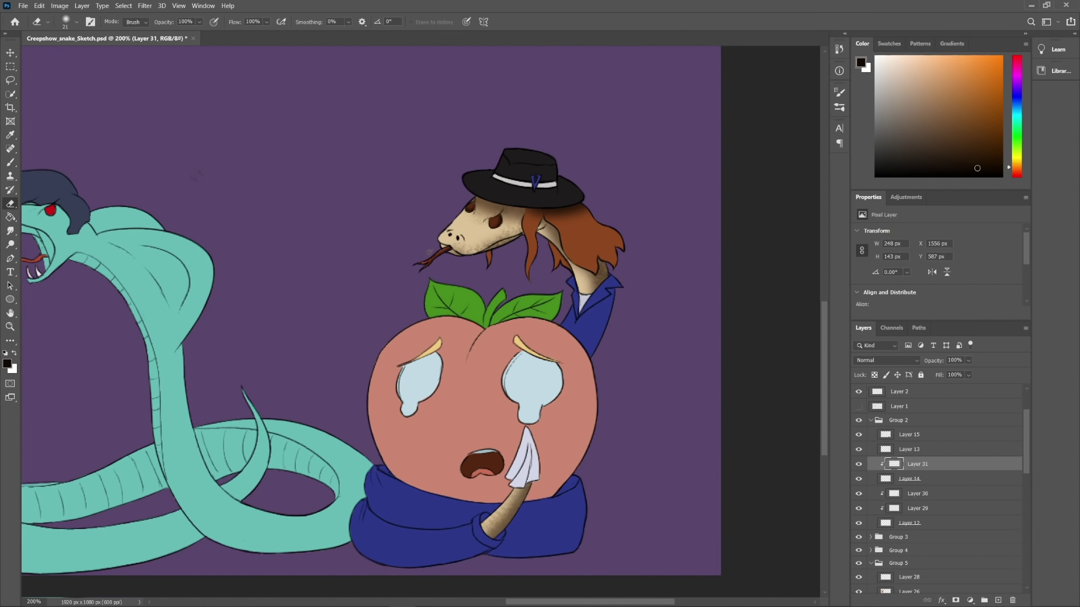
{"action": "key", "text": "b"}
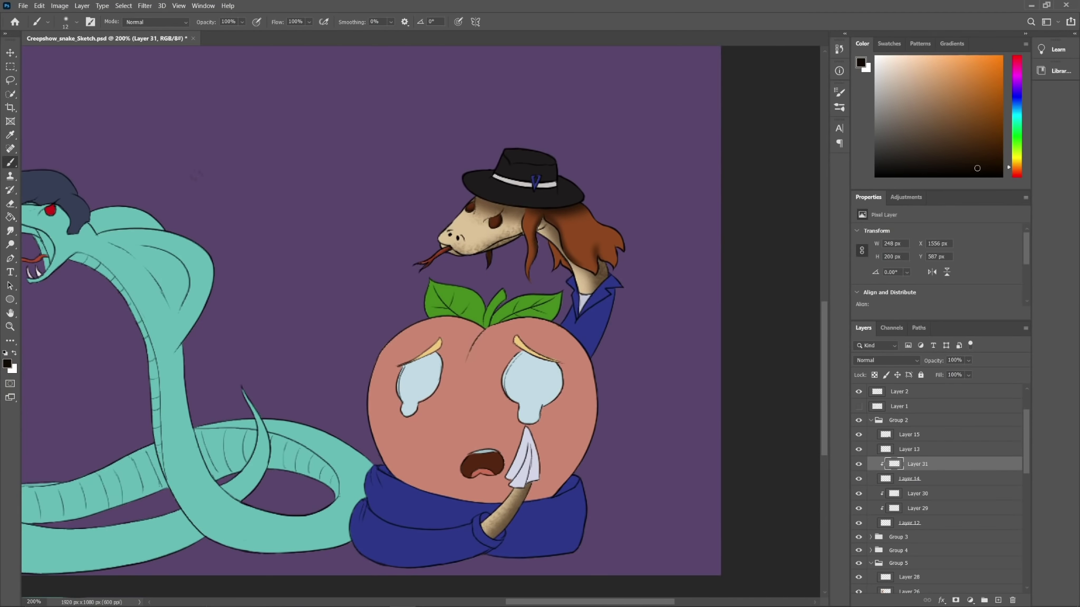
Step: Add a clipped layer above the hat layer and shade the hat with soft near-black strokes, erasing the excess around the brim
{"action": "key", "text": "ctrl+shift+alt+n"}
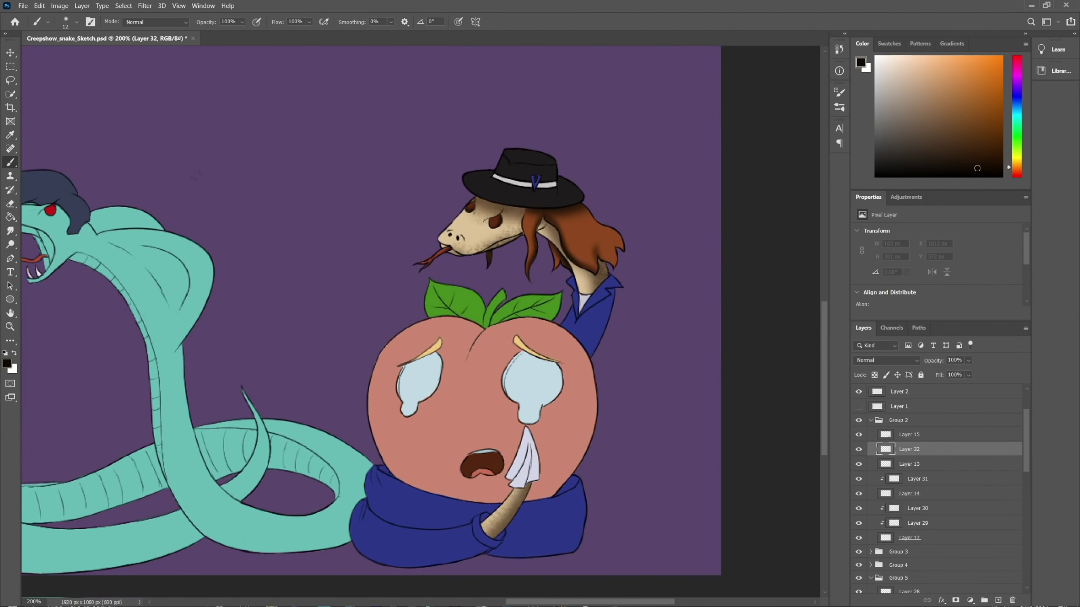
{"action": "left_click", "coordinate": [75, 22]}
{"action": "double_click", "coordinate": [79, 127]}
{"action": "key", "text": "e"}
{"action": "mouse_move", "coordinate": [467, 184]}
{"action": "left_mouse_down"}
{"action": "mouse_move", "coordinate": [580, 202]}
{"action": "mouse_move", "coordinate": [506, 200]}
{"action": "left_mouse_up"}
{"action": "key", "text": "b"}
{"action": "left_click", "coordinate": [76, 22]}
{"action": "double_click", "coordinate": [79, 127]}
Step: Add a clipped layer above the blue coat's layer and check the coat layer's contents by hiding and reshowing it
{"action": "left_click", "coordinate": [909, 435]}
{"action": "key", "text": "ctrl+shift+alt+n"}
{"action": "key", "text": "ctrl+alt+g"}
{"action": "left_click", "coordinate": [859, 449]}
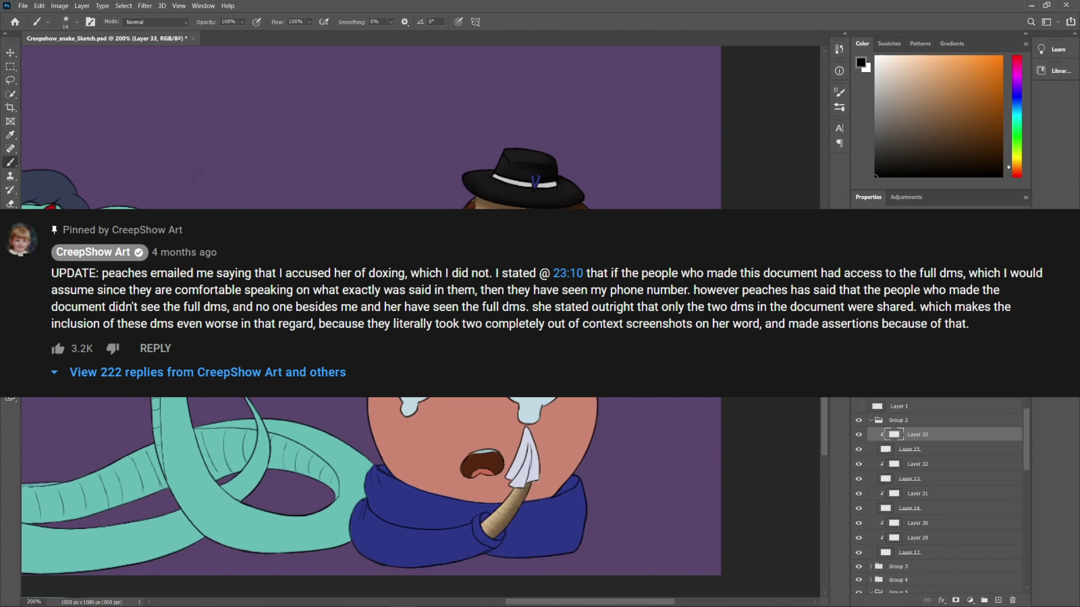
{"action": "left_click", "coordinate": [858, 449]}
{"action": "left_click", "coordinate": [909, 450]}
Step: Sample the coat's blue, darken it to navy and softly shade the coat wrapped around the peach on the clipped layer
{"action": "left_click", "coordinate": [421, 506], "text": "alt"}
{"action": "left_click", "coordinate": [979, 156]}
{"action": "left_click", "coordinate": [858, 449]}
{"action": "left_click", "coordinate": [39, 6]}
{"action": "left_click", "coordinate": [58, 15]}
{"action": "left_click", "coordinate": [917, 434]}
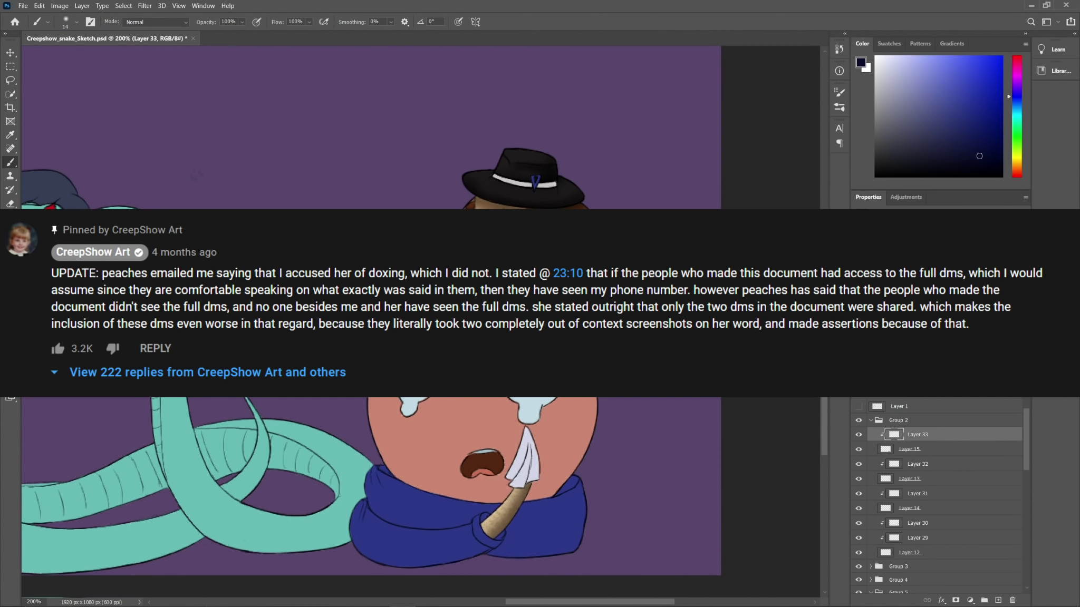
{"action": "key", "text": "period"}
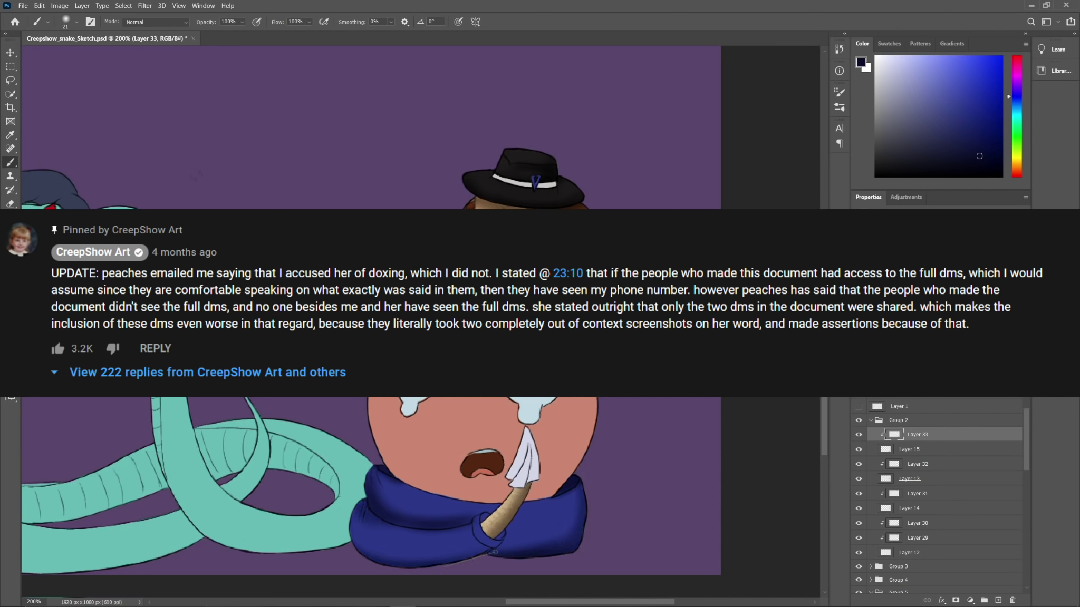
Step: Shade the handkerchief's folds in a muted blue-violet, then select its base layer with a light grey for touch-ups
{"action": "left_click", "coordinate": [891, 316]}
{"action": "left_click", "coordinate": [875, 331]}
{"action": "left_click", "coordinate": [938, 129]}
{"action": "left_click", "coordinate": [76, 22]}
{"action": "left_click_drag", "start_coordinate": [526, 447], "coordinate": [516, 471]}
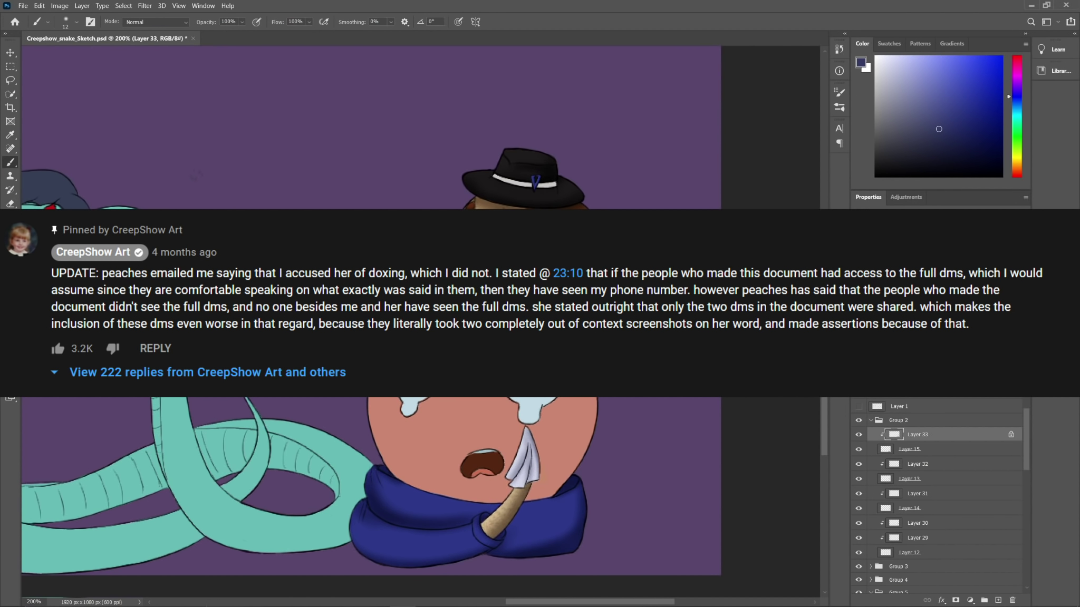
{"action": "left_click", "coordinate": [909, 449]}
{"action": "left_click", "coordinate": [76, 22]}
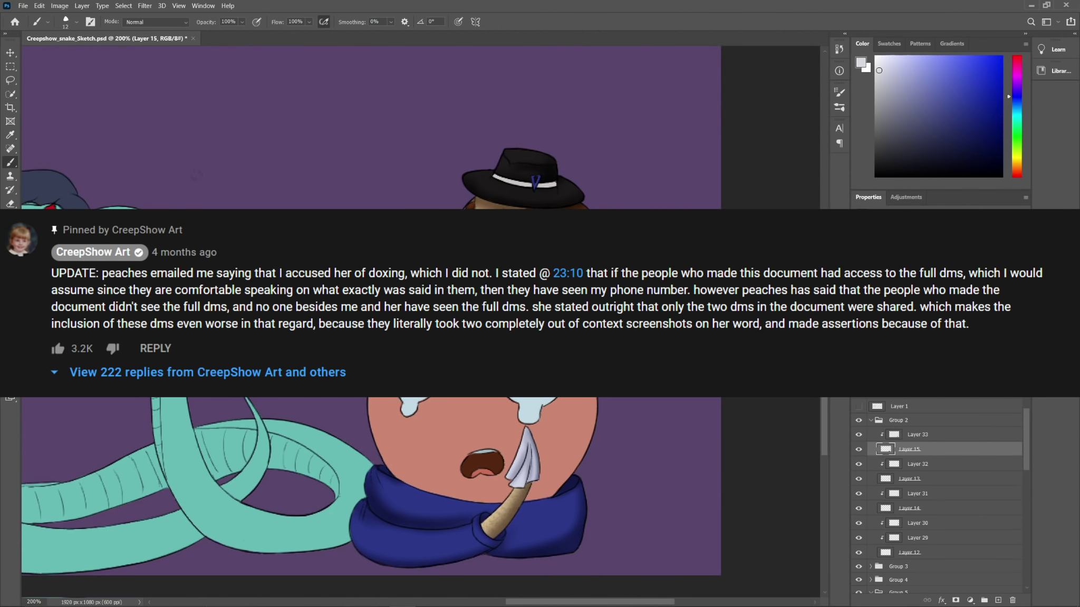
Step: Return to the clipped hair and mouth shading layer, sample a dark brown and deepen the shadow in the peach's mouth
{"action": "key", "text": "v"}
{"action": "left_click", "coordinate": [909, 508]}
{"action": "left_click", "coordinate": [918, 493]}
{"action": "key", "text": "i"}
{"action": "key", "text": "b"}
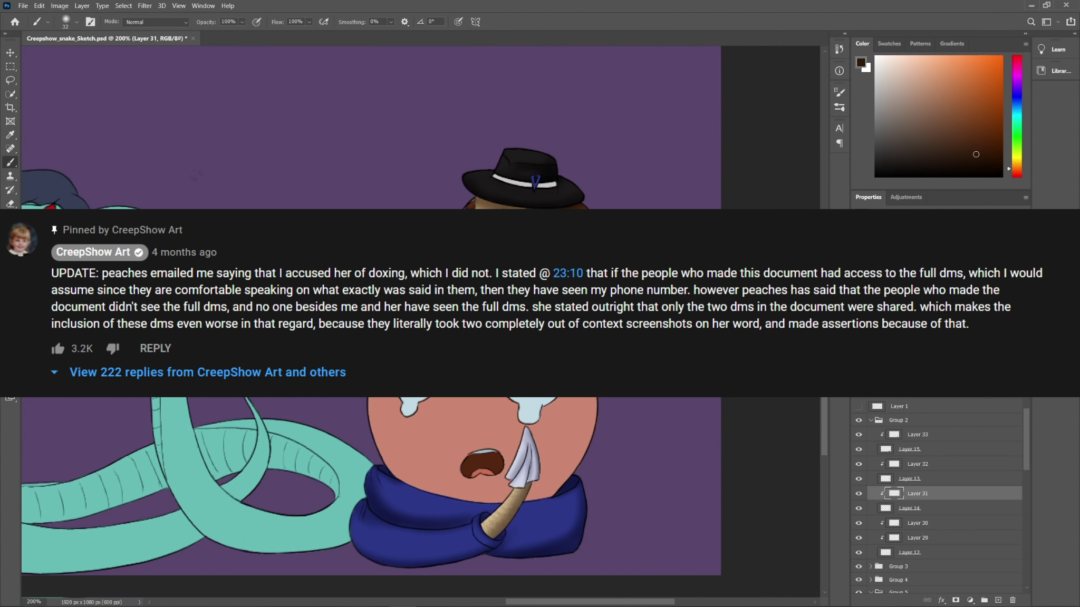
Step: Choose pure red and paint accents in the hat-wearing snake's eyes with a 12 px brush
{"action": "left_click", "coordinate": [1017, 177]}
{"action": "left_click", "coordinate": [1003, 56]}
{"action": "left_click", "coordinate": [76, 21]}
{"action": "left_click", "coordinate": [876, 57]}
{"action": "left_click", "coordinate": [76, 21]}
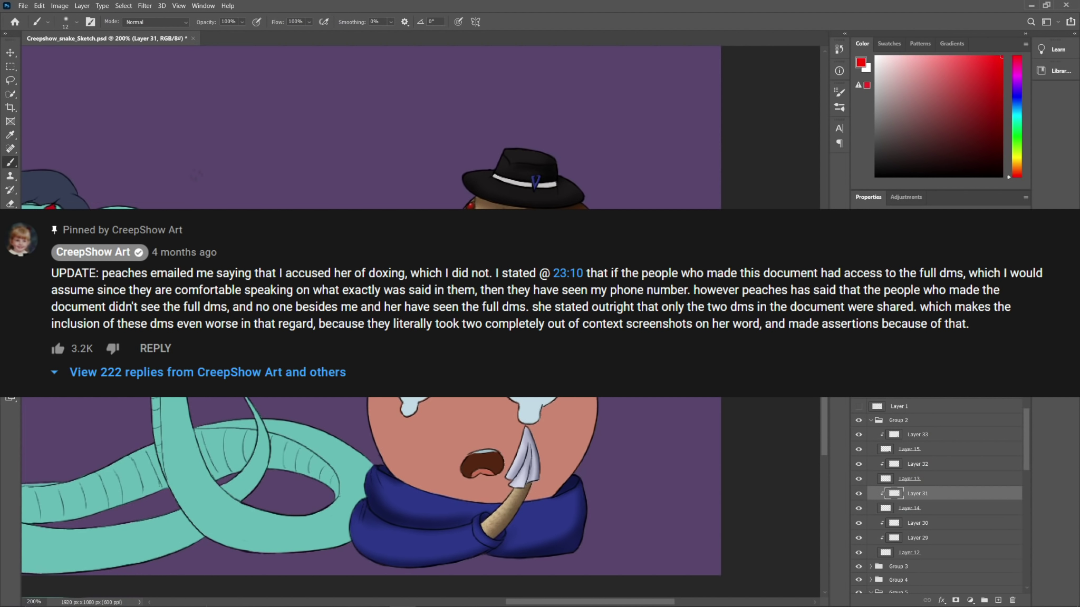
Step: Add a clipped layer with a sampled brown for the brush and move it directly above the tan snake's skin shading layer
{"action": "left_click", "coordinate": [909, 508]}
{"action": "left_click", "coordinate": [917, 493]}
{"action": "left_click", "coordinate": [998, 600]}
{"action": "key", "text": "ctrl+alt+g"}
{"action": "key", "text": "i"}
{"action": "key", "text": "b"}
{"action": "left_click", "coordinate": [76, 21]}
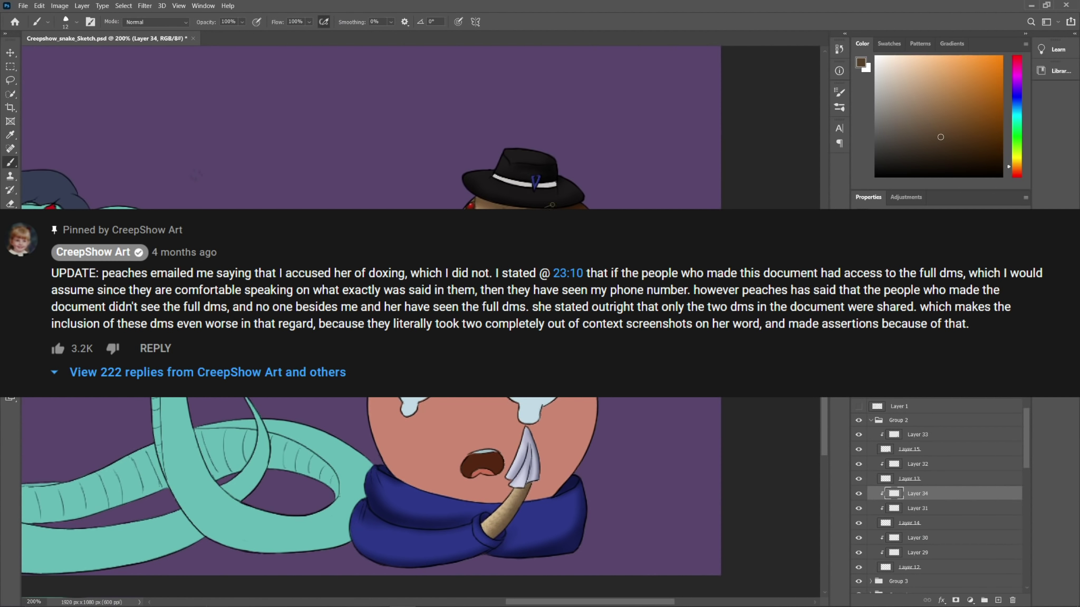
{"action": "left_click_drag", "start_coordinate": [917, 494], "coordinate": [917, 527]}
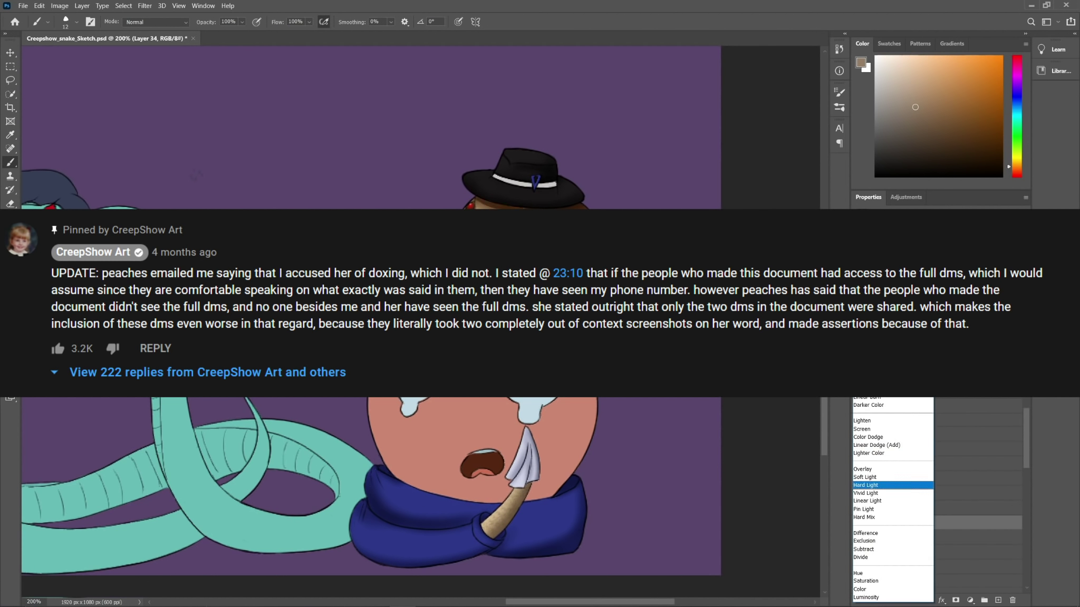
Step: Refine the tan snake's skin shading on the new clipped layer with a 12 px brush and the eraser
{"action": "key", "text": "e"}
{"action": "left_click", "coordinate": [76, 21]}
{"action": "key", "text": "Return"}
{"action": "key", "text": "b"}
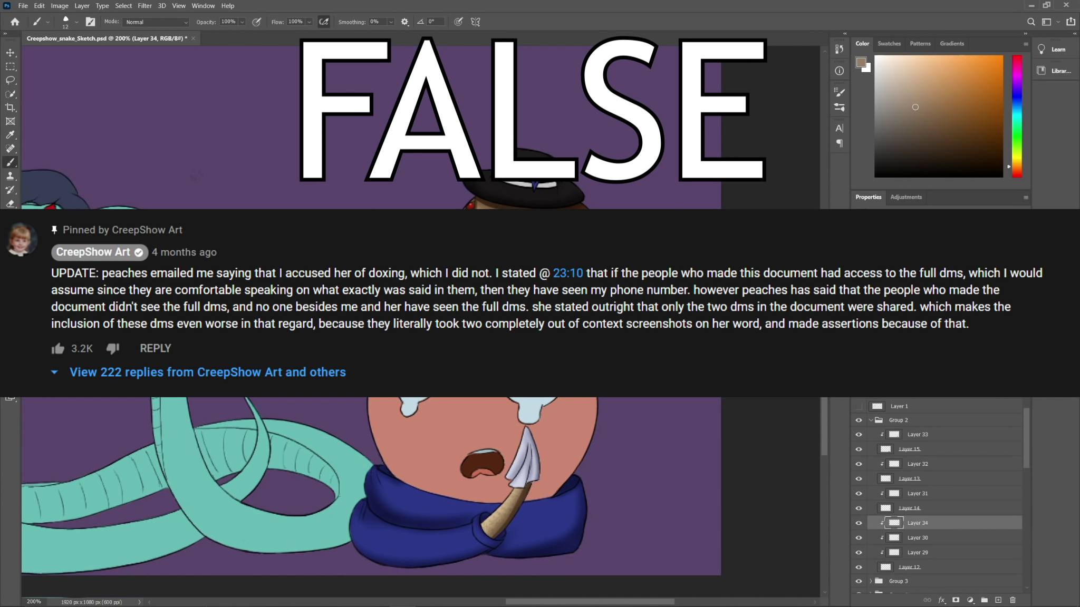
{"action": "key", "text": "e"}
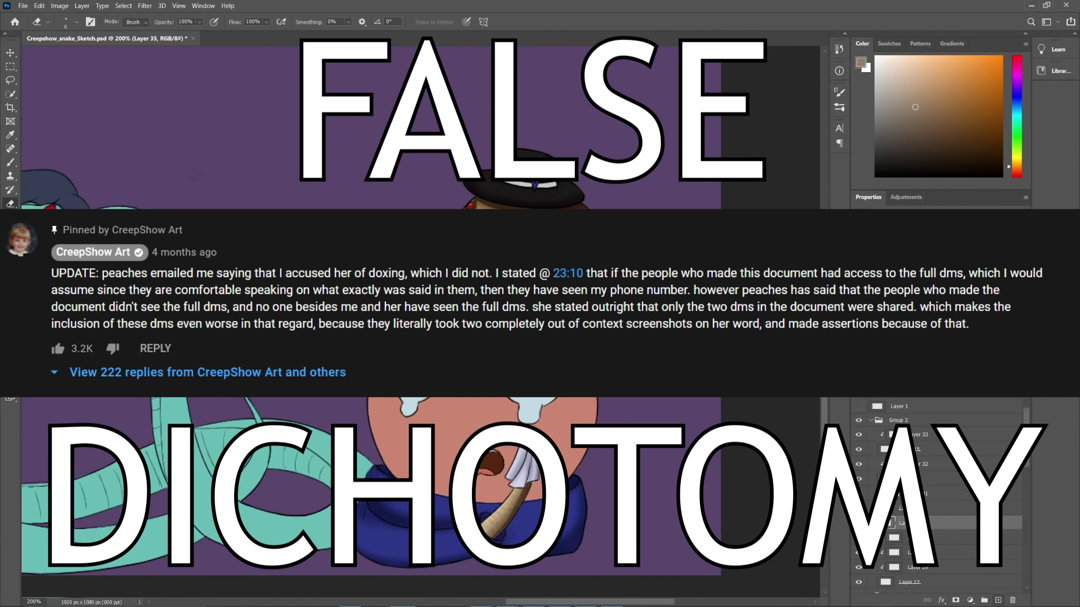
Step: Try red strokes along the tan snake's arm on a separate clipped layer
{"action": "key", "text": "b"}
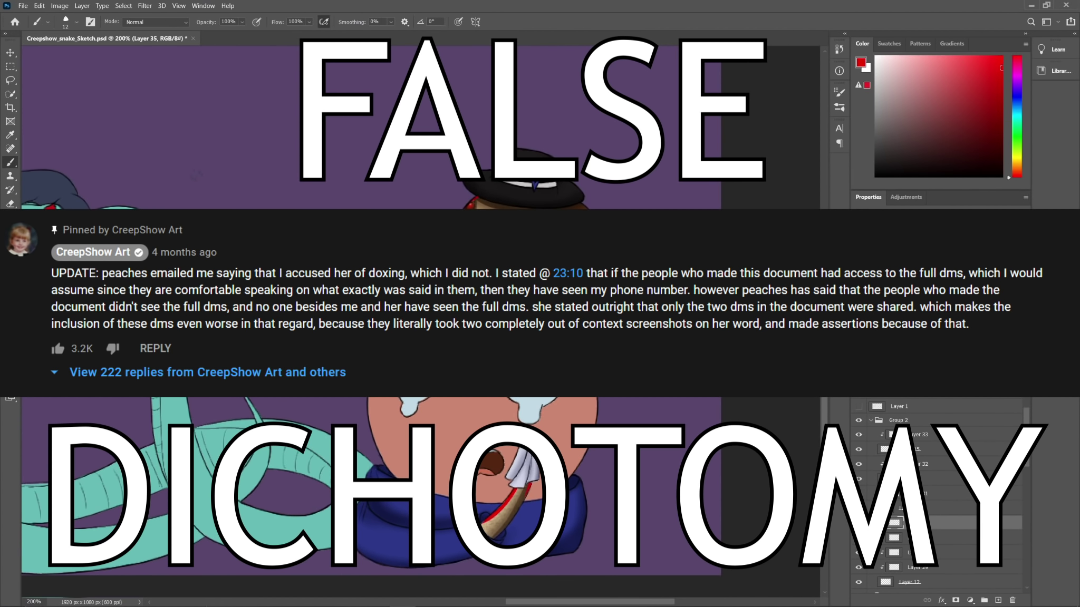
{"action": "left_click", "coordinate": [892, 339]}
{"action": "left_click", "coordinate": [876, 477]}
{"action": "right_click", "coordinate": [923, 525]}
Step: Choose a very dark red and work on a new layer placed above the hair shading, adding and erasing hard-edged shadows
{"action": "left_click", "coordinate": [961, 145]}
{"action": "left_click", "coordinate": [931, 523]}
{"action": "left_click", "coordinate": [998, 600]}
{"action": "left_click_drag", "start_coordinate": [914, 508], "coordinate": [915, 487]}
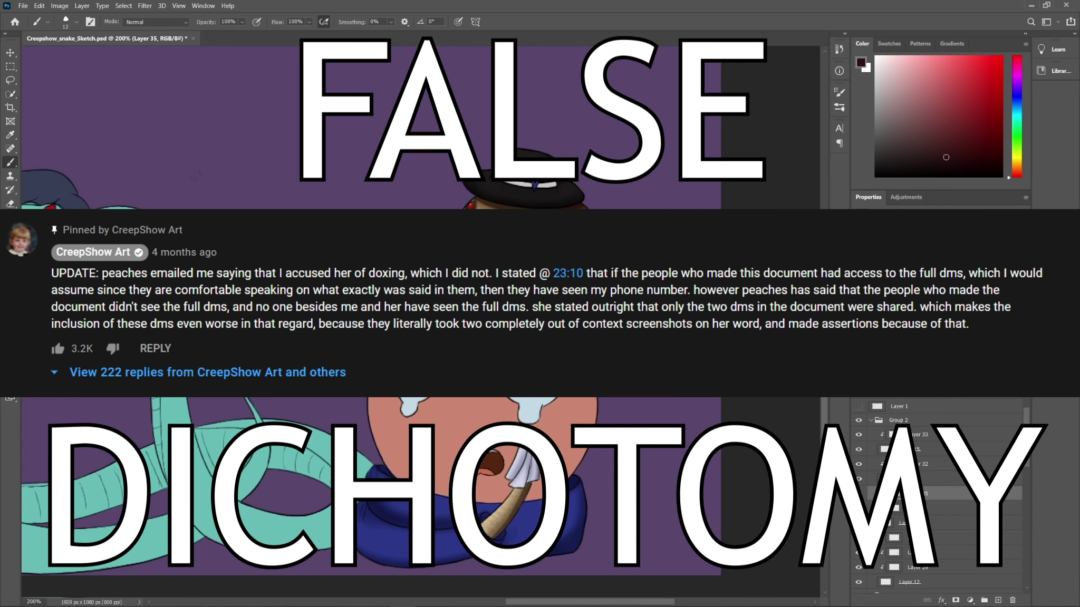
{"action": "key", "text": "e"}
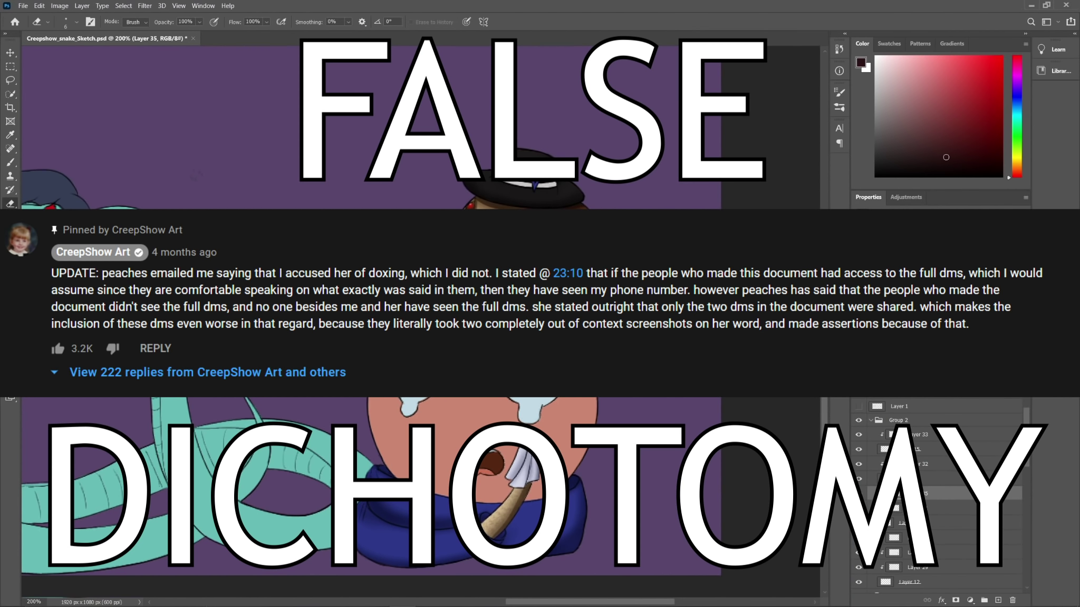
{"action": "key", "text": "b"}
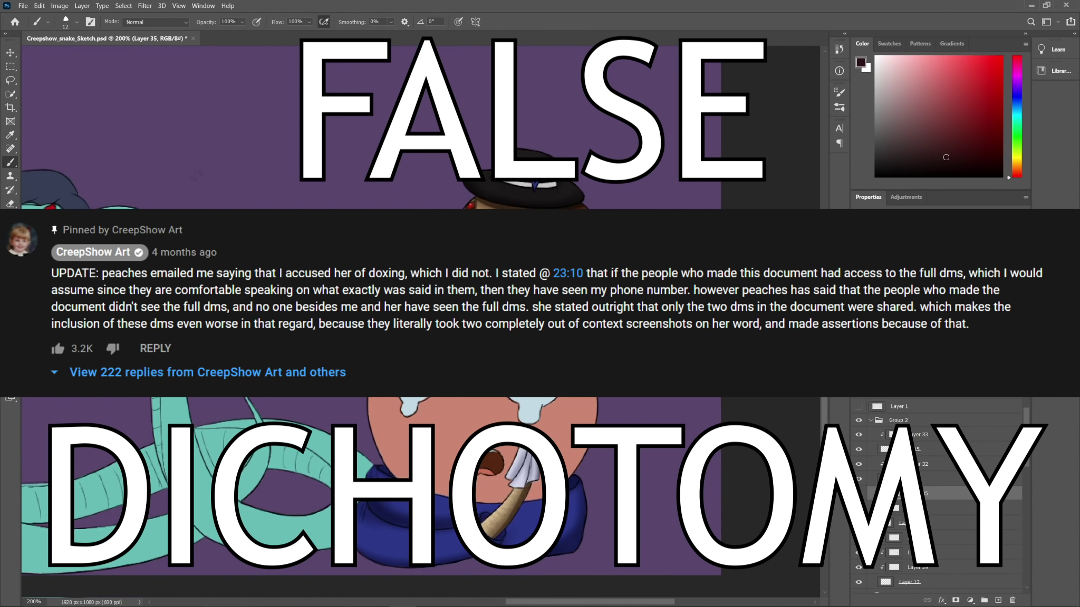
Step: Paint harder black shadows on the hat on a new layer above its soft shading, cleaning up with the eraser
{"action": "key", "text": "d"}
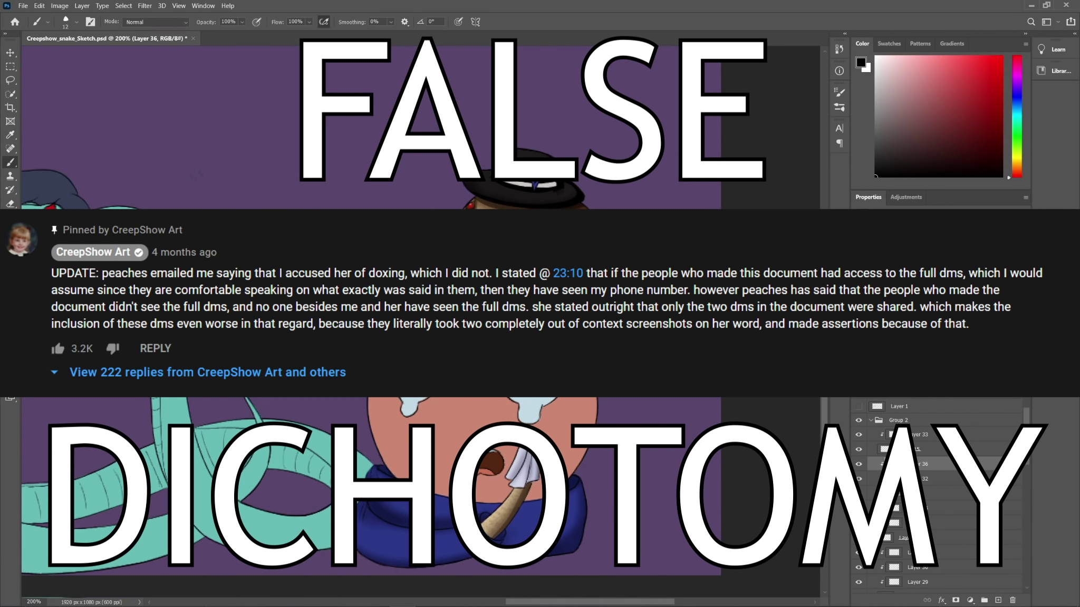
{"action": "key", "text": "e"}
{"action": "key", "text": "b"}
{"action": "left_click", "coordinate": [77, 22]}
{"action": "left_click", "coordinate": [74, 161]}
Step: Add a clipped layer above the coat shading and darken the hat's white band with a dark blue-grey
{"action": "left_click", "coordinate": [919, 435]}
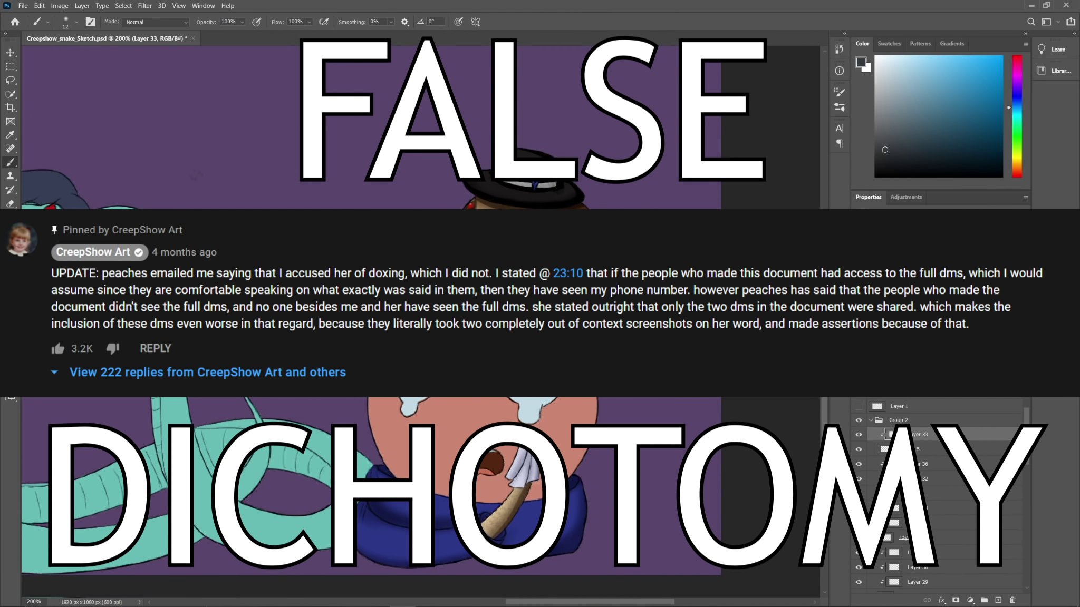
{"action": "left_click", "coordinate": [76, 22]}
{"action": "left_click", "coordinate": [74, 185]}
{"action": "left_click", "coordinate": [893, 131]}
{"action": "left_click", "coordinate": [919, 449]}
{"action": "left_click", "coordinate": [998, 601]}
{"action": "key", "text": "ctrl+bracketright"}
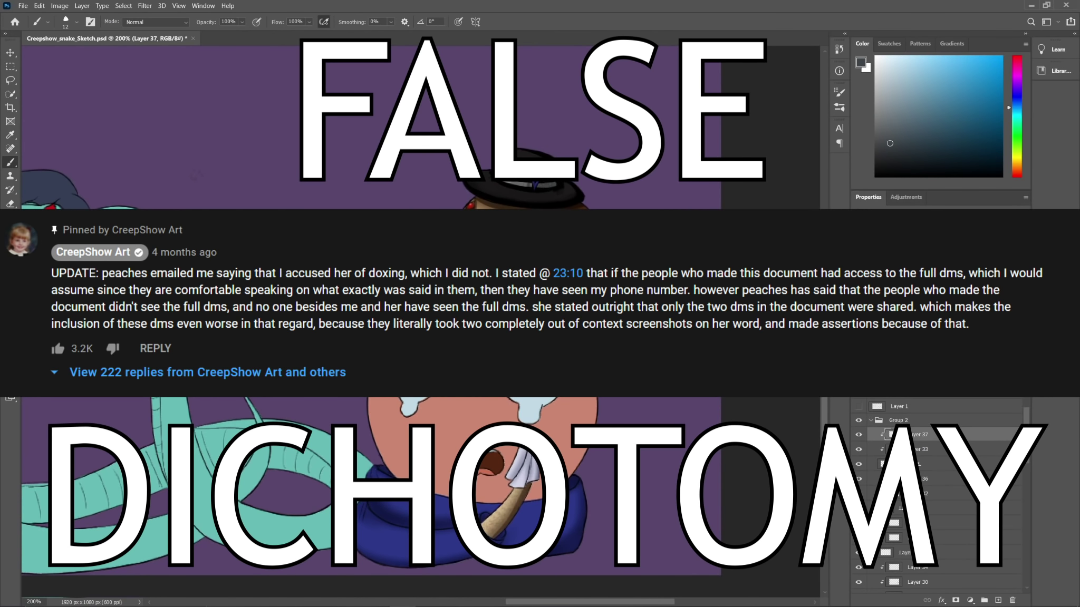
Step: Sample the coat's blue, darken it to navy and paint hard-edged fold shadows on the coat
{"action": "left_click", "coordinate": [443, 527], "text": "alt"}
{"action": "left_click", "coordinate": [982, 143]}
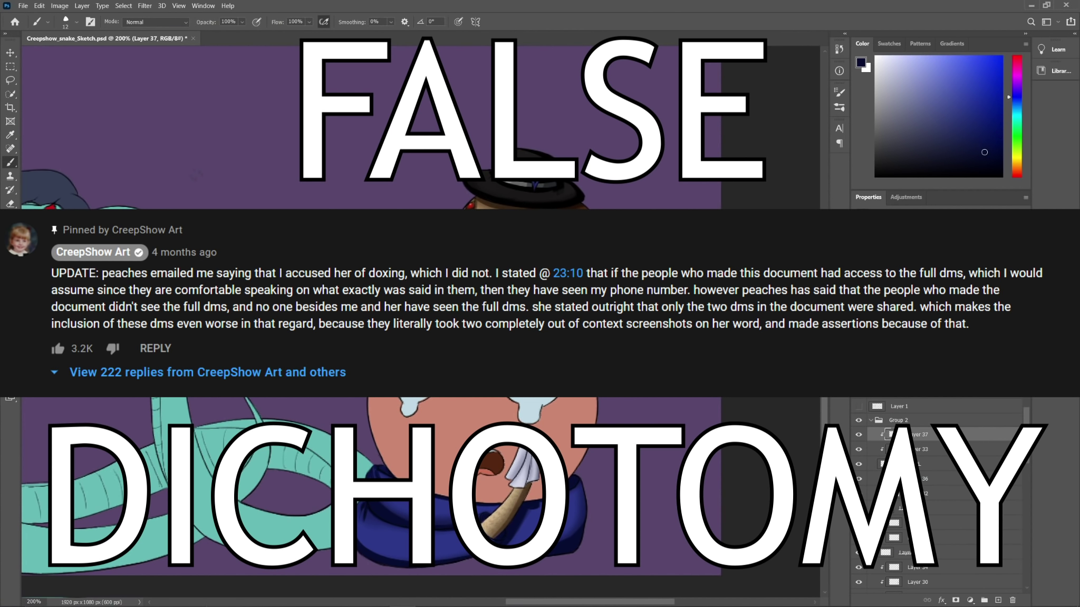
{"action": "left_click", "coordinate": [858, 406]}
{"action": "left_click", "coordinate": [858, 406]}
Step: Finish the hard coat shadows around the peach and pick a muted blue-grey for shading the white cloth
{"action": "left_click_drag", "start_coordinate": [474, 496], "coordinate": [519, 446]}
{"action": "scroll", "coordinate": [944, 474], "scroll_direction": "up", "scroll_amount": 1}
{"action": "left_click", "coordinate": [573, 359], "text": "alt"}
{"action": "left_click", "coordinate": [903, 96]}
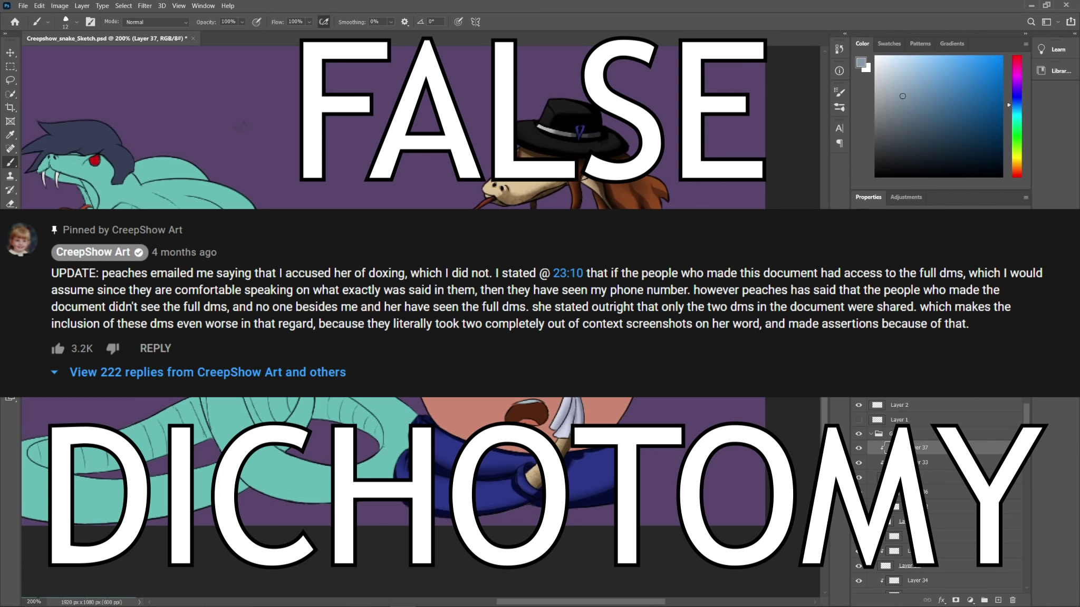
{"action": "key", "text": "e"}
{"action": "key", "text": "b"}
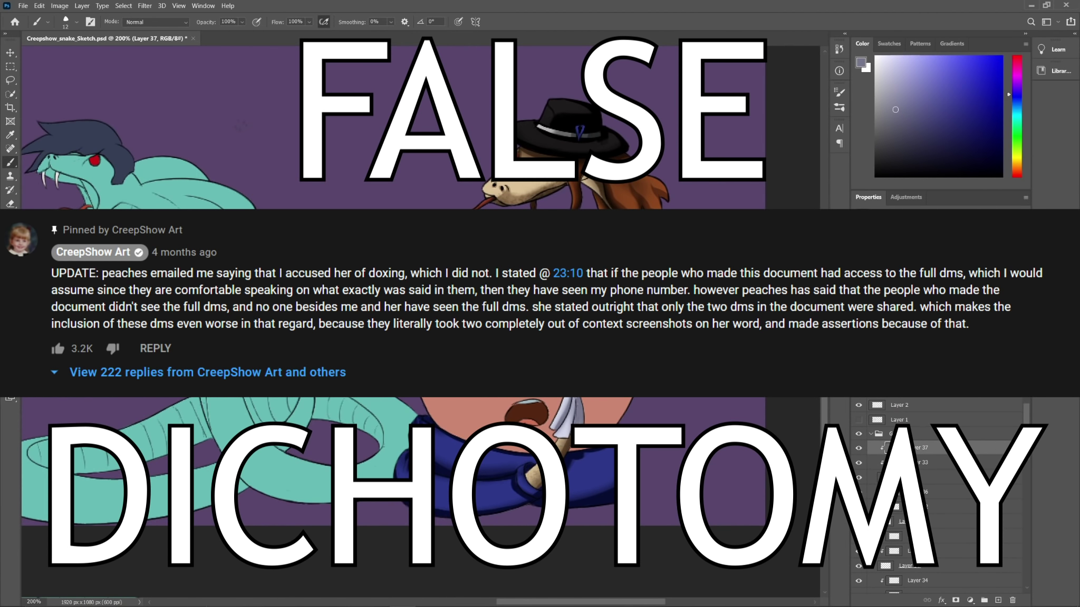
Step: Select base Layer 16 in Group 3 and clean it up with the eraser
{"action": "scroll", "coordinate": [939, 490], "scroll_direction": "down", "scroll_amount": 5}
{"action": "left_click", "coordinate": [898, 420]}
{"action": "left_click", "coordinate": [949, 493]}
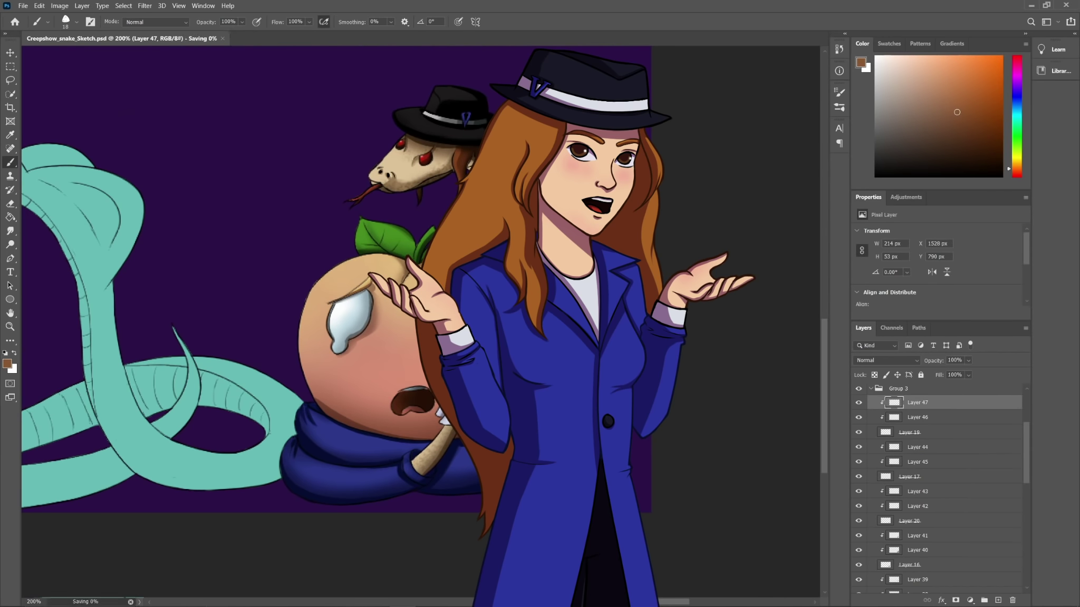
{"action": "scroll", "coordinate": [920, 552], "scroll_direction": "down", "scroll_amount": 1}
{"action": "left_click", "coordinate": [920, 552]}
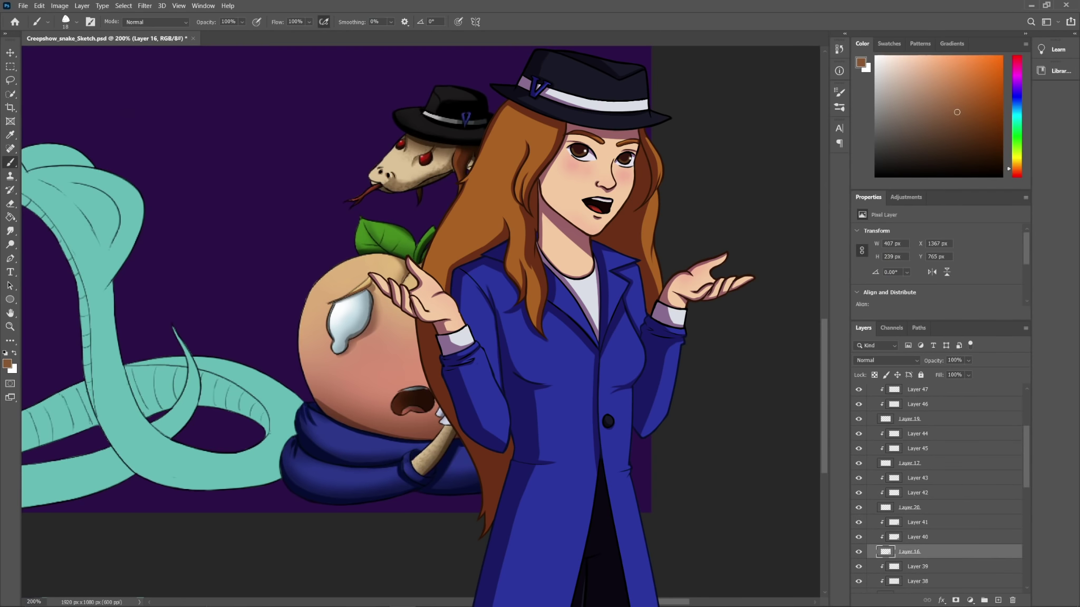
{"action": "key", "text": "e"}
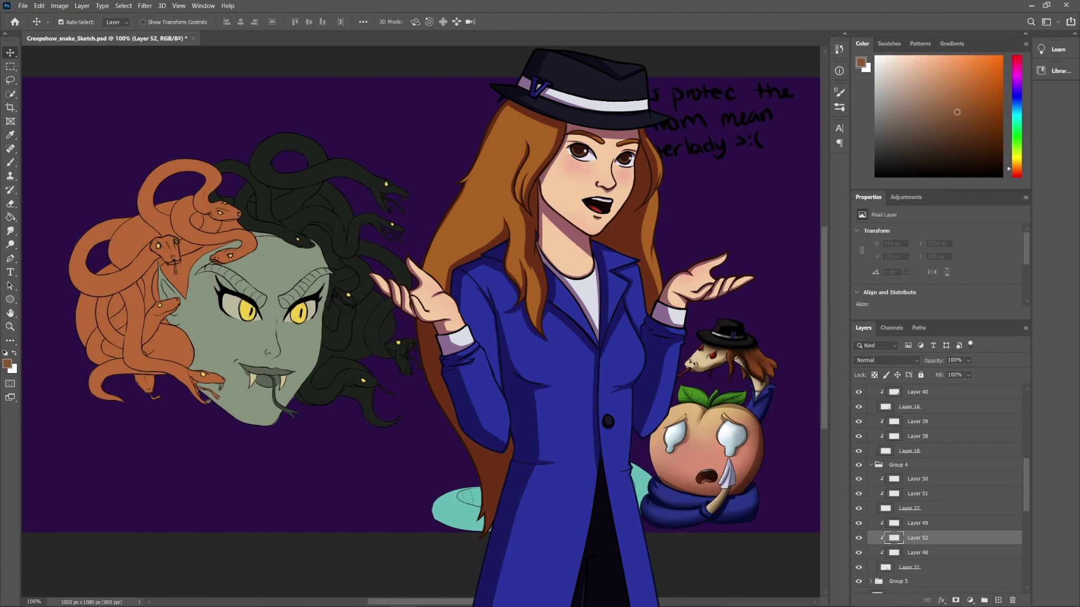
{"action": "scroll", "coordinate": [421, 316], "scroll_direction": "up", "scroll_amount": 1}
{"action": "scroll", "coordinate": [421, 322], "scroll_direction": "down", "scroll_amount": 3}
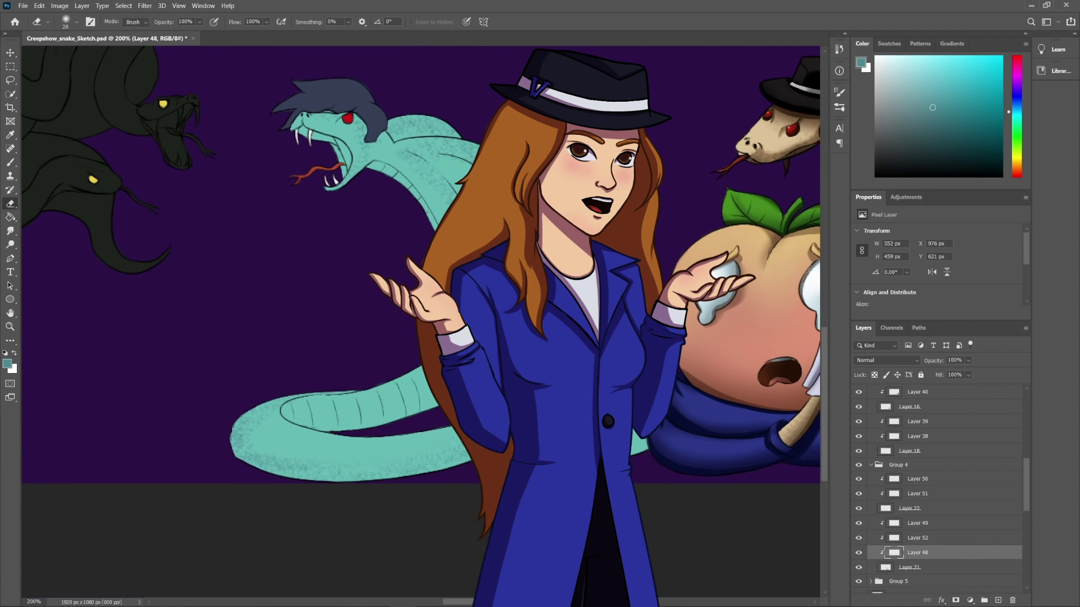
Step: On clipped Layer 52, choose a dark teal and a soft round brush and start shading the teal snake's neck
{"action": "left_click", "coordinate": [917, 538]}
{"action": "left_click", "coordinate": [946, 146]}
{"action": "key", "text": "b"}
{"action": "left_click", "coordinate": [76, 22]}
{"action": "left_click", "coordinate": [23, 101]}
{"action": "left_click_drag", "start_coordinate": [444, 161], "coordinate": [461, 180]}
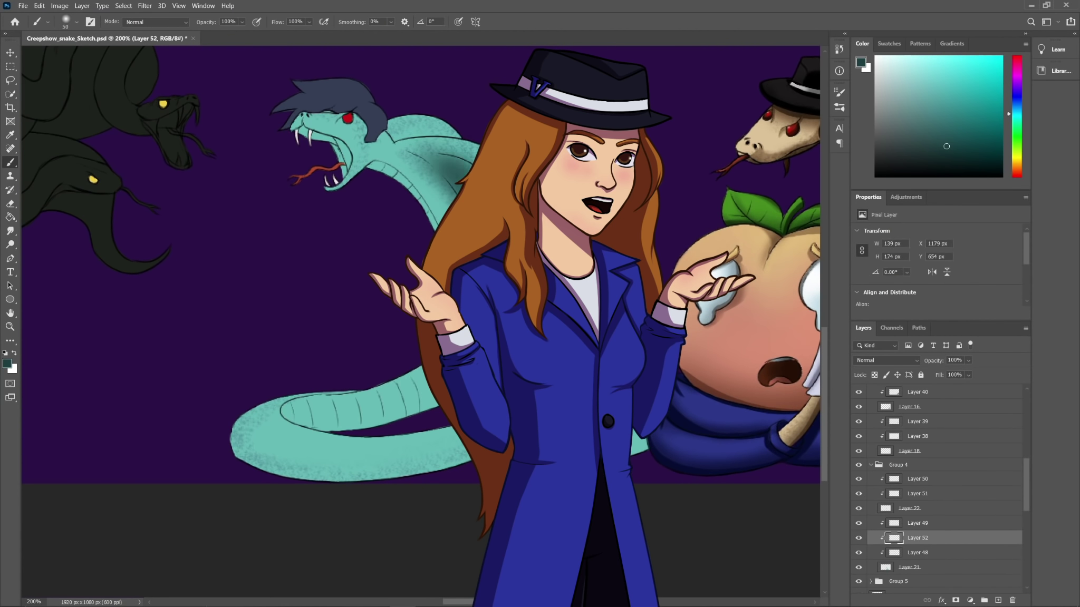
Step: Set the eraser to a soft round tip and paint soft dark-teal shadows inside the snake's lower coil
{"action": "key", "text": "e"}
{"action": "left_click", "coordinate": [76, 22]}
{"action": "left_click", "coordinate": [23, 101]}
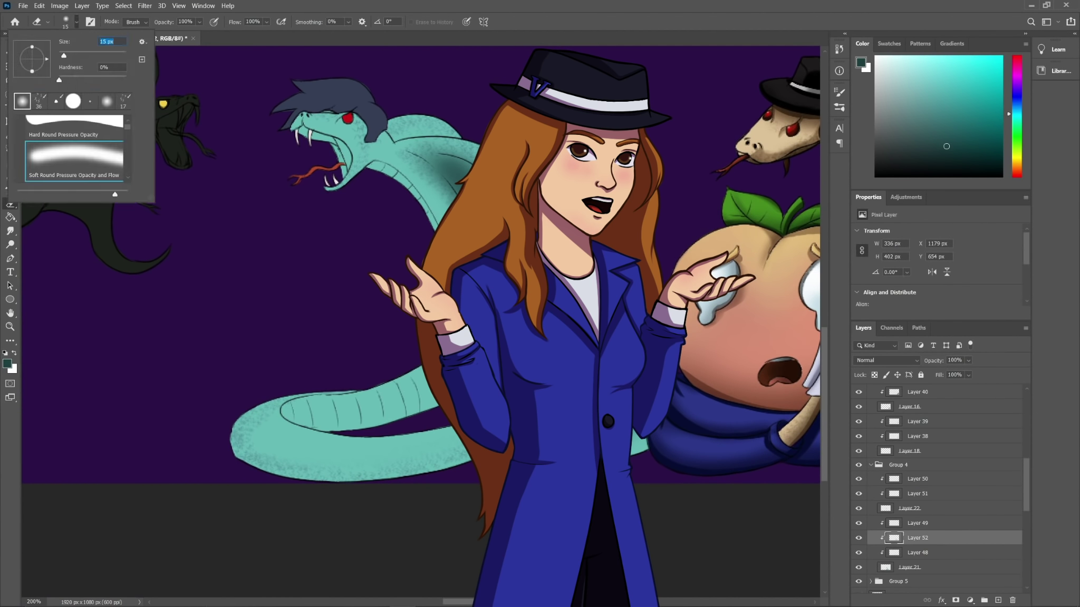
{"action": "key", "text": "b"}
{"action": "left_click", "coordinate": [76, 22]}
{"action": "left_click", "coordinate": [43, 101]}
{"action": "left_click", "coordinate": [76, 22]}
{"action": "left_click", "coordinate": [22, 101]}
{"action": "left_click_drag", "start_coordinate": [290, 410], "coordinate": [406, 403]}
{"action": "left_click_drag", "start_coordinate": [326, 414], "coordinate": [432, 382]}
{"action": "mouse_move", "coordinate": [293, 408]}
{"action": "left_mouse_down"}
{"action": "mouse_move", "coordinate": [345, 422]}
{"action": "mouse_move", "coordinate": [326, 436]}
{"action": "left_mouse_up"}
Step: Extend the soft shading along the teal snake's upper body and the underside of its lower coil
{"action": "key", "text": "e"}
{"action": "key", "text": "b"}
{"action": "left_click", "coordinate": [77, 22]}
{"action": "left_click", "coordinate": [23, 101]}
{"action": "left_click_drag", "start_coordinate": [393, 134], "coordinate": [459, 132]}
{"action": "mouse_move", "coordinate": [243, 461]}
{"action": "left_mouse_down"}
{"action": "mouse_move", "coordinate": [454, 469]}
{"action": "mouse_move", "coordinate": [506, 440]}
{"action": "left_mouse_up"}
Step: Deepen the soft shading on the snake's back, head and jaw and beneath the adjoining coil
{"action": "left_click", "coordinate": [77, 22]}
{"action": "key", "text": "e"}
{"action": "key", "text": "b"}
{"action": "mouse_move", "coordinate": [399, 125]}
{"action": "left_mouse_down"}
{"action": "mouse_move", "coordinate": [459, 137]}
{"action": "mouse_move", "coordinate": [430, 115]}
{"action": "left_mouse_up"}
{"action": "left_click_drag", "start_coordinate": [299, 131], "coordinate": [335, 140]}
{"action": "left_click_drag", "start_coordinate": [335, 138], "coordinate": [350, 173]}
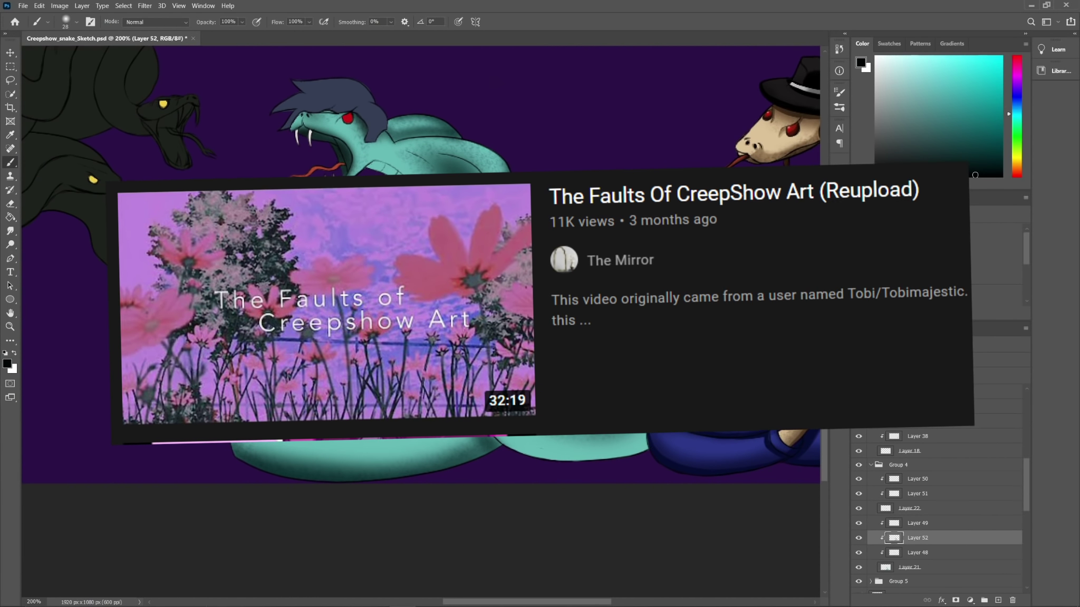
{"action": "left_click_drag", "start_coordinate": [519, 452], "coordinate": [646, 447]}
Step: On clipped Layer 49, paint hard-edged black shadows across the teal snake's back, neck and lower coil
{"action": "left_click", "coordinate": [917, 523]}
{"action": "left_click", "coordinate": [999, 177]}
{"action": "left_click", "coordinate": [77, 22]}
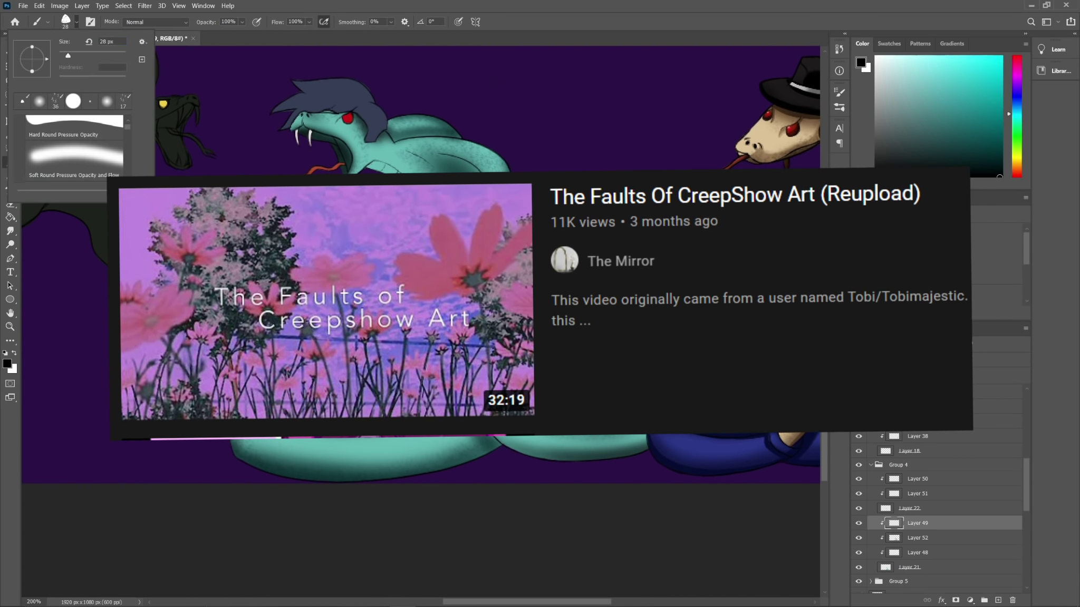
{"action": "left_click", "coordinate": [74, 161]}
{"action": "left_click_drag", "start_coordinate": [414, 152], "coordinate": [478, 171]}
{"action": "left_click_drag", "start_coordinate": [389, 131], "coordinate": [459, 135]}
{"action": "key", "text": "e"}
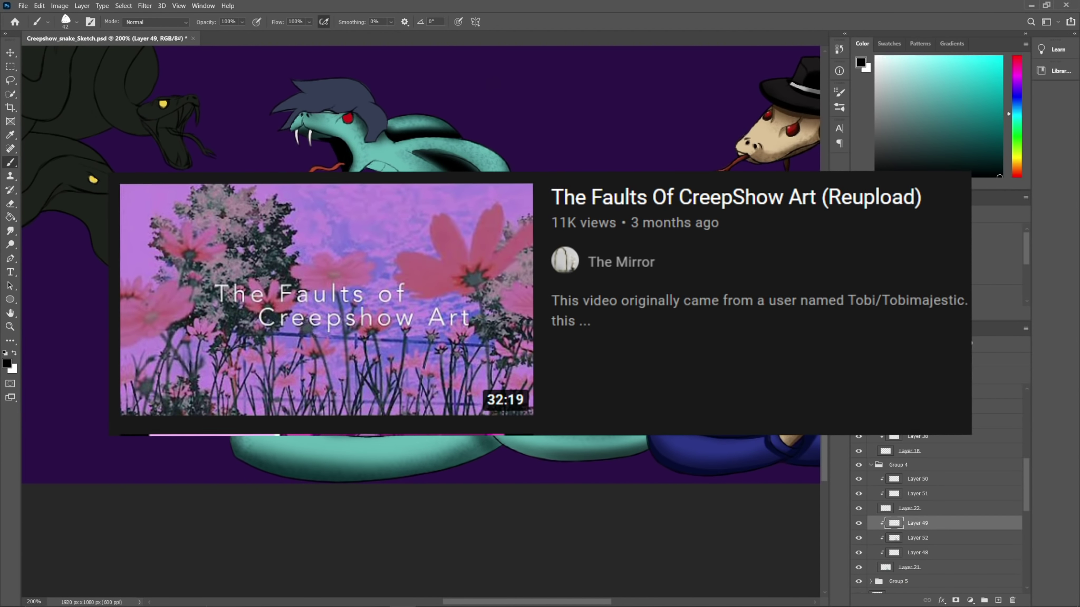
{"action": "key", "text": "b"}
{"action": "left_click_drag", "start_coordinate": [236, 452], "coordinate": [469, 459]}
{"action": "key", "text": "e"}
{"action": "key", "text": "b"}
Step: Refine the hard black shadows with a 10 px hard brush and set the layer to Multiply at 43% opacity
{"action": "left_click", "coordinate": [76, 21]}
{"action": "left_click", "coordinate": [74, 161]}
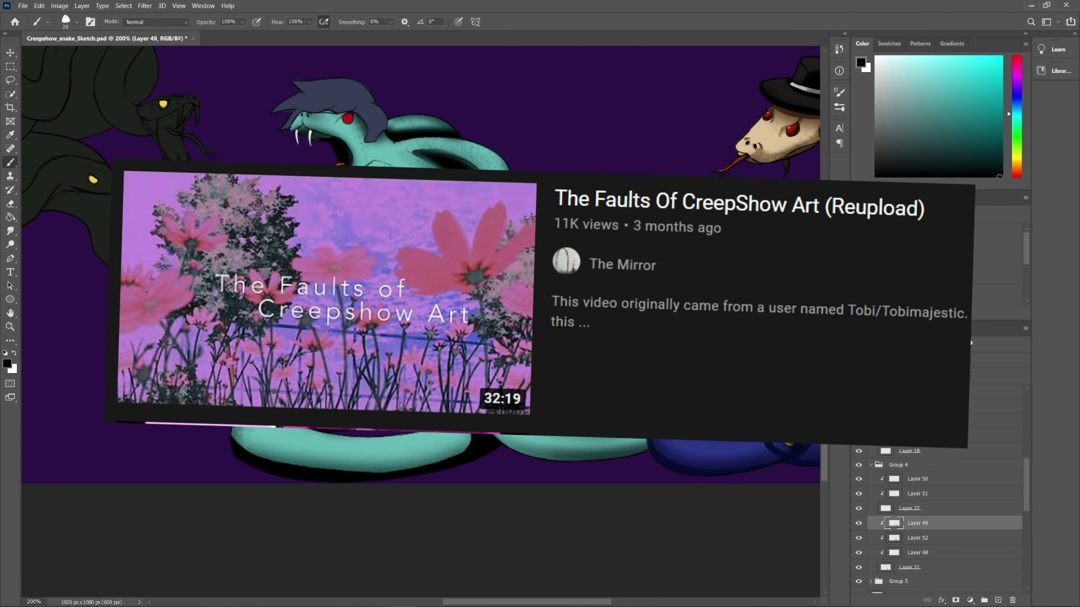
{"action": "key", "text": "e"}
{"action": "key", "text": "b"}
{"action": "left_click", "coordinate": [77, 21]}
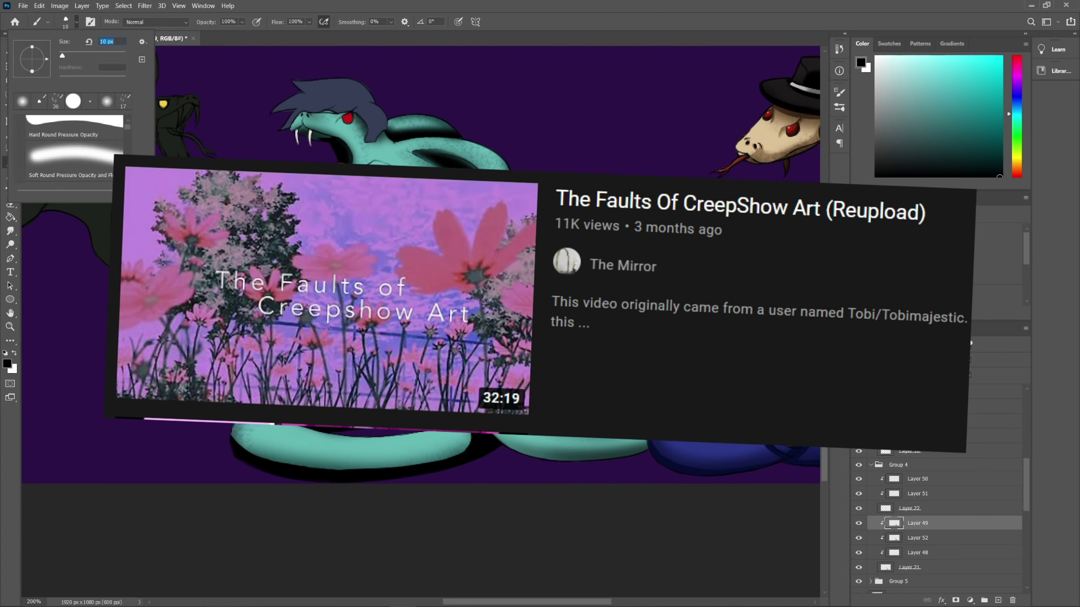
{"action": "left_click", "coordinate": [74, 139]}
{"action": "key", "text": "ctrl+minus"}
{"action": "key", "text": "ctrl+plus"}
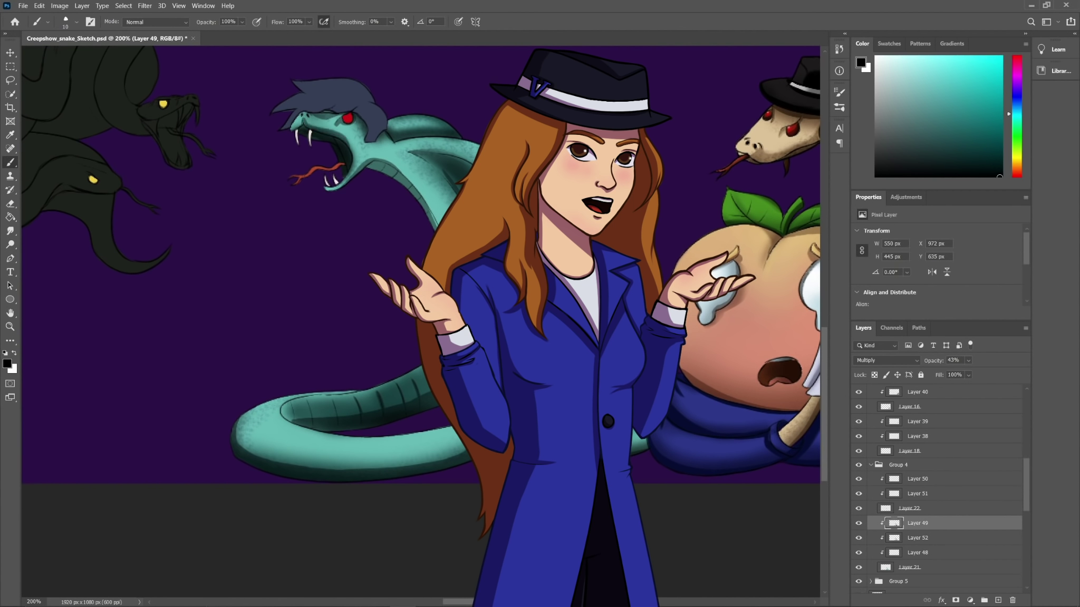
Step: Alternate eraser and brush to define dark bands between the belly scales inside the teal snake's coil
{"action": "key", "text": "e"}
{"action": "key", "text": "bracketright"}
{"action": "key", "text": "bracketright"}
{"action": "key", "text": "bracketright"}
{"action": "key", "text": "bracketright"}
{"action": "key", "text": "bracketright"}
{"action": "key", "text": "bracketright"}
{"action": "key", "text": "bracketright"}
{"action": "key", "text": "bracketright"}
{"action": "key", "text": "bracketright"}
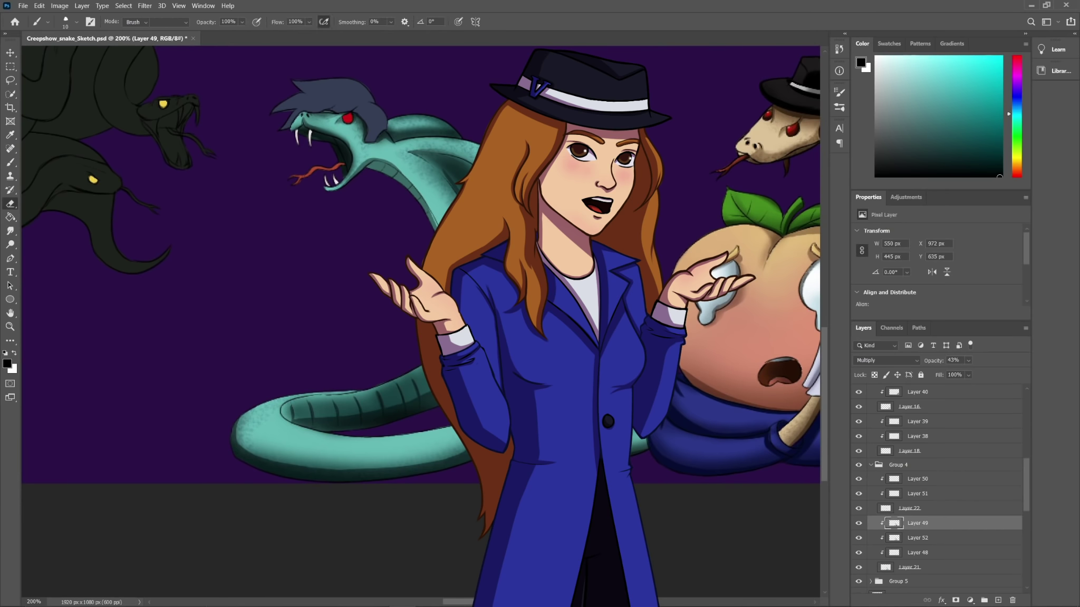
{"action": "key", "text": "b"}
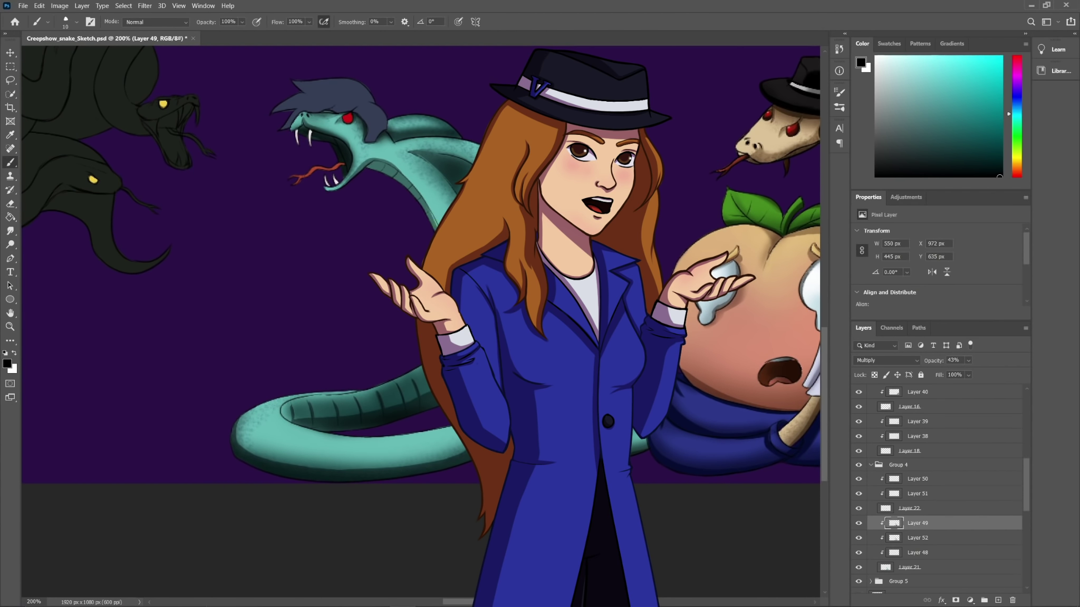
Step: On clipped Layer 51, softly shade the teal snake's tongue in dark red and its blue hair in a darker tone
{"action": "key", "text": "b"}
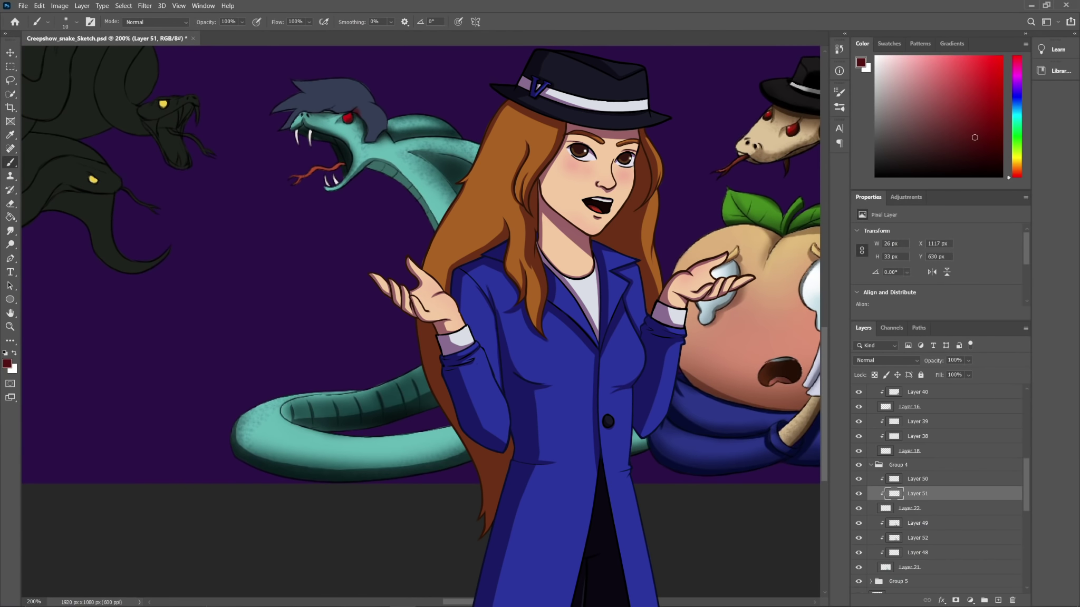
{"action": "left_click", "coordinate": [76, 22]}
{"action": "mouse_move", "coordinate": [323, 109]}
{"action": "left_mouse_down"}
{"action": "mouse_move", "coordinate": [363, 105]}
{"action": "mouse_move", "coordinate": [377, 138]}
{"action": "left_mouse_up"}
{"action": "left_click_drag", "start_coordinate": [335, 105], "coordinate": [279, 109]}
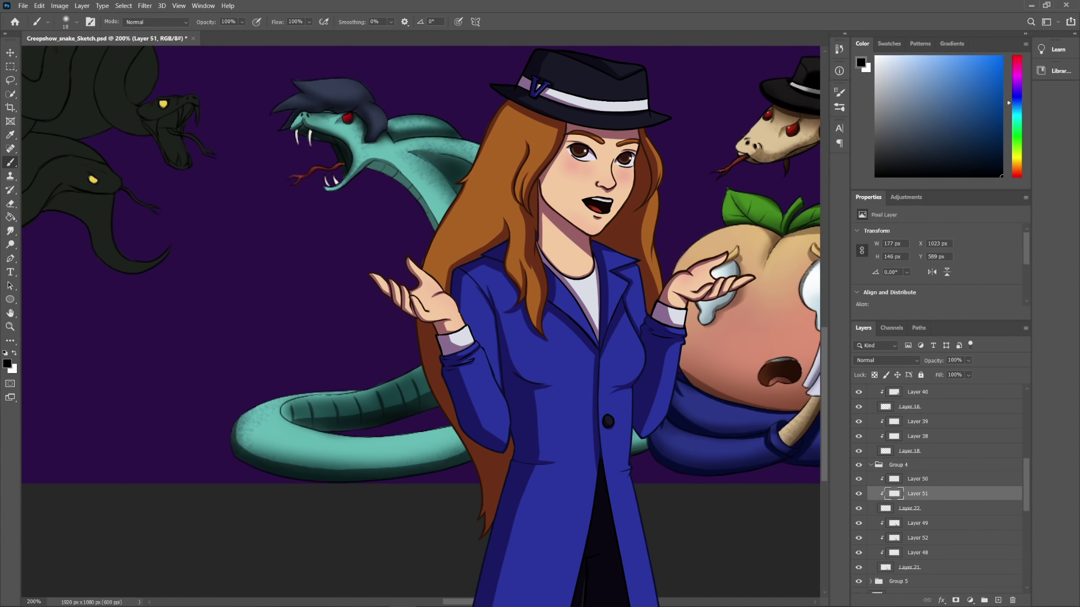
Step: Paint hard black shadows in the snake's hair on Layer 50 and set that layer to Multiply at 28% opacity
{"action": "key", "text": "alt+bracketright"}
{"action": "mouse_move", "coordinate": [334, 102]}
{"action": "left_mouse_down"}
{"action": "mouse_move", "coordinate": [273, 113]}
{"action": "mouse_move", "coordinate": [327, 108]}
{"action": "left_mouse_up"}
{"action": "left_click_drag", "start_coordinate": [319, 110], "coordinate": [281, 129]}
{"action": "left_click_drag", "start_coordinate": [353, 100], "coordinate": [298, 84]}
{"action": "left_click", "coordinate": [887, 360]}
{"action": "left_click", "coordinate": [879, 380]}
{"action": "left_click", "coordinate": [969, 360]}
{"action": "left_click_drag", "start_coordinate": [982, 372], "coordinate": [947, 372]}
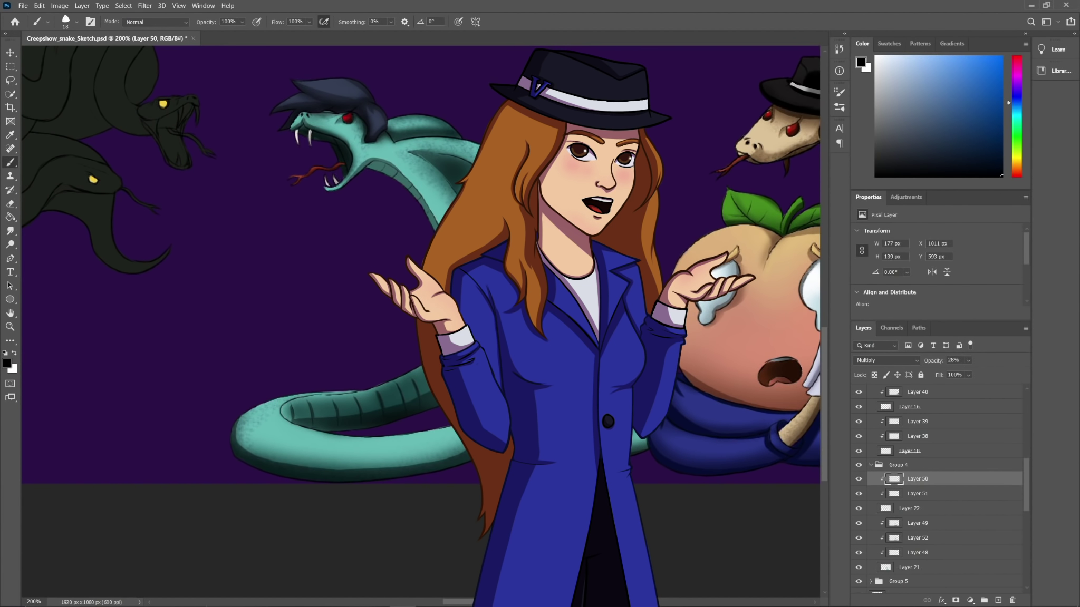
Step: Return to Layer 52, sample a dark teal from the snake and deepen the soft shadow inside its coil
{"action": "key", "text": "ctrl+minus"}
{"action": "left_click", "coordinate": [918, 552]}
{"action": "left_click", "coordinate": [917, 537]}
{"action": "key", "text": "i"}
{"action": "left_click", "coordinate": [369, 397]}
{"action": "key", "text": "b"}
{"action": "left_click", "coordinate": [76, 21]}
{"action": "left_click_drag", "start_coordinate": [332, 380], "coordinate": [431, 395]}
{"action": "left_click_drag", "start_coordinate": [352, 364], "coordinate": [420, 371]}
Step: Adjust the soft brush and add more dark-teal shading along the snake's neck
{"action": "key", "text": "e"}
{"action": "key", "text": "b"}
{"action": "left_click", "coordinate": [76, 22]}
{"action": "left_click", "coordinate": [77, 22]}
{"action": "left_click_drag", "start_coordinate": [393, 241], "coordinate": [421, 258]}
{"action": "key", "text": "e"}
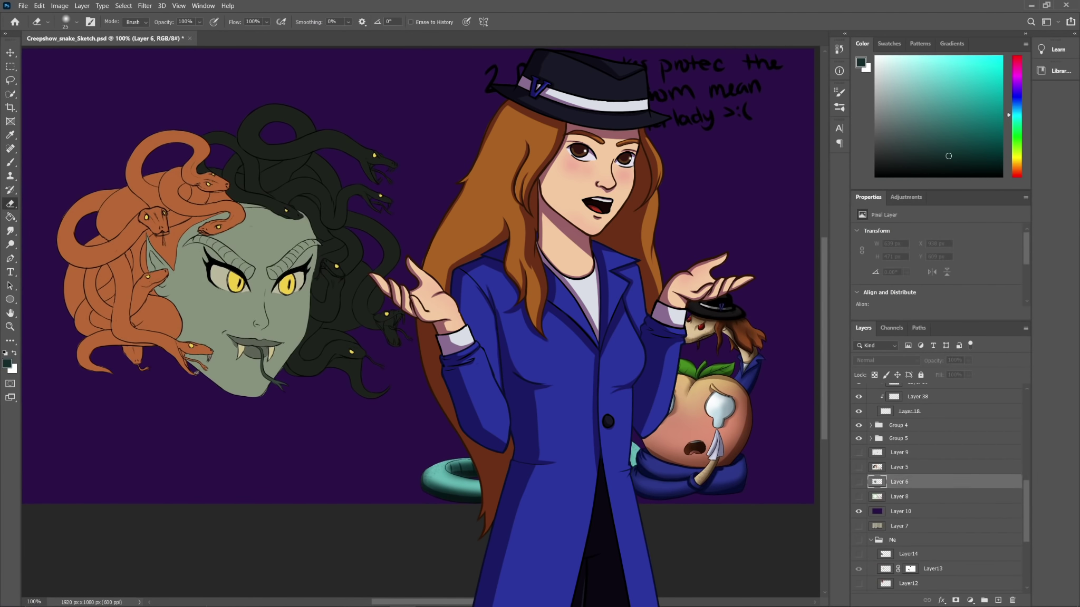
Step: Expand Group 5, add three layers clipped to the monster lady's face base and select the lowest one
{"action": "left_click", "coordinate": [871, 439]}
{"action": "left_click", "coordinate": [909, 526]}
{"action": "left_click", "coordinate": [998, 601]}
{"action": "left_click", "coordinate": [909, 534], "text": "alt"}
{"action": "left_click", "coordinate": [909, 541]}
{"action": "left_click", "coordinate": [998, 601]}
{"action": "left_click", "coordinate": [998, 600]}
{"action": "left_click", "coordinate": [917, 555]}
Step: Sample the face's grey-green, darken it and stamp scale texture on the cheeks and forehead with a 75 px textured brush
{"action": "key", "text": "b"}
{"action": "left_click", "coordinate": [76, 22]}
{"action": "left_click", "coordinate": [114, 185]}
{"action": "key", "text": "i"}
{"action": "left_click", "coordinate": [205, 316]}
{"action": "left_click", "coordinate": [901, 136]}
{"action": "key", "text": "b"}
{"action": "left_click_drag", "start_coordinate": [187, 273], "coordinate": [211, 302]}
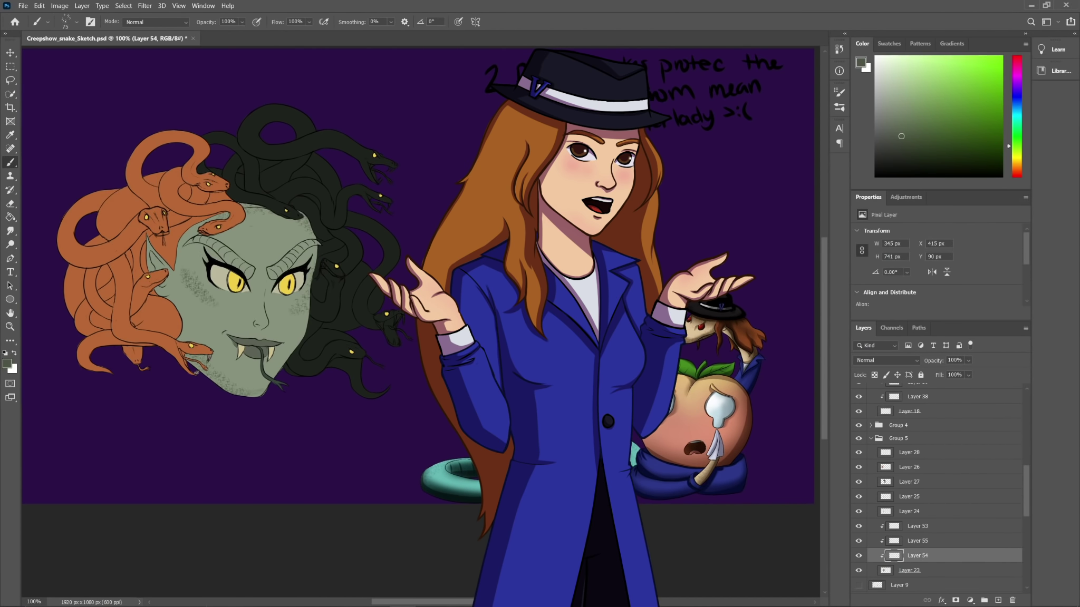
{"action": "left_click_drag", "start_coordinate": [211, 244], "coordinate": [239, 260]}
{"action": "left_click_drag", "start_coordinate": [311, 247], "coordinate": [278, 269]}
{"action": "key", "text": "e"}
{"action": "key", "text": "b"}
Step: Select Layer 27, sample a colour at the hairline and paint along the top of the forehead
{"action": "left_click", "coordinate": [909, 482]}
{"action": "key", "text": "i"}
{"action": "left_click", "coordinate": [256, 192]}
{"action": "key", "text": "b"}
{"action": "left_click", "coordinate": [77, 22]}
{"action": "left_click", "coordinate": [56, 101]}
{"action": "left_click_drag", "start_coordinate": [243, 208], "coordinate": [263, 207]}
Step: Return to the face's scale-texture layer and start drawing fine dark skin lines with a small brush
{"action": "scroll", "coordinate": [939, 490], "scroll_direction": "down", "scroll_amount": 2}
{"action": "left_click", "coordinate": [917, 476]}
{"action": "left_click", "coordinate": [917, 490]}
{"action": "left_click", "coordinate": [77, 22]}
{"action": "left_click", "coordinate": [55, 102]}
{"action": "key", "text": "ctrl+plus"}
{"action": "mouse_move", "coordinate": [197, 260]}
{"action": "left_mouse_down"}
{"action": "mouse_move", "coordinate": [159, 288]}
{"action": "mouse_move", "coordinate": [170, 278]}
{"action": "left_mouse_up"}
{"action": "scroll", "coordinate": [263, 296], "scroll_direction": "left", "scroll_amount": 5}
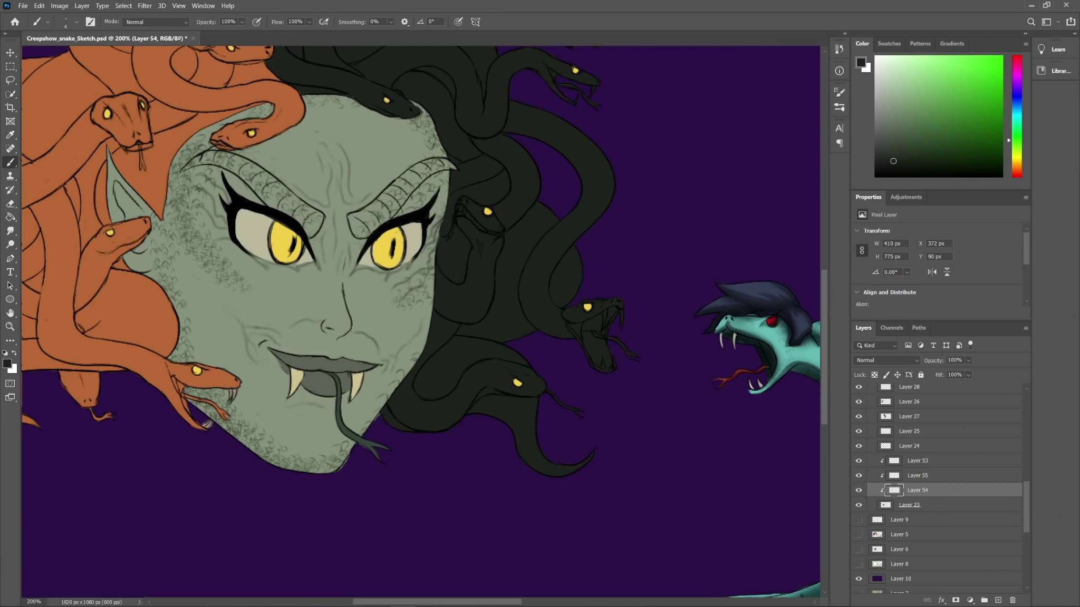
Step: Draw thin dark wrinkle lines across the monster lady's forehead, under her eye and on her cheek
{"action": "left_click_drag", "start_coordinate": [432, 289], "coordinate": [405, 306]}
{"action": "left_click_drag", "start_coordinate": [409, 315], "coordinate": [395, 328]}
{"action": "left_click_drag", "start_coordinate": [345, 102], "coordinate": [406, 140]}
{"action": "left_click_drag", "start_coordinate": [303, 138], "coordinate": [379, 138]}
{"action": "left_click_drag", "start_coordinate": [303, 127], "coordinate": [368, 126]}
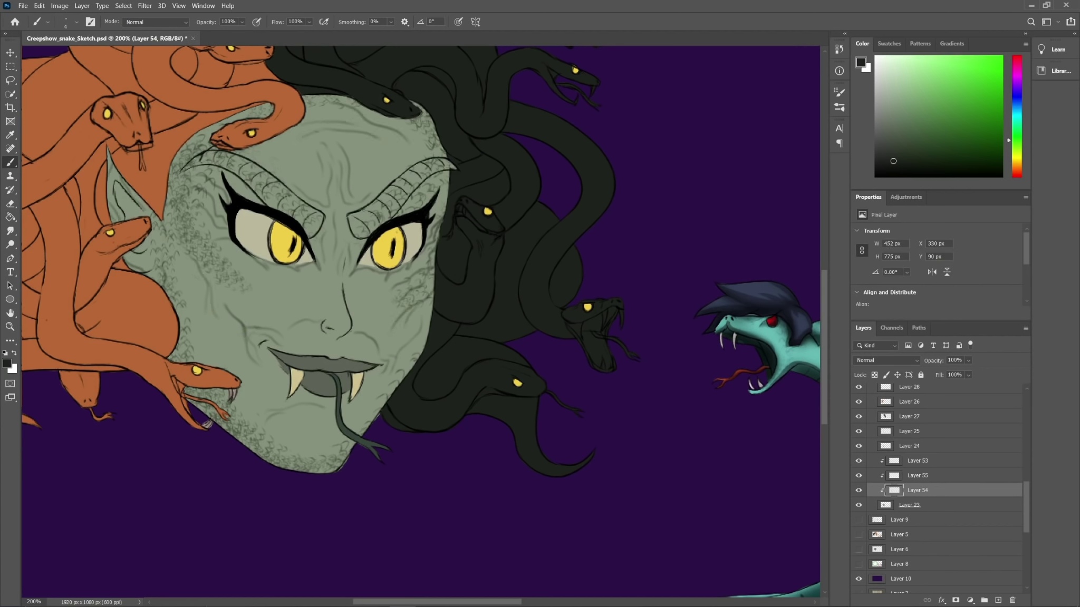
{"action": "left_click_drag", "start_coordinate": [370, 289], "coordinate": [404, 281]}
Step: On Layer 55, paint soft dark grey-green shadows along the monster lady's outer cheek, temple, ear and jaw
{"action": "left_click_drag", "start_coordinate": [528, 264], "coordinate": [350, 354]}
{"action": "left_click_drag", "start_coordinate": [369, 316], "coordinate": [496, 316]}
{"action": "left_click", "coordinate": [917, 475]}
{"action": "left_click_drag", "start_coordinate": [901, 161], "coordinate": [899, 151]}
{"action": "left_click", "coordinate": [76, 22]}
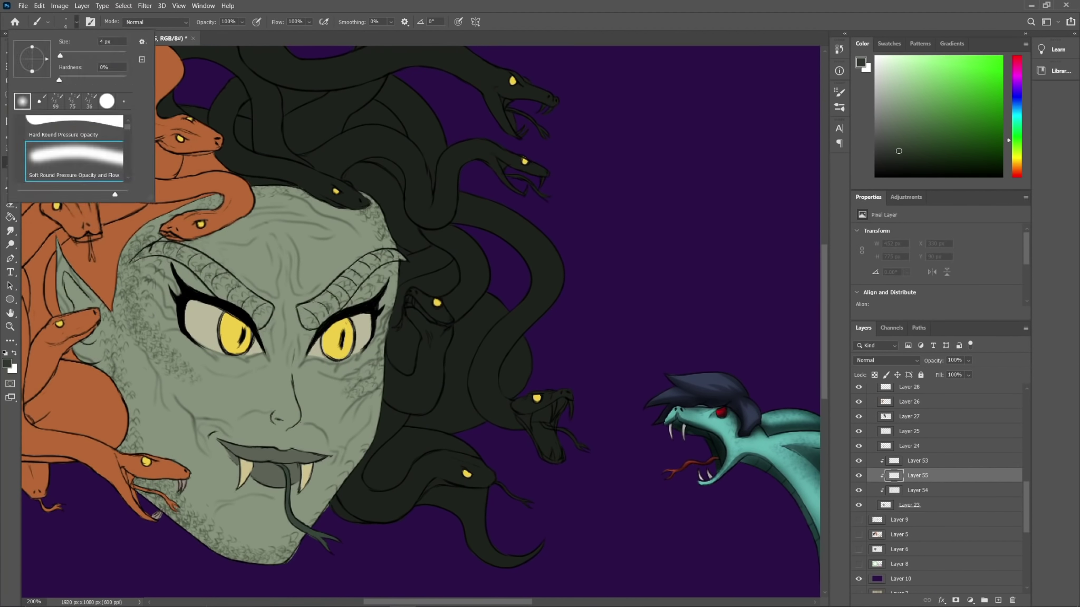
{"action": "left_click_drag", "start_coordinate": [124, 311], "coordinate": [184, 393]}
{"action": "left_click_drag", "start_coordinate": [363, 203], "coordinate": [407, 259]}
{"action": "left_click_drag", "start_coordinate": [64, 277], "coordinate": [103, 340]}
{"action": "left_click_drag", "start_coordinate": [100, 343], "coordinate": [132, 446]}
{"action": "left_click_drag", "start_coordinate": [145, 490], "coordinate": [253, 559]}
Step: Shade below her mouth and softly darken the nose, upper forehead, brow ridges and eye surroundings
{"action": "left_click", "coordinate": [76, 22]}
{"action": "left_click_drag", "start_coordinate": [251, 495], "coordinate": [284, 497]}
{"action": "mouse_move", "coordinate": [303, 343]}
{"action": "left_mouse_down"}
{"action": "mouse_move", "coordinate": [293, 432]}
{"action": "mouse_move", "coordinate": [384, 288]}
{"action": "left_mouse_up"}
{"action": "left_click", "coordinate": [76, 23]}
{"action": "left_click_drag", "start_coordinate": [257, 203], "coordinate": [206, 245]}
{"action": "left_click_drag", "start_coordinate": [153, 255], "coordinate": [264, 316]}
{"action": "left_click_drag", "start_coordinate": [195, 348], "coordinate": [263, 359]}
{"action": "left_click_drag", "start_coordinate": [395, 260], "coordinate": [308, 322]}
{"action": "left_click_drag", "start_coordinate": [319, 364], "coordinate": [373, 351]}
{"action": "key", "text": "e"}
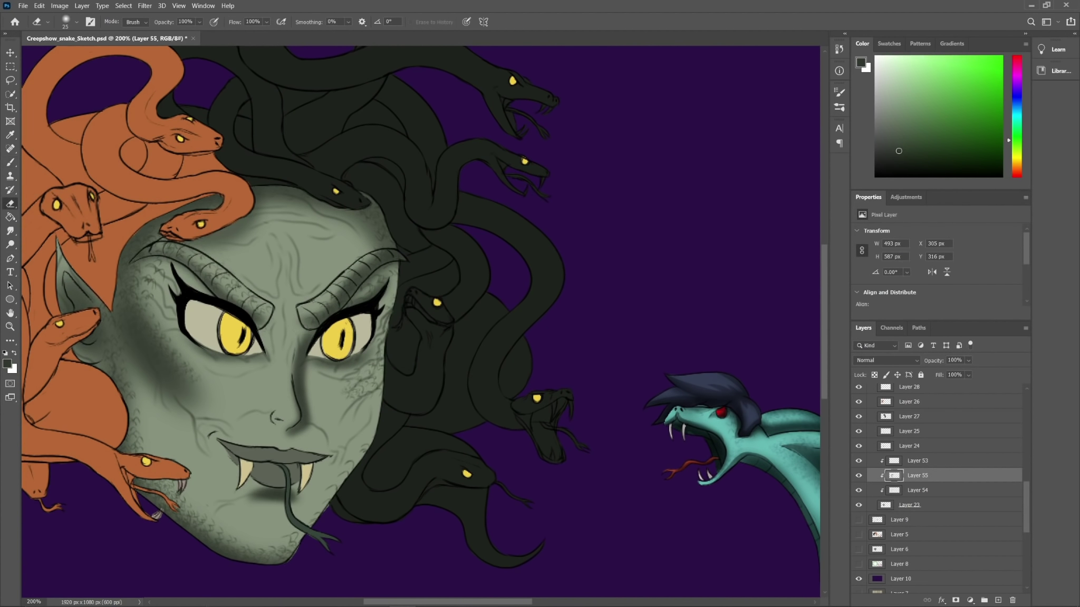
Step: Deepen the soft shadows under the nose, along the jaw and far cheek, across the upper forehead and on the brow
{"action": "key", "text": "b"}
{"action": "left_click_drag", "start_coordinate": [271, 414], "coordinate": [236, 415]}
{"action": "left_click", "coordinate": [77, 22]}
{"action": "left_click_drag", "start_coordinate": [145, 493], "coordinate": [298, 556]}
{"action": "left_click_drag", "start_coordinate": [390, 316], "coordinate": [311, 522]}
{"action": "left_click_drag", "start_coordinate": [264, 195], "coordinate": [390, 253]}
{"action": "left_click", "coordinate": [76, 22]}
{"action": "left_click_drag", "start_coordinate": [190, 253], "coordinate": [269, 309]}
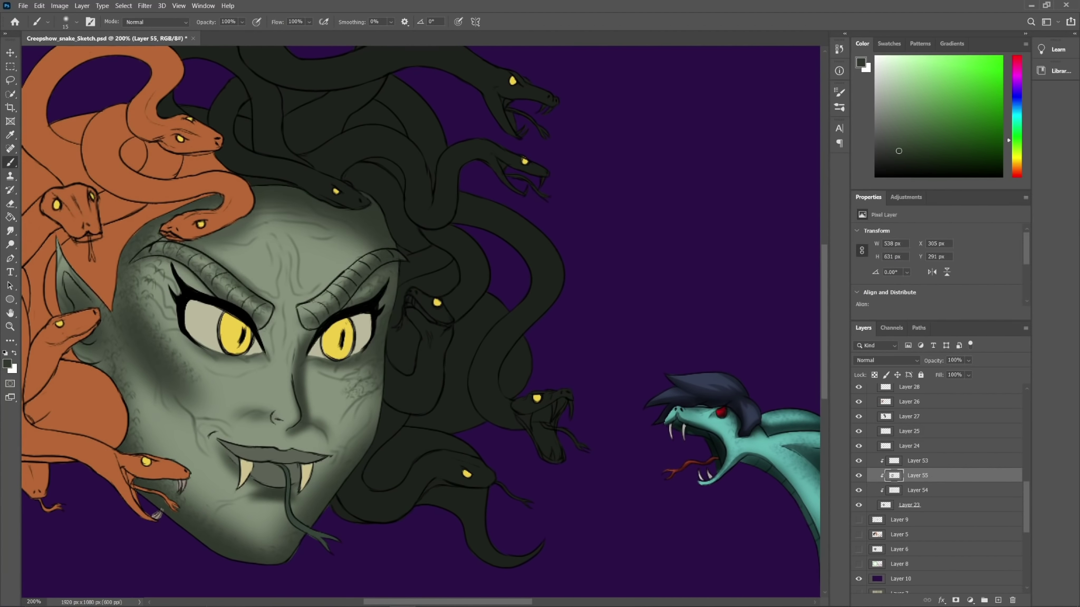
Step: Lighten the shading along the tops of both brow ridges with the Eraser
{"action": "key", "text": "e"}
{"action": "left_click", "coordinate": [76, 22]}
{"action": "left_click_drag", "start_coordinate": [67, 55], "coordinate": [64, 55]}
{"action": "left_click_drag", "start_coordinate": [195, 258], "coordinate": [259, 303]}
{"action": "left_click_drag", "start_coordinate": [375, 256], "coordinate": [344, 281]}
Step: Add shadows between the brows and around the nose, and erase excess shading from the ear
{"action": "key", "text": "b"}
{"action": "left_click_drag", "start_coordinate": [280, 261], "coordinate": [274, 334]}
{"action": "left_click_drag", "start_coordinate": [282, 423], "coordinate": [279, 446]}
{"action": "key", "text": "e"}
{"action": "left_click_drag", "start_coordinate": [66, 277], "coordinate": [101, 305]}
{"action": "left_click_drag", "start_coordinate": [75, 348], "coordinate": [90, 361]}
{"action": "key", "text": "b"}
{"action": "left_click_drag", "start_coordinate": [263, 414], "coordinate": [232, 422]}
Step: Set Layer 55 to the Multiply blend mode at 80% opacity
{"action": "left_click", "coordinate": [887, 361]}
{"action": "left_click", "coordinate": [869, 378]}
{"action": "left_click", "coordinate": [968, 360]}
{"action": "left_click_drag", "start_coordinate": [982, 373], "coordinate": [970, 372]}
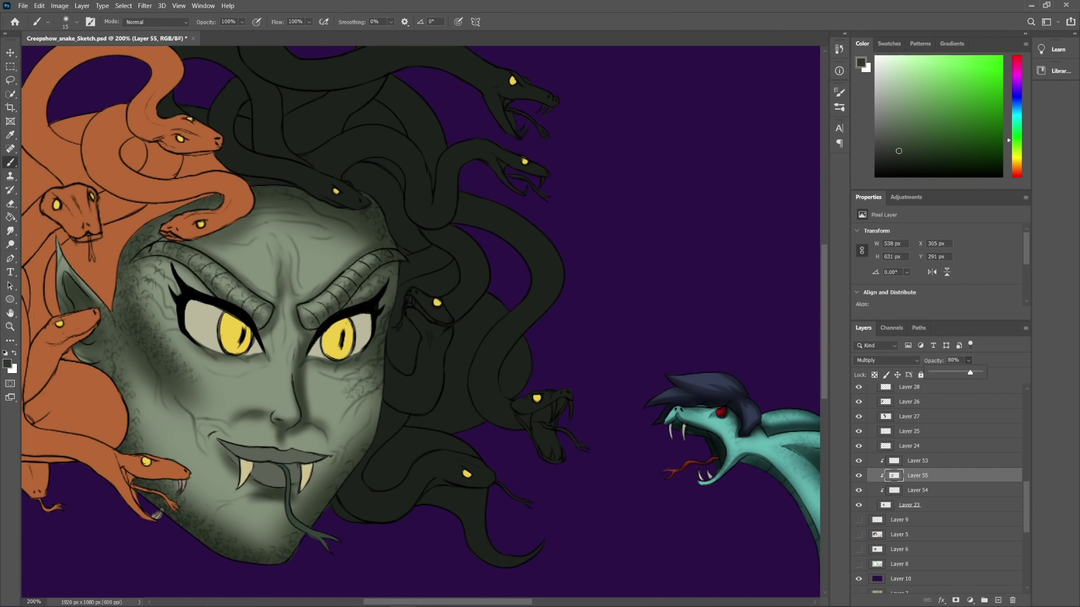
Step: Set Layer 54, which holds the skin texture, to Multiply at 49% opacity
{"action": "left_click", "coordinate": [917, 490]}
{"action": "left_click", "coordinate": [887, 361]}
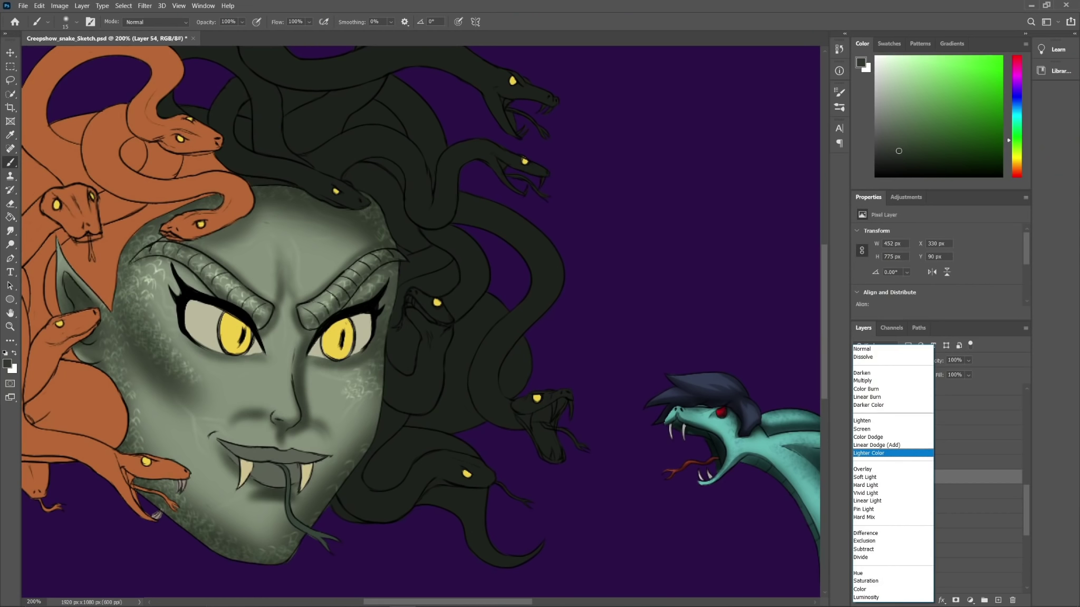
{"action": "left_click", "coordinate": [76, 22]}
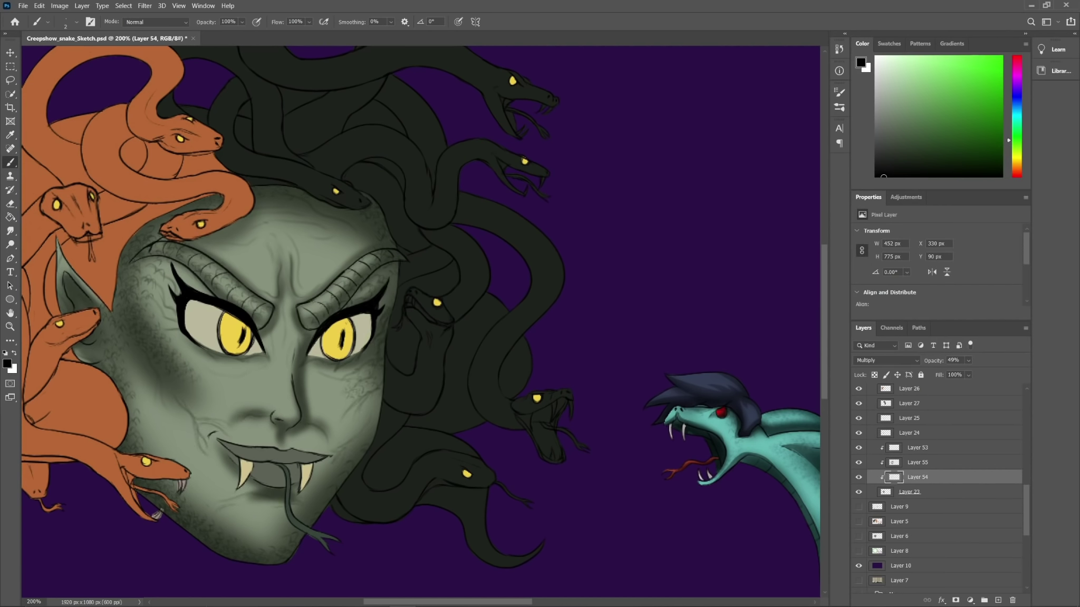
Step: Add black shading to the brow ridges, outer cheek, ear and jaw with a soft 25 px brush
{"action": "left_click", "coordinate": [76, 22]}
{"action": "left_click_drag", "start_coordinate": [171, 259], "coordinate": [244, 307]}
{"action": "left_click_drag", "start_coordinate": [390, 259], "coordinate": [349, 285]}
{"action": "left_click_drag", "start_coordinate": [115, 315], "coordinate": [142, 364]}
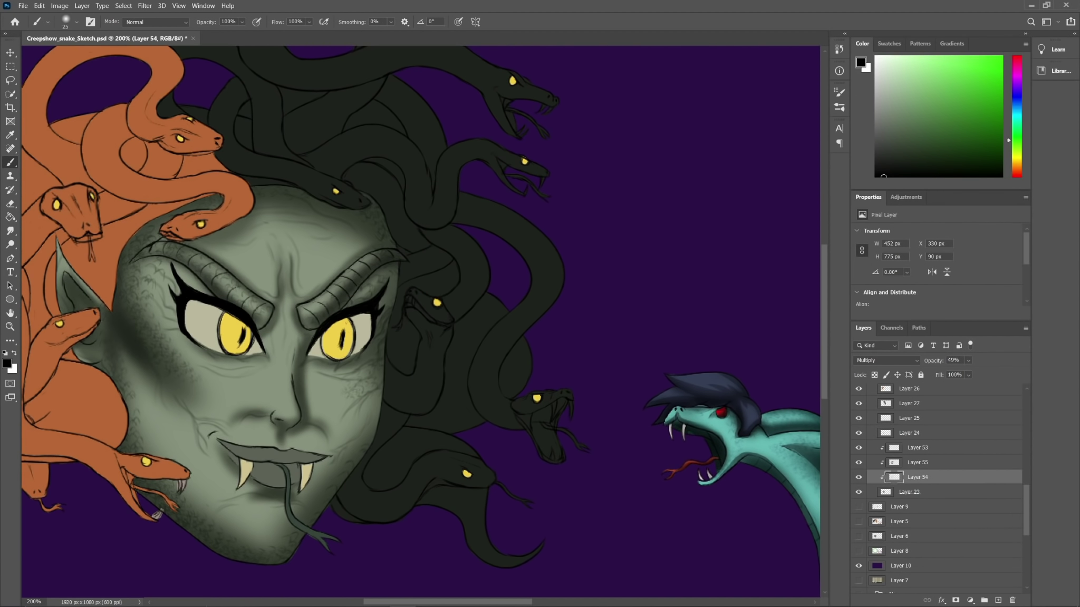
{"action": "left_click_drag", "start_coordinate": [72, 289], "coordinate": [85, 308]}
{"action": "left_click_drag", "start_coordinate": [143, 494], "coordinate": [208, 544]}
Step: Shade the side of the nose bridge, soften it with the Eraser, and darken beneath the brow
{"action": "key", "text": "e"}
{"action": "key", "text": "b"}
{"action": "left_click_drag", "start_coordinate": [270, 328], "coordinate": [272, 393]}
{"action": "key", "text": "e"}
{"action": "left_click_drag", "start_coordinate": [278, 348], "coordinate": [277, 391]}
{"action": "key", "text": "b"}
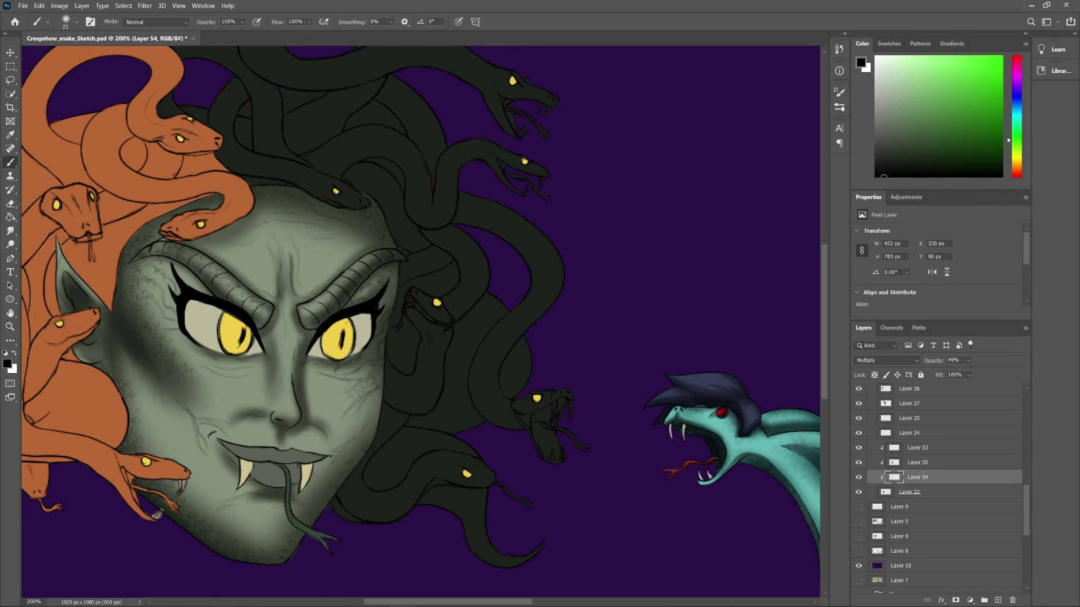
{"action": "left_click_drag", "start_coordinate": [173, 264], "coordinate": [202, 290]}
Step: Select Layer 53 and start painting black cast shadows around the monster lady's facial features
{"action": "key", "text": "ctrl+minus"}
{"action": "left_click_drag", "start_coordinate": [474, 317], "coordinate": [393, 308]}
{"action": "scroll", "coordinate": [938, 474], "scroll_direction": "up", "scroll_amount": 1}
{"action": "left_click", "coordinate": [917, 460]}
{"action": "left_click", "coordinate": [76, 23]}
{"action": "left_click", "coordinate": [41, 98]}
{"action": "mouse_move", "coordinate": [212, 342]}
{"action": "left_mouse_down"}
{"action": "mouse_move", "coordinate": [240, 251]}
{"action": "mouse_move", "coordinate": [329, 276]}
{"action": "left_mouse_up"}
{"action": "left_click_drag", "start_coordinate": [289, 313], "coordinate": [329, 283]}
{"action": "mouse_move", "coordinate": [198, 282]}
{"action": "left_mouse_down"}
{"action": "mouse_move", "coordinate": [261, 307]}
{"action": "mouse_move", "coordinate": [276, 365]}
{"action": "left_mouse_up"}
{"action": "left_click", "coordinate": [76, 22]}
Step: Paint cast shadows around the eyes, nose, mouth, ear and outer edge of the face
{"action": "key", "text": "ctrl+plus"}
{"action": "left_click_drag", "start_coordinate": [146, 347], "coordinate": [211, 319]}
{"action": "left_click_drag", "start_coordinate": [317, 316], "coordinate": [507, 316]}
{"action": "left_click_drag", "start_coordinate": [206, 296], "coordinate": [295, 343]}
{"action": "mouse_move", "coordinate": [347, 315]}
{"action": "left_mouse_down"}
{"action": "mouse_move", "coordinate": [330, 393]}
{"action": "mouse_move", "coordinate": [302, 408]}
{"action": "left_mouse_up"}
{"action": "left_click_drag", "start_coordinate": [279, 466], "coordinate": [320, 475]}
{"action": "left_click_drag", "start_coordinate": [136, 289], "coordinate": [129, 359]}
{"action": "left_click_drag", "start_coordinate": [93, 257], "coordinate": [121, 291]}
Step: Enlarge the brush and block in cast shadows along the jaw and across the upper forehead, undoing the stray strokes
{"action": "key", "text": "bracketright"}
{"action": "key", "text": "bracketright"}
{"action": "key", "text": "bracketright"}
{"action": "key", "text": "bracketright"}
{"action": "key", "text": "bracketright"}
{"action": "key", "text": "bracketright"}
{"action": "key", "text": "bracketright"}
{"action": "mouse_move", "coordinate": [163, 465]}
{"action": "left_mouse_down"}
{"action": "mouse_move", "coordinate": [280, 545]}
{"action": "mouse_move", "coordinate": [331, 514]}
{"action": "left_mouse_up"}
{"action": "left_click_drag", "start_coordinate": [333, 510], "coordinate": [405, 402]}
{"action": "key", "text": "ctrl+z"}
{"action": "left_click_drag", "start_coordinate": [229, 496], "coordinate": [241, 519]}
{"action": "left_click_drag", "start_coordinate": [277, 176], "coordinate": [406, 215]}
{"action": "left_click_drag", "start_coordinate": [161, 339], "coordinate": [205, 393]}
{"action": "key", "text": "ctrl+z"}
Step: Set Layer 53 to the Multiply blend mode at 32% opacity
{"action": "left_click", "coordinate": [886, 361]}
{"action": "left_click", "coordinate": [862, 381]}
{"action": "left_click", "coordinate": [968, 360]}
{"action": "left_click_drag", "start_coordinate": [978, 373], "coordinate": [945, 373]}
Step: Soften the edge of the cast shadow across the upper forehead with a 25 px Eraser
{"action": "key", "text": "e"}
{"action": "left_click", "coordinate": [77, 22]}
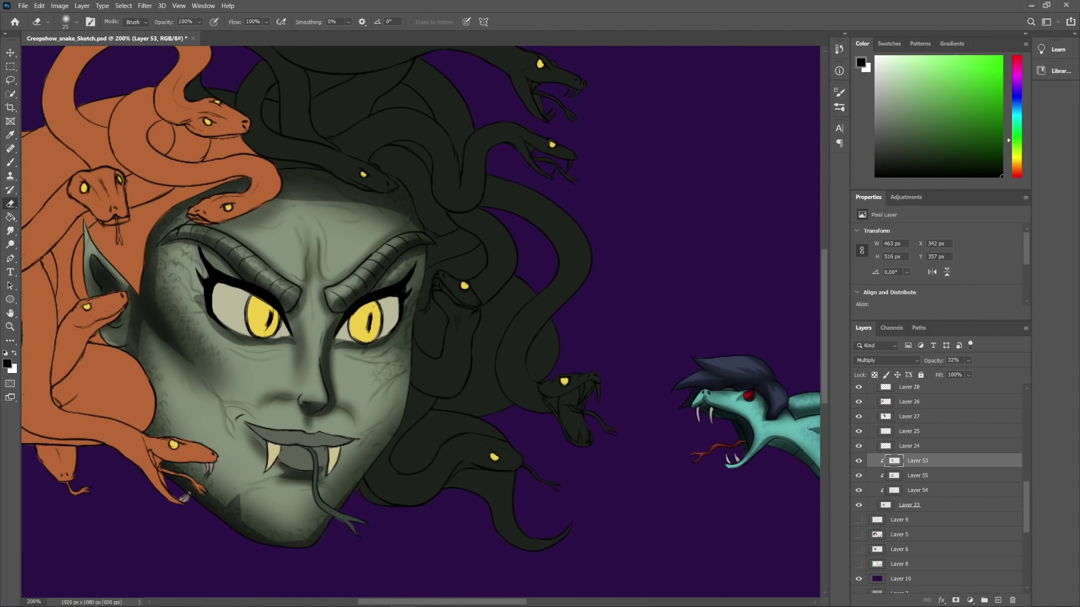
{"action": "left_click_drag", "start_coordinate": [291, 203], "coordinate": [385, 205]}
{"action": "mouse_move", "coordinate": [338, 196]}
{"action": "left_mouse_down"}
{"action": "mouse_move", "coordinate": [286, 195]}
{"action": "mouse_move", "coordinate": [215, 224]}
{"action": "left_mouse_up"}
Step: Refine the cast shadow on the ear and along the outer cheek, alternating between brush and Eraser
{"action": "key", "text": "b"}
{"action": "key", "text": "e"}
{"action": "left_click_drag", "start_coordinate": [135, 335], "coordinate": [135, 359]}
{"action": "key", "text": "b"}
{"action": "left_click_drag", "start_coordinate": [141, 322], "coordinate": [184, 472]}
{"action": "key", "text": "e"}
{"action": "key", "text": "b"}
{"action": "key", "text": "e"}
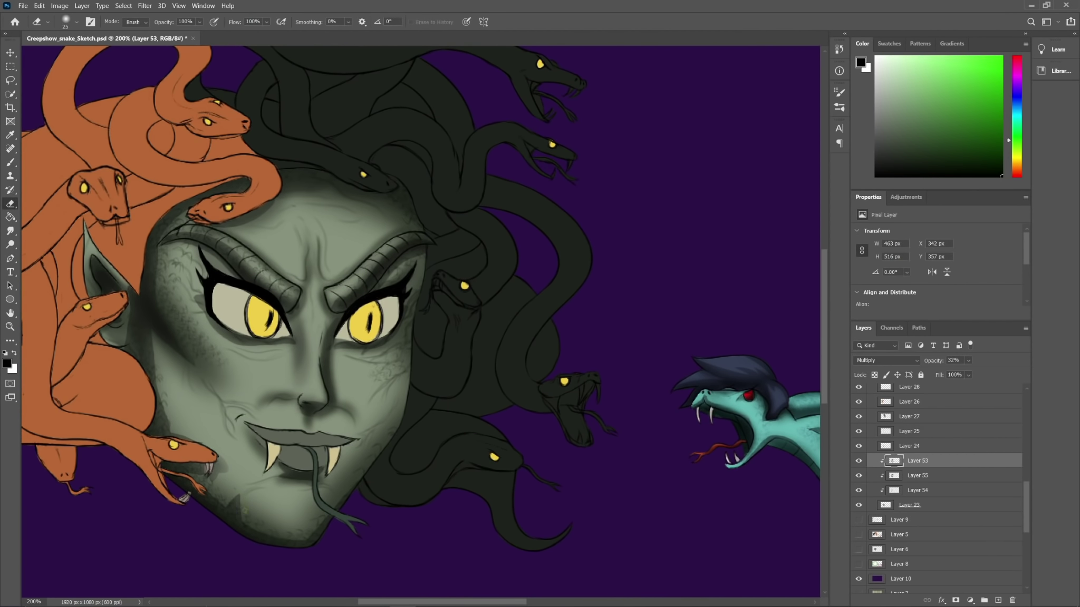
Step: Refine the shadow edges beneath both eyes and at the outer eye corner with the Eraser
{"action": "left_click_drag", "start_coordinate": [221, 336], "coordinate": [280, 344]}
{"action": "left_click_drag", "start_coordinate": [345, 346], "coordinate": [383, 344]}
{"action": "left_click_drag", "start_coordinate": [200, 299], "coordinate": [222, 334]}
{"action": "key", "text": "b"}
{"action": "key", "text": "e"}
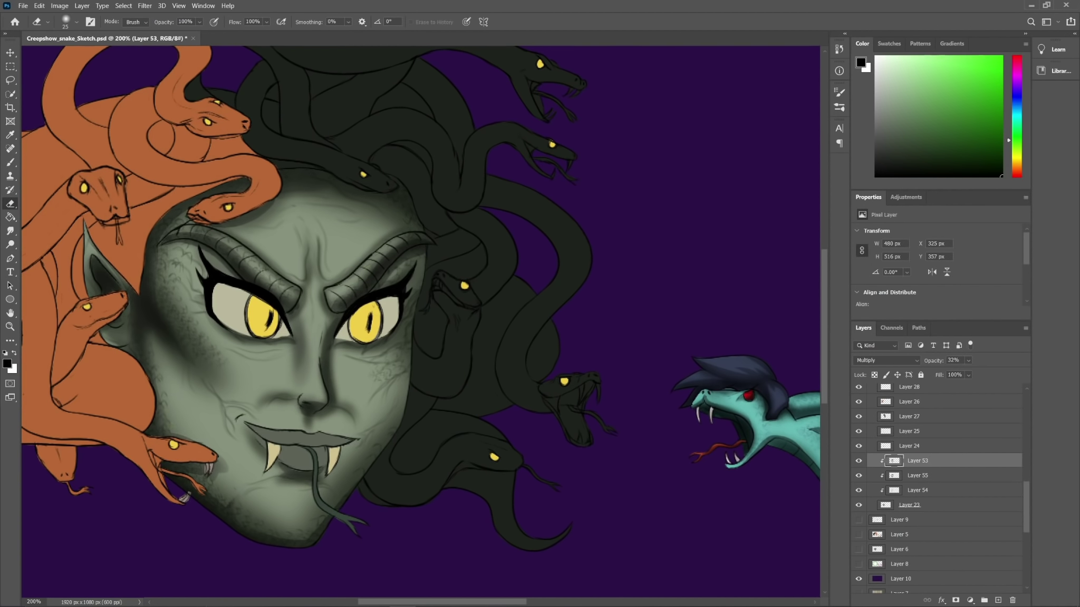
Step: Add two new layers clipped to Layer 24 for shading the mouth and eye whites
{"action": "key", "text": "ctrl+minus"}
{"action": "left_click", "coordinate": [909, 446]}
{"action": "left_click", "coordinate": [998, 601]}
{"action": "key", "text": "ctrl+alt+g"}
{"action": "left_click", "coordinate": [909, 461]}
{"action": "left_click", "coordinate": [998, 601]}
{"action": "key", "text": "ctrl+plus"}
Step: Softly shade the lips and the outer parts of the eye whites using darkened sampled colours and a 25 px brush
{"action": "key", "text": "b"}
{"action": "left_click", "coordinate": [76, 21]}
{"action": "left_click_drag", "start_coordinate": [323, 457], "coordinate": [397, 457]}
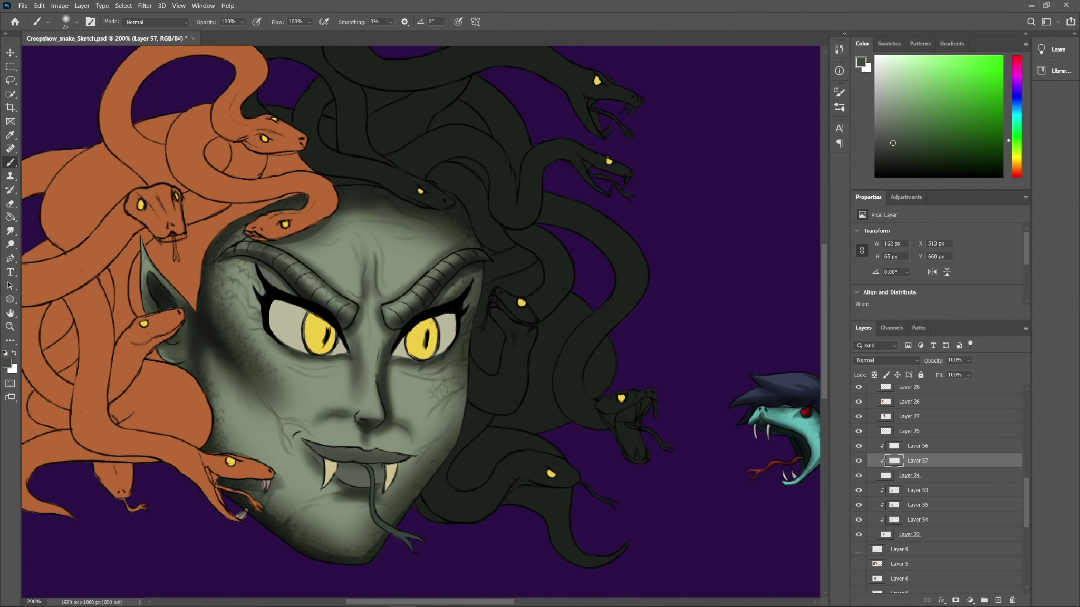
{"action": "left_click", "coordinate": [290, 322], "text": "alt"}
{"action": "left_click", "coordinate": [901, 114]}
{"action": "left_click_drag", "start_coordinate": [272, 306], "coordinate": [272, 336]}
{"action": "left_click_drag", "start_coordinate": [454, 315], "coordinate": [451, 343]}
{"action": "left_click", "coordinate": [241, 514], "text": "alt"}
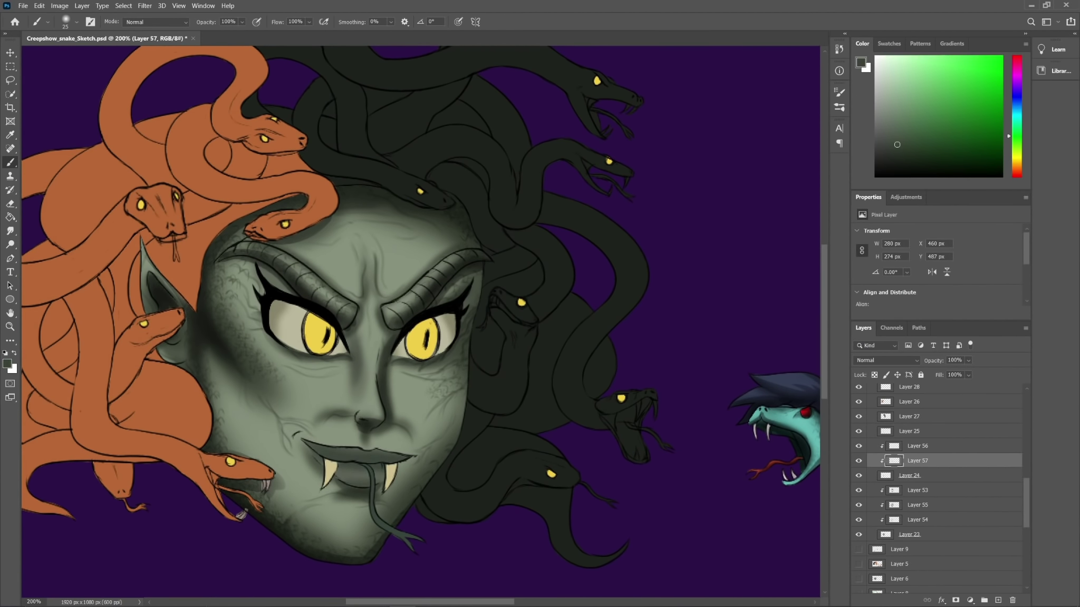
Step: Select Layer 56, sample and darken the lip colour, and paint harder shadows along the lips
{"action": "left_click", "coordinate": [918, 446]}
{"action": "left_click", "coordinate": [348, 455], "text": "alt"}
{"action": "left_click", "coordinate": [77, 22]}
{"action": "left_click", "coordinate": [79, 148]}
{"action": "left_click", "coordinate": [899, 159]}
{"action": "left_click_drag", "start_coordinate": [307, 443], "coordinate": [406, 458]}
{"action": "left_click_drag", "start_coordinate": [336, 464], "coordinate": [339, 475]}
Step: Shift the colour to a yellowish hue and paint harder shadows on the whites of both eyes
{"action": "left_click", "coordinate": [1016, 156]}
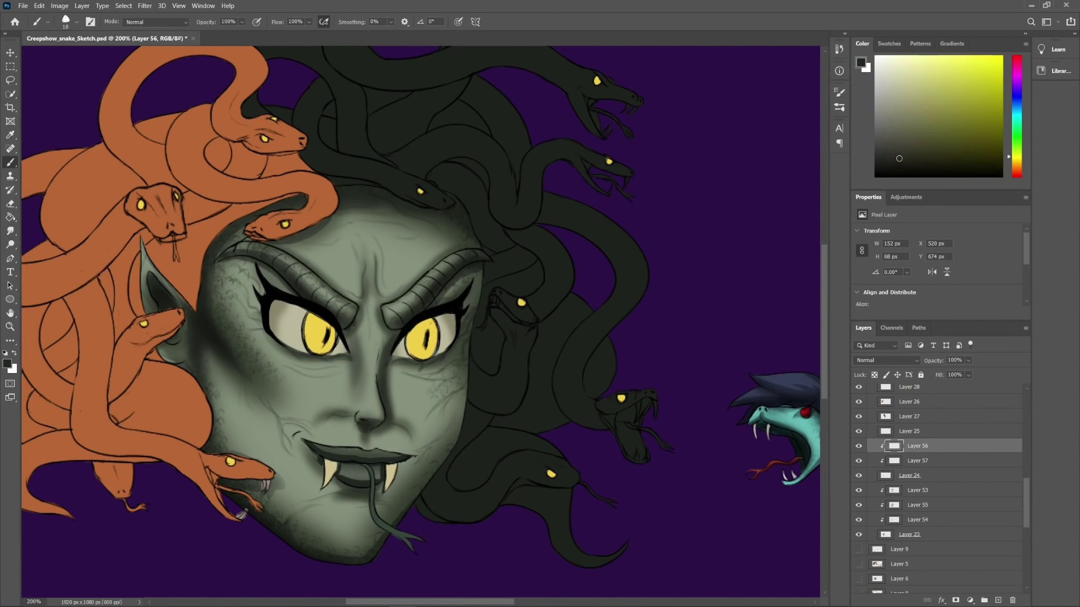
{"action": "left_click_drag", "start_coordinate": [272, 334], "coordinate": [306, 312]}
{"action": "left_click_drag", "start_coordinate": [436, 318], "coordinate": [454, 334]}
Step: Add two new layers clipped to Layer 25 for shading the yellow irises
{"action": "key", "text": "alt+bracketright"}
{"action": "key", "text": "ctrl+shift+alt+n"}
{"action": "key", "text": "ctrl+shift+alt+n"}
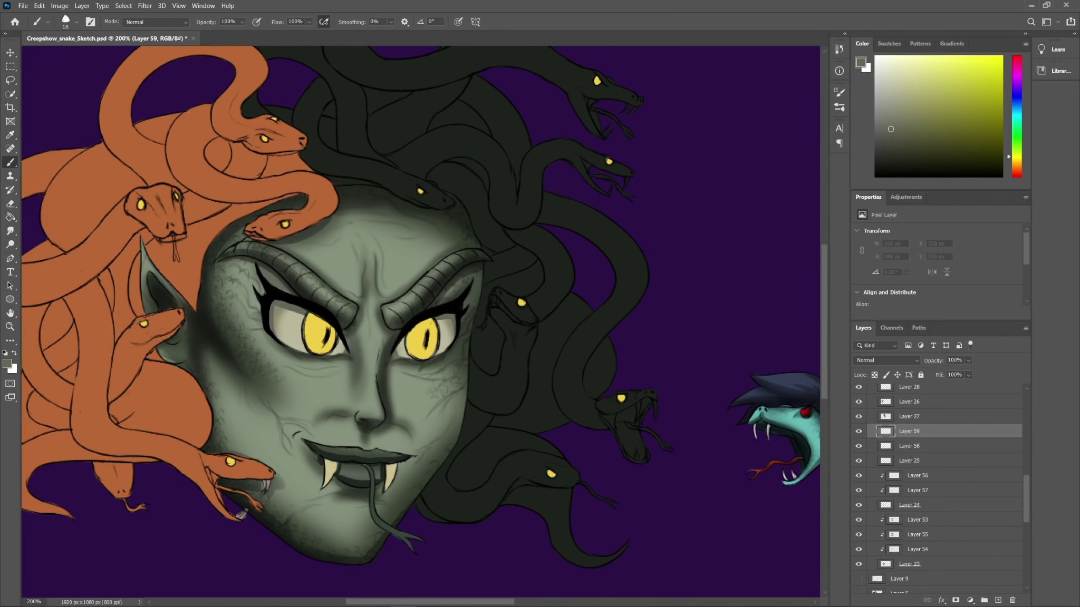
{"action": "key", "text": "ctrl+alt+g"}
Step: On Layer 58, paint a soft white glow and orange shading into both irises with a 10 px brush
{"action": "left_click", "coordinate": [918, 446]}
{"action": "left_click", "coordinate": [876, 57]}
{"action": "left_click", "coordinate": [76, 22]}
{"action": "left_click_drag", "start_coordinate": [320, 329], "coordinate": [330, 346]}
{"action": "left_click", "coordinate": [1016, 166]}
{"action": "left_click", "coordinate": [981, 81]}
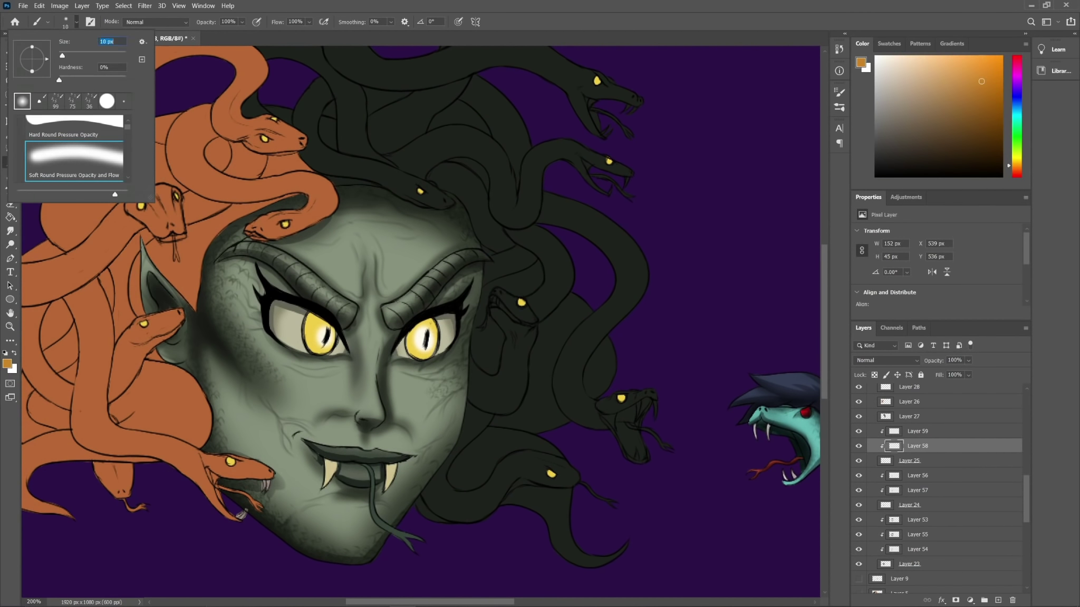
{"action": "left_click_drag", "start_coordinate": [409, 335], "coordinate": [429, 359]}
Step: Shade the fangs, then select Layer 59 and add darker orange shading to the irises with a 10 px brush
{"action": "key", "text": "e"}
{"action": "mouse_move", "coordinate": [331, 462]}
{"action": "left_mouse_down"}
{"action": "mouse_move", "coordinate": [323, 488]}
{"action": "mouse_move", "coordinate": [411, 547]}
{"action": "left_mouse_up"}
{"action": "key", "text": "b"}
{"action": "left_click", "coordinate": [1017, 151]}
{"action": "left_click", "coordinate": [923, 149]}
{"action": "left_click", "coordinate": [918, 431]}
{"action": "left_click", "coordinate": [76, 22]}
{"action": "left_click", "coordinate": [242, 514], "text": "alt"}
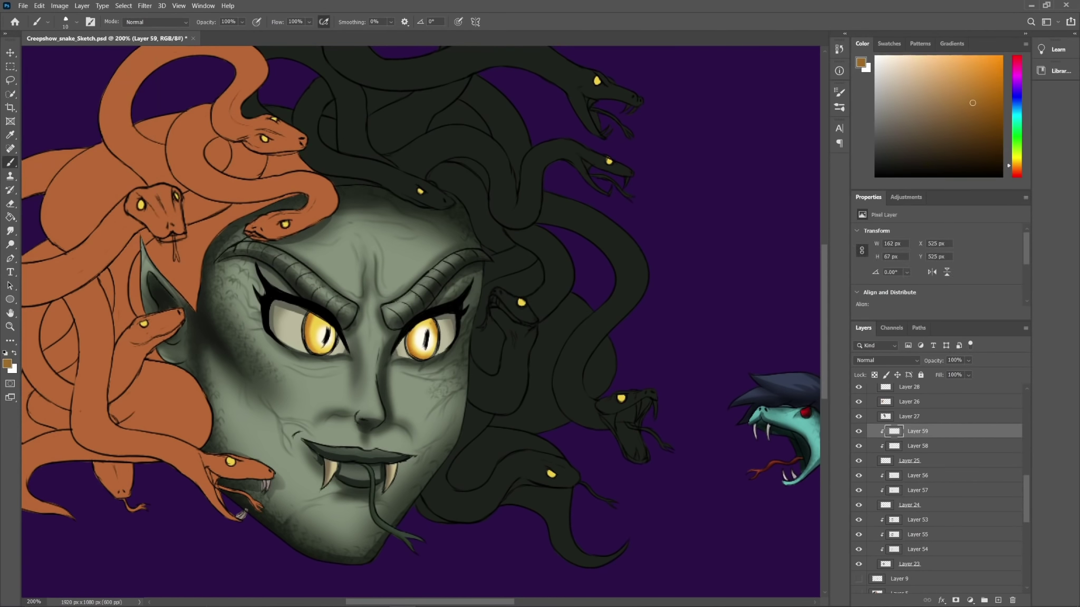
Step: Examine the eye and face shading layers one by one, from Layer 59 down to Layer 53
{"action": "left_click", "coordinate": [242, 514], "text": "alt"}
{"action": "left_click", "coordinate": [242, 514], "text": "alt"}
{"action": "key", "text": "alt+bracketleft"}
{"action": "key", "text": "alt+bracketleft"}
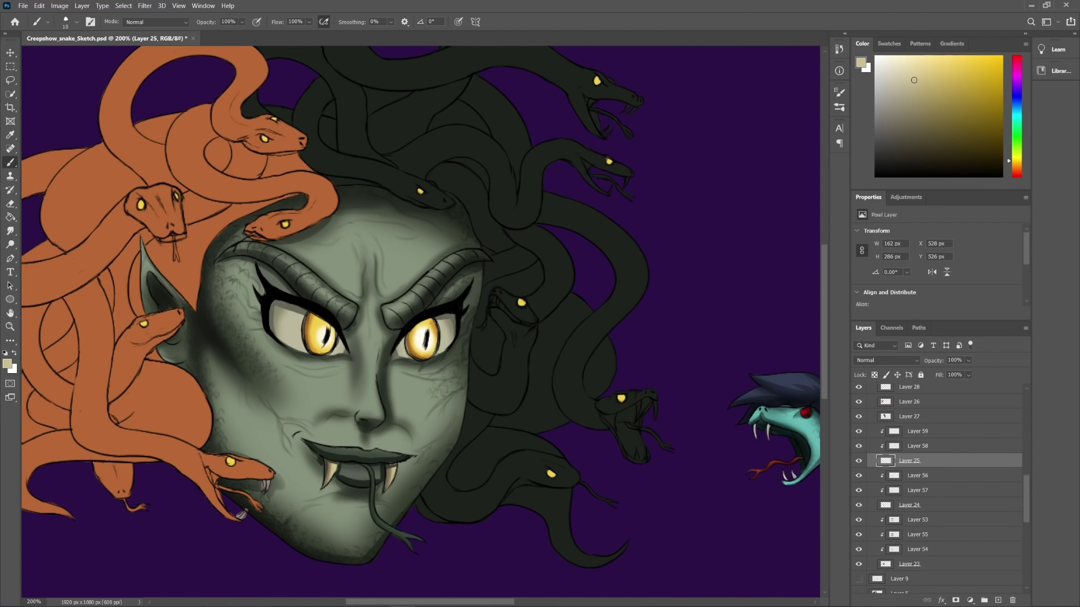
{"action": "key", "text": "alt+bracketleft"}
{"action": "key", "text": "alt+bracketleft"}
{"action": "key", "text": "alt+bracketleft"}
{"action": "key", "text": "alt+bracketleft"}
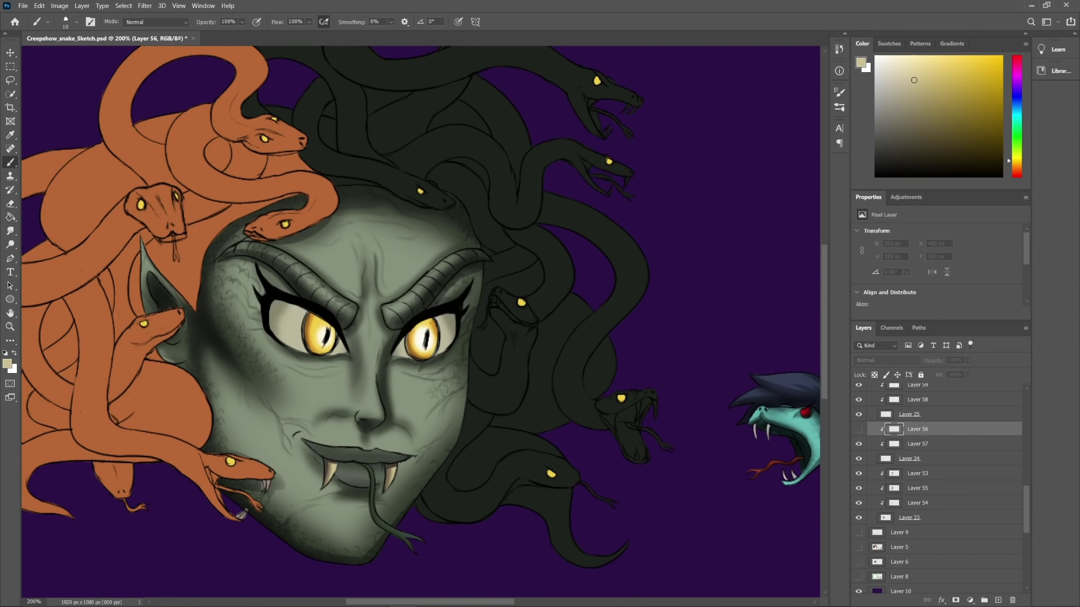
{"action": "left_click", "coordinate": [242, 514], "text": "alt"}
{"action": "key", "text": "ctrl+minus"}
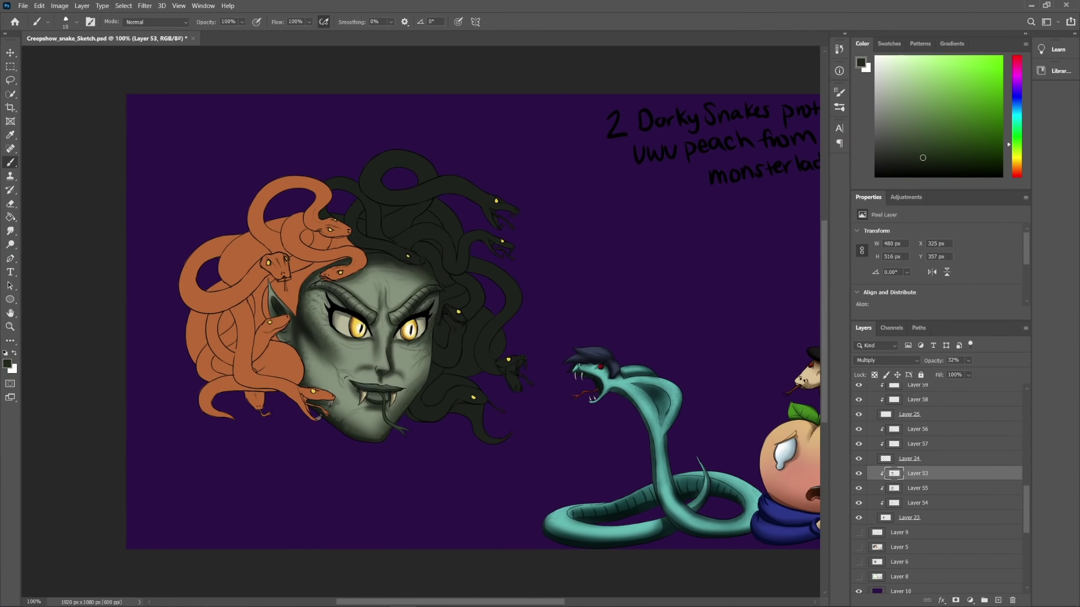
Step: Add three new layers, Layer 60 to Layer 62, above the dark snakes' Layer 27
{"action": "key", "text": "alt+bracketright"}
{"action": "key", "text": "alt+bracketright"}
{"action": "key", "text": "alt+bracketright"}
{"action": "key", "text": "alt+bracketright"}
{"action": "key", "text": "alt+bracketright"}
{"action": "key", "text": "alt+bracketright"}
{"action": "key", "text": "alt+bracketright"}
{"action": "key", "text": "alt+bracketright"}
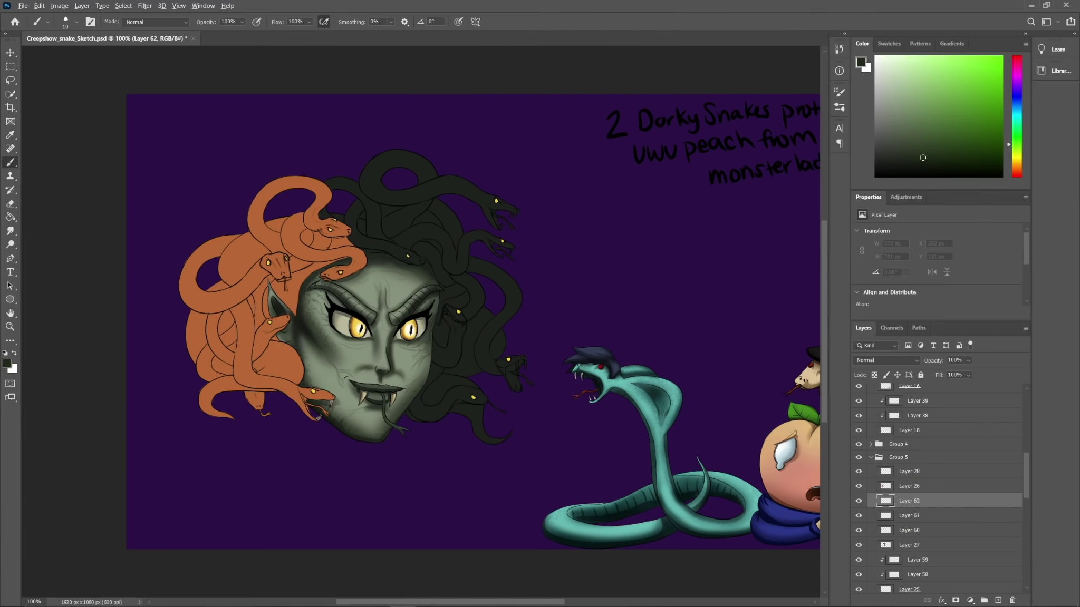
Step: Clip the new layers to Layer 27 and paint a black scale texture over the dark snakes on Layer 60 with a 36 px brush
{"action": "key", "text": "ctrl+plus"}
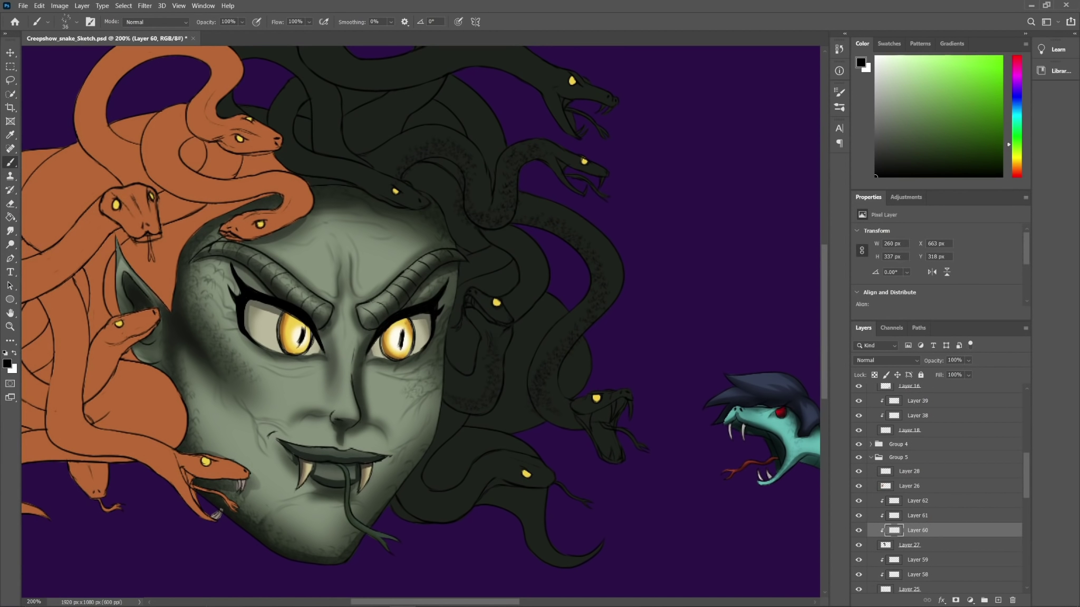
{"action": "key", "text": "e"}
{"action": "key", "text": "b"}
{"action": "scroll", "coordinate": [434, 133], "scroll_direction": "up", "scroll_amount": 5}
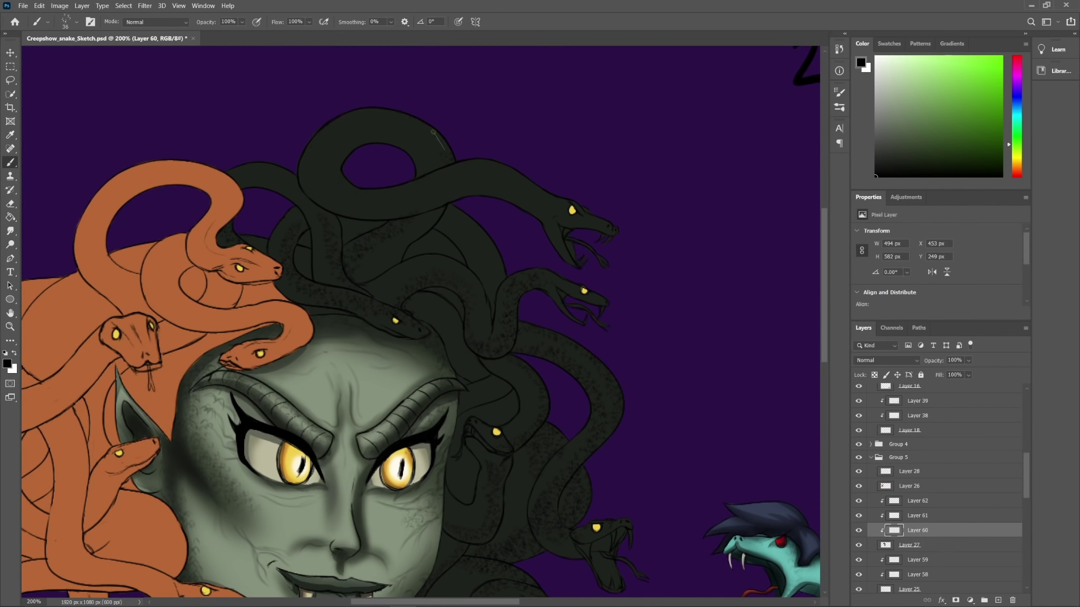
{"action": "scroll", "coordinate": [410, 495], "scroll_direction": "down", "scroll_amount": 4}
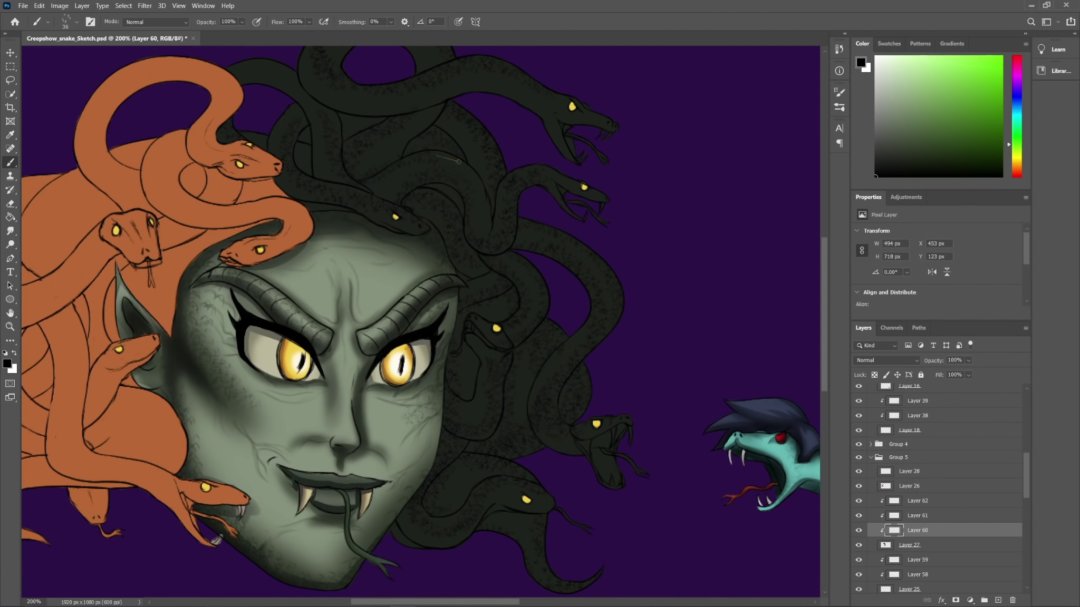
Step: On Layer 61, paint soft black shading along the upper dark snakes with a 26 px soft brush
{"action": "scroll", "coordinate": [421, 316], "scroll_direction": "up", "scroll_amount": 3}
{"action": "left_click", "coordinate": [917, 516]}
{"action": "left_click", "coordinate": [77, 22]}
{"action": "left_click_drag", "start_coordinate": [76, 56], "coordinate": [70, 55]}
{"action": "left_click_drag", "start_coordinate": [342, 186], "coordinate": [385, 186]}
{"action": "mouse_move", "coordinate": [303, 197]}
{"action": "left_mouse_down"}
{"action": "mouse_move", "coordinate": [303, 238]}
{"action": "mouse_move", "coordinate": [369, 282]}
{"action": "left_mouse_up"}
{"action": "mouse_move", "coordinate": [403, 258]}
{"action": "left_mouse_down"}
{"action": "mouse_move", "coordinate": [498, 318]}
{"action": "mouse_move", "coordinate": [548, 244]}
{"action": "left_mouse_up"}
{"action": "left_click_drag", "start_coordinate": [304, 140], "coordinate": [570, 222]}
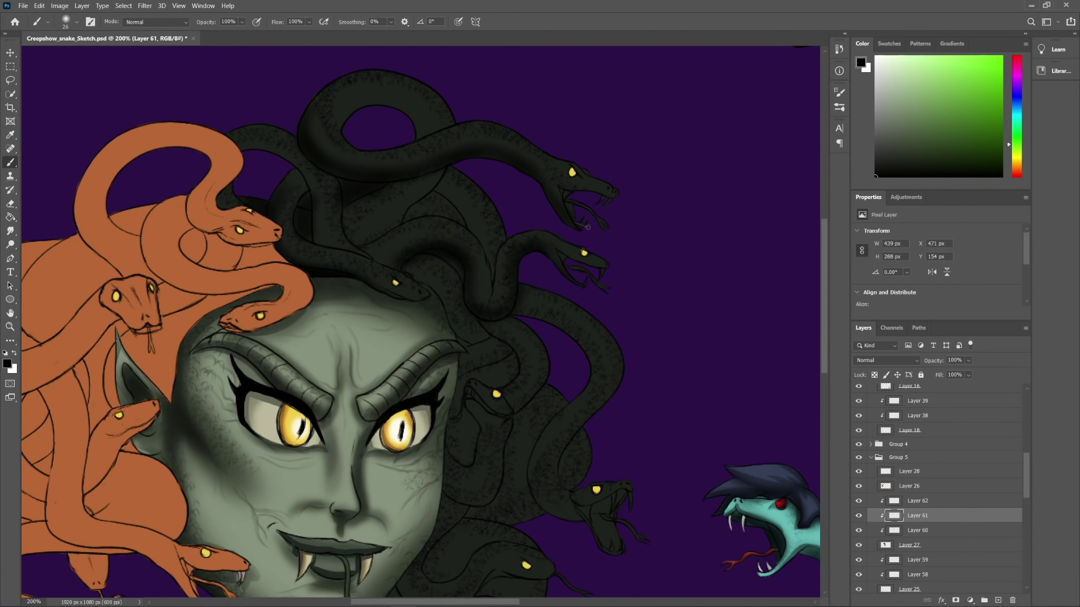
{"action": "left_click_drag", "start_coordinate": [341, 124], "coordinate": [421, 134]}
{"action": "left_click_drag", "start_coordinate": [400, 180], "coordinate": [474, 187]}
{"action": "left_click_drag", "start_coordinate": [359, 240], "coordinate": [442, 195]}
{"action": "left_click_drag", "start_coordinate": [551, 254], "coordinate": [571, 279]}
{"action": "left_click_drag", "start_coordinate": [519, 311], "coordinate": [592, 363]}
{"action": "left_click_drag", "start_coordinate": [414, 269], "coordinate": [470, 340]}
{"action": "left_click_drag", "start_coordinate": [430, 264], "coordinate": [490, 353]}
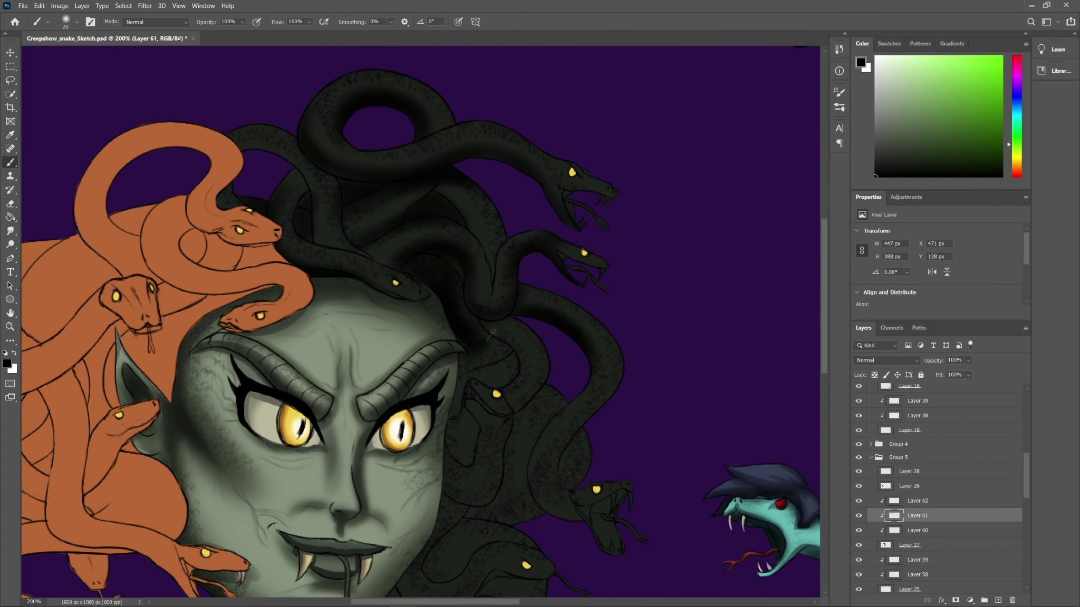
Step: Continue the soft black shading over the lower dark snakes and the coils beside the face
{"action": "scroll", "coordinate": [422, 316], "scroll_direction": "down", "scroll_amount": 4}
{"action": "left_click_drag", "start_coordinate": [475, 237], "coordinate": [504, 261]}
{"action": "left_click_drag", "start_coordinate": [549, 277], "coordinate": [522, 383]}
{"action": "left_click_drag", "start_coordinate": [562, 287], "coordinate": [538, 401]}
{"action": "left_click_drag", "start_coordinate": [590, 216], "coordinate": [545, 358]}
{"action": "left_click_drag", "start_coordinate": [448, 79], "coordinate": [496, 158]}
{"action": "left_click_drag", "start_coordinate": [396, 474], "coordinate": [466, 495]}
{"action": "left_click_drag", "start_coordinate": [428, 461], "coordinate": [464, 416]}
{"action": "mouse_move", "coordinate": [440, 488]}
{"action": "left_mouse_down"}
{"action": "mouse_move", "coordinate": [519, 455]}
{"action": "mouse_move", "coordinate": [537, 532]}
{"action": "left_mouse_up"}
{"action": "left_click_drag", "start_coordinate": [443, 445], "coordinate": [488, 411]}
{"action": "left_click_drag", "start_coordinate": [537, 530], "coordinate": [573, 544]}
{"action": "left_click_drag", "start_coordinate": [569, 332], "coordinate": [565, 363]}
{"action": "left_click_drag", "start_coordinate": [377, 173], "coordinate": [411, 185]}
Step: Set Layer 61 to Multiply with 90% opacity
{"action": "left_click", "coordinate": [863, 380]}
{"action": "left_click", "coordinate": [968, 361]}
{"action": "left_click_drag", "start_coordinate": [977, 373], "coordinate": [968, 372]}
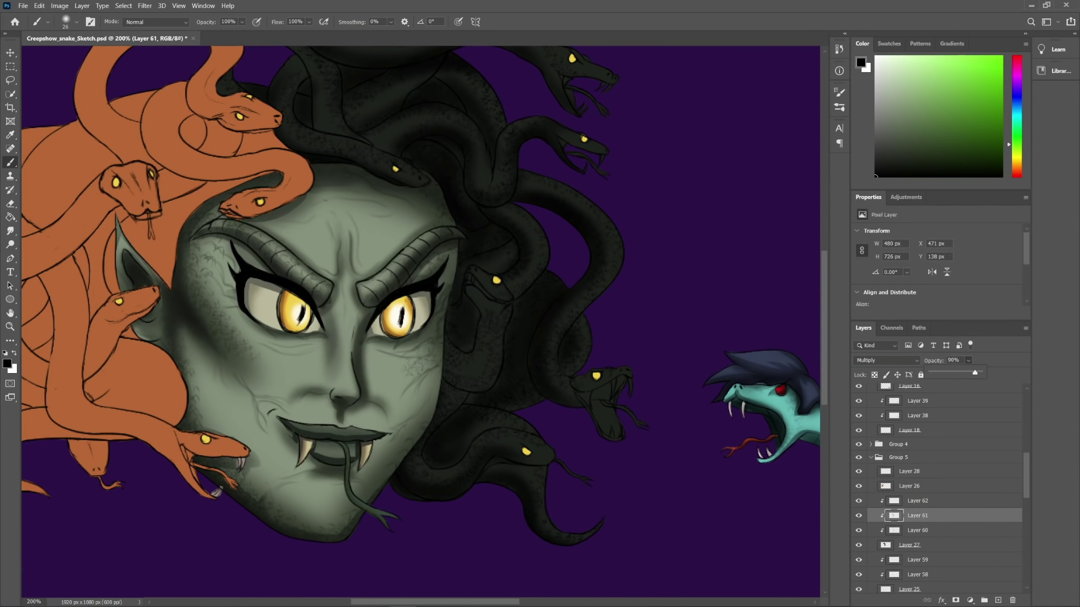
Step: On Layer 62, block solid black shadows into the gap between the lower dark snakes with an 18 px hard brush
{"action": "left_click", "coordinate": [998, 601]}
{"action": "left_click", "coordinate": [77, 22]}
{"action": "left_click", "coordinate": [49, 100]}
{"action": "scroll", "coordinate": [422, 316], "scroll_direction": "up", "scroll_amount": 2}
{"action": "left_click_drag", "start_coordinate": [515, 409], "coordinate": [470, 498]}
{"action": "left_click_drag", "start_coordinate": [560, 378], "coordinate": [516, 429]}
{"action": "left_click_drag", "start_coordinate": [514, 424], "coordinate": [522, 490]}
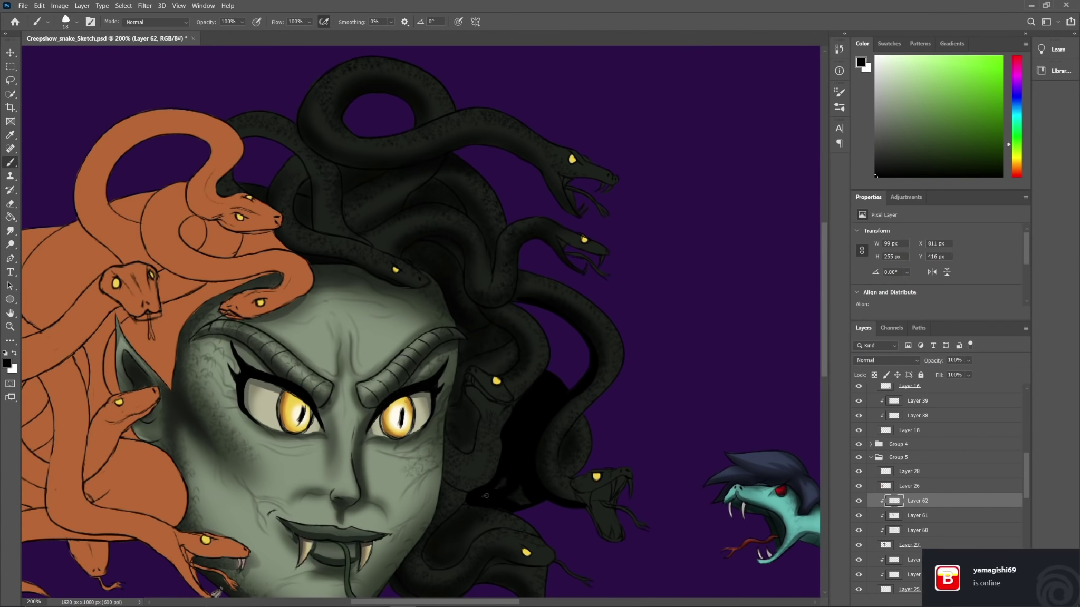
Step: Clean the edges of the black gap shadow and add hard shadows along the lowest dark snake
{"action": "key", "text": "e"}
{"action": "left_click", "coordinate": [76, 23]}
{"action": "left_click", "coordinate": [77, 23]}
{"action": "left_click_drag", "start_coordinate": [543, 375], "coordinate": [563, 389]}
{"action": "key", "text": "b"}
{"action": "left_click_drag", "start_coordinate": [565, 439], "coordinate": [560, 464]}
{"action": "left_click_drag", "start_coordinate": [446, 532], "coordinate": [472, 543]}
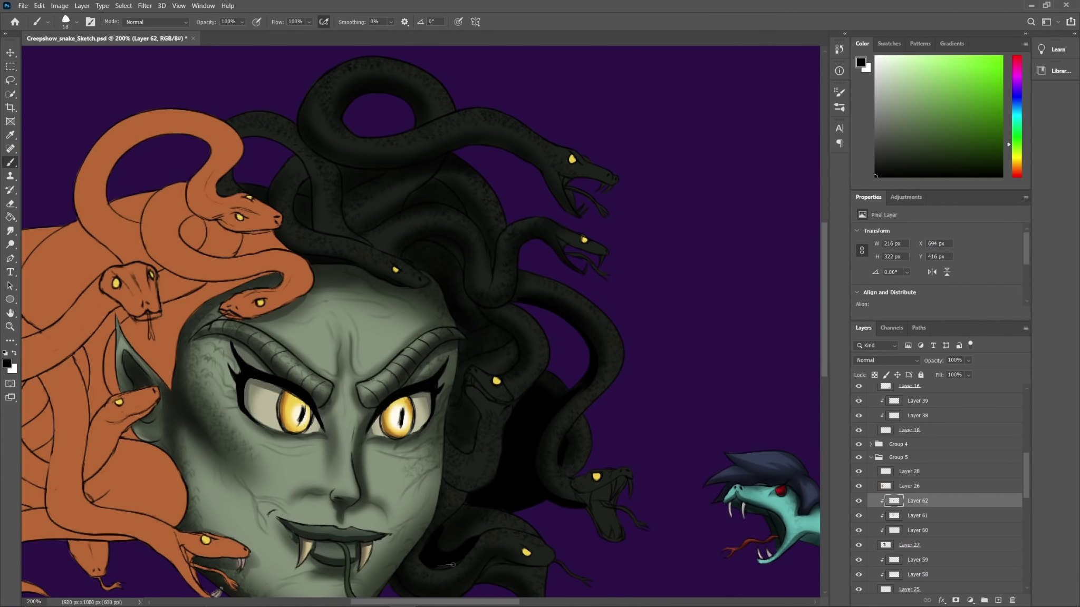
Step: Add hard black shadows beside the cheek, along the bottom snake and under the coils above the forehead, erasing the excess
{"action": "scroll", "coordinate": [454, 543], "scroll_direction": "down", "scroll_amount": 2}
{"action": "left_click_drag", "start_coordinate": [457, 244], "coordinate": [467, 332]}
{"action": "left_click_drag", "start_coordinate": [398, 471], "coordinate": [443, 484]}
{"action": "left_click_drag", "start_coordinate": [534, 505], "coordinate": [582, 527]}
{"action": "key", "text": "e"}
{"action": "left_click", "coordinate": [76, 22]}
{"action": "key", "text": "b"}
{"action": "left_click_drag", "start_coordinate": [465, 155], "coordinate": [485, 208]}
{"action": "key", "text": "e"}
{"action": "mouse_move", "coordinate": [406, 138]}
{"action": "left_mouse_down"}
{"action": "mouse_move", "coordinate": [468, 160]}
{"action": "mouse_move", "coordinate": [477, 181]}
{"action": "mouse_move", "coordinate": [461, 275]}
{"action": "left_mouse_up"}
{"action": "key", "text": "b"}
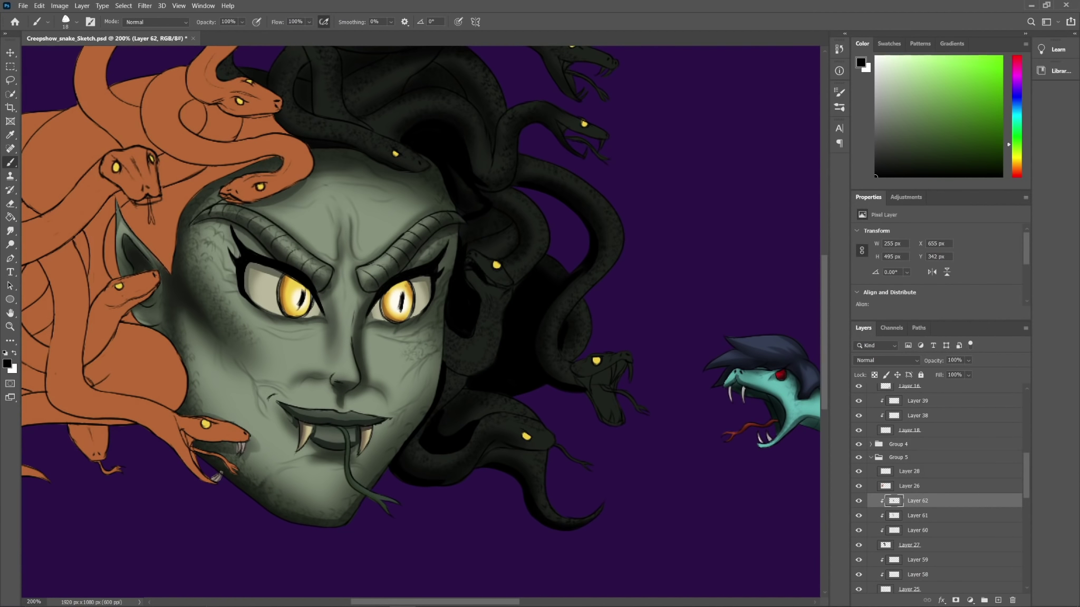
Step: Darken the mouth of the open-jawed lower snake and set Layer 62 to Multiply with 66% opacity
{"action": "left_click_drag", "start_coordinate": [612, 381], "coordinate": [606, 416]}
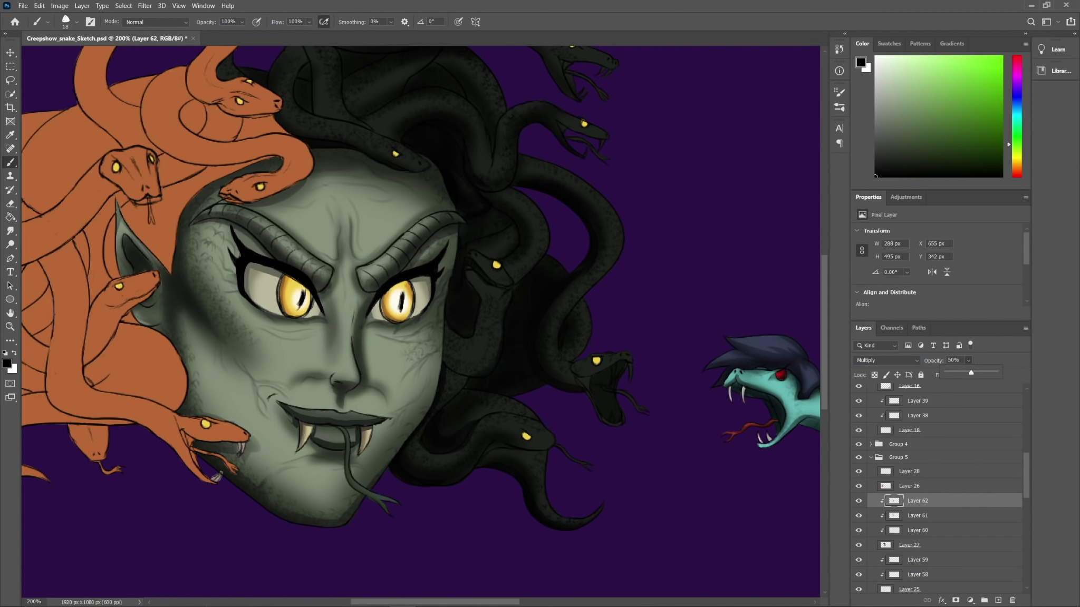
{"action": "left_click_drag", "start_coordinate": [466, 105], "coordinate": [494, 150]}
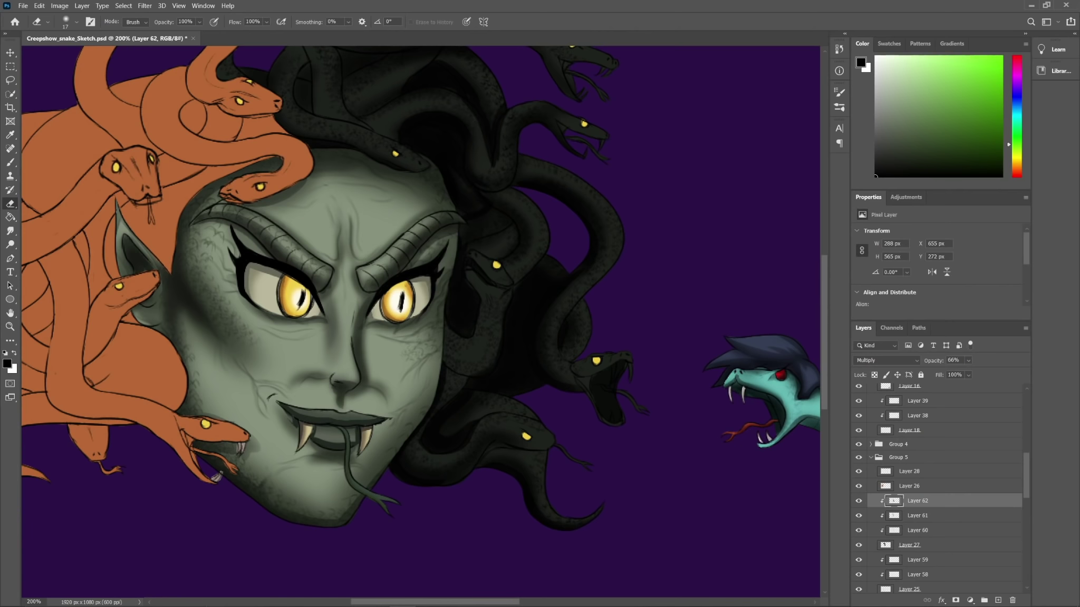
Step: Paint hard black shadows on the upper dark snakes, including the large loop and the two open-mouthed heads
{"action": "scroll", "coordinate": [490, 329], "scroll_direction": "up", "scroll_amount": 3}
{"action": "key", "text": "e"}
{"action": "key", "text": "b"}
{"action": "mouse_move", "coordinate": [231, 103]}
{"action": "left_mouse_down"}
{"action": "mouse_move", "coordinate": [342, 158]}
{"action": "mouse_move", "coordinate": [320, 212]}
{"action": "left_mouse_up"}
{"action": "key", "text": "e"}
{"action": "key", "text": "b"}
{"action": "left_click_drag", "start_coordinate": [296, 143], "coordinate": [273, 190]}
{"action": "left_click_drag", "start_coordinate": [305, 234], "coordinate": [367, 250]}
{"action": "left_click_drag", "start_coordinate": [408, 179], "coordinate": [364, 211]}
{"action": "left_click_drag", "start_coordinate": [342, 79], "coordinate": [425, 107]}
{"action": "key", "text": "ctrl+z"}
{"action": "mouse_move", "coordinate": [308, 119]}
{"action": "left_mouse_down"}
{"action": "mouse_move", "coordinate": [515, 125]}
{"action": "mouse_move", "coordinate": [572, 196]}
{"action": "left_mouse_up"}
{"action": "left_click_drag", "start_coordinate": [565, 158], "coordinate": [614, 171]}
{"action": "key", "text": "e"}
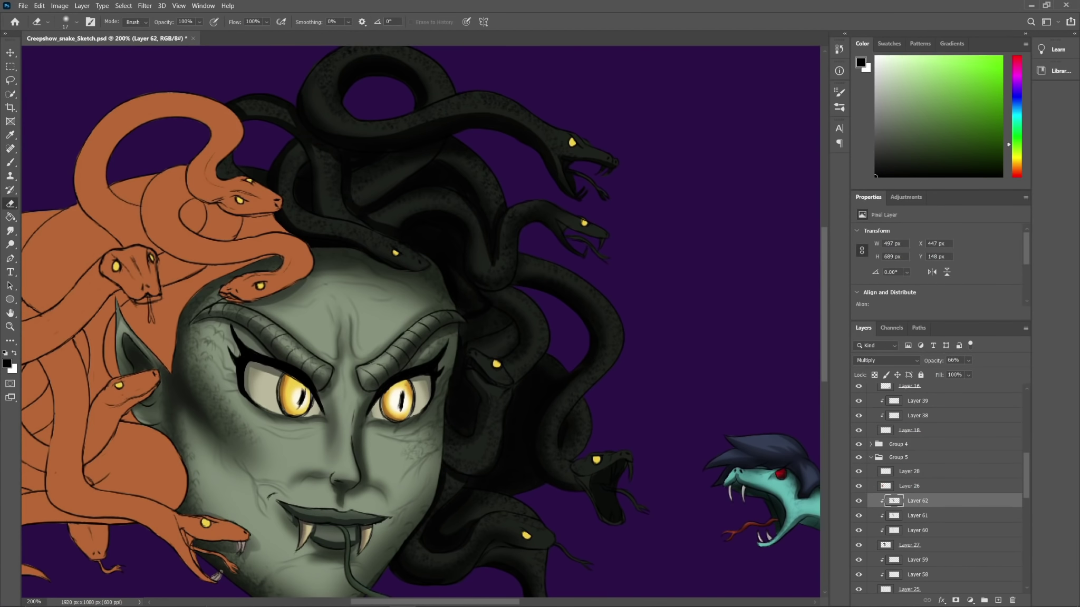
Step: Refine the hard shadows on the dark snakes beside the orange ones, then select the orange snakes' Layer 26
{"action": "left_click_drag", "start_coordinate": [255, 102], "coordinate": [294, 127]}
{"action": "key", "text": "b"}
{"action": "left_click_drag", "start_coordinate": [232, 154], "coordinate": [235, 176]}
{"action": "key", "text": "e"}
{"action": "left_click_drag", "start_coordinate": [304, 233], "coordinate": [325, 237]}
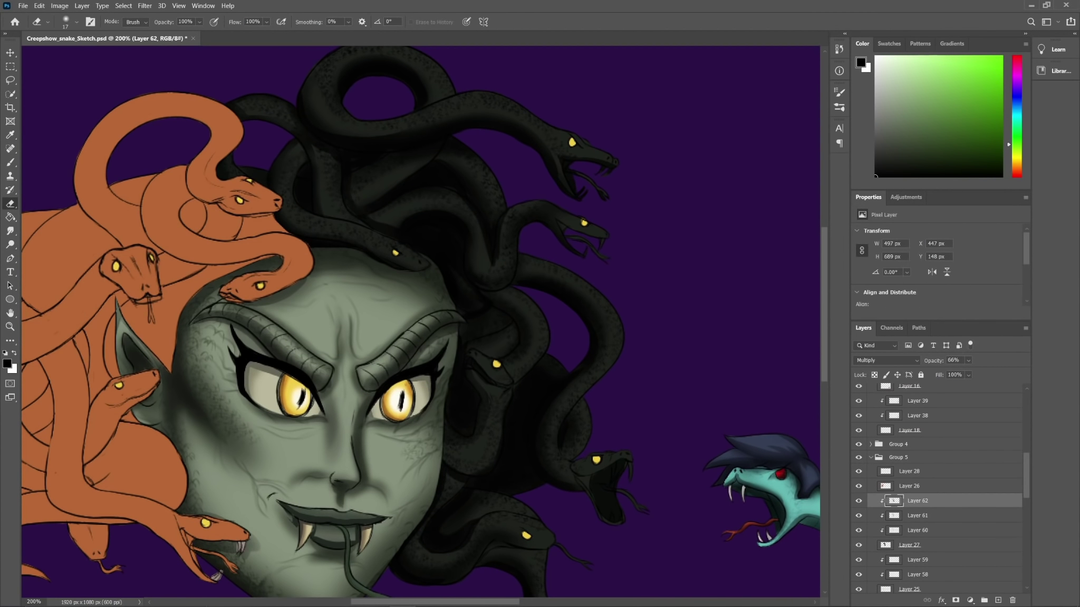
{"action": "key", "text": "ctrl+minus"}
{"action": "key", "text": "b"}
{"action": "key", "text": "e"}
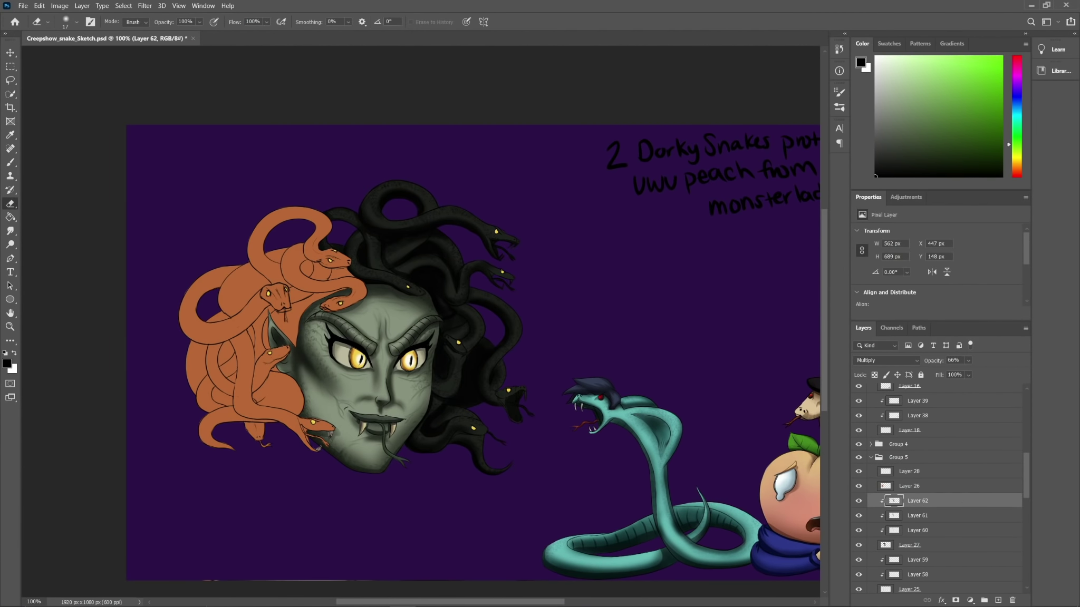
{"action": "left_click", "coordinate": [909, 487]}
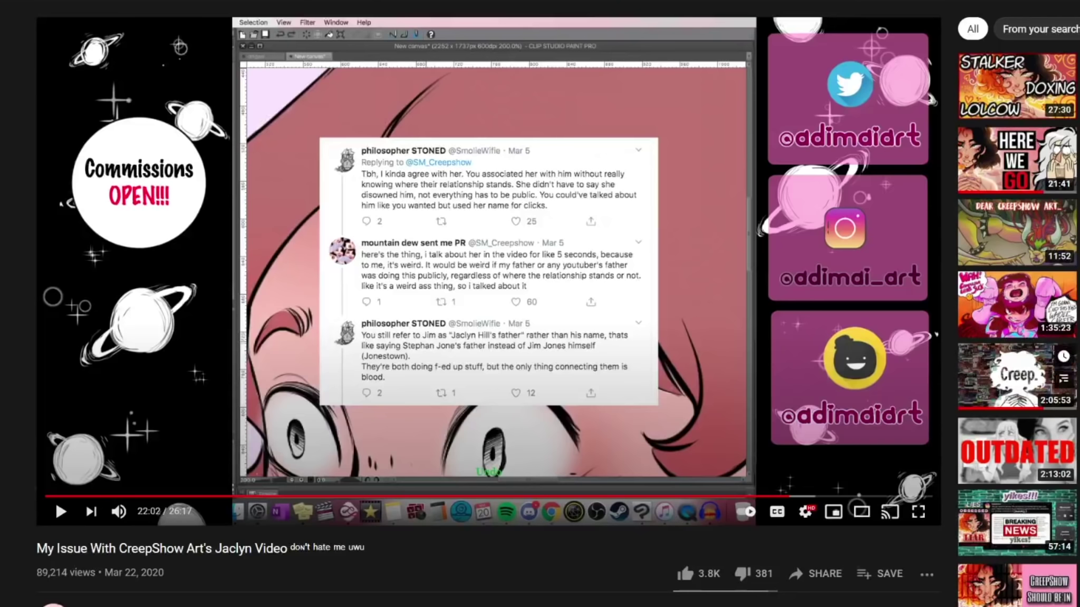
{"action": "key", "text": "space"}
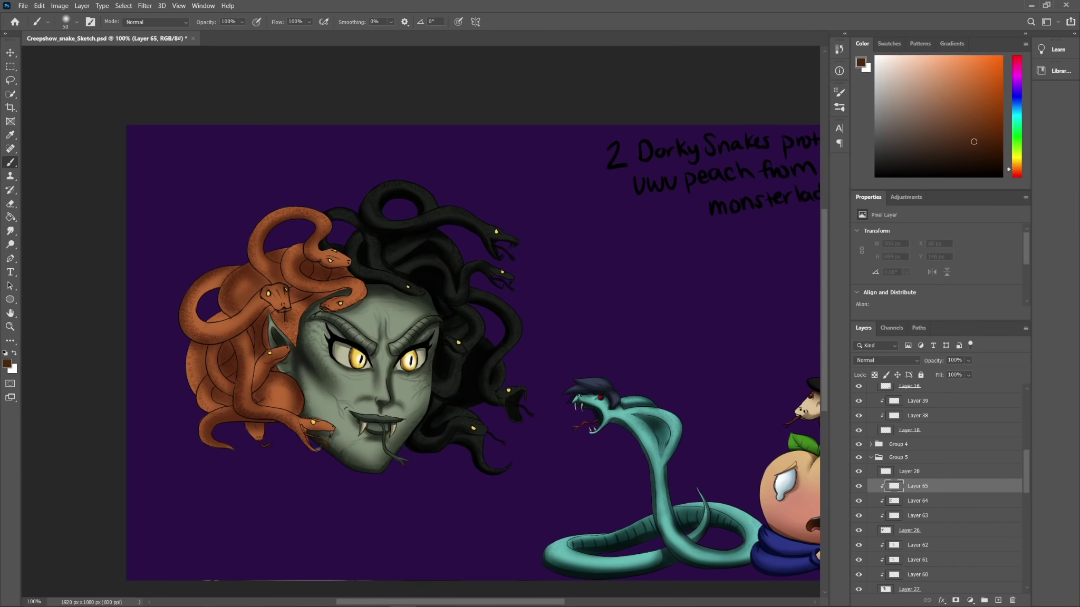
Step: On Layer 65, block near-black brown hard shadows between the upper orange snakes with a 50 px brush, erasing the excess
{"action": "left_click", "coordinate": [966, 162]}
{"action": "mouse_move", "coordinate": [304, 265]}
{"action": "left_mouse_down"}
{"action": "mouse_move", "coordinate": [345, 279]}
{"action": "mouse_move", "coordinate": [279, 279]}
{"action": "left_mouse_up"}
{"action": "key", "text": "e"}
{"action": "mouse_move", "coordinate": [311, 301]}
{"action": "left_mouse_down"}
{"action": "mouse_move", "coordinate": [295, 341]}
{"action": "mouse_move", "coordinate": [303, 306]}
{"action": "mouse_move", "coordinate": [280, 282]}
{"action": "left_mouse_up"}
{"action": "key", "text": "b"}
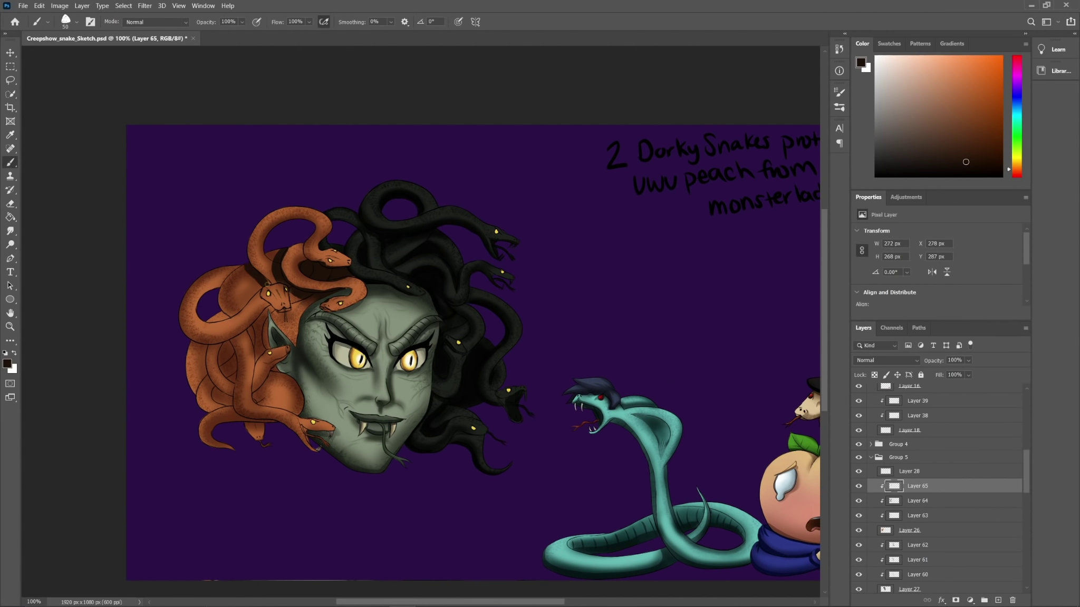
Step: Extend the near-black brown shadows through the middle and lower orange snakes, reducing the brush to 20 px
{"action": "left_click_drag", "start_coordinate": [285, 221], "coordinate": [261, 258]}
{"action": "key", "text": "e"}
{"action": "key", "text": "b"}
{"action": "mouse_move", "coordinate": [232, 345]}
{"action": "left_mouse_down"}
{"action": "mouse_move", "coordinate": [221, 371]}
{"action": "mouse_move", "coordinate": [266, 315]}
{"action": "left_mouse_up"}
{"action": "left_click_drag", "start_coordinate": [293, 300], "coordinate": [275, 316]}
{"action": "key", "text": "e"}
{"action": "mouse_move", "coordinate": [187, 338]}
{"action": "left_mouse_down"}
{"action": "mouse_move", "coordinate": [226, 338]}
{"action": "mouse_move", "coordinate": [217, 395]}
{"action": "left_mouse_up"}
{"action": "key", "text": "b"}
{"action": "key", "text": "bracketleft"}
{"action": "key", "text": "bracketleft"}
{"action": "key", "text": "bracketleft"}
{"action": "left_click_drag", "start_coordinate": [233, 347], "coordinate": [315, 450]}
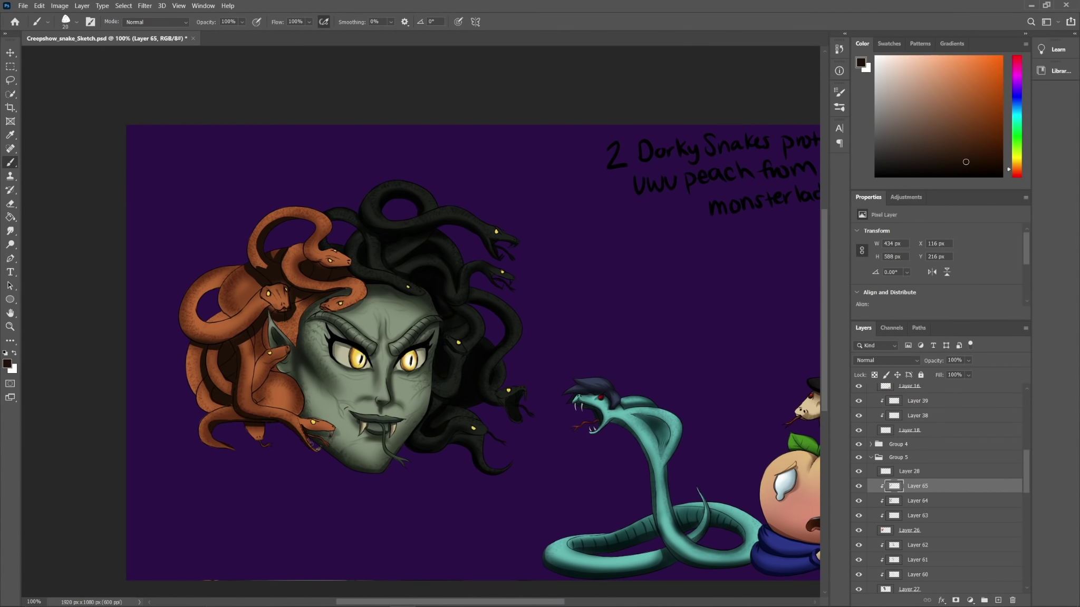
Step: Paint hard shadows along the outer orange loop, the lower coils and tail, and the top orange snake
{"action": "left_click_drag", "start_coordinate": [220, 276], "coordinate": [191, 338]}
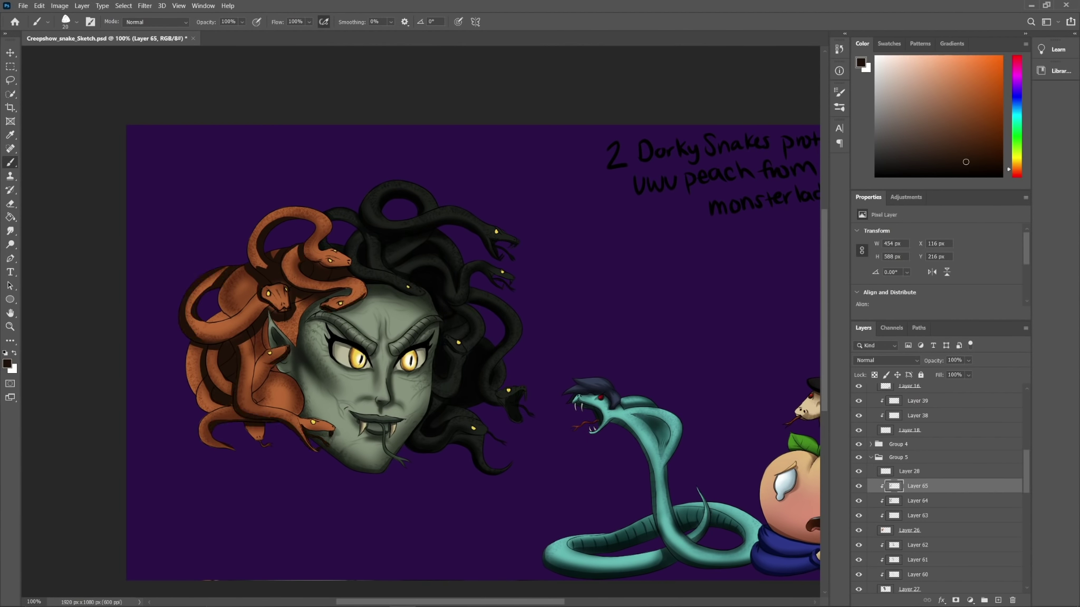
{"action": "left_click_drag", "start_coordinate": [213, 405], "coordinate": [205, 383]}
{"action": "left_click_drag", "start_coordinate": [202, 419], "coordinate": [233, 449]}
{"action": "key", "text": "e"}
{"action": "left_click_drag", "start_coordinate": [201, 396], "coordinate": [226, 409]}
{"action": "key", "text": "b"}
{"action": "left_click_drag", "start_coordinate": [279, 223], "coordinate": [317, 231]}
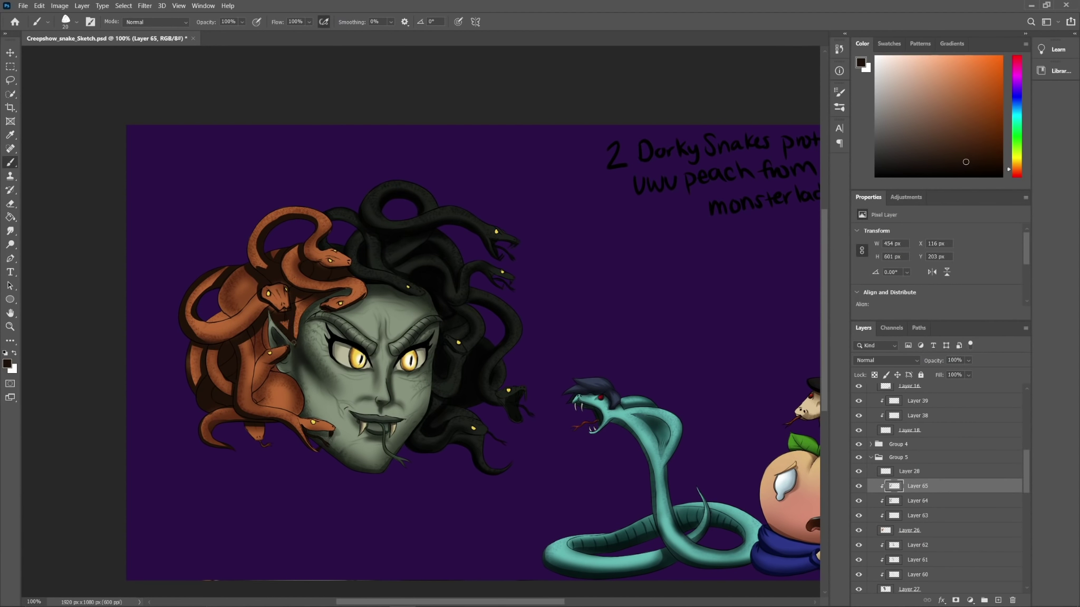
{"action": "left_click_drag", "start_coordinate": [262, 407], "coordinate": [297, 415]}
Step: Set Layer 65 to Multiply with 54% opacity
{"action": "left_click", "coordinate": [886, 361]}
{"action": "left_click", "coordinate": [876, 380]}
{"action": "left_click", "coordinate": [968, 361]}
{"action": "left_click_drag", "start_coordinate": [976, 374], "coordinate": [952, 373]}
Step: Trim the hard shadows on the top and outer orange loops with a 15 px eraser
{"action": "key", "text": "e"}
{"action": "left_click_drag", "start_coordinate": [264, 236], "coordinate": [256, 271]}
{"action": "left_click", "coordinate": [77, 22]}
{"action": "left_click_drag", "start_coordinate": [70, 53], "coordinate": [65, 54]}
{"action": "left_click_drag", "start_coordinate": [220, 272], "coordinate": [193, 312]}
{"action": "key", "text": "b"}
{"action": "key", "text": "e"}
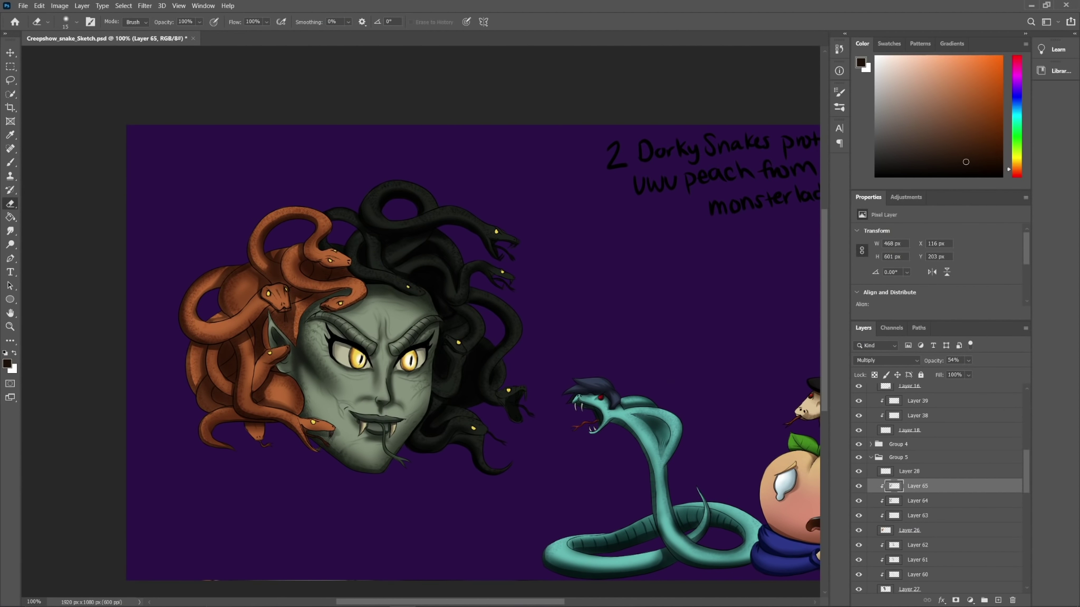
{"action": "key", "text": "b"}
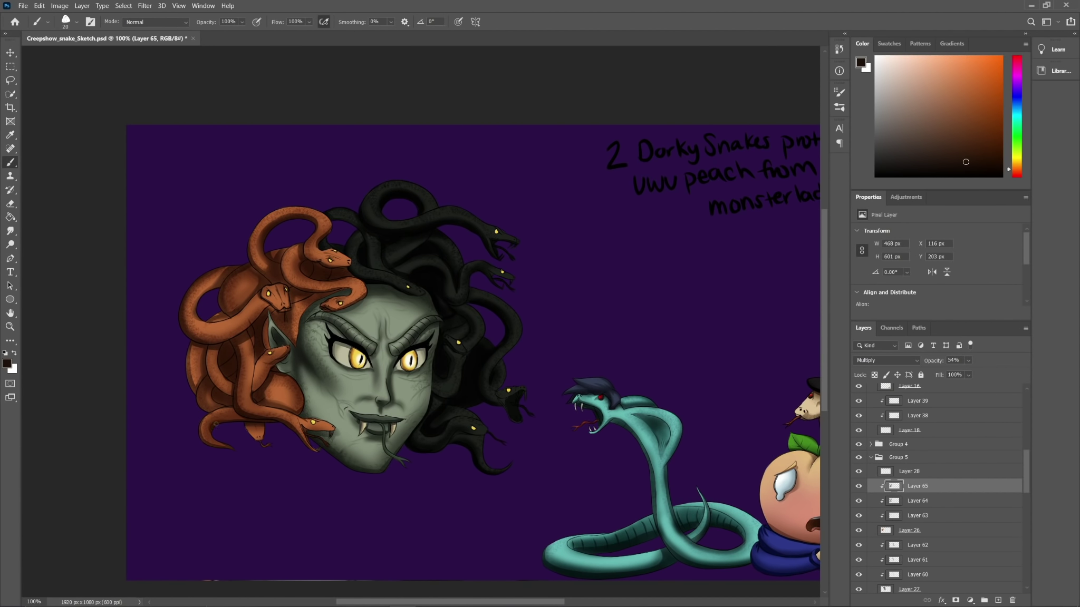
{"action": "key", "text": "e"}
Step: Add a new layer directly above Layer 9, beneath all the head layers
{"action": "scroll", "coordinate": [440, 352], "scroll_direction": "right", "scroll_amount": 3}
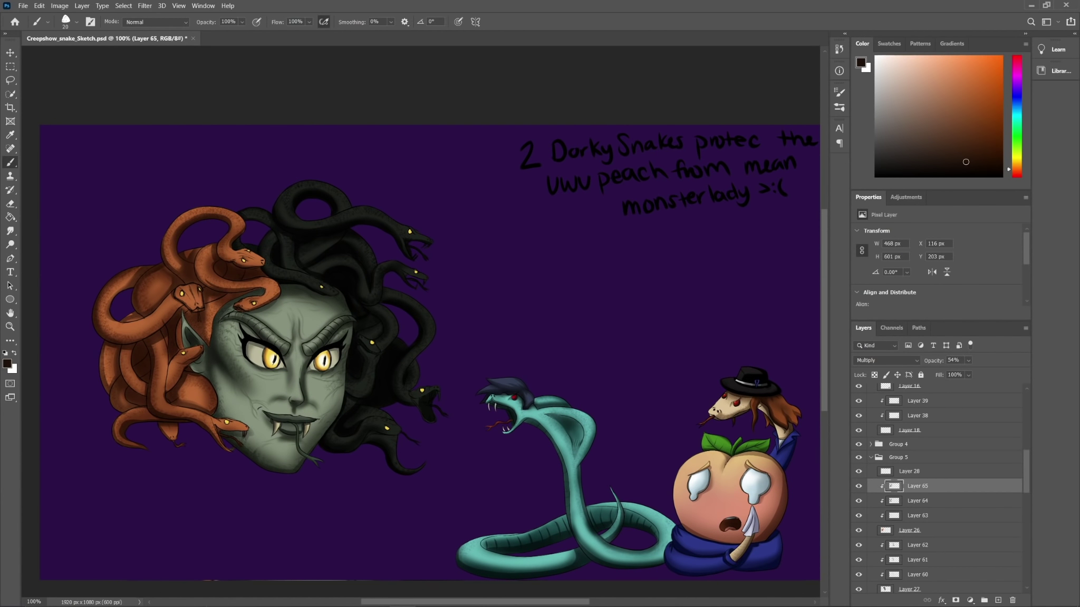
{"action": "scroll", "coordinate": [430, 352], "scroll_direction": "down", "scroll_amount": 2}
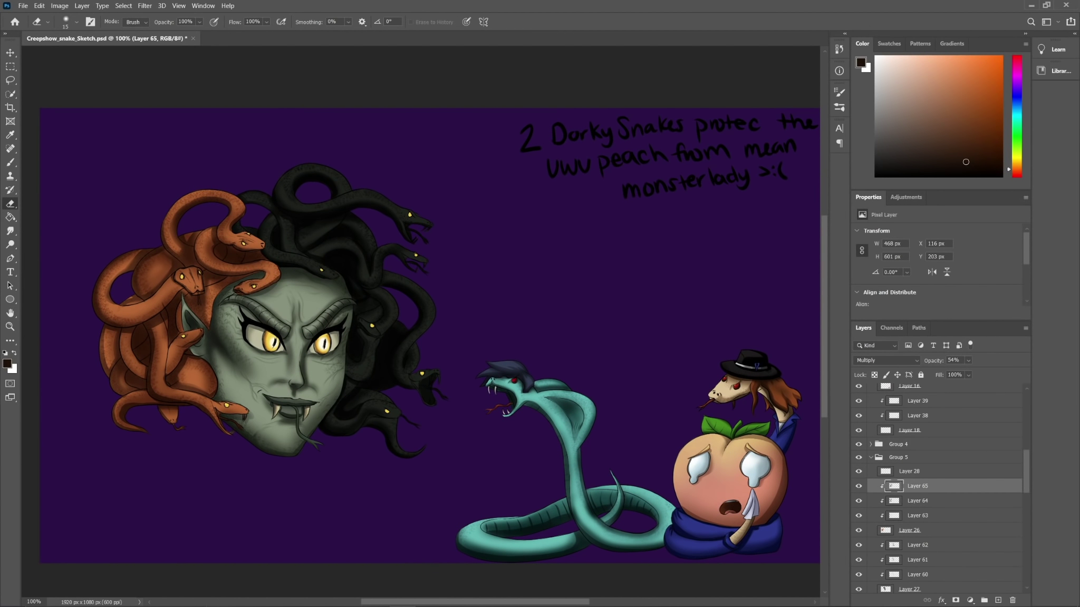
{"action": "scroll", "coordinate": [938, 488], "scroll_direction": "down", "scroll_amount": 5}
{"action": "left_click", "coordinate": [899, 488]}
{"action": "left_click", "coordinate": [998, 601]}
Step: On Layer 66, paint a pale green textured aura around the snake-haired head with a 161 px textured brush
{"action": "left_click", "coordinate": [77, 22]}
{"action": "scroll", "coordinate": [74, 150], "scroll_direction": "down", "scroll_amount": 3}
{"action": "scroll", "coordinate": [74, 150], "scroll_direction": "down", "scroll_amount": 3}
{"action": "left_click", "coordinate": [74, 149]}
{"action": "left_click", "coordinate": [888, 67]}
{"action": "left_click", "coordinate": [1017, 144]}
{"action": "left_click_drag", "start_coordinate": [187, 225], "coordinate": [227, 209]}
{"action": "mouse_move", "coordinate": [118, 290]}
{"action": "left_mouse_down"}
{"action": "mouse_move", "coordinate": [224, 430]}
{"action": "mouse_move", "coordinate": [370, 437]}
{"action": "left_mouse_up"}
{"action": "left_click_drag", "start_coordinate": [369, 437], "coordinate": [402, 401]}
{"action": "left_click_drag", "start_coordinate": [416, 351], "coordinate": [422, 284]}
{"action": "left_click_drag", "start_coordinate": [406, 237], "coordinate": [364, 216]}
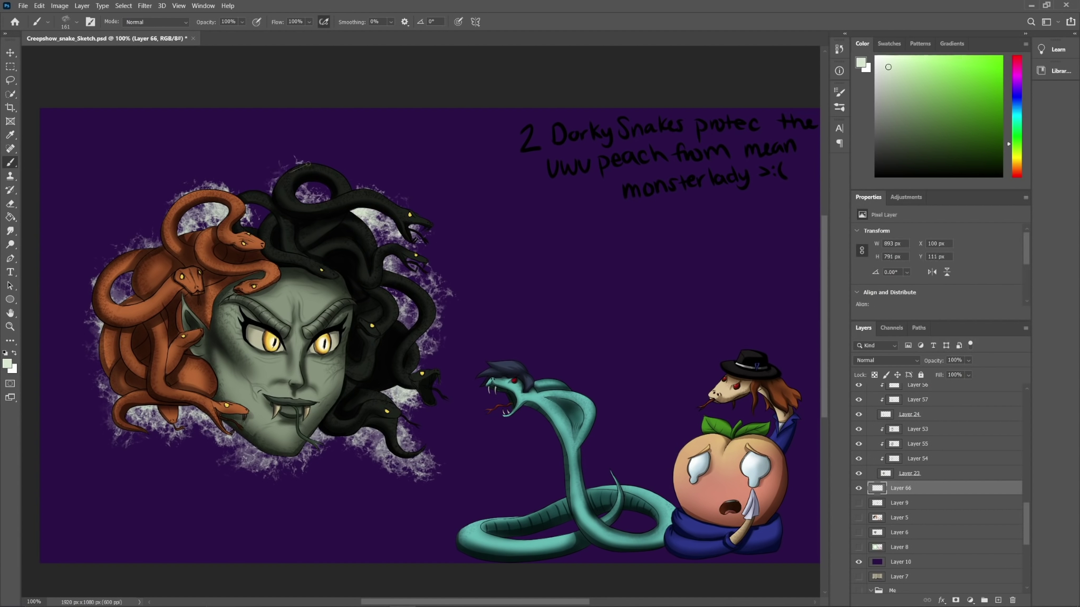
Step: Thicken and extend the textured aura around the snake-haired head with a 183 px textured brush
{"action": "left_click_drag", "start_coordinate": [342, 179], "coordinate": [232, 193]}
{"action": "left_click", "coordinate": [76, 22]}
{"action": "left_click", "coordinate": [79, 137]}
{"action": "left_click_drag", "start_coordinate": [150, 237], "coordinate": [100, 417]}
{"action": "left_click_drag", "start_coordinate": [237, 185], "coordinate": [401, 200]}
{"action": "left_click_drag", "start_coordinate": [406, 470], "coordinate": [113, 448]}
{"action": "left_click_drag", "start_coordinate": [171, 211], "coordinate": [168, 156]}
{"action": "left_click_drag", "start_coordinate": [129, 427], "coordinate": [100, 446]}
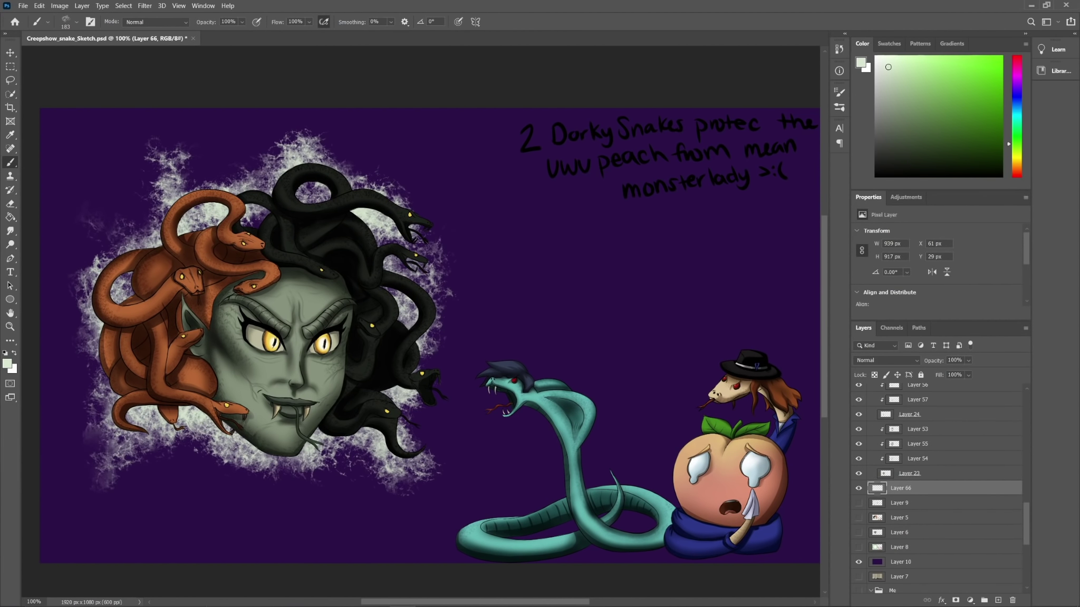
{"action": "left_click_drag", "start_coordinate": [87, 369], "coordinate": [55, 398]}
{"action": "left_click_drag", "start_coordinate": [435, 332], "coordinate": [467, 348]}
Step: Fill the aura's gaps around the black snakes' open mouths and below the chin with a 45 px textured brush
{"action": "left_click", "coordinate": [77, 21]}
{"action": "left_click_drag", "start_coordinate": [53, 52], "coordinate": [29, 51]}
{"action": "mouse_move", "coordinate": [412, 227]}
{"action": "left_mouse_down"}
{"action": "mouse_move", "coordinate": [427, 237]}
{"action": "mouse_move", "coordinate": [421, 270]}
{"action": "left_mouse_up"}
{"action": "left_click_drag", "start_coordinate": [416, 385], "coordinate": [433, 406]}
{"action": "mouse_move", "coordinate": [441, 374]}
{"action": "left_mouse_down"}
{"action": "mouse_move", "coordinate": [479, 387]}
{"action": "mouse_move", "coordinate": [464, 389]}
{"action": "left_mouse_up"}
{"action": "left_click", "coordinate": [10, 203]}
{"action": "left_click", "coordinate": [76, 22]}
{"action": "left_click", "coordinate": [10, 162]}
{"action": "left_click_drag", "start_coordinate": [401, 414], "coordinate": [421, 424]}
{"action": "left_click_drag", "start_coordinate": [316, 435], "coordinate": [240, 459]}
{"action": "left_click_drag", "start_coordinate": [269, 214], "coordinate": [250, 227]}
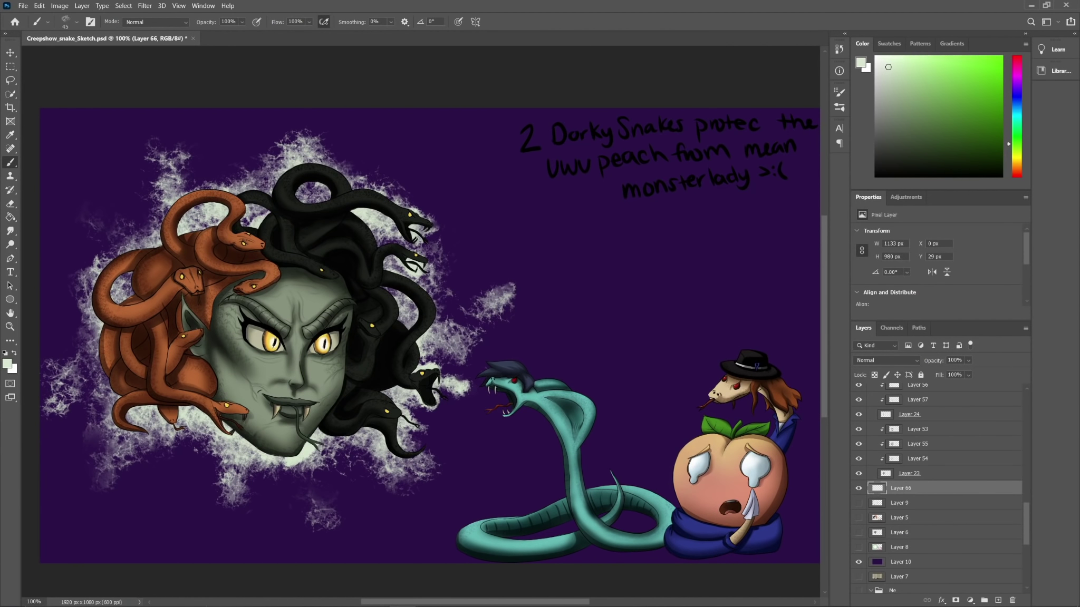
Step: Paint jagged textured wisps outward from the aura's outer edges with the 45 px brush
{"action": "left_click_drag", "start_coordinate": [425, 211], "coordinate": [434, 232]}
{"action": "left_click_drag", "start_coordinate": [110, 398], "coordinate": [142, 435]}
{"action": "left_click_drag", "start_coordinate": [150, 435], "coordinate": [162, 475]}
{"action": "left_click_drag", "start_coordinate": [95, 361], "coordinate": [73, 419]}
{"action": "left_click_drag", "start_coordinate": [97, 272], "coordinate": [89, 235]}
{"action": "left_click_drag", "start_coordinate": [124, 253], "coordinate": [132, 198]}
{"action": "left_click_drag", "start_coordinate": [430, 242], "coordinate": [456, 263]}
{"action": "left_click_drag", "start_coordinate": [443, 324], "coordinate": [474, 350]}
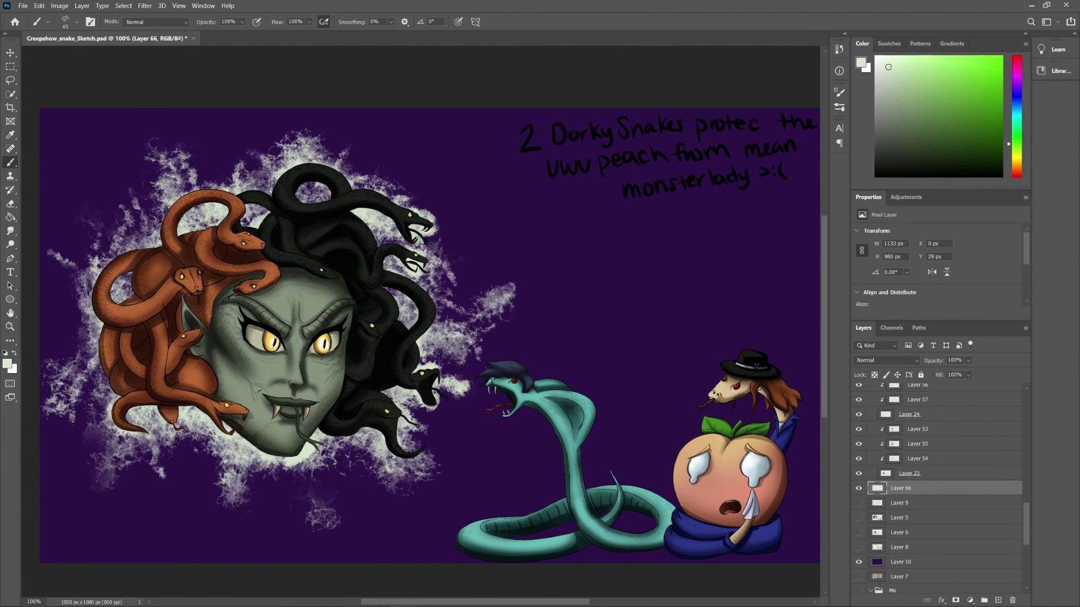
Step: Fade the aura's farthest wisps on both sides and beneath the head with a 158 px soft eraser
{"action": "left_click", "coordinate": [10, 203]}
{"action": "left_click", "coordinate": [77, 22]}
{"action": "left_click_drag", "start_coordinate": [45, 253], "coordinate": [55, 271]}
{"action": "left_click_drag", "start_coordinate": [437, 459], "coordinate": [403, 487]}
{"action": "left_click_drag", "start_coordinate": [337, 509], "coordinate": [312, 519]}
{"action": "left_click_drag", "start_coordinate": [511, 287], "coordinate": [482, 316]}
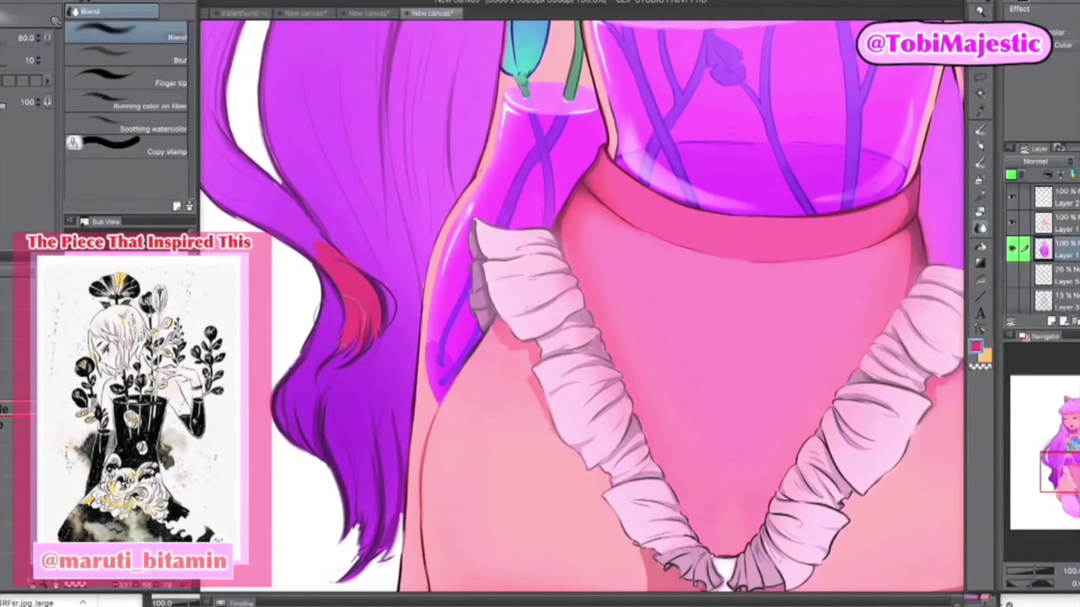
Step: In Clip Studio Paint, shade the purple hair locks beside the face with the Soft airbrush and blend the strokes
{"action": "key", "text": "b"}
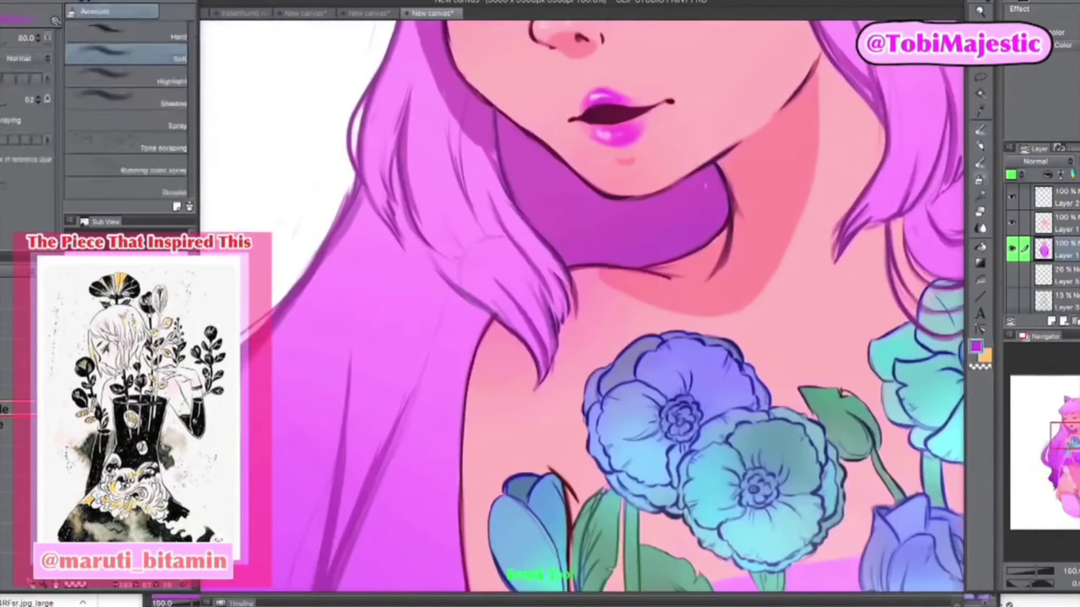
{"action": "key", "text": "b"}
{"action": "left_click_drag", "start_coordinate": [491, 307], "coordinate": [544, 369]}
{"action": "left_click_drag", "start_coordinate": [443, 268], "coordinate": [542, 369]}
{"action": "left_click_drag", "start_coordinate": [520, 227], "coordinate": [563, 316]}
{"action": "left_click_drag", "start_coordinate": [543, 253], "coordinate": [561, 316]}
{"action": "left_click_drag", "start_coordinate": [369, 172], "coordinate": [390, 222]}
{"action": "left_click_drag", "start_coordinate": [377, 113], "coordinate": [389, 216]}
{"action": "key", "text": "j"}
{"action": "left_click_drag", "start_coordinate": [543, 366], "coordinate": [519, 237]}
{"action": "left_click_drag", "start_coordinate": [522, 306], "coordinate": [454, 247]}
{"action": "left_click_drag", "start_coordinate": [384, 198], "coordinate": [388, 87]}
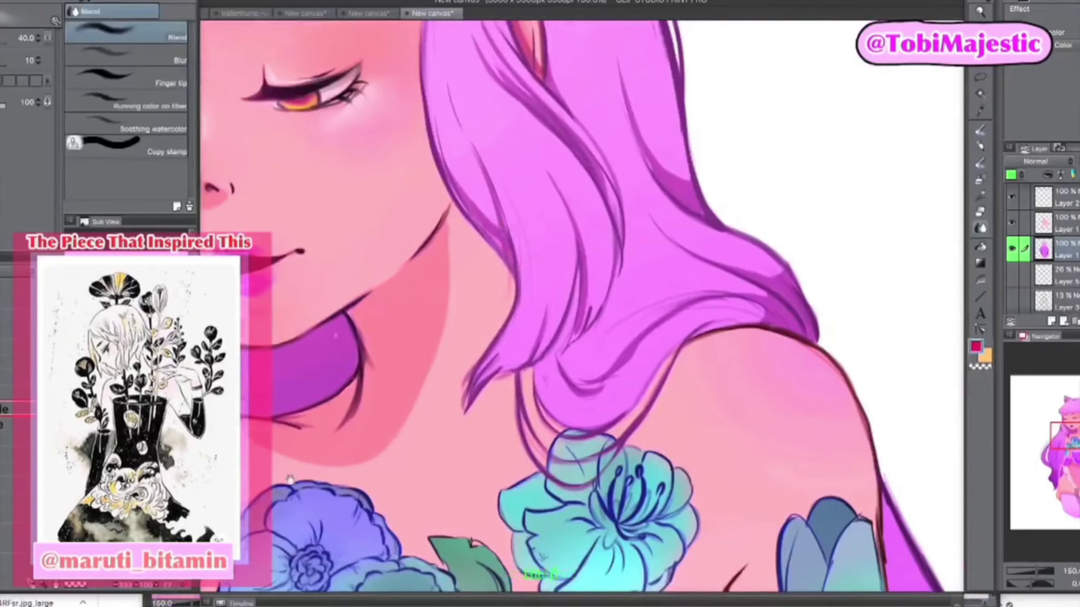
Step: Airbrush and blend pink shading into the hair strands beside the neck and along the lower edge of the bangs
{"action": "key", "text": "b"}
{"action": "left_click_drag", "start_coordinate": [528, 295], "coordinate": [475, 390]}
{"action": "mouse_move", "coordinate": [572, 232]}
{"action": "left_mouse_down"}
{"action": "mouse_move", "coordinate": [527, 369]}
{"action": "mouse_move", "coordinate": [575, 343]}
{"action": "left_mouse_up"}
{"action": "left_click_drag", "start_coordinate": [606, 203], "coordinate": [596, 315]}
{"action": "left_click", "coordinate": [980, 228]}
{"action": "mouse_move", "coordinate": [556, 233]}
{"action": "left_mouse_down"}
{"action": "mouse_move", "coordinate": [506, 353]}
{"action": "mouse_move", "coordinate": [543, 226]}
{"action": "left_mouse_up"}
{"action": "left_click_drag", "start_coordinate": [590, 338], "coordinate": [604, 211]}
{"action": "left_click_drag", "start_coordinate": [601, 243], "coordinate": [558, 173]}
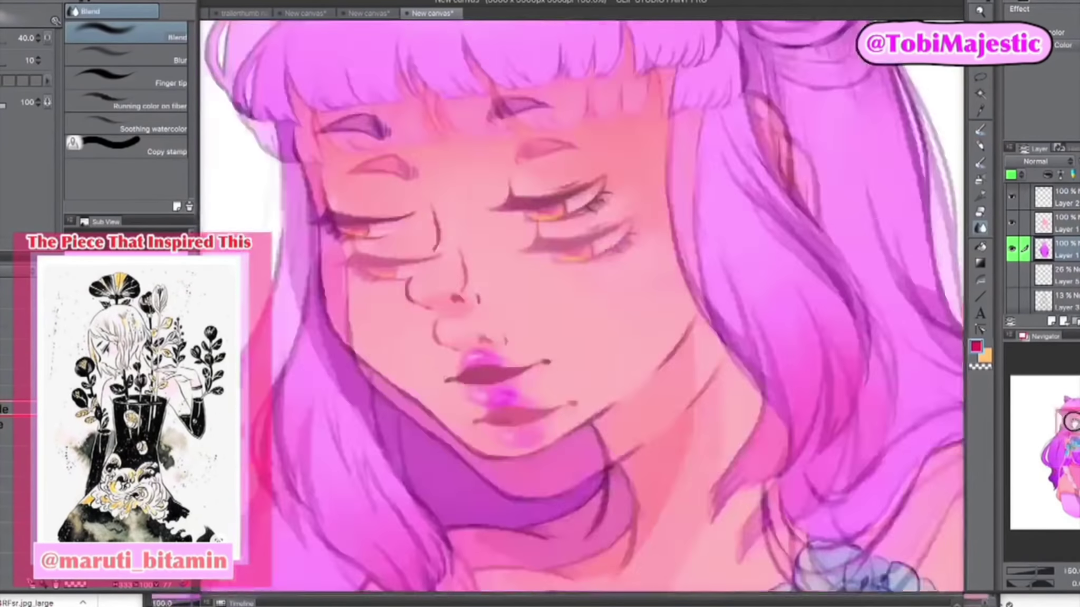
{"action": "key", "text": "b"}
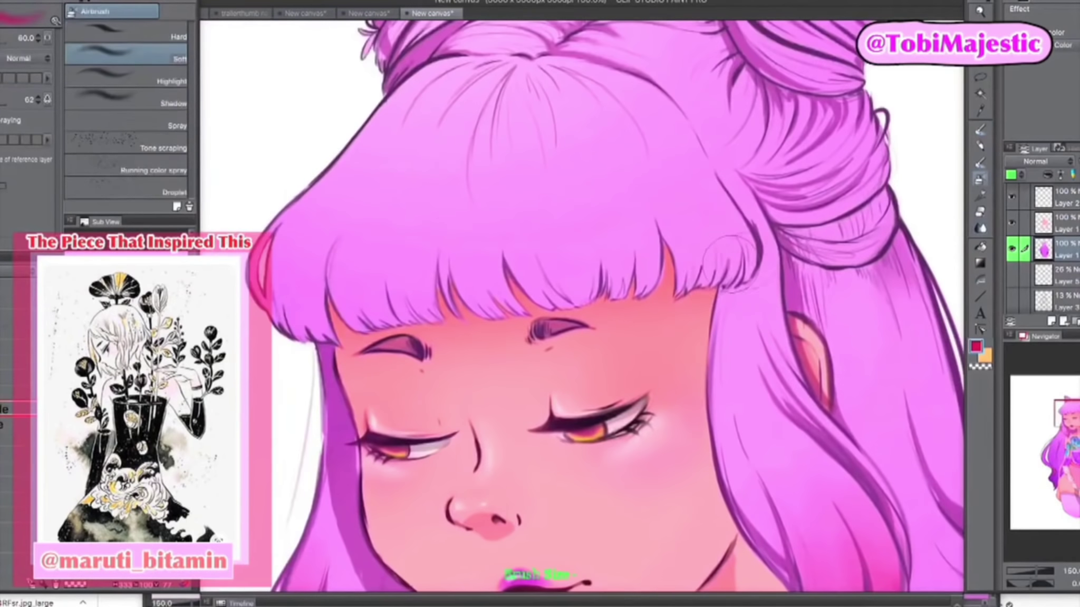
{"action": "left_click_drag", "start_coordinate": [730, 263], "coordinate": [369, 311]}
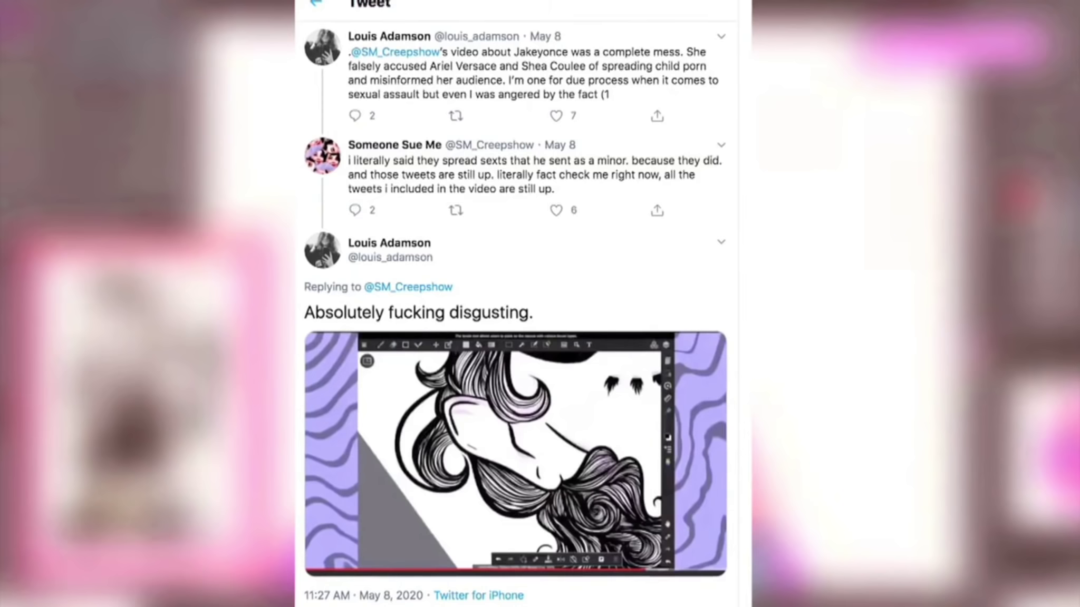
Step: Back in Photoshop, add a bright green Outer Glow effect to Layer 66
{"action": "right_click", "coordinate": [1011, 488]}
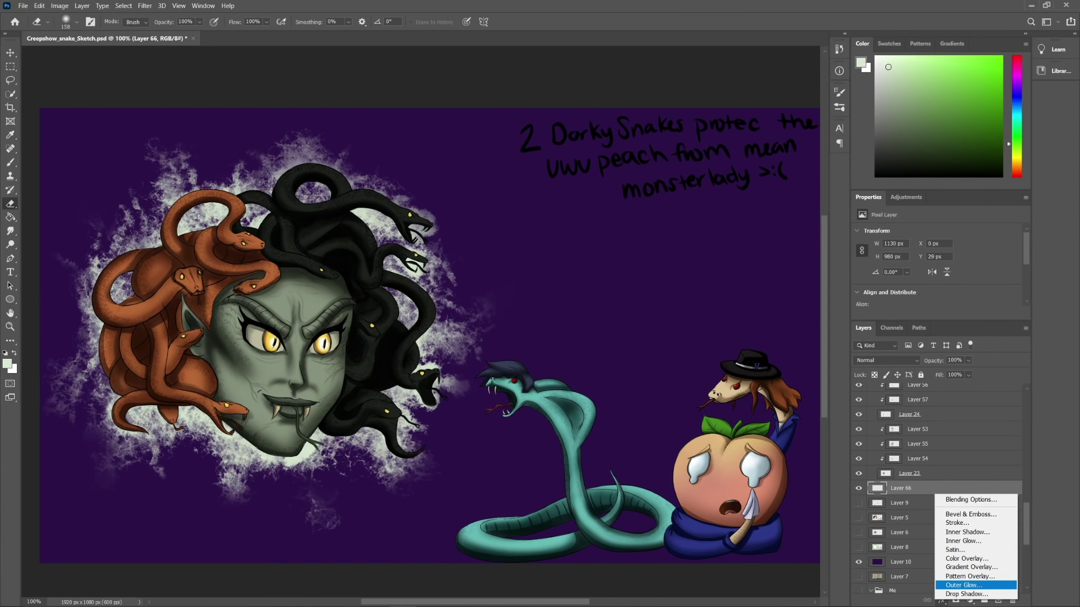
{"action": "left_click", "coordinate": [975, 586]}
{"action": "left_click", "coordinate": [812, 184]}
{"action": "left_click", "coordinate": [789, 191]}
{"action": "mouse_move", "coordinate": [741, 127]}
{"action": "left_mouse_down"}
{"action": "mouse_move", "coordinate": [745, 137]}
{"action": "mouse_move", "coordinate": [777, 104]}
{"action": "left_mouse_up"}
{"action": "left_click", "coordinate": [883, 99]}
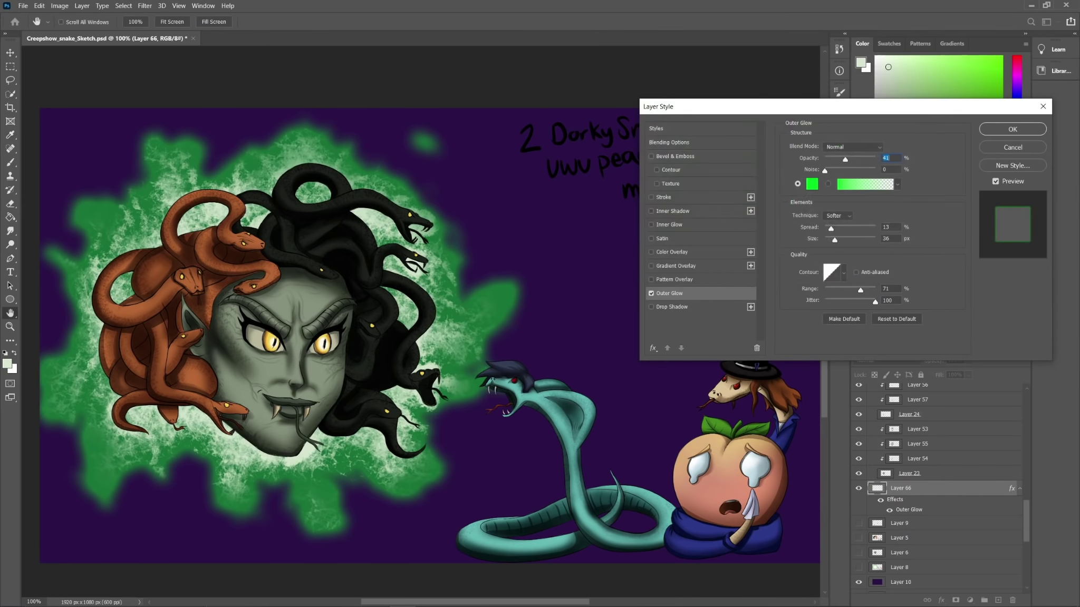
Step: Set the green glow's blend mode to Hard Light and its opacity to 49%
{"action": "left_click", "coordinate": [852, 147]}
{"action": "left_click", "coordinate": [844, 237]}
{"action": "left_click", "coordinate": [852, 147]}
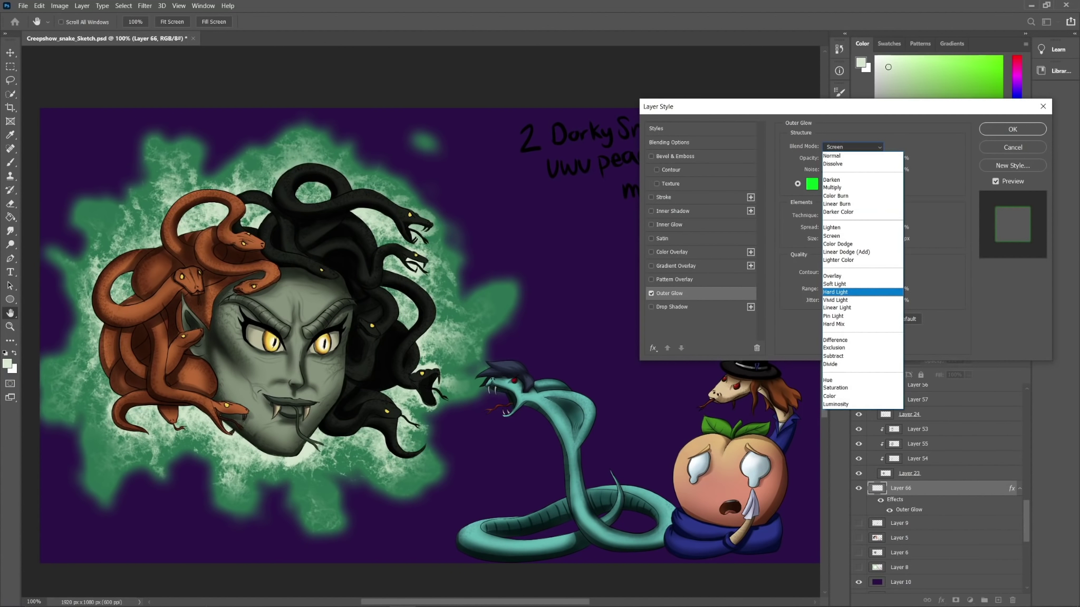
{"action": "left_click", "coordinate": [841, 300]}
{"action": "left_click", "coordinate": [853, 147]}
{"action": "left_click", "coordinate": [841, 292]}
{"action": "left_click_drag", "start_coordinate": [845, 159], "coordinate": [849, 159]}
{"action": "left_click", "coordinate": [852, 147]}
{"action": "left_click", "coordinate": [852, 147]}
Step: Set the green glow's spread to 3% and size to 111 px, and apply the effect
{"action": "left_click_drag", "start_coordinate": [831, 228], "coordinate": [824, 229]}
{"action": "left_click_drag", "start_coordinate": [835, 240], "coordinate": [856, 240]}
{"action": "key", "text": "shift+Tab"}
{"action": "type", "text": "8"}
{"action": "key", "text": "Tab"}
{"action": "type", "text": "111"}
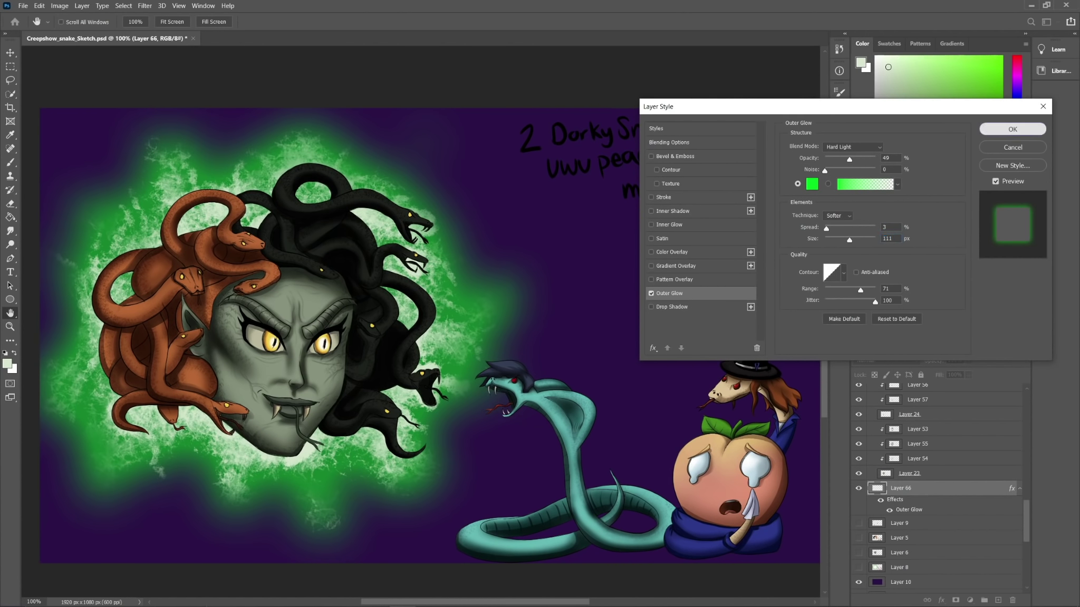
{"action": "key", "text": "Return"}
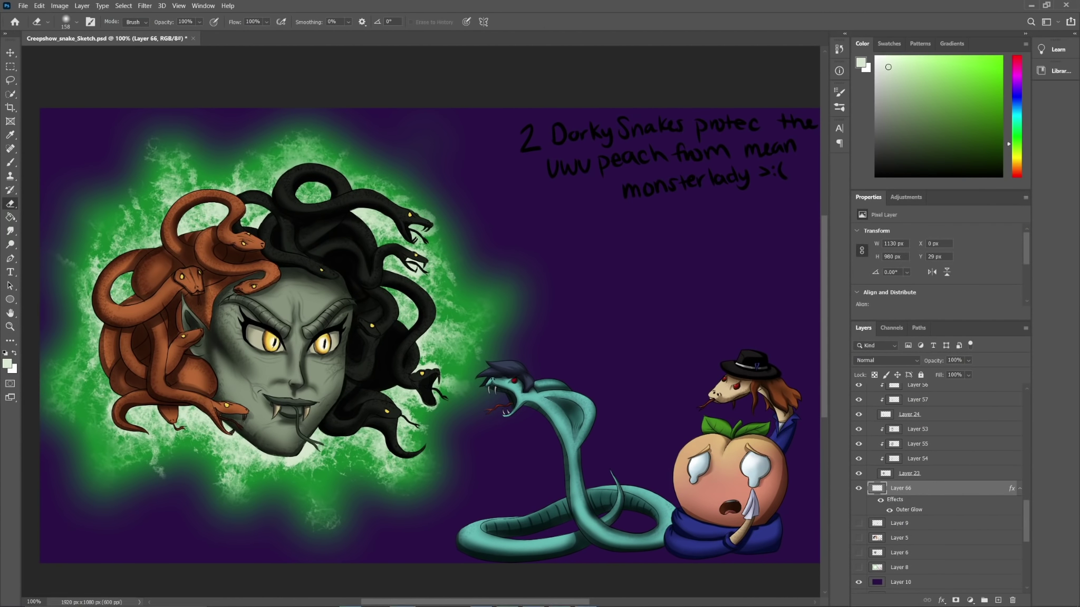
Step: Add a new layer above Layer 66 and choose a near-white color for the textured brush
{"action": "scroll", "coordinate": [430, 332], "scroll_direction": "down", "scroll_amount": 1}
{"action": "left_click", "coordinate": [998, 600]}
{"action": "left_click", "coordinate": [76, 22]}
{"action": "left_click", "coordinate": [39, 97]}
{"action": "left_click", "coordinate": [1017, 62]}
{"action": "left_click", "coordinate": [516, 399]}
{"action": "key", "text": "ctrl+z"}
{"action": "left_click", "coordinate": [882, 62]}
Step: Paint a near-white textured aura around the teal cobra's head, body and coils, varying the brush between 143 and 48 px
{"action": "left_click_drag", "start_coordinate": [487, 382], "coordinate": [556, 488]}
{"action": "left_click", "coordinate": [76, 22]}
{"action": "left_click_drag", "start_coordinate": [80, 56], "coordinate": [77, 56]}
{"action": "left_click_drag", "start_coordinate": [533, 367], "coordinate": [562, 373]}
{"action": "left_click", "coordinate": [77, 22]}
{"action": "left_click_drag", "start_coordinate": [77, 55], "coordinate": [74, 56]}
{"action": "left_click", "coordinate": [76, 22]}
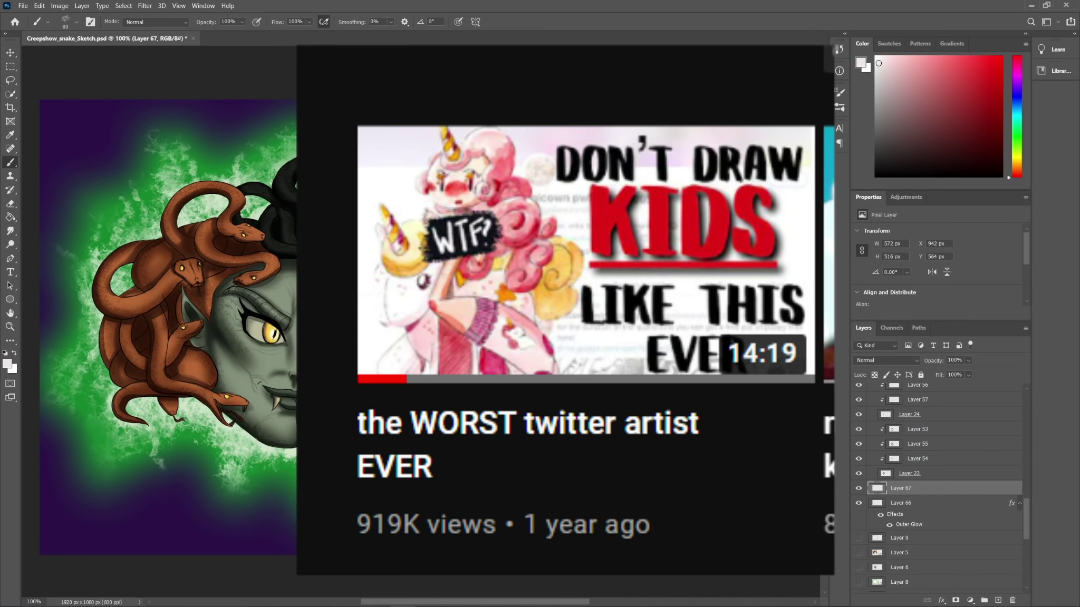
{"action": "left_click", "coordinate": [48, 21]}
{"action": "type", "text": "143"}
{"action": "key", "text": "Return"}
{"action": "left_click", "coordinate": [47, 21]}
{"action": "type", "text": "48"}
{"action": "key", "text": "Return"}
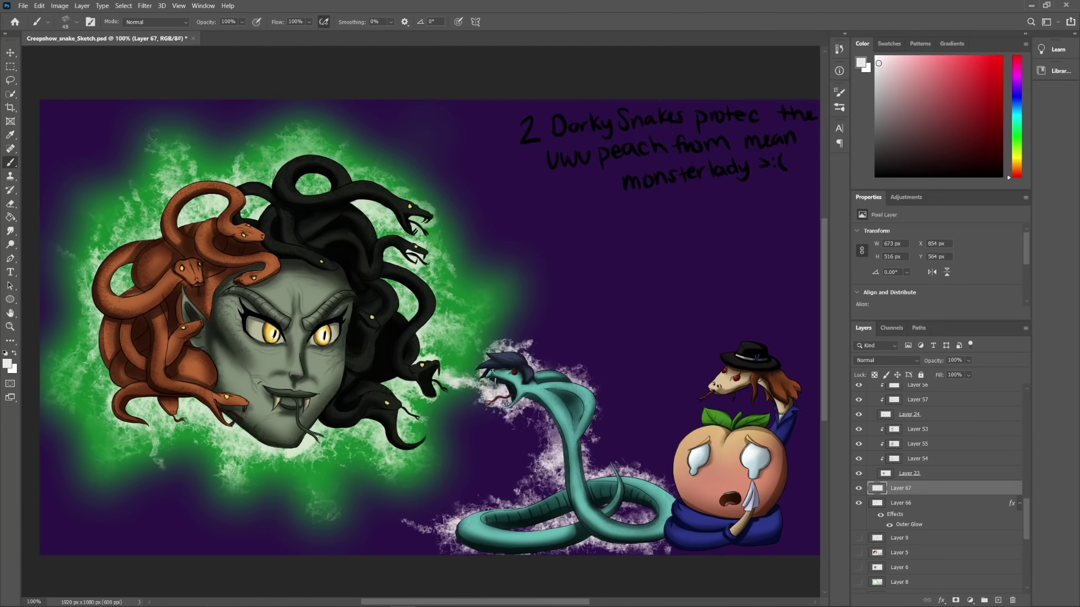
Step: Add a bright red Outer Glow to Layer 67 in Hard Light mode with 52% opacity
{"action": "left_click", "coordinate": [941, 600]}
{"action": "left_click", "coordinate": [958, 589]}
{"action": "left_click", "coordinate": [812, 184]}
{"action": "left_click_drag", "start_coordinate": [790, 192], "coordinate": [789, 104]}
{"action": "key", "text": "Return"}
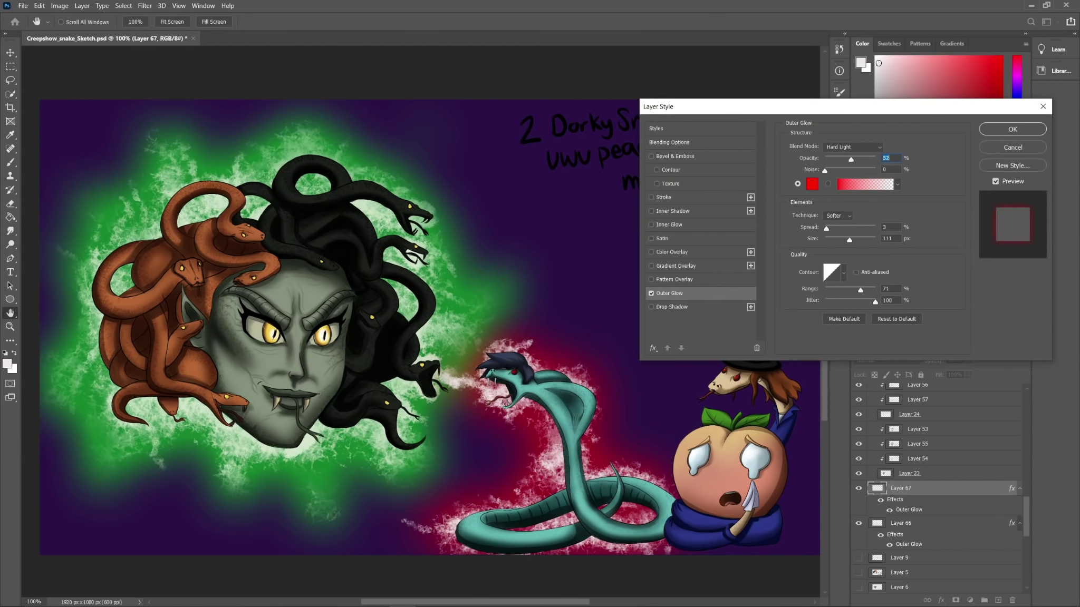
Step: Set the cobra glow's spread to 1% and size to 57 px, adjust its red, and apply the effect
{"action": "left_click_drag", "start_coordinate": [826, 229], "coordinate": [823, 229]}
{"action": "key", "text": "Up"}
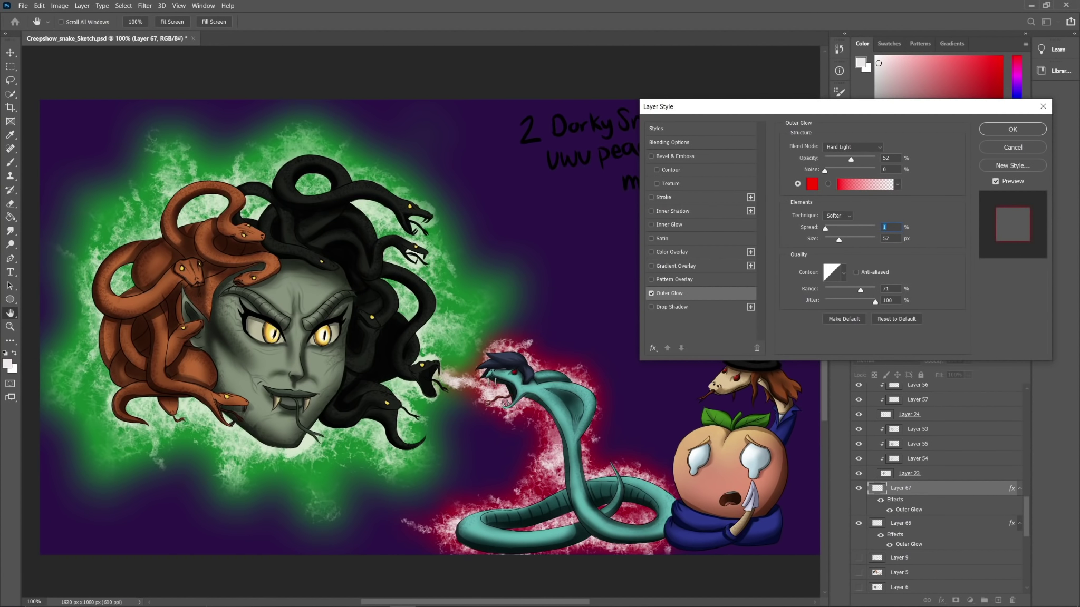
{"action": "left_click", "coordinate": [812, 184]}
{"action": "left_click", "coordinate": [760, 119]}
{"action": "key", "text": "Return"}
{"action": "key", "text": "Return"}
Step: On a new layer above Layer 67, paint a near-white textured aura around the hat-wearing snake with a 78 px brush
{"action": "left_click", "coordinate": [998, 601]}
{"action": "left_click", "coordinate": [77, 22]}
{"action": "left_click_drag", "start_coordinate": [78, 55], "coordinate": [85, 56]}
{"action": "left_click", "coordinate": [694, 395]}
{"action": "left_click", "coordinate": [76, 22]}
{"action": "key", "text": "Return"}
{"action": "left_click_drag", "start_coordinate": [700, 393], "coordinate": [722, 342]}
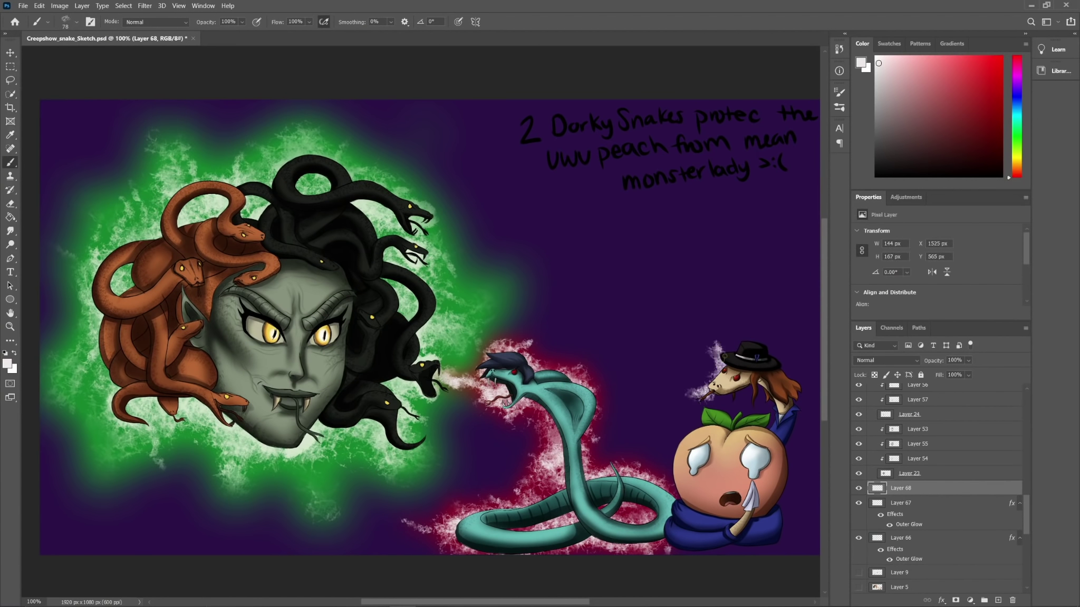
{"action": "left_click_drag", "start_coordinate": [777, 414], "coordinate": [785, 441]}
{"action": "mouse_move", "coordinate": [672, 538]}
{"action": "left_mouse_down"}
{"action": "mouse_move", "coordinate": [760, 543]}
{"action": "mouse_move", "coordinate": [789, 532]}
{"action": "left_mouse_up"}
{"action": "left_click_drag", "start_coordinate": [712, 396], "coordinate": [765, 392]}
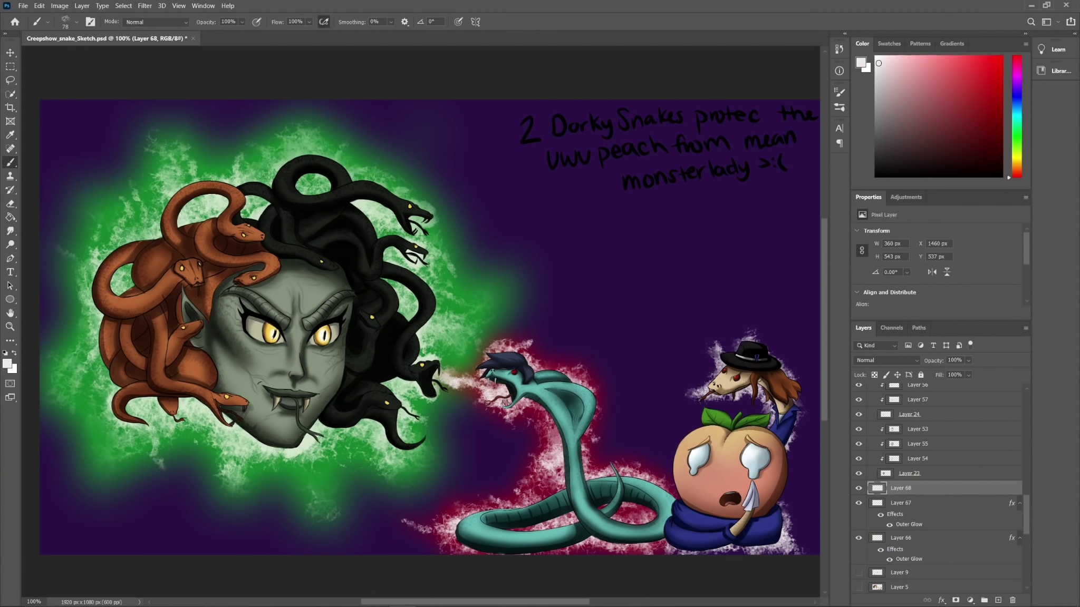
Step: Add a red Outer Glow to Layer 68 for the hat-wearing snake's aura
{"action": "left_click", "coordinate": [941, 600]}
{"action": "left_click", "coordinate": [943, 586]}
{"action": "key", "text": "Return"}
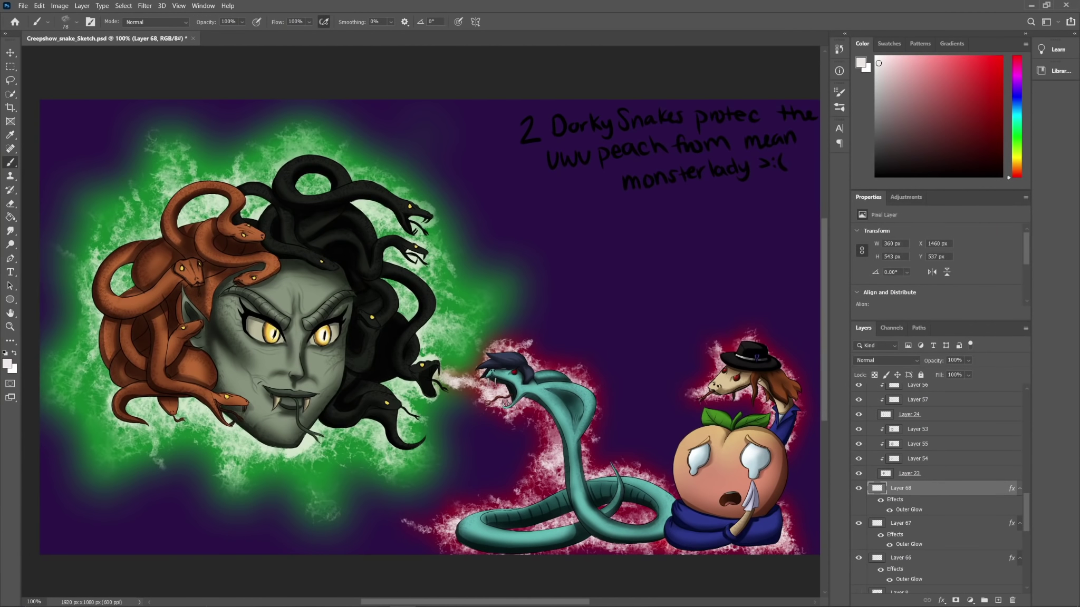
Step: On a new layer above Layer 68, paint a near-white textured aura around the peach with a 100 px brush
{"action": "scroll", "coordinate": [939, 488], "scroll_direction": "up", "scroll_amount": 4}
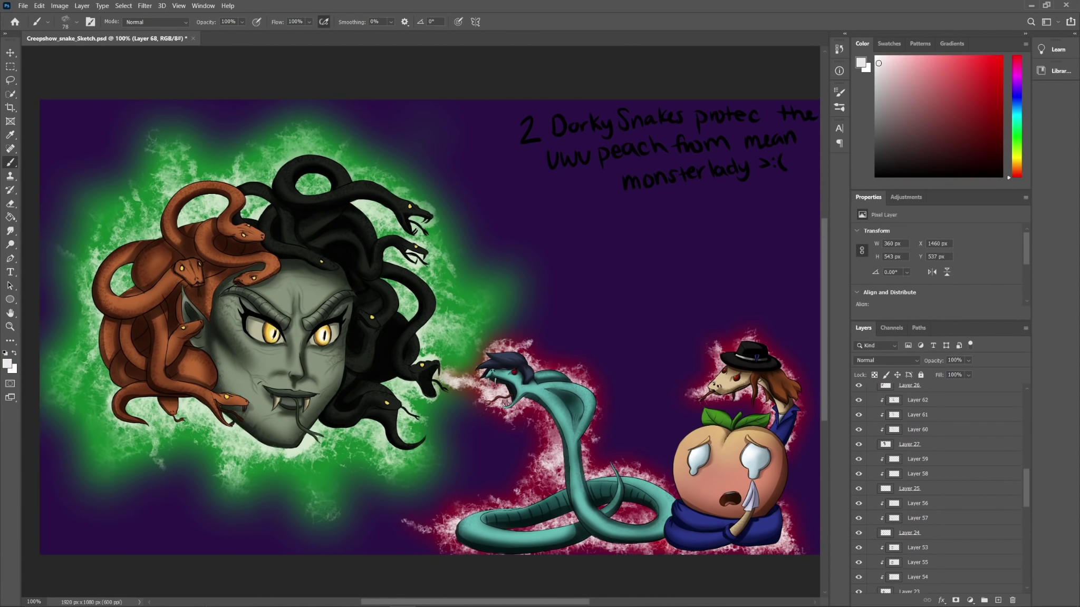
{"action": "scroll", "coordinate": [938, 488], "scroll_direction": "down", "scroll_amount": 1}
{"action": "scroll", "coordinate": [939, 488], "scroll_direction": "up", "scroll_amount": 1}
{"action": "scroll", "coordinate": [938, 487], "scroll_direction": "down", "scroll_amount": 6}
{"action": "left_click", "coordinate": [998, 600]}
{"action": "left_click", "coordinate": [1016, 100]}
{"action": "left_click", "coordinate": [77, 22]}
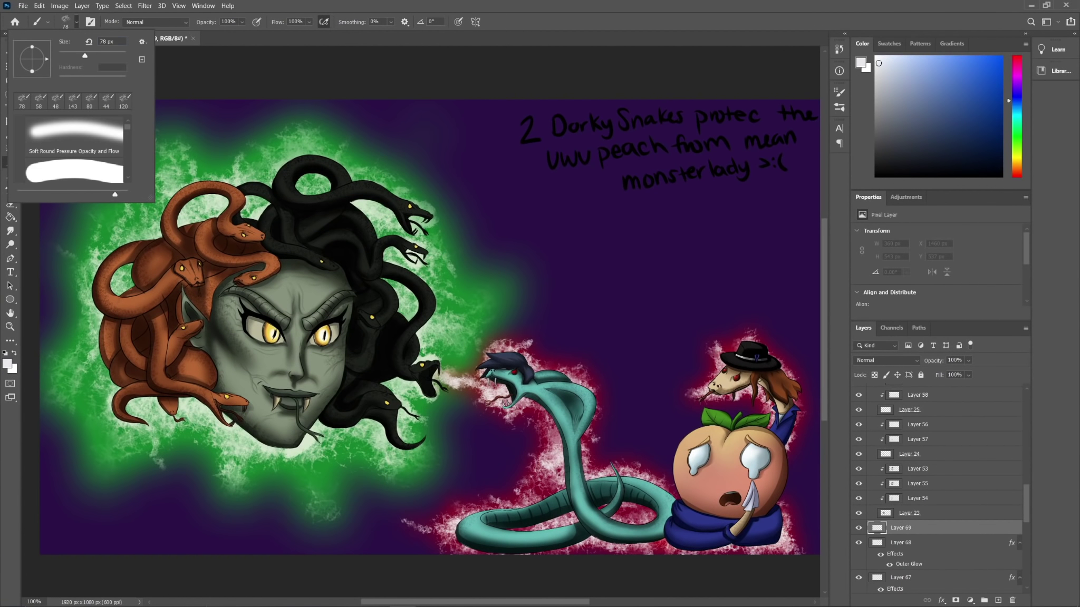
{"action": "type", "text": "100"}
{"action": "left_click_drag", "start_coordinate": [689, 421], "coordinate": [665, 475]}
{"action": "mouse_move", "coordinate": [791, 448]}
{"action": "left_mouse_down"}
{"action": "mouse_move", "coordinate": [782, 498]}
{"action": "mouse_move", "coordinate": [787, 491]}
{"action": "left_mouse_up"}
{"action": "mouse_move", "coordinate": [679, 464]}
{"action": "left_mouse_down"}
{"action": "mouse_move", "coordinate": [689, 424]}
{"action": "mouse_move", "coordinate": [757, 423]}
{"action": "left_mouse_up"}
Step: Add an Outer Glow to Layer 69 in a light periwinkle blue
{"action": "left_click", "coordinate": [941, 601]}
{"action": "left_click", "coordinate": [965, 588]}
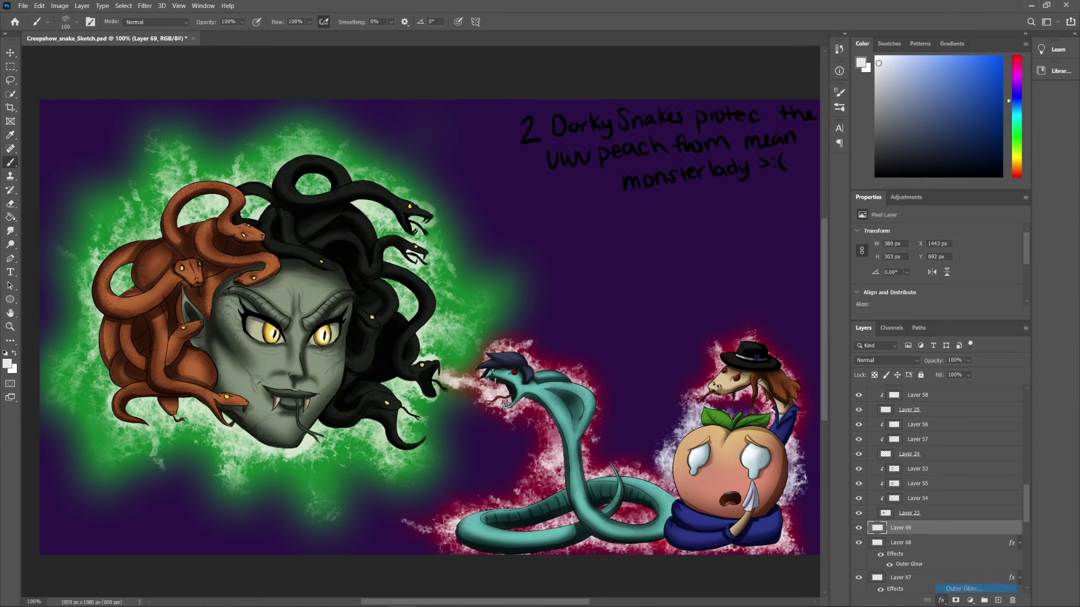
{"action": "left_click", "coordinate": [810, 183]}
{"action": "left_click", "coordinate": [789, 150]}
{"action": "left_click_drag", "start_coordinate": [772, 118], "coordinate": [701, 116]}
{"action": "left_click", "coordinate": [883, 99]}
Step: Set the peach's glow to Hard Light with 60% opacity, 1% spread and 51 px size, and apply it
{"action": "left_click", "coordinate": [853, 147]}
{"action": "left_click", "coordinate": [844, 283]}
{"action": "left_click", "coordinate": [852, 147]}
{"action": "left_click", "coordinate": [843, 292]}
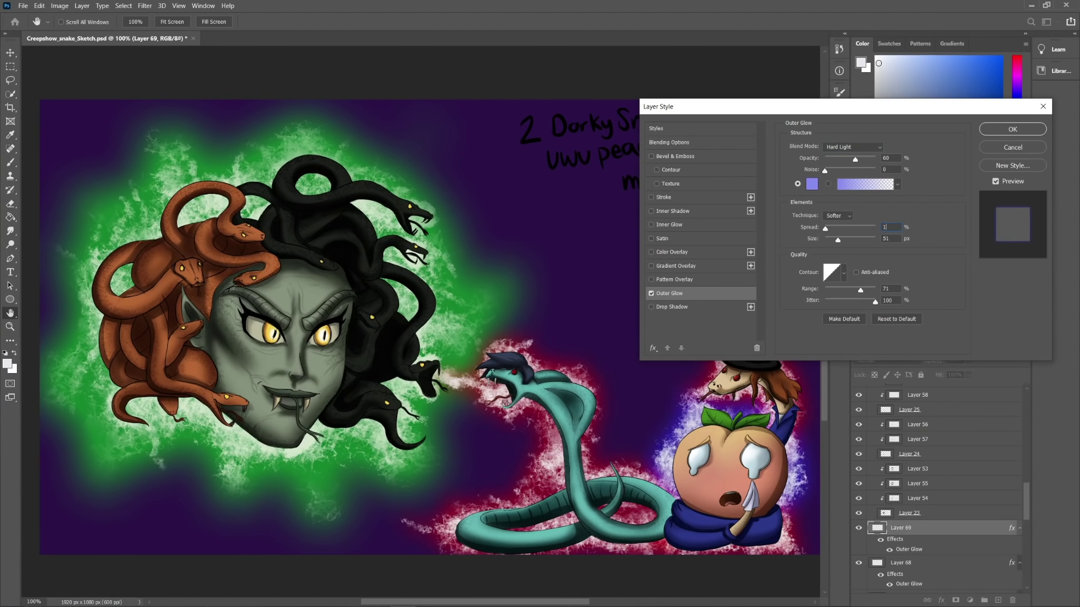
{"action": "key", "text": "Return"}
Step: Add a new clipped layer directly above Layer 53
{"action": "key", "text": "b"}
{"action": "scroll", "coordinate": [430, 319], "scroll_direction": "up", "scroll_amount": 1}
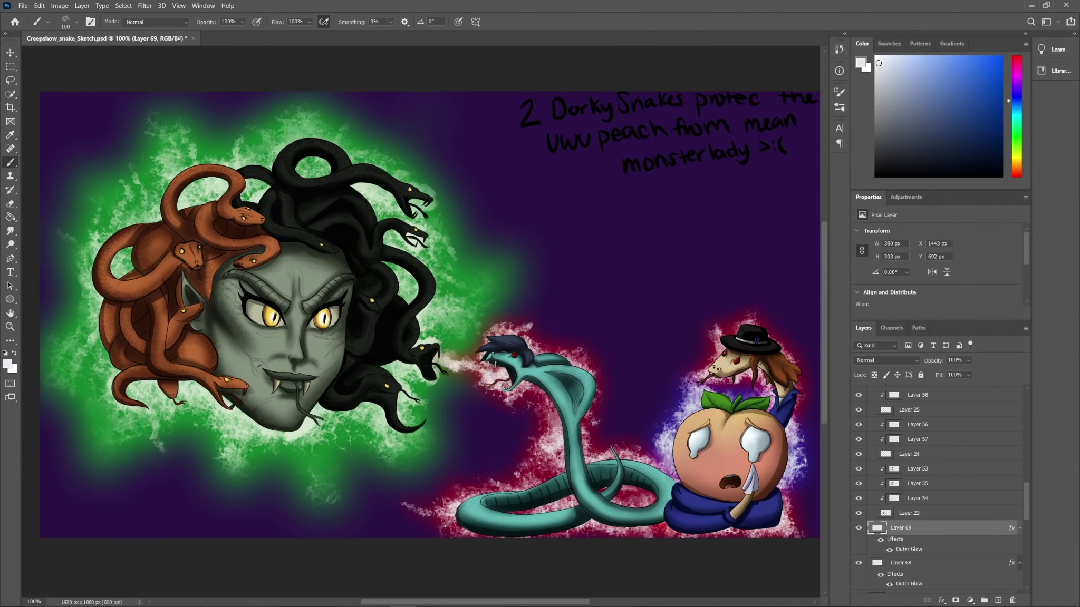
{"action": "scroll", "coordinate": [429, 319], "scroll_direction": "down", "scroll_amount": 1}
{"action": "scroll", "coordinate": [429, 319], "scroll_direction": "up", "scroll_amount": 1}
{"action": "scroll", "coordinate": [939, 490], "scroll_direction": "down", "scroll_amount": 1}
{"action": "scroll", "coordinate": [938, 486], "scroll_direction": "up", "scroll_amount": 1}
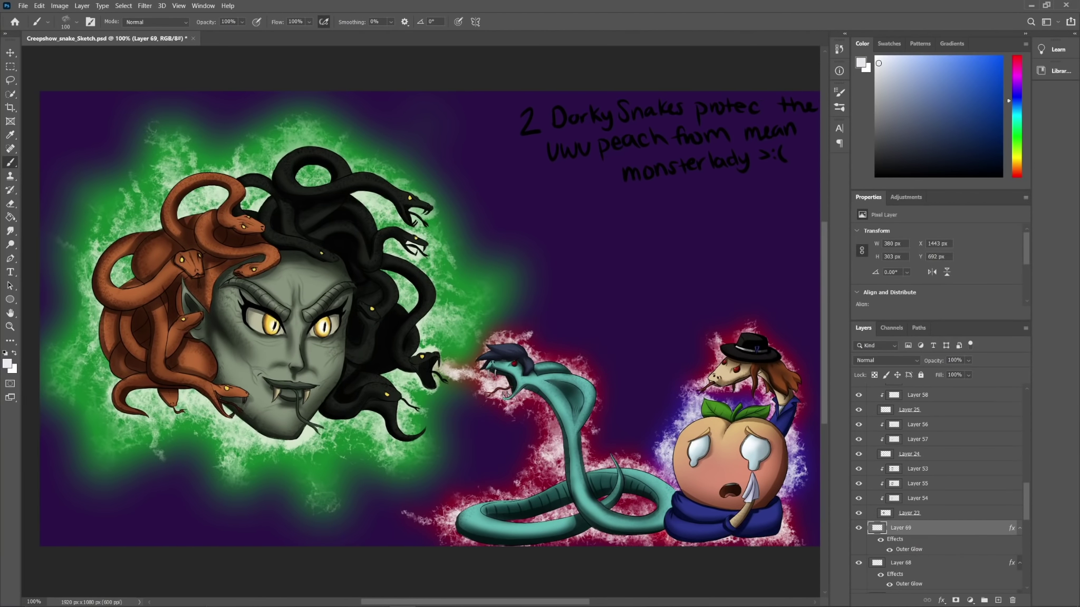
{"action": "scroll", "coordinate": [939, 485], "scroll_direction": "down", "scroll_amount": 14}
{"action": "scroll", "coordinate": [939, 485], "scroll_direction": "up", "scroll_amount": 15}
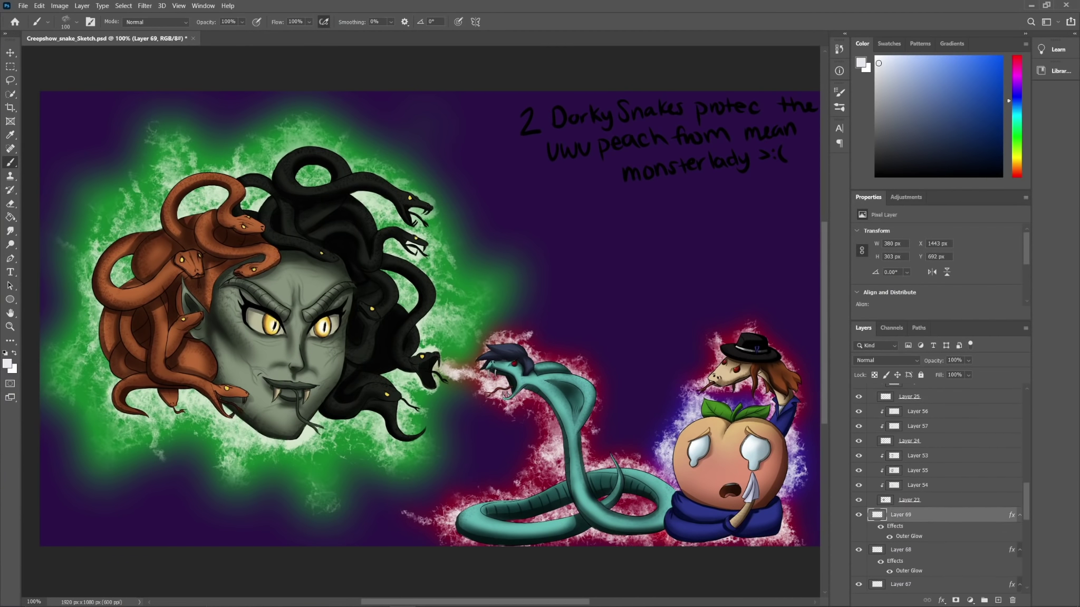
{"action": "left_click", "coordinate": [938, 482]}
{"action": "key", "text": "ctrl+shift+alt+n"}
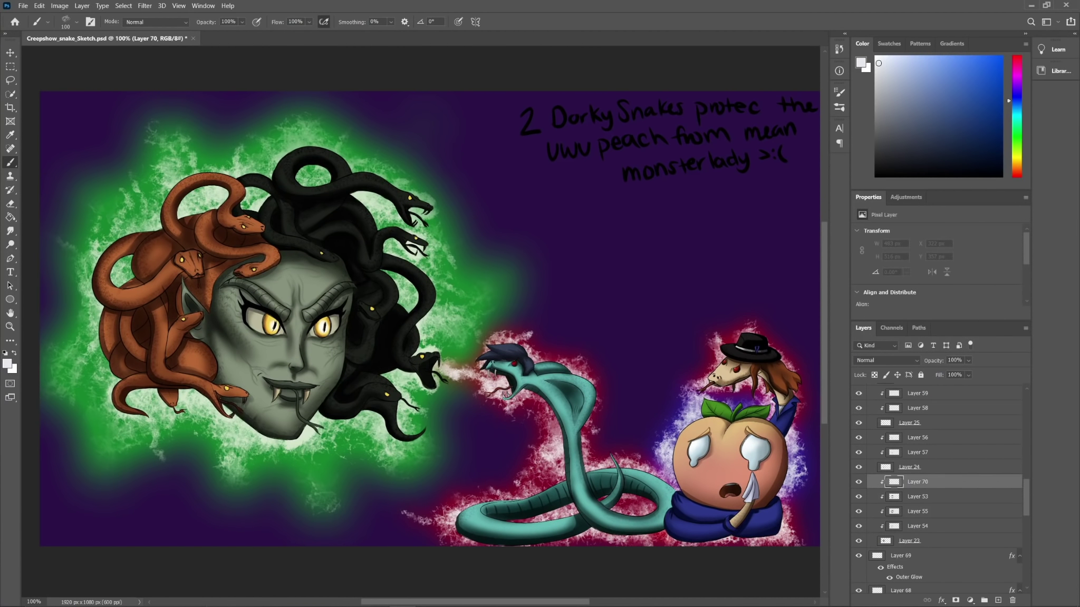
Step: On Layer 70, paint bright green light along the nose and right brow of the monster lady's face with a soft brush
{"action": "left_click", "coordinate": [76, 22]}
{"action": "scroll", "coordinate": [75, 148], "scroll_direction": "down", "scroll_amount": 5}
{"action": "left_click", "coordinate": [74, 143]}
{"action": "left_click", "coordinate": [1017, 137]}
{"action": "left_click", "coordinate": [977, 79]}
{"action": "left_click", "coordinate": [76, 22]}
{"action": "left_click_drag", "start_coordinate": [72, 55], "coordinate": [77, 56]}
{"action": "left_click_drag", "start_coordinate": [301, 337], "coordinate": [299, 360]}
{"action": "left_click", "coordinate": [987, 56]}
{"action": "left_click_drag", "start_coordinate": [308, 316], "coordinate": [317, 312]}
{"action": "left_click_drag", "start_coordinate": [316, 313], "coordinate": [349, 280]}
Step: With a 42 px soft brush, add green light to the monster lady's right cheek, jaw, chin, ear and under-eye areas
{"action": "left_click", "coordinate": [76, 22]}
{"action": "left_click_drag", "start_coordinate": [67, 56], "coordinate": [73, 56]}
{"action": "mouse_move", "coordinate": [349, 330]}
{"action": "left_mouse_down"}
{"action": "mouse_move", "coordinate": [337, 390]}
{"action": "mouse_move", "coordinate": [301, 378]}
{"action": "left_mouse_up"}
{"action": "left_click_drag", "start_coordinate": [183, 283], "coordinate": [185, 312]}
{"action": "mouse_move", "coordinate": [262, 435]}
{"action": "left_mouse_down"}
{"action": "mouse_move", "coordinate": [298, 439]}
{"action": "mouse_move", "coordinate": [318, 406]}
{"action": "left_mouse_up"}
{"action": "left_click_drag", "start_coordinate": [225, 405], "coordinate": [266, 435]}
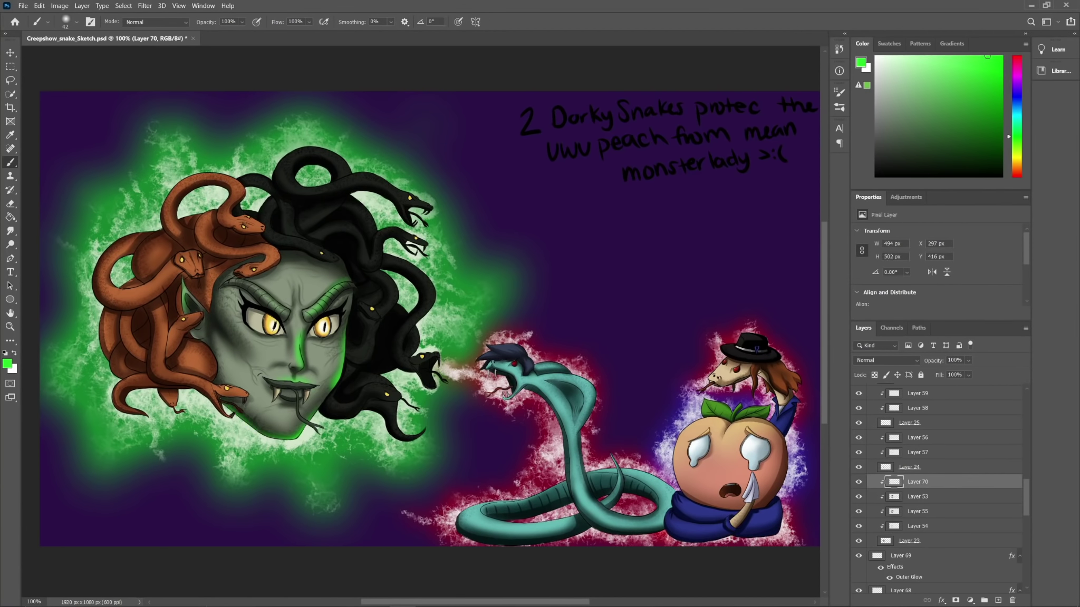
{"action": "left_click_drag", "start_coordinate": [230, 367], "coordinate": [241, 379]}
{"action": "left_click_drag", "start_coordinate": [314, 346], "coordinate": [339, 347]}
{"action": "left_click_drag", "start_coordinate": [259, 344], "coordinate": [276, 345]}
{"action": "left_click_drag", "start_coordinate": [303, 301], "coordinate": [312, 291]}
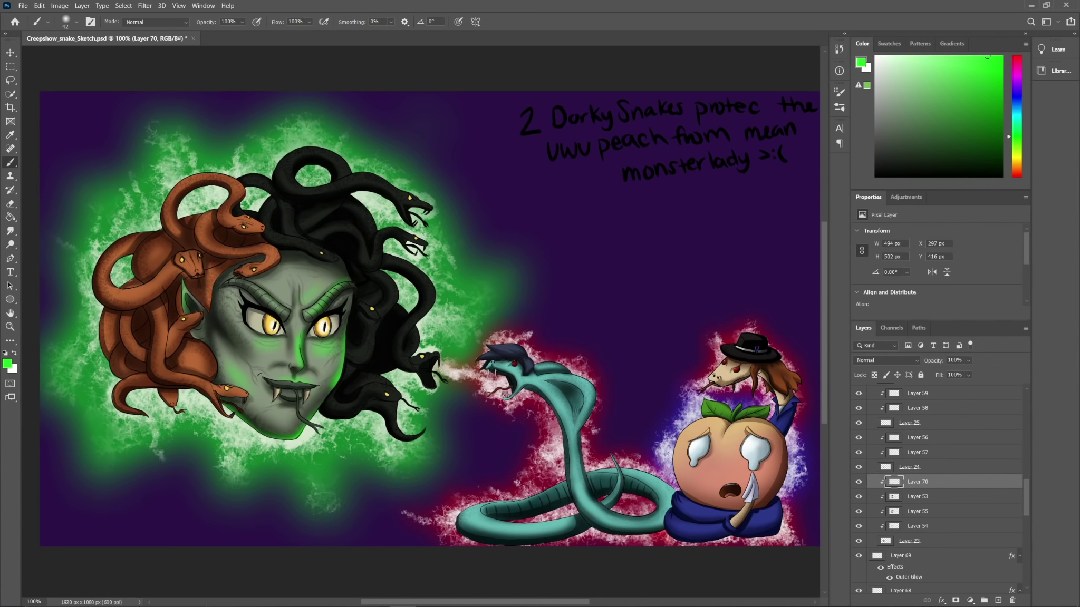
Step: Set Layer 70 to Hard Light and trim the green light on the nose and right cheek with a soft eraser
{"action": "left_click", "coordinate": [886, 360]}
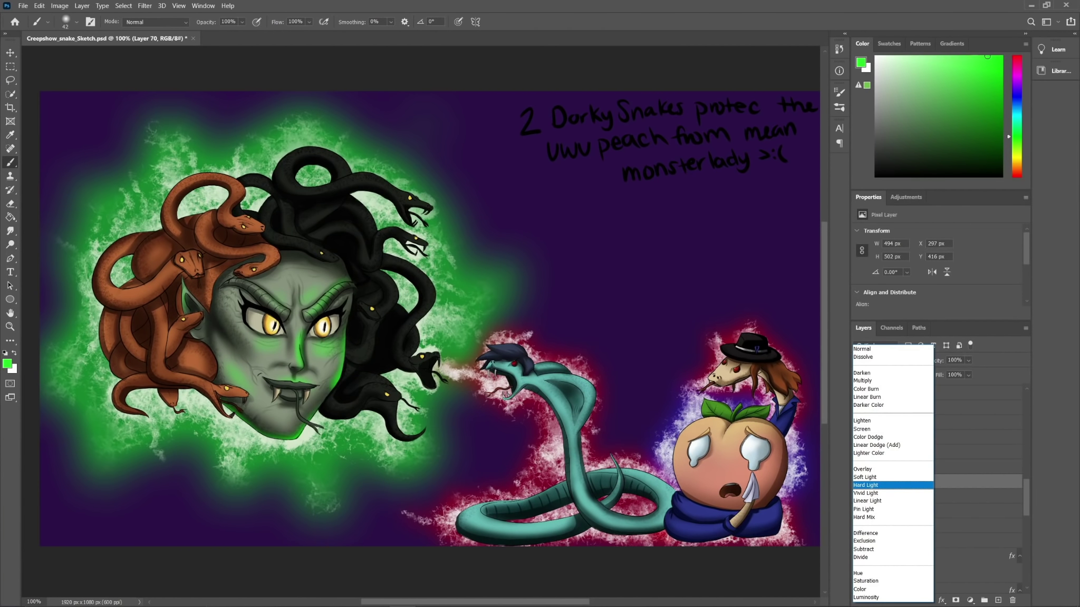
{"action": "left_click", "coordinate": [865, 485]}
{"action": "key", "text": "e"}
{"action": "left_click", "coordinate": [77, 22]}
{"action": "left_click", "coordinate": [64, 54]}
{"action": "mouse_move", "coordinate": [303, 333]}
{"action": "left_mouse_down"}
{"action": "mouse_move", "coordinate": [304, 362]}
{"action": "mouse_move", "coordinate": [333, 385]}
{"action": "left_mouse_up"}
{"action": "left_click", "coordinate": [77, 23]}
{"action": "left_click", "coordinate": [65, 55]}
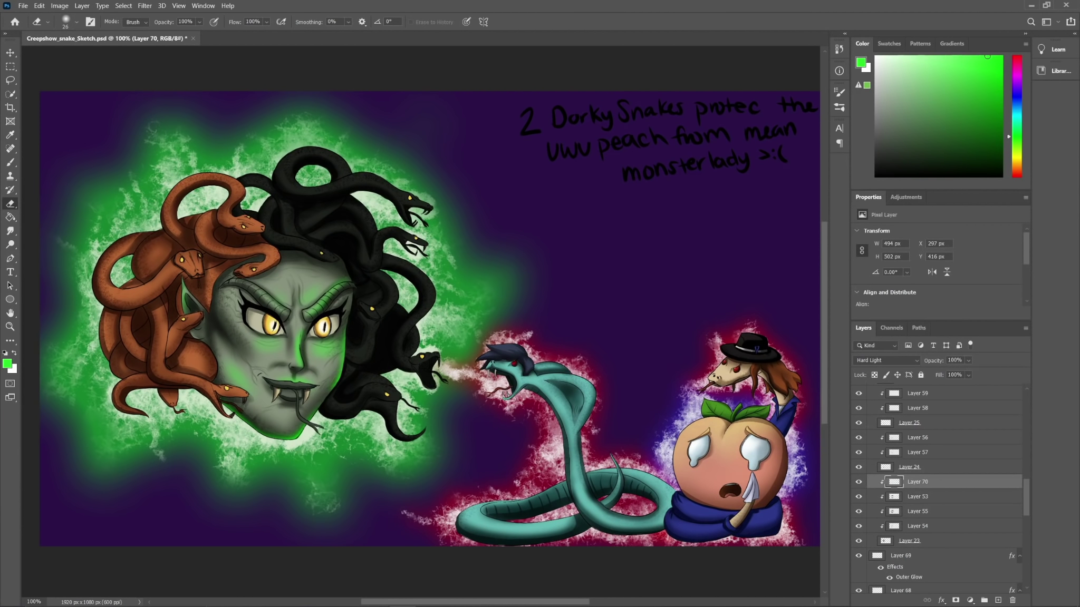
{"action": "left_click", "coordinate": [77, 22]}
{"action": "left_click", "coordinate": [68, 55]}
Step: Paint more green light along the right temple of the monster lady's face
{"action": "left_click", "coordinate": [10, 163]}
{"action": "left_click", "coordinate": [76, 22]}
{"action": "left_click", "coordinate": [73, 55]}
{"action": "left_click", "coordinate": [10, 204]}
{"action": "left_click", "coordinate": [10, 163]}
{"action": "mouse_move", "coordinate": [364, 291]}
{"action": "left_mouse_down"}
{"action": "mouse_move", "coordinate": [362, 314]}
{"action": "mouse_move", "coordinate": [346, 310]}
{"action": "left_mouse_up"}
{"action": "left_click", "coordinate": [10, 204]}
{"action": "left_click", "coordinate": [10, 163]}
Step: On Layer 56, paint a thin green highlight along the monster lady's lips with a 6 px brush
{"action": "left_click", "coordinate": [77, 22]}
{"action": "left_click", "coordinate": [59, 54]}
{"action": "left_click", "coordinate": [918, 438]}
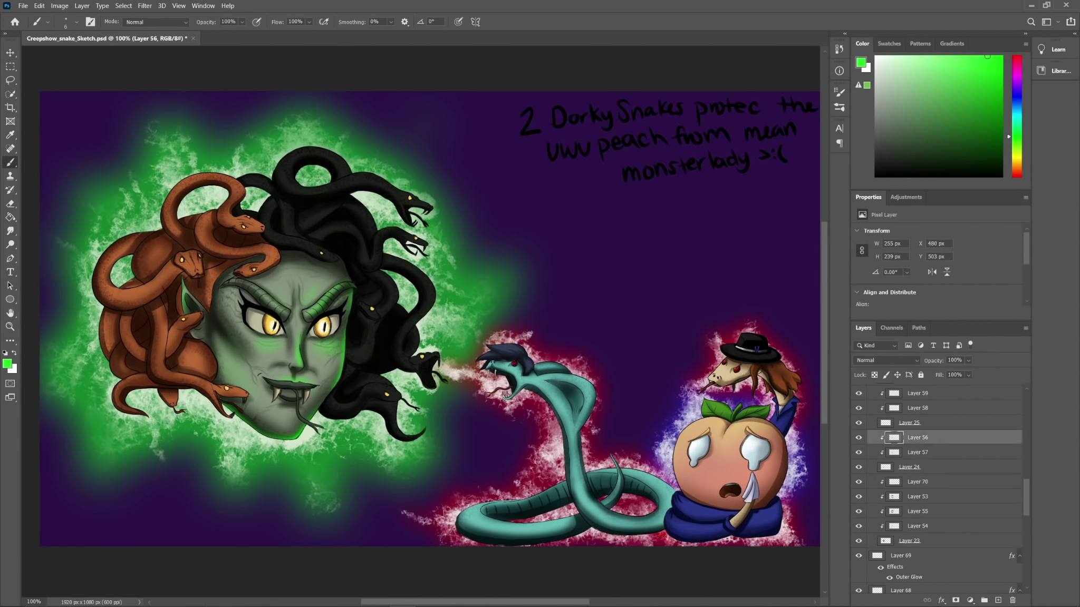
{"action": "left_click_drag", "start_coordinate": [269, 381], "coordinate": [294, 384]}
Step: Add a new layer directly above Layer 59
{"action": "scroll", "coordinate": [939, 490], "scroll_direction": "up", "scroll_amount": 3}
{"action": "scroll", "coordinate": [939, 491], "scroll_direction": "down", "scroll_amount": 2}
{"action": "left_click", "coordinate": [917, 456]}
{"action": "left_click", "coordinate": [858, 457]}
{"action": "left_click", "coordinate": [859, 457]}
{"action": "left_click", "coordinate": [917, 442]}
{"action": "left_click", "coordinate": [998, 600]}
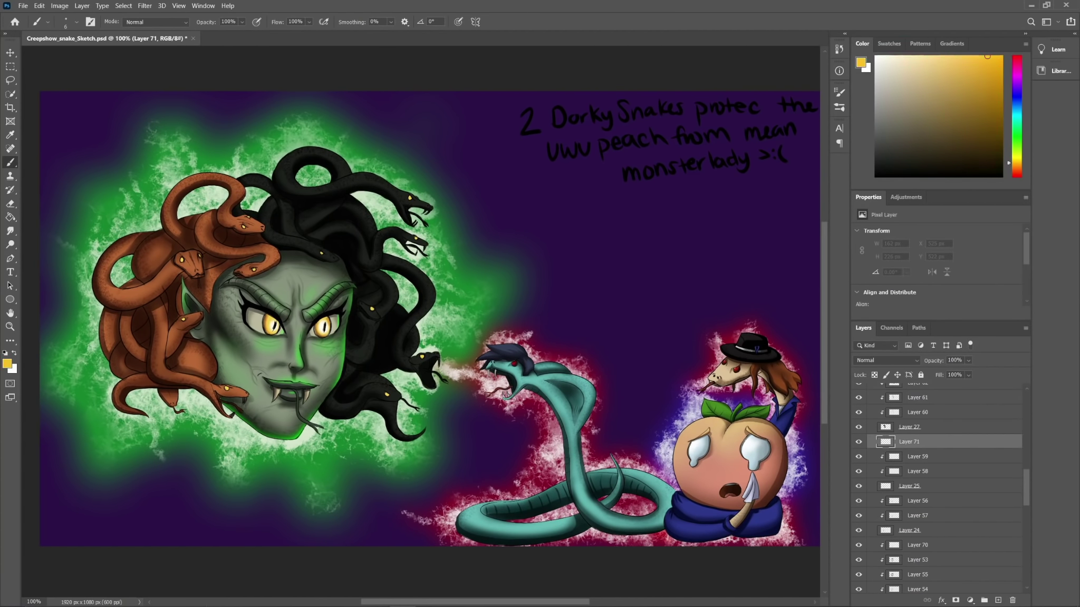
Step: Paint a soft yellow glow with white centers over the monster lady's eyes on Layer 71
{"action": "left_click", "coordinate": [1017, 158]}
{"action": "left_click", "coordinate": [77, 21]}
{"action": "left_click", "coordinate": [79, 140]}
{"action": "left_click", "coordinate": [271, 324]}
{"action": "mouse_move", "coordinate": [276, 312]}
{"action": "left_mouse_down"}
{"action": "mouse_move", "coordinate": [252, 335]}
{"action": "mouse_move", "coordinate": [282, 343]}
{"action": "left_mouse_up"}
{"action": "mouse_move", "coordinate": [335, 310]}
{"action": "left_mouse_down"}
{"action": "mouse_move", "coordinate": [315, 341]}
{"action": "mouse_move", "coordinate": [323, 348]}
{"action": "left_mouse_up"}
{"action": "mouse_move", "coordinate": [253, 320]}
{"action": "left_mouse_down"}
{"action": "mouse_move", "coordinate": [267, 343]}
{"action": "mouse_move", "coordinate": [274, 328]}
{"action": "mouse_move", "coordinate": [326, 330]}
{"action": "mouse_move", "coordinate": [247, 336]}
{"action": "left_mouse_up"}
{"action": "left_click", "coordinate": [876, 57]}
{"action": "left_click_drag", "start_coordinate": [320, 343], "coordinate": [334, 342]}
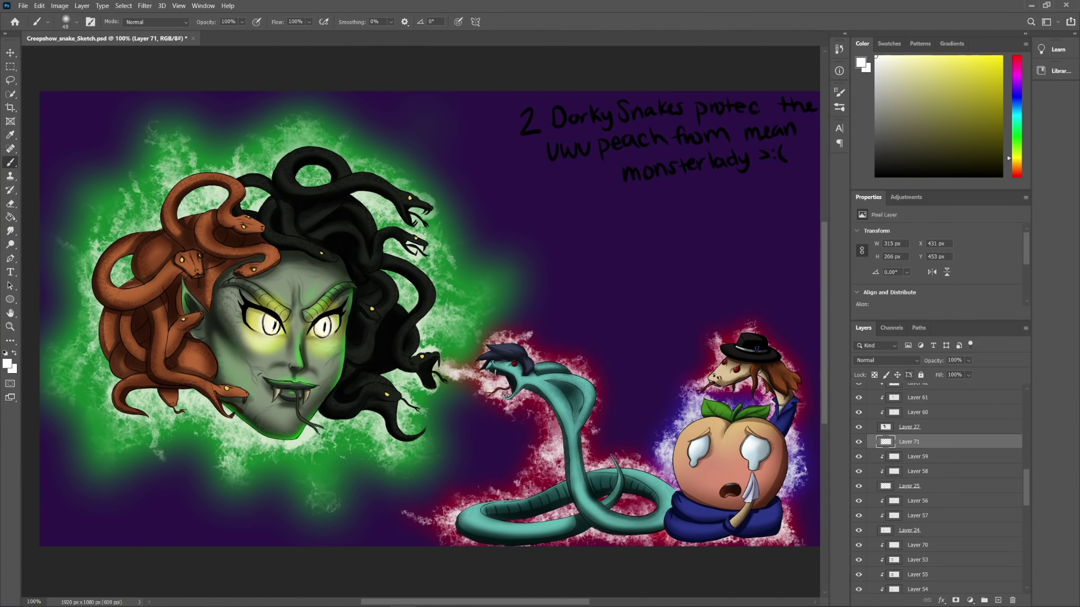
Step: Set Layer 71 to Hard Light with 66% opacity
{"action": "left_click", "coordinate": [887, 361]}
{"action": "left_click", "coordinate": [885, 486]}
{"action": "left_click", "coordinate": [968, 361]}
{"action": "left_click_drag", "start_coordinate": [980, 373], "coordinate": [966, 373]}
Step: Erase excess glow around the left eye and add a sampled yellow highlight down the side of the nose
{"action": "left_click", "coordinate": [10, 203]}
{"action": "mouse_move", "coordinate": [271, 298]}
{"action": "left_mouse_down"}
{"action": "mouse_move", "coordinate": [280, 306]}
{"action": "mouse_move", "coordinate": [233, 328]}
{"action": "left_mouse_up"}
{"action": "left_click", "coordinate": [10, 162]}
{"action": "left_click", "coordinate": [231, 325], "text": "alt"}
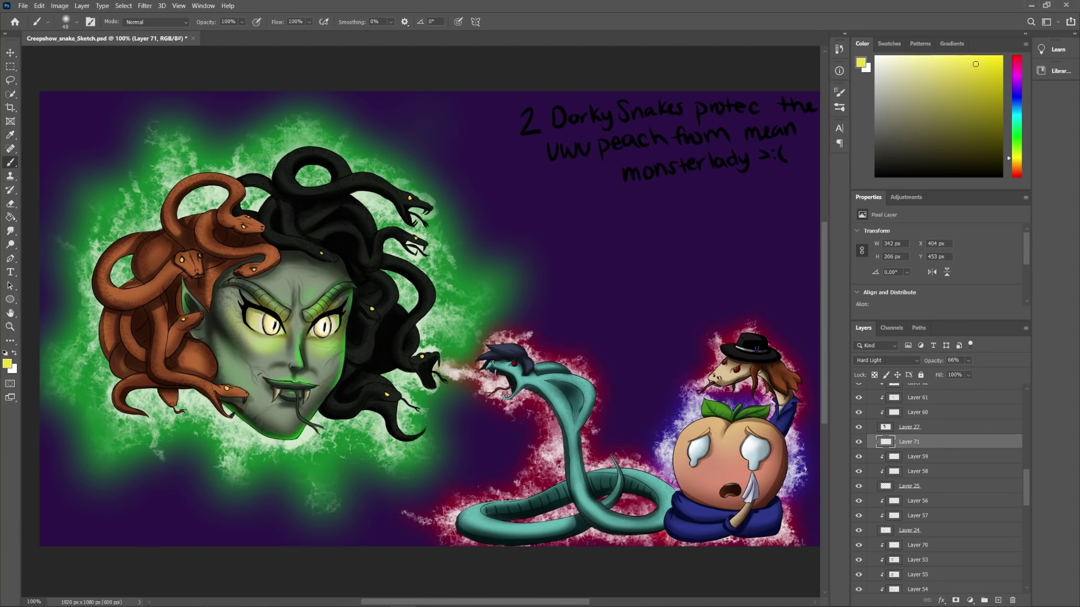
{"action": "left_click", "coordinate": [77, 21]}
{"action": "left_click_drag", "start_coordinate": [299, 347], "coordinate": [301, 367]}
{"action": "left_click", "coordinate": [76, 22]}
{"action": "left_click_drag", "start_coordinate": [63, 53], "coordinate": [64, 54]}
Step: On a new clipped layer above Layer 62, paint a bright green rim light along the outer edges of the black snakes
{"action": "key", "text": "ctrl+shift+alt+n"}
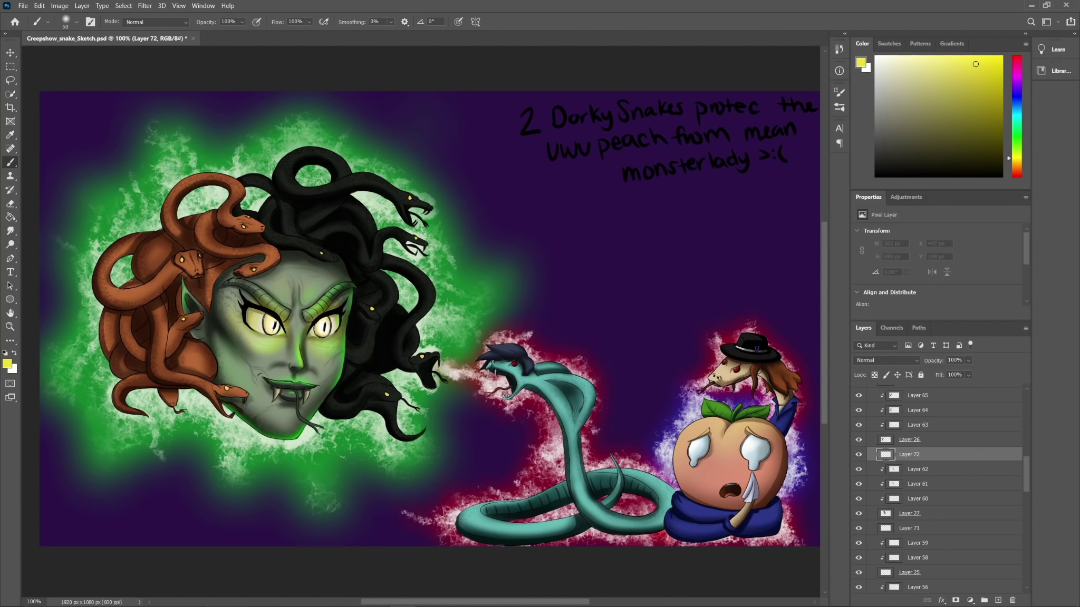
{"action": "left_click", "coordinate": [909, 462], "text": "alt"}
{"action": "left_click", "coordinate": [1016, 137]}
{"action": "left_click", "coordinate": [995, 59]}
{"action": "left_click", "coordinate": [77, 21]}
{"action": "left_click_drag", "start_coordinate": [63, 54], "coordinate": [59, 53]}
{"action": "mouse_move", "coordinate": [278, 161]}
{"action": "left_mouse_down"}
{"action": "mouse_move", "coordinate": [313, 144]}
{"action": "mouse_move", "coordinate": [403, 191]}
{"action": "left_mouse_up"}
{"action": "mouse_move", "coordinate": [386, 237]}
{"action": "left_mouse_down"}
{"action": "mouse_move", "coordinate": [413, 227]}
{"action": "mouse_move", "coordinate": [416, 266]}
{"action": "mouse_move", "coordinate": [434, 290]}
{"action": "mouse_move", "coordinate": [417, 368]}
{"action": "mouse_move", "coordinate": [396, 391]}
{"action": "left_mouse_up"}
{"action": "mouse_move", "coordinate": [395, 404]}
{"action": "left_mouse_down"}
{"action": "mouse_move", "coordinate": [396, 425]}
{"action": "mouse_move", "coordinate": [424, 431]}
{"action": "left_mouse_up"}
{"action": "left_click_drag", "start_coordinate": [321, 413], "coordinate": [380, 409]}
{"action": "mouse_move", "coordinate": [266, 190]}
{"action": "left_mouse_down"}
{"action": "mouse_move", "coordinate": [240, 177]}
{"action": "mouse_move", "coordinate": [282, 161]}
{"action": "mouse_move", "coordinate": [238, 214]}
{"action": "left_mouse_up"}
{"action": "key", "text": "e"}
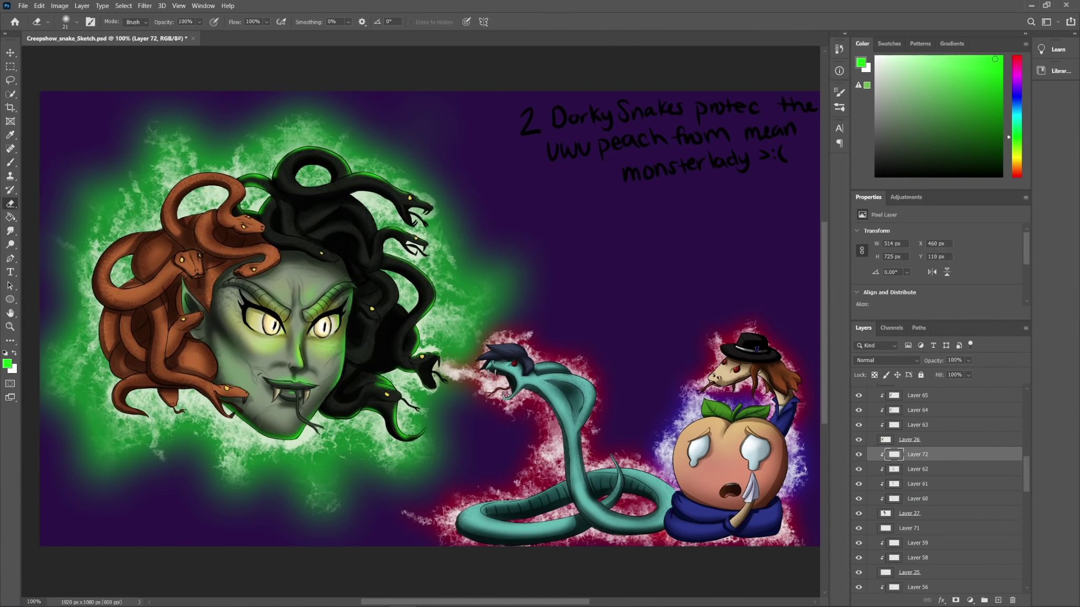
Step: Add more green rim light to the upper, inner and right coils of the black snakes and change Layer 72's blending mode
{"action": "key", "text": "b"}
{"action": "left_click_drag", "start_coordinate": [306, 147], "coordinate": [338, 158]}
{"action": "left_click_drag", "start_coordinate": [273, 171], "coordinate": [278, 186]}
{"action": "left_click_drag", "start_coordinate": [332, 182], "coordinate": [350, 175]}
{"action": "mouse_move", "coordinate": [385, 274]}
{"action": "left_mouse_down"}
{"action": "mouse_move", "coordinate": [398, 304]}
{"action": "mouse_move", "coordinate": [435, 294]}
{"action": "mouse_move", "coordinate": [430, 308]}
{"action": "left_mouse_up"}
{"action": "mouse_move", "coordinate": [298, 240]}
{"action": "left_mouse_down"}
{"action": "mouse_move", "coordinate": [319, 250]}
{"action": "mouse_move", "coordinate": [361, 225]}
{"action": "mouse_move", "coordinate": [291, 212]}
{"action": "left_mouse_up"}
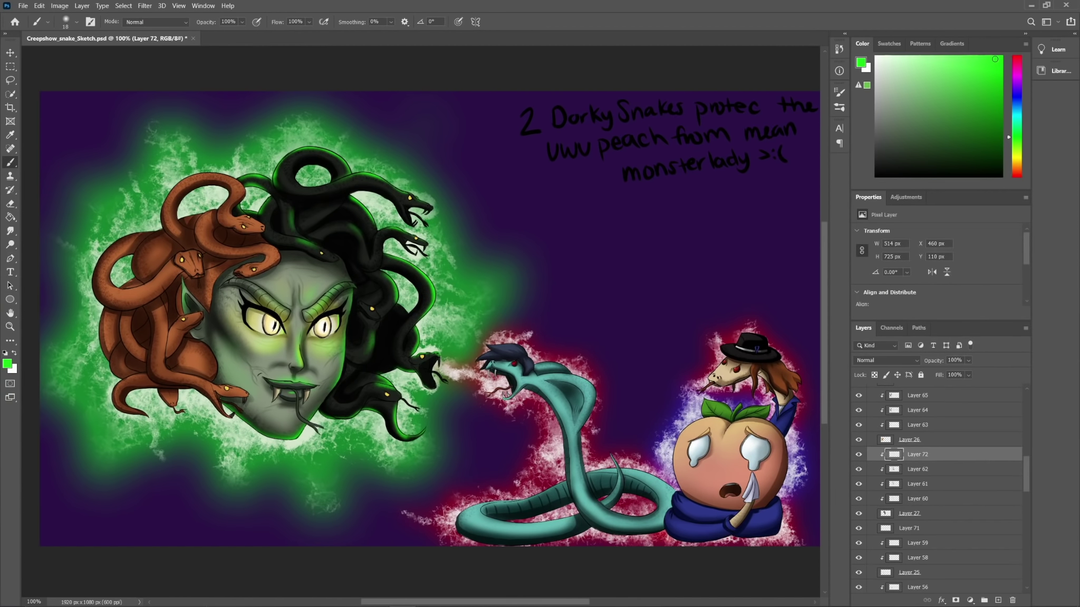
{"action": "key", "text": "e"}
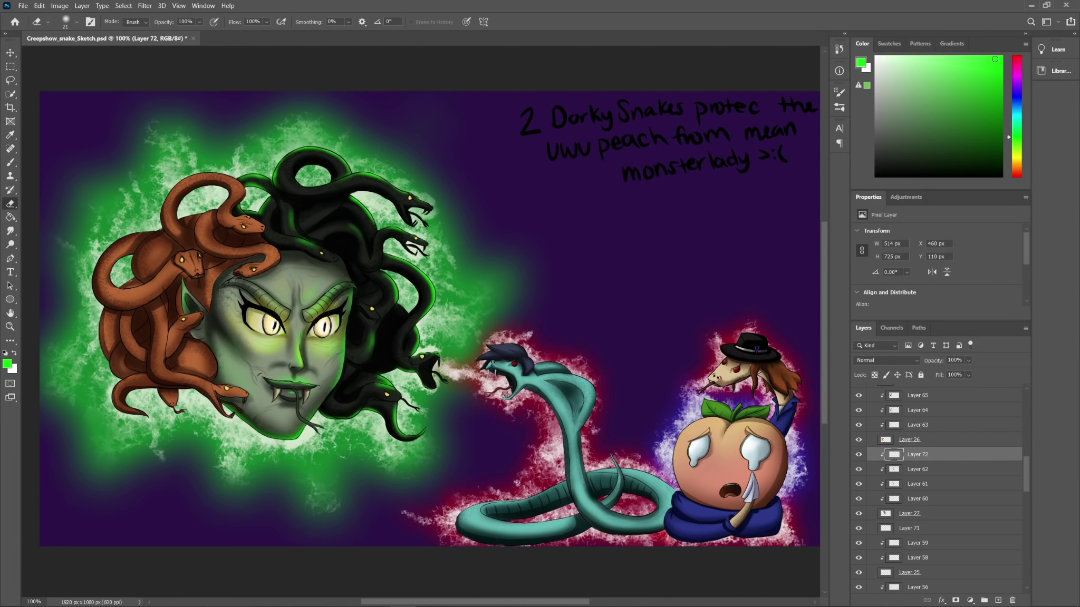
{"action": "left_click", "coordinate": [886, 360]}
{"action": "left_click", "coordinate": [881, 498]}
Step: On a new clipped layer above Layer 65, paint green rim light along the outer edges of the brown snakes
{"action": "left_click", "coordinate": [918, 395]}
{"action": "left_click", "coordinate": [998, 601]}
{"action": "key", "text": "ctrl+alt+g"}
{"action": "key", "text": "b"}
{"action": "mouse_move", "coordinate": [164, 203]}
{"action": "left_mouse_down"}
{"action": "mouse_move", "coordinate": [199, 173]}
{"action": "mouse_move", "coordinate": [235, 180]}
{"action": "mouse_move", "coordinate": [211, 185]}
{"action": "left_mouse_up"}
{"action": "mouse_move", "coordinate": [177, 220]}
{"action": "left_mouse_down"}
{"action": "mouse_move", "coordinate": [213, 211]}
{"action": "mouse_move", "coordinate": [230, 186]}
{"action": "left_mouse_up"}
{"action": "mouse_move", "coordinate": [163, 204]}
{"action": "left_mouse_down"}
{"action": "mouse_move", "coordinate": [166, 226]}
{"action": "mouse_move", "coordinate": [95, 296]}
{"action": "mouse_move", "coordinate": [102, 304]}
{"action": "mouse_move", "coordinate": [124, 255]}
{"action": "mouse_move", "coordinate": [133, 274]}
{"action": "left_mouse_up"}
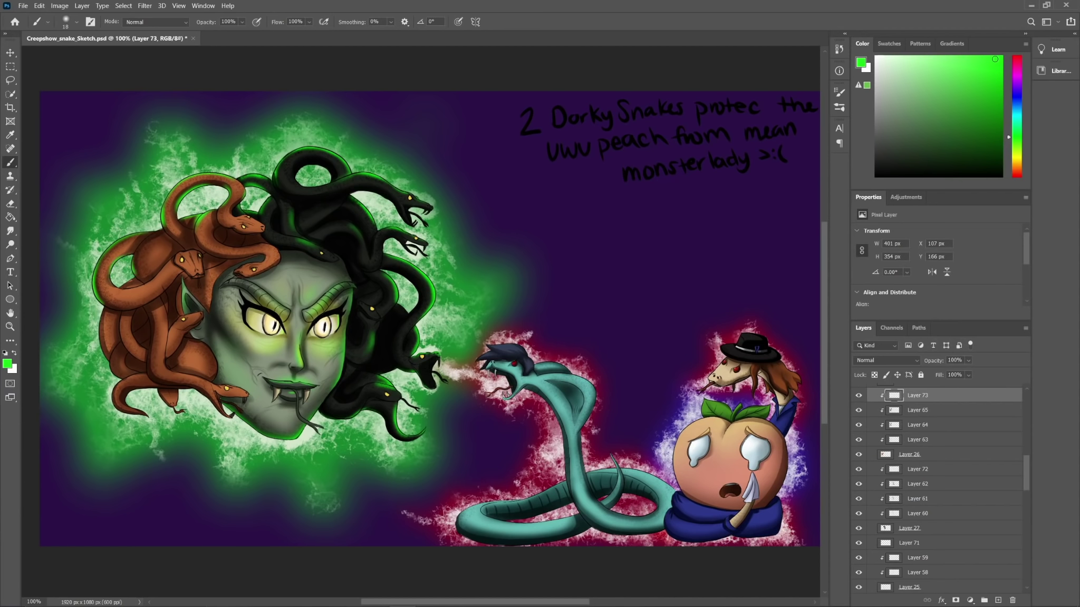
{"action": "mouse_move", "coordinate": [99, 317]}
{"action": "left_mouse_down"}
{"action": "mouse_move", "coordinate": [124, 413]}
{"action": "mouse_move", "coordinate": [139, 414]}
{"action": "left_mouse_up"}
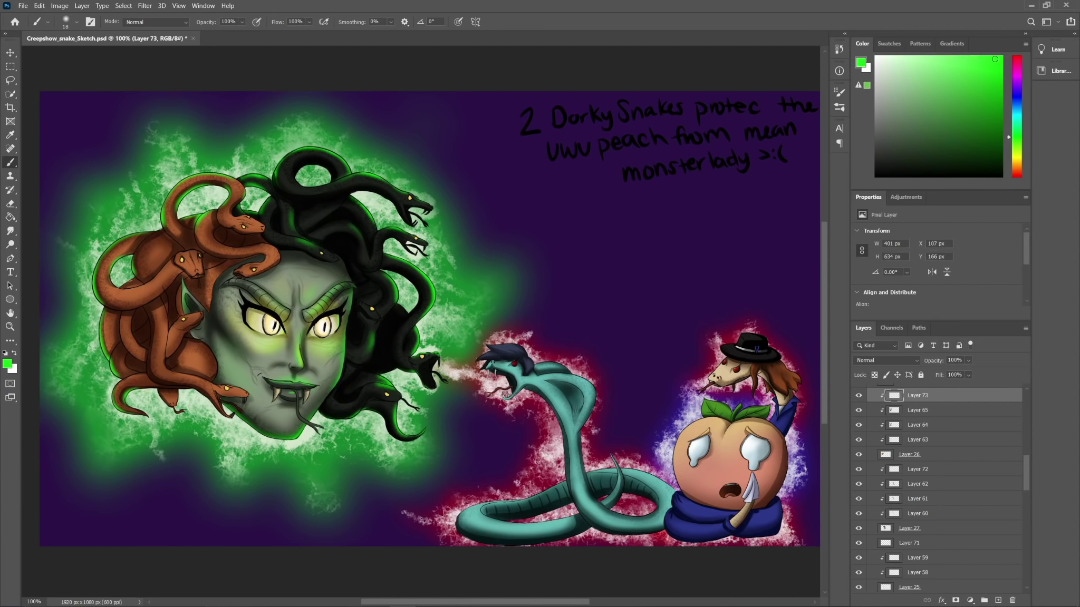
Step: Add green light to the inner coils and lower snake heads of the brown snakes on Layer 73
{"action": "left_click_drag", "start_coordinate": [168, 325], "coordinate": [163, 352]}
{"action": "left_click_drag", "start_coordinate": [160, 344], "coordinate": [162, 362]}
{"action": "mouse_move", "coordinate": [190, 384]}
{"action": "left_mouse_down"}
{"action": "mouse_move", "coordinate": [207, 377]}
{"action": "mouse_move", "coordinate": [201, 366]}
{"action": "left_mouse_up"}
{"action": "left_click", "coordinate": [77, 22]}
{"action": "left_click_drag", "start_coordinate": [149, 242], "coordinate": [144, 262]}
{"action": "left_click", "coordinate": [76, 22]}
{"action": "left_click_drag", "start_coordinate": [227, 249], "coordinate": [263, 248]}
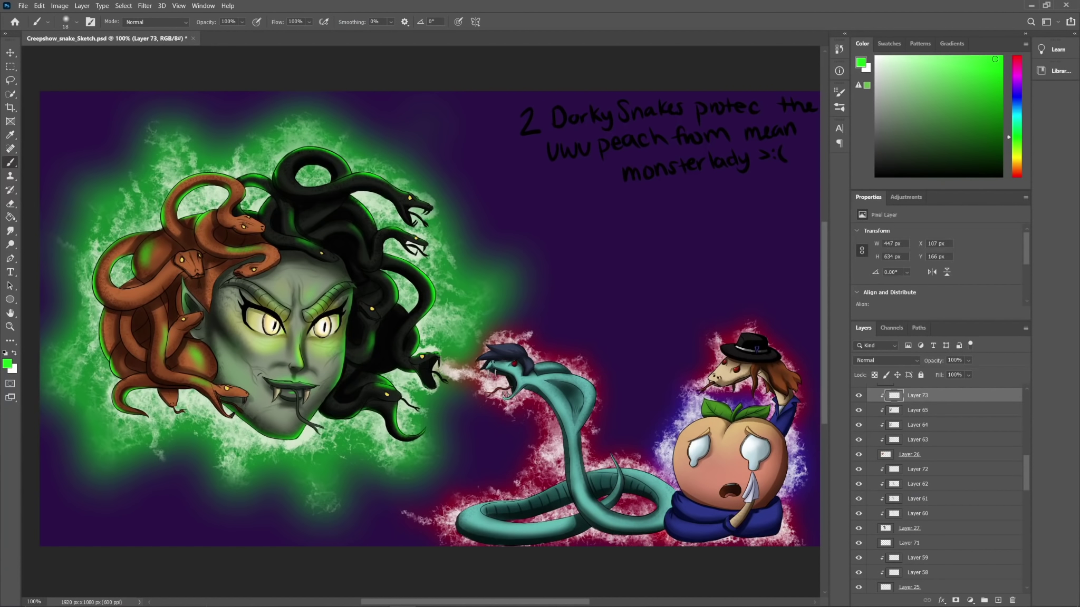
{"action": "left_click_drag", "start_coordinate": [122, 321], "coordinate": [133, 352]}
{"action": "mouse_move", "coordinate": [160, 392]}
{"action": "left_mouse_down"}
{"action": "mouse_move", "coordinate": [169, 406]}
{"action": "mouse_move", "coordinate": [226, 416]}
{"action": "left_mouse_up"}
{"action": "left_click_drag", "start_coordinate": [230, 405], "coordinate": [242, 411]}
{"action": "key", "text": "e"}
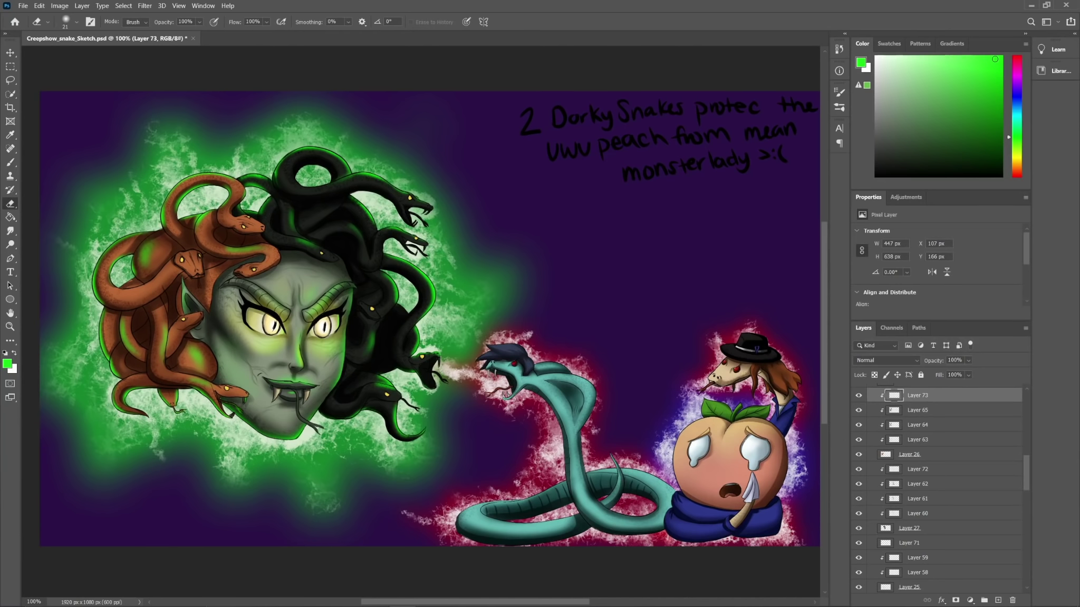
Step: On a new layer above Layer 28, dab a soft yellow glow onto the eyes of the black and brown hair snakes
{"action": "key", "text": "b"}
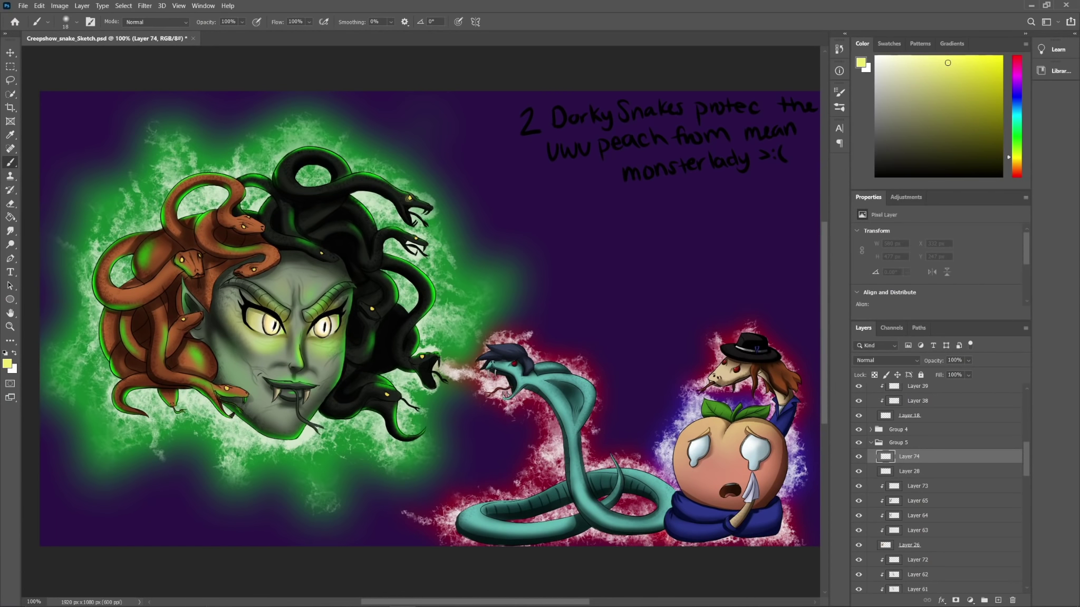
{"action": "left_click", "coordinate": [371, 310]}
{"action": "left_click", "coordinate": [422, 358]}
{"action": "left_click", "coordinate": [386, 395]}
{"action": "left_click", "coordinate": [226, 388]}
{"action": "left_click", "coordinate": [183, 319]}
{"action": "left_click", "coordinate": [181, 259]}
{"action": "left_click", "coordinate": [199, 256]}
Step: Set Layer 74 to Vivid Light and change the brush to white at 6 px
{"action": "left_click", "coordinate": [887, 360]}
{"action": "left_click", "coordinate": [886, 493]}
{"action": "left_click", "coordinate": [875, 56]}
{"action": "left_click", "coordinate": [76, 22]}
{"action": "left_click_drag", "start_coordinate": [64, 55], "coordinate": [61, 56]}
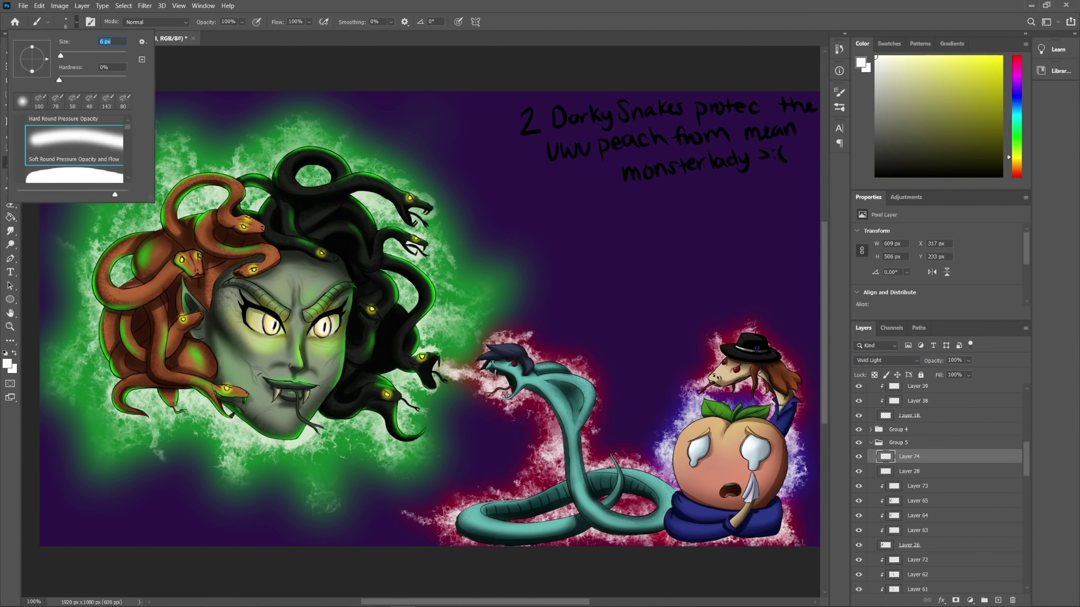
{"action": "key", "text": "Return"}
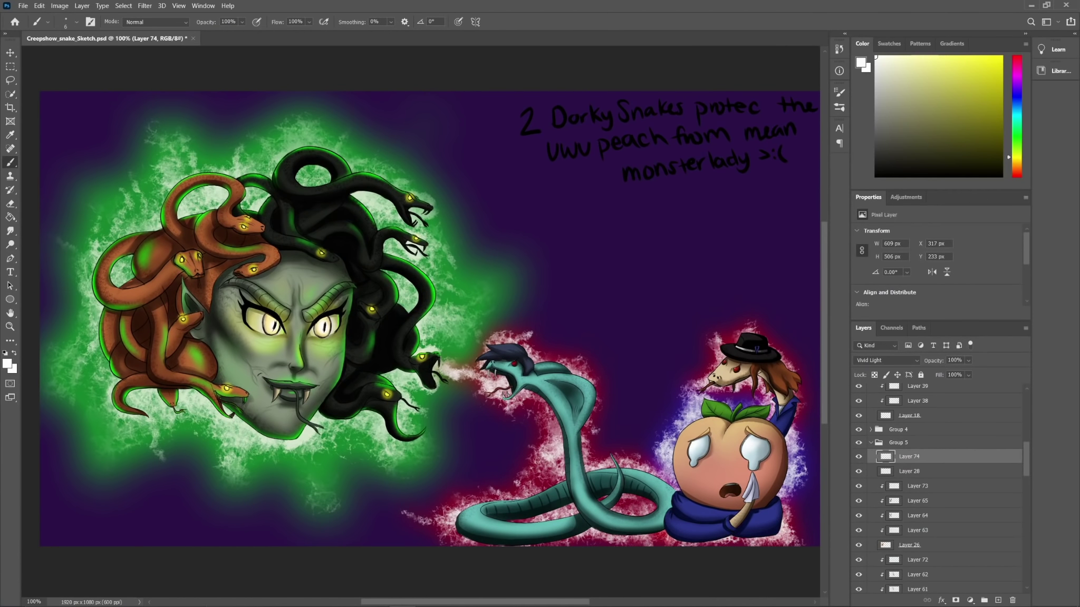
Step: Collapse Group 5, add a clipped layer above Layer 39, and paint red light on the peach's leaves with an 18 px brush
{"action": "left_click", "coordinate": [871, 443]}
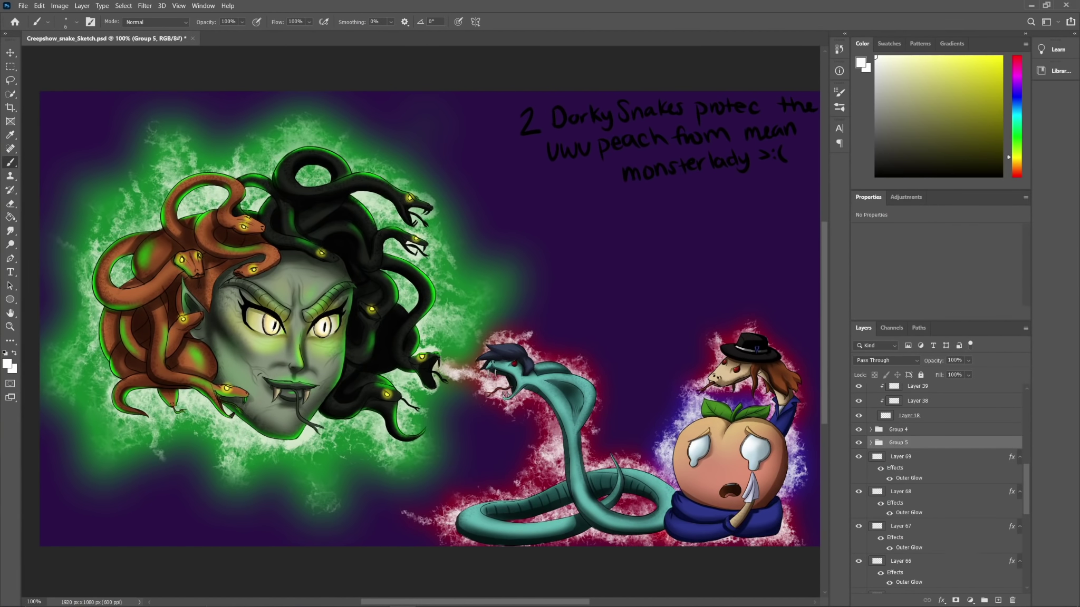
{"action": "scroll", "coordinate": [938, 488], "scroll_direction": "up", "scroll_amount": 4}
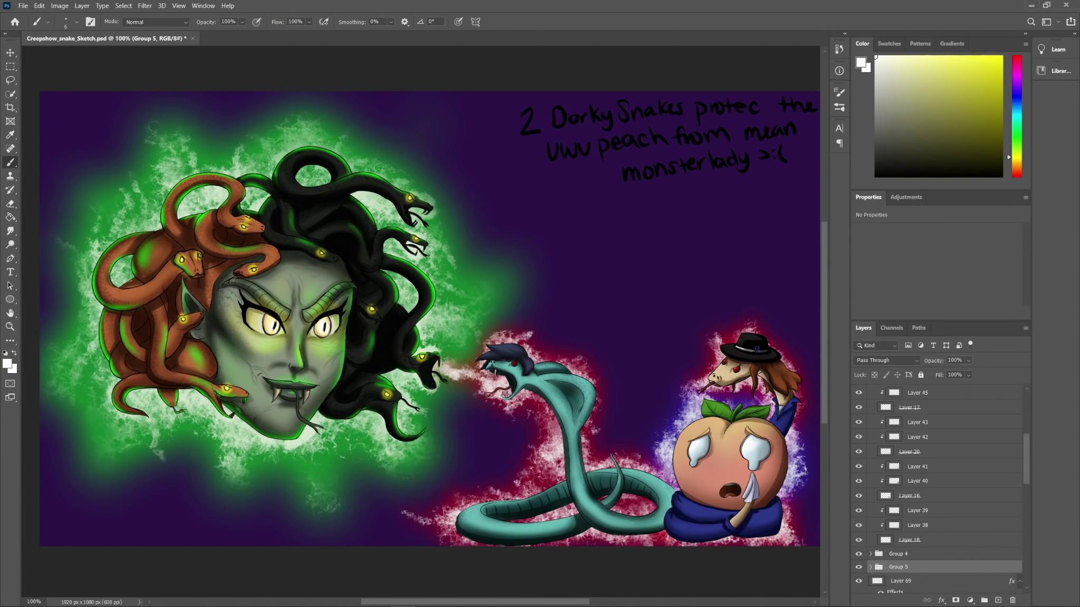
{"action": "left_click", "coordinate": [918, 510]}
{"action": "left_click", "coordinate": [998, 601]}
{"action": "key", "text": "ctrl+alt+g"}
{"action": "left_click", "coordinate": [1017, 173]}
{"action": "left_click", "coordinate": [987, 76]}
{"action": "left_click", "coordinate": [1017, 177]}
{"action": "left_click", "coordinate": [991, 66]}
{"action": "left_click", "coordinate": [76, 22]}
{"action": "left_click_drag", "start_coordinate": [60, 55], "coordinate": [65, 55]}
{"action": "left_click_drag", "start_coordinate": [705, 399], "coordinate": [731, 409]}
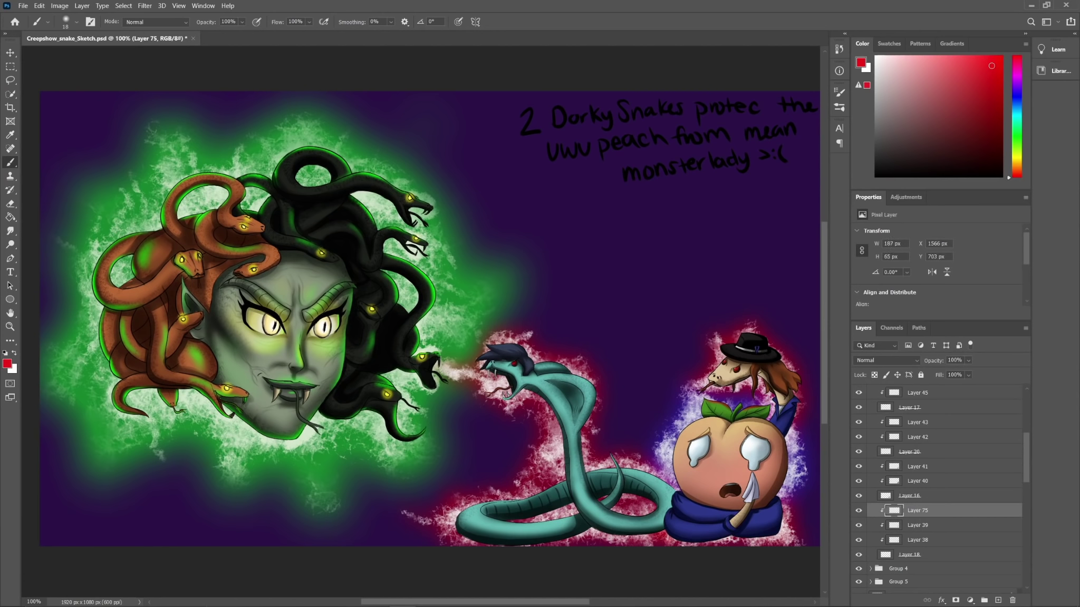
Step: Paint blue light along the edge of the peach's left leaf and set Layer 75 to Vivid Light
{"action": "left_click", "coordinate": [1016, 93]}
{"action": "left_click_drag", "start_coordinate": [704, 400], "coordinate": [702, 418]}
{"action": "left_click", "coordinate": [948, 55]}
{"action": "left_click", "coordinate": [1017, 103]}
{"action": "left_click", "coordinate": [991, 61]}
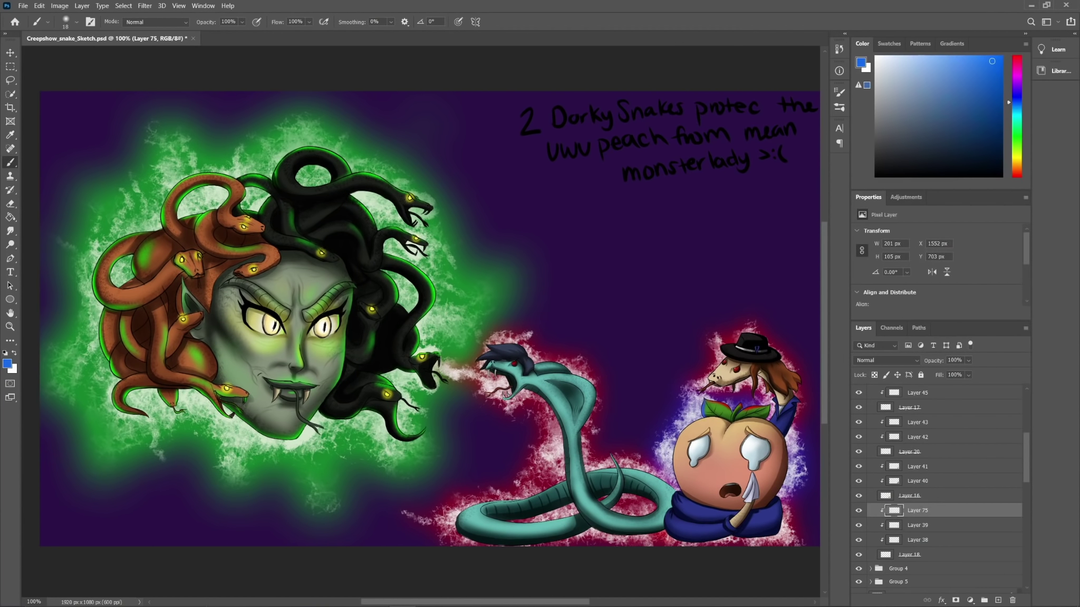
{"action": "left_click", "coordinate": [931, 58]}
{"action": "left_click", "coordinate": [76, 22]}
{"action": "left_click_drag", "start_coordinate": [65, 55], "coordinate": [60, 56]}
{"action": "left_click", "coordinate": [77, 22]}
{"action": "left_click", "coordinate": [886, 360]}
{"action": "left_click", "coordinate": [886, 492]}
Step: On a new clipped layer above Layer 41, paint blue rim light along both sides of the peach with a 32 px brush
{"action": "left_click", "coordinate": [918, 467]}
{"action": "left_click", "coordinate": [998, 600]}
{"action": "key", "text": "ctrl+alt+g"}
{"action": "left_click", "coordinate": [76, 22]}
{"action": "left_click_drag", "start_coordinate": [61, 55], "coordinate": [71, 55]}
{"action": "left_click", "coordinate": [1017, 97]}
{"action": "left_click_drag", "start_coordinate": [676, 440], "coordinate": [684, 496]}
{"action": "left_click_drag", "start_coordinate": [709, 420], "coordinate": [687, 432]}
{"action": "mouse_move", "coordinate": [771, 428]}
{"action": "left_mouse_down"}
{"action": "mouse_move", "coordinate": [776, 503]}
{"action": "mouse_move", "coordinate": [765, 507]}
{"action": "left_mouse_up"}
{"action": "left_click", "coordinate": [1000, 67]}
{"action": "left_click_drag", "start_coordinate": [786, 446], "coordinate": [781, 486]}
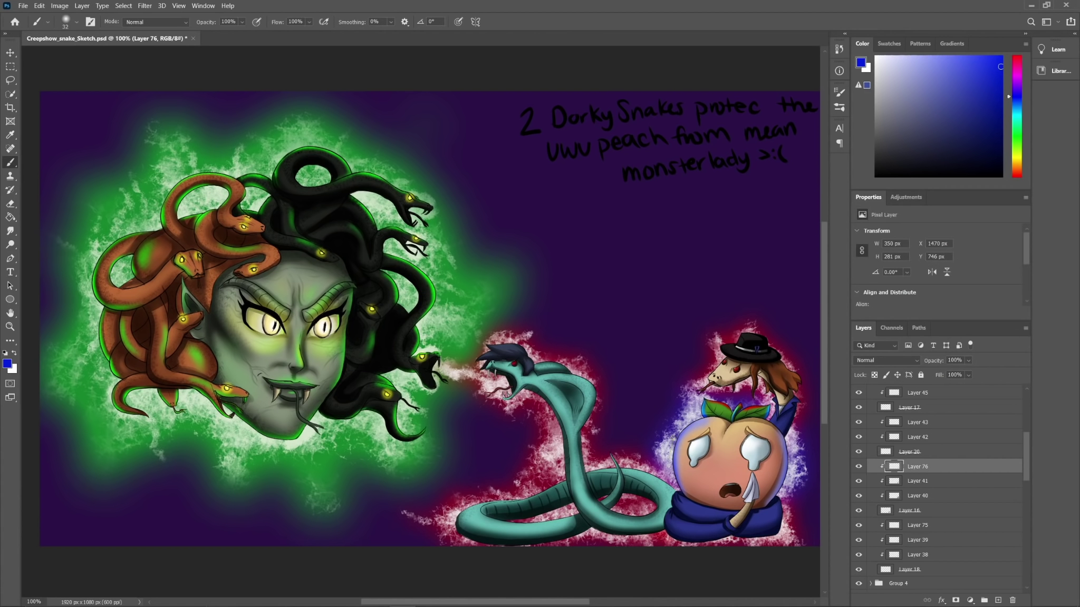
Step: Strengthen the blue rim light along both sides of the peach, then undo the last stroke along its right edge
{"action": "left_click_drag", "start_coordinate": [778, 477], "coordinate": [768, 504]}
{"action": "left_click_drag", "start_coordinate": [697, 426], "coordinate": [709, 421]}
{"action": "key", "text": "b"}
{"action": "mouse_move", "coordinate": [775, 500]}
{"action": "left_mouse_down"}
{"action": "mouse_move", "coordinate": [767, 512]}
{"action": "mouse_move", "coordinate": [786, 445]}
{"action": "left_mouse_up"}
{"action": "key", "text": "ctrl+z"}
Step: Paint pale blue light along both sides of the peach and set Layer 76 to Vivid Light
{"action": "left_click", "coordinate": [919, 67]}
{"action": "left_click", "coordinate": [920, 59]}
{"action": "mouse_move", "coordinate": [780, 481]}
{"action": "left_mouse_down"}
{"action": "mouse_move", "coordinate": [784, 433]}
{"action": "mouse_move", "coordinate": [773, 424]}
{"action": "left_mouse_up"}
{"action": "left_click_drag", "start_coordinate": [675, 475], "coordinate": [699, 422]}
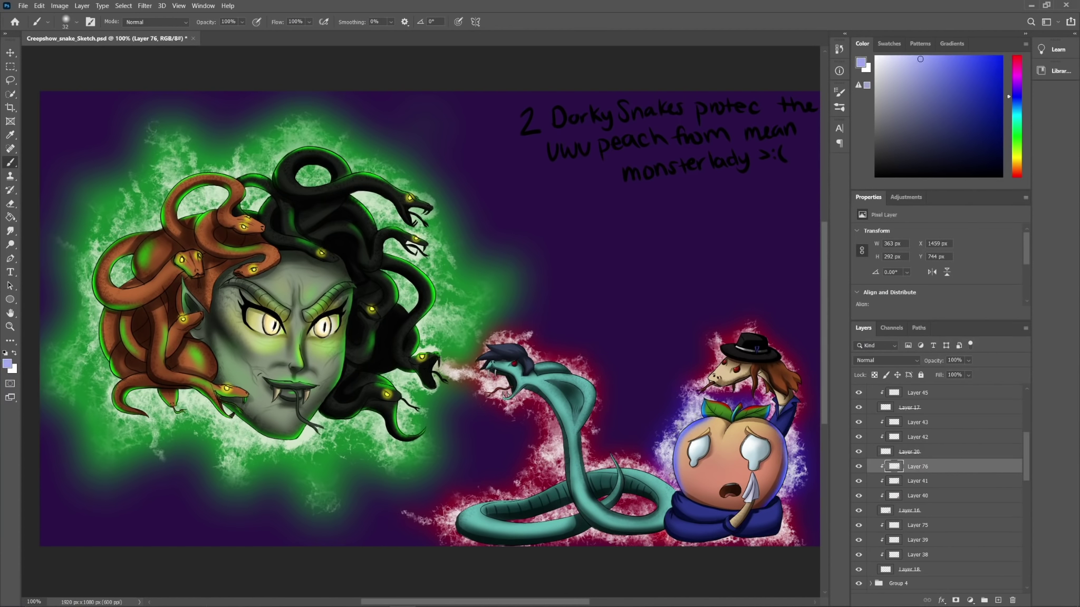
{"action": "left_click", "coordinate": [886, 360]}
{"action": "left_click", "coordinate": [875, 494]}
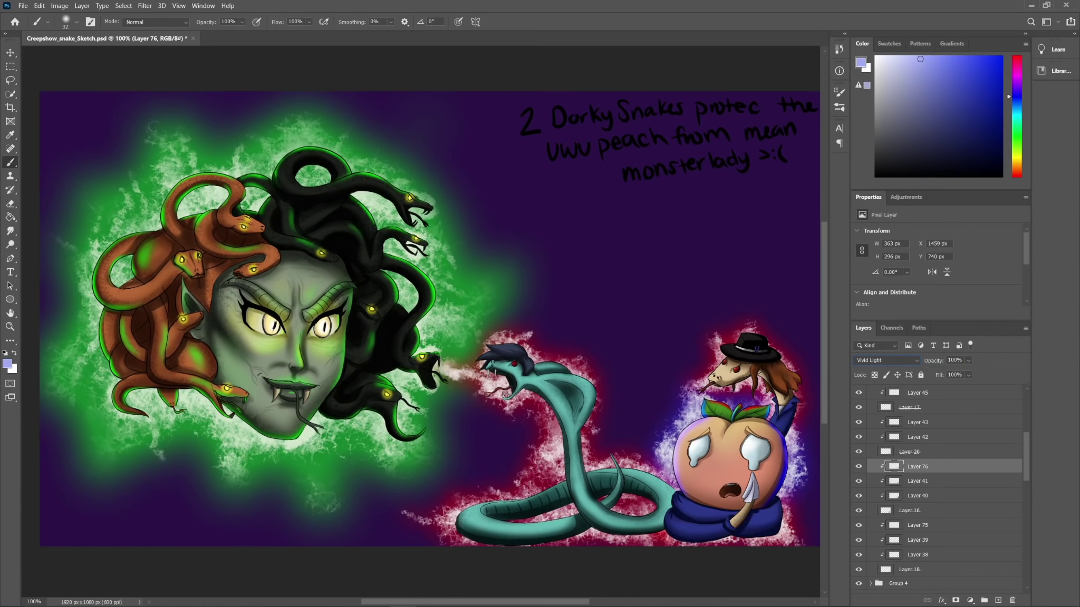
Step: Set the brush to 17 px, sample blues from the peach's rim, and try them on the peach's face on Layer 16
{"action": "scroll", "coordinate": [421, 319], "scroll_direction": "right", "scroll_amount": 3}
{"action": "left_click", "coordinate": [667, 491], "text": "ctrl"}
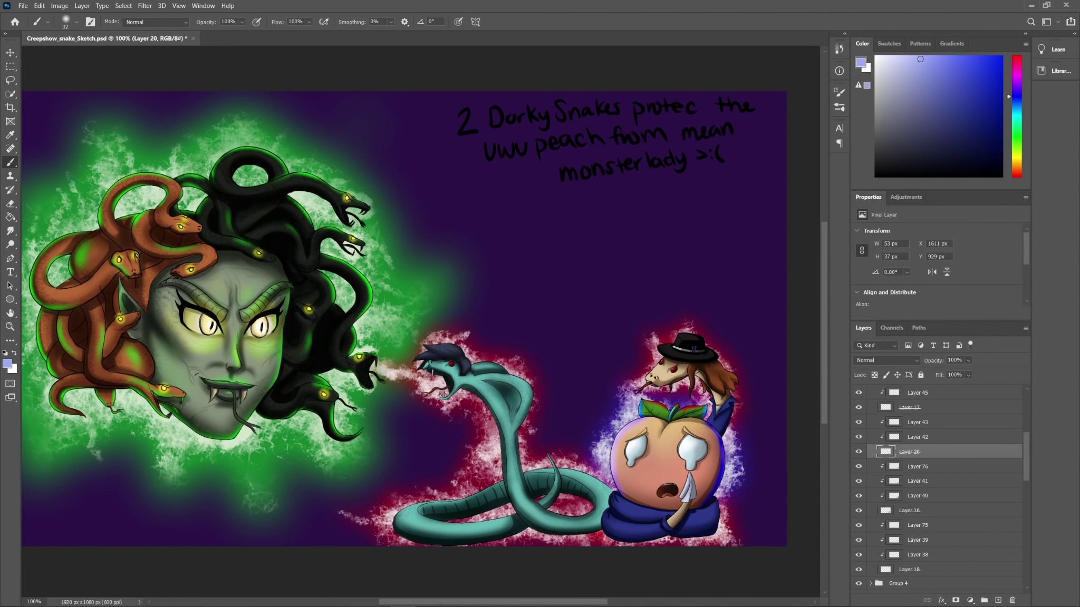
{"action": "left_click", "coordinate": [665, 464], "text": "ctrl"}
{"action": "left_click", "coordinate": [614, 458], "text": "alt"}
{"action": "left_click", "coordinate": [77, 21]}
{"action": "left_click_drag", "start_coordinate": [65, 51], "coordinate": [61, 50]}
{"action": "left_click", "coordinate": [615, 448], "text": "alt"}
{"action": "left_click_drag", "start_coordinate": [625, 449], "coordinate": [624, 466]}
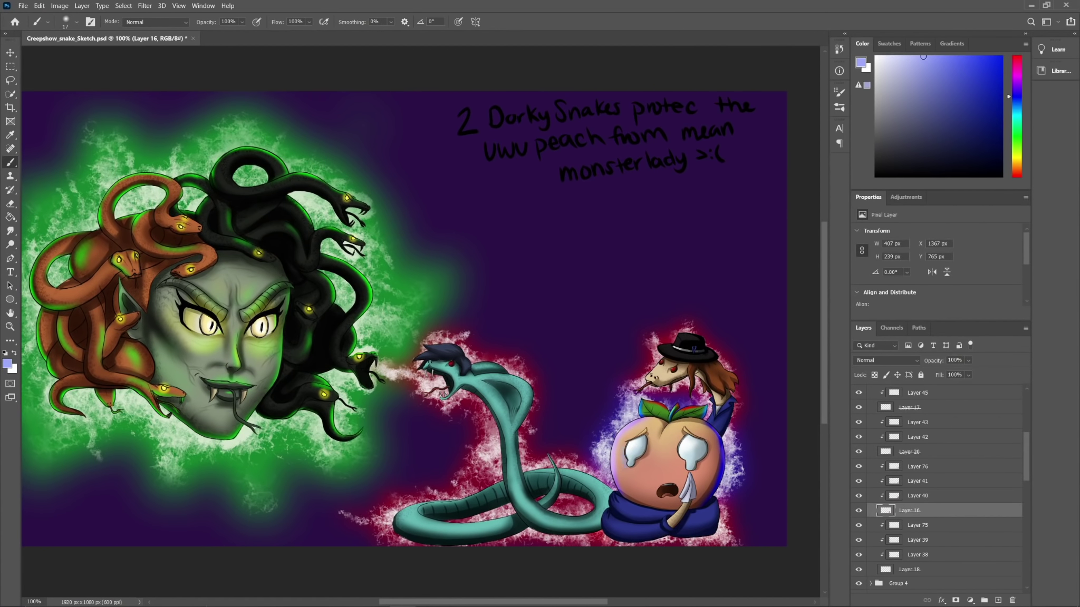
{"action": "left_click", "coordinate": [723, 455], "text": "alt"}
{"action": "key", "text": "e"}
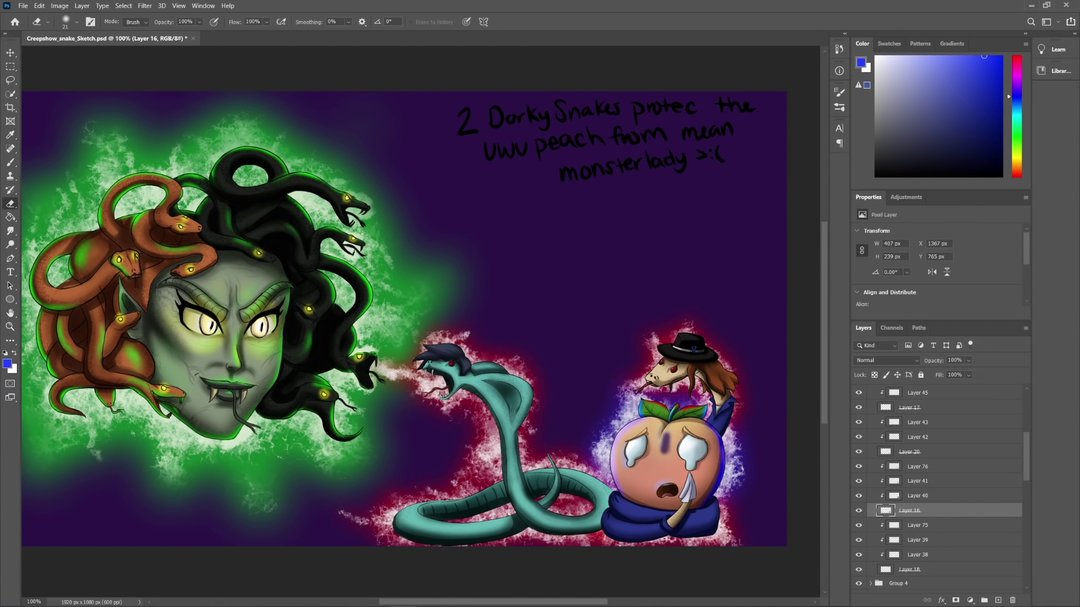
Step: Add a clipped layer above Layer 44 and paint blue light across the peach's teary eyes
{"action": "scroll", "coordinate": [938, 487], "scroll_direction": "up", "scroll_amount": 2}
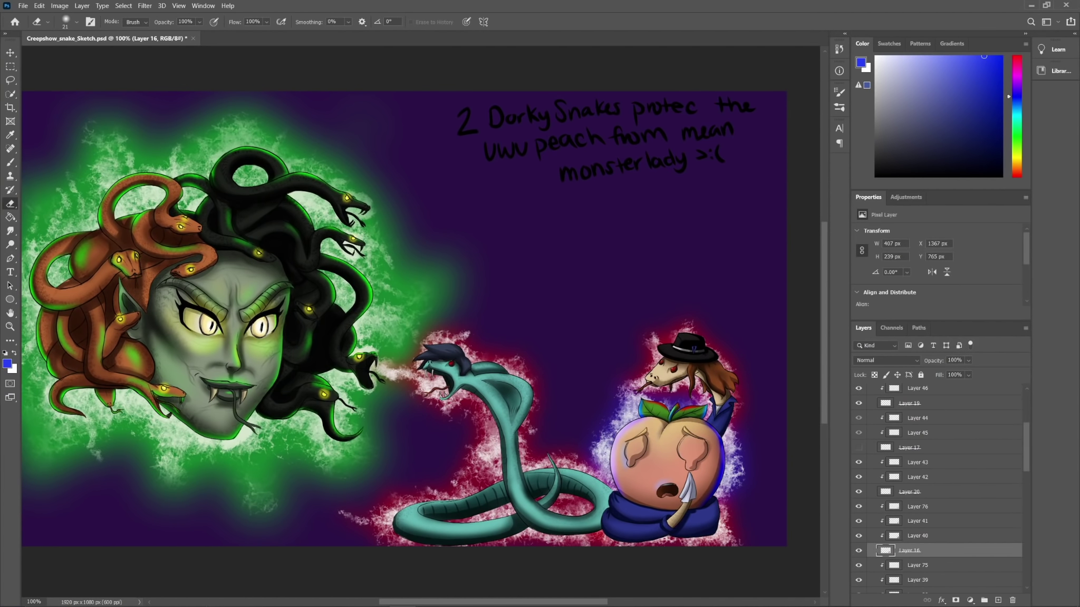
{"action": "left_click", "coordinate": [936, 418]}
{"action": "left_click", "coordinate": [998, 600]}
{"action": "left_click", "coordinate": [932, 426], "text": "alt"}
{"action": "left_click", "coordinate": [913, 57]}
{"action": "key", "text": "b"}
{"action": "left_click", "coordinate": [971, 60]}
{"action": "left_click_drag", "start_coordinate": [631, 444], "coordinate": [687, 449]}
Step: Paint white highlights on both of the peach's eyes and set Layer 77 to Vivid Light
{"action": "left_click", "coordinate": [876, 57]}
{"action": "left_click", "coordinate": [631, 446]}
{"action": "left_click", "coordinate": [686, 446]}
{"action": "left_click", "coordinate": [686, 447]}
{"action": "left_click", "coordinate": [630, 449]}
{"action": "left_click", "coordinate": [887, 360]}
{"action": "left_click", "coordinate": [876, 494]}
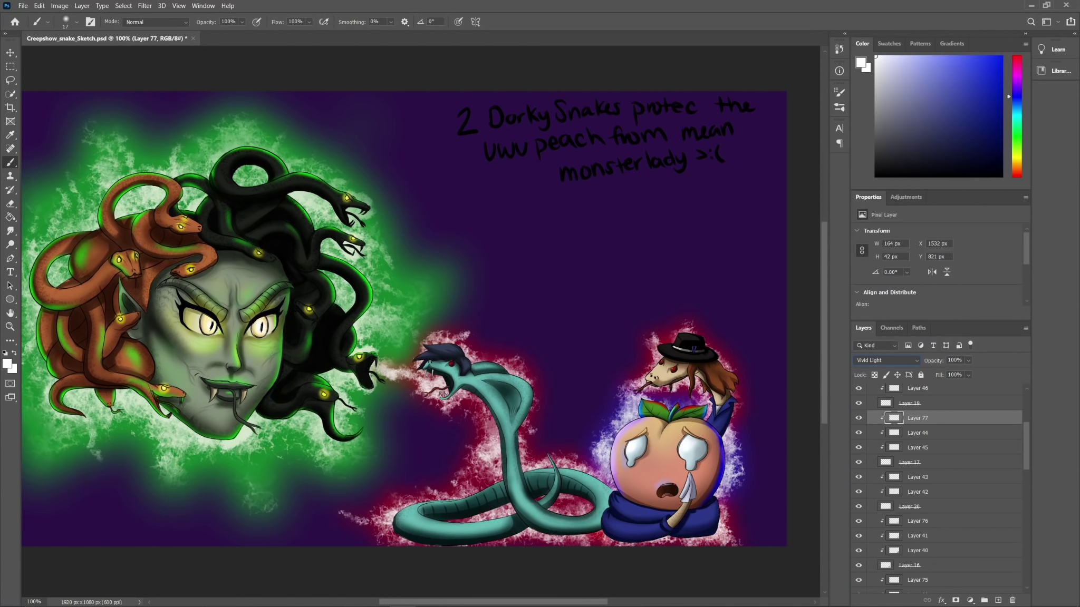
Step: Collapse Group 3, expand Group 2, and add a clipped layer directly above Layer 34
{"action": "left_click", "coordinate": [910, 403]}
{"action": "scroll", "coordinate": [939, 412], "scroll_direction": "up", "scroll_amount": 3}
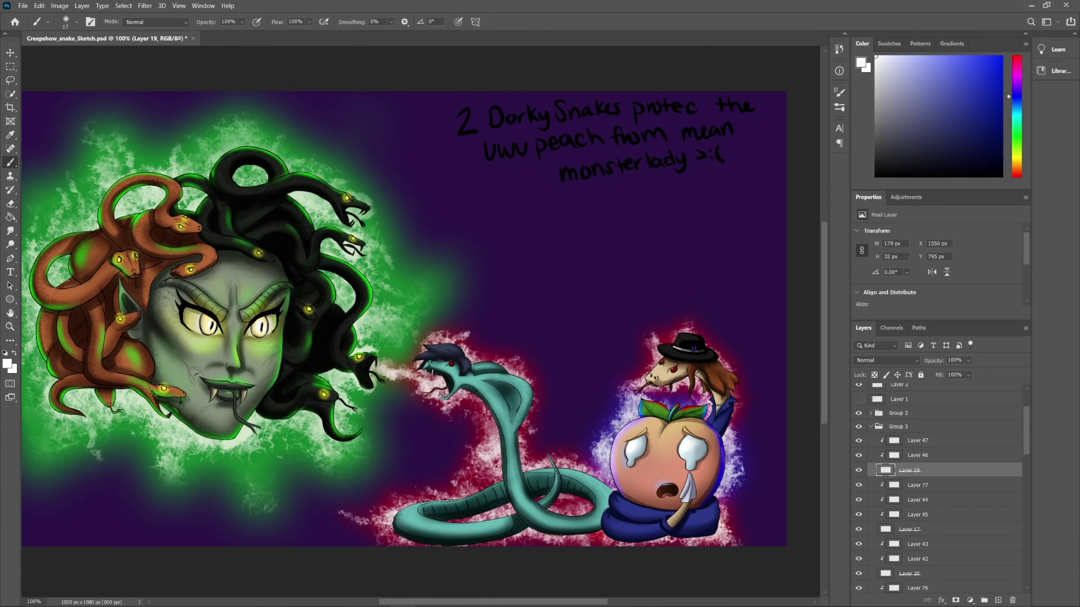
{"action": "scroll", "coordinate": [939, 479], "scroll_direction": "up", "scroll_amount": 2}
{"action": "left_click", "coordinate": [871, 481]}
{"action": "left_click", "coordinate": [871, 467]}
{"action": "scroll", "coordinate": [938, 490], "scroll_direction": "down", "scroll_amount": 5}
{"action": "left_click", "coordinate": [917, 537]}
{"action": "left_click", "coordinate": [998, 600]}
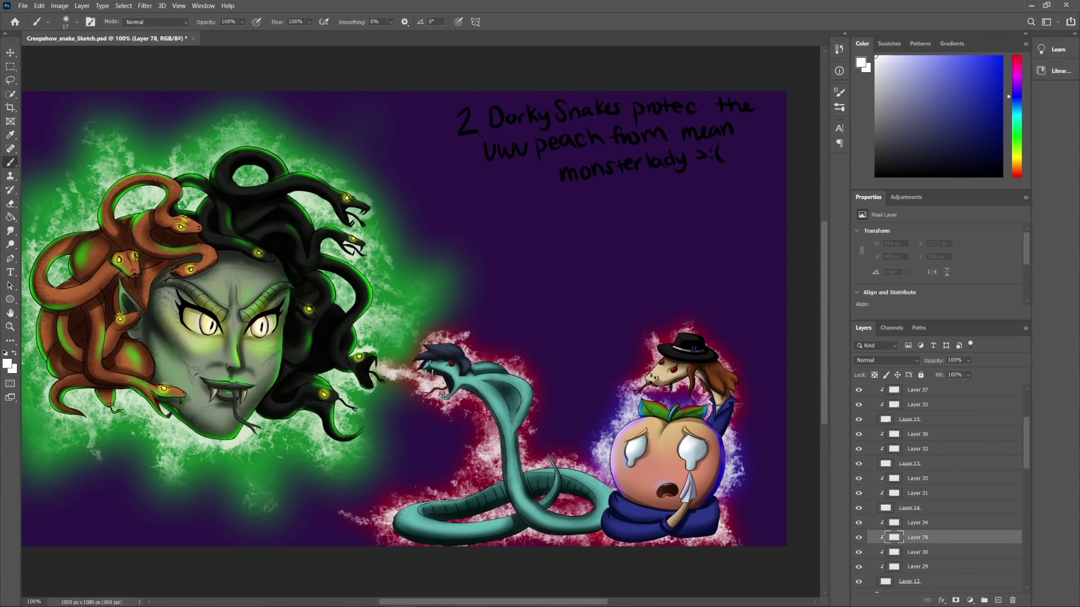
{"action": "key", "text": "ctrl+bracketright"}
Step: Paint crimson light along the hat-wearing snake's head and neck with a 26 px brush
{"action": "left_click", "coordinate": [1017, 57]}
{"action": "left_click", "coordinate": [998, 66]}
{"action": "left_click", "coordinate": [76, 22]}
{"action": "left_click_drag", "start_coordinate": [67, 51], "coordinate": [71, 51]}
{"action": "left_click_drag", "start_coordinate": [659, 363], "coordinate": [645, 378]}
{"action": "left_click_drag", "start_coordinate": [736, 401], "coordinate": [736, 425]}
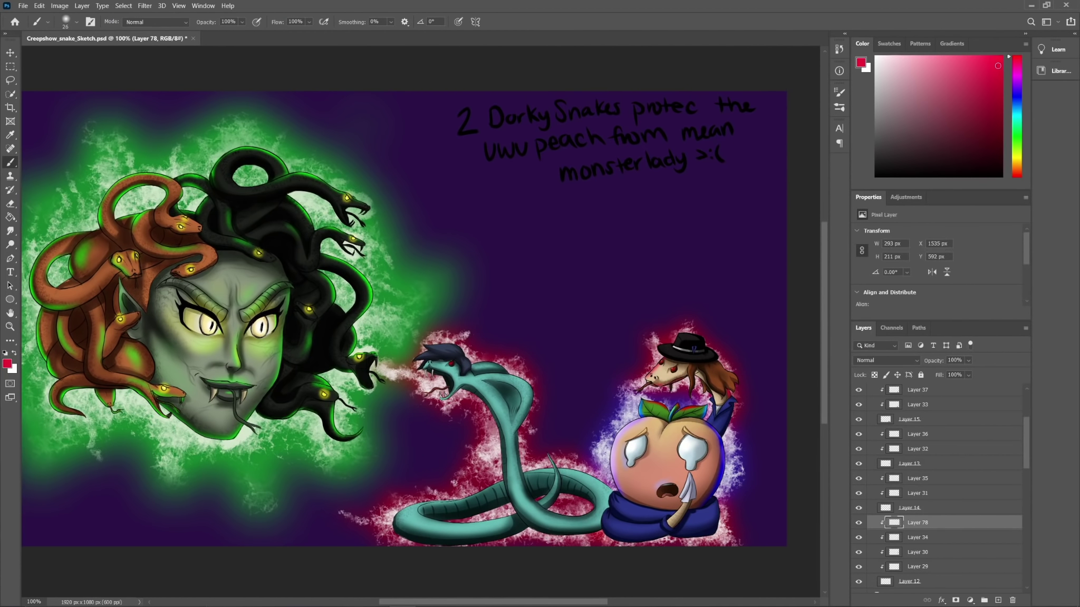
Step: Paint red and sampled blue light along the snake's tail below the tissue, then erase the excess
{"action": "left_click_drag", "start_coordinate": [682, 504], "coordinate": [668, 522]}
{"action": "left_click", "coordinate": [677, 513], "text": "alt"}
{"action": "left_click", "coordinate": [700, 405], "text": "alt"}
{"action": "left_click_drag", "start_coordinate": [690, 504], "coordinate": [676, 526]}
{"action": "left_click", "coordinate": [642, 410], "text": "alt"}
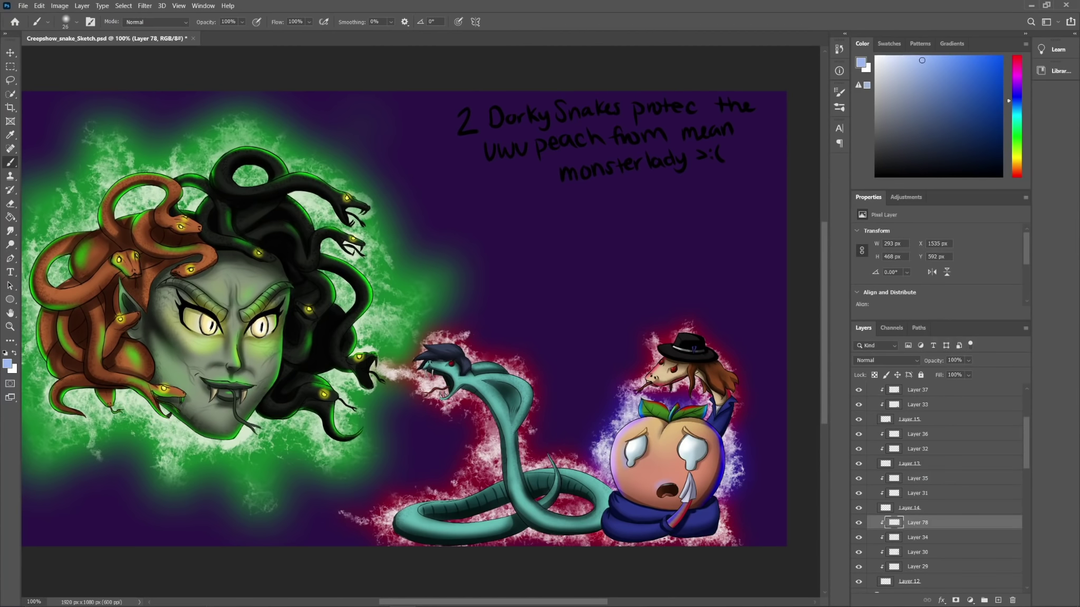
{"action": "key", "text": "e"}
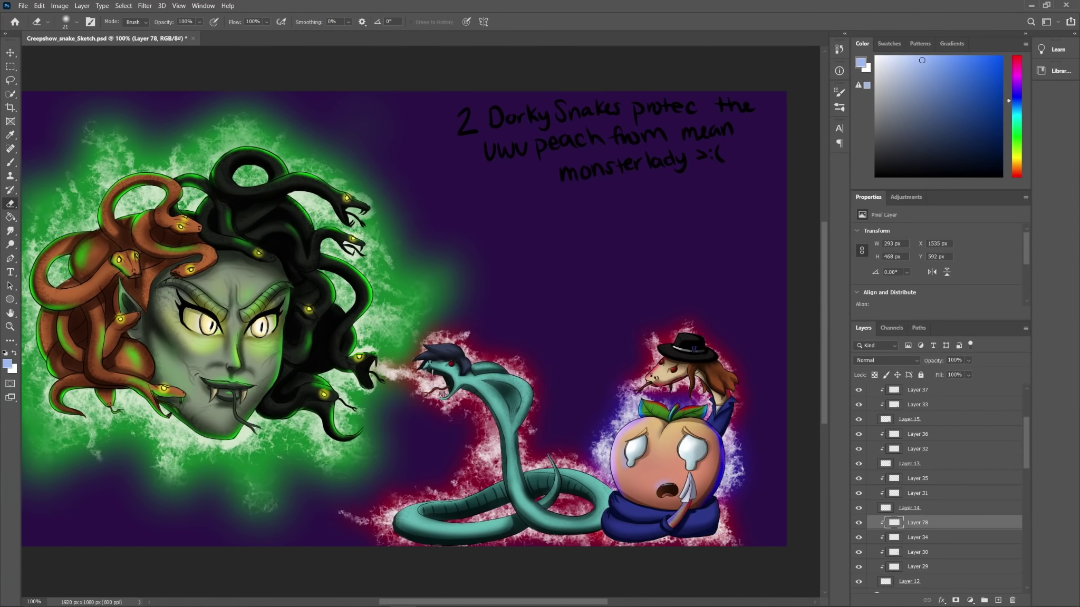
Step: Change the brush to light pink at 6 px and set Layer 78 to Vivid Light
{"action": "key", "text": "b"}
{"action": "left_click", "coordinate": [1017, 56]}
{"action": "left_click", "coordinate": [76, 22]}
{"action": "left_click_drag", "start_coordinate": [68, 55], "coordinate": [60, 55]}
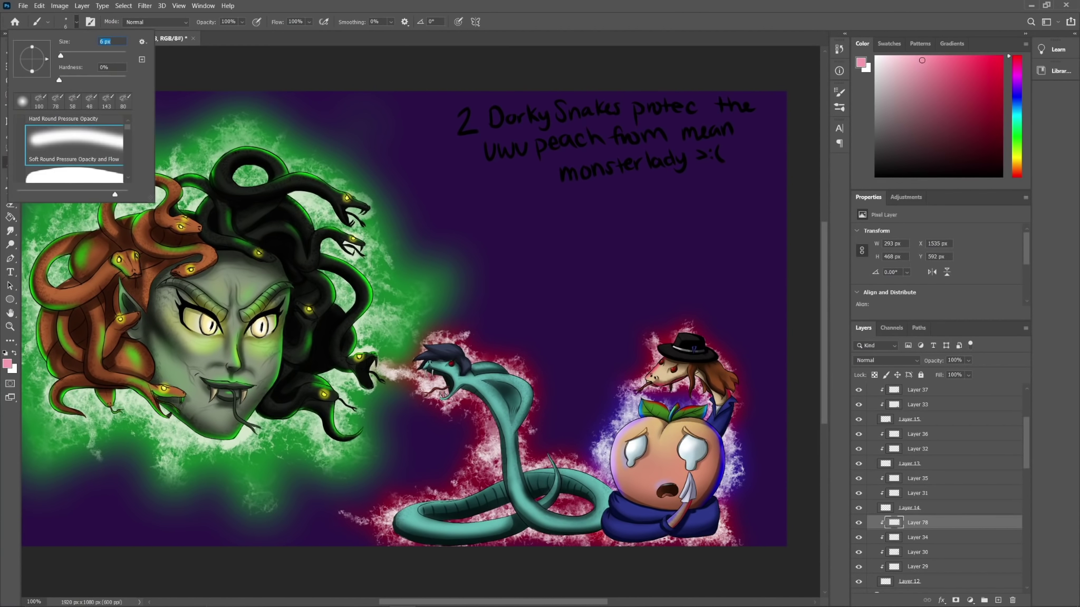
{"action": "key", "text": "Return"}
{"action": "left_click", "coordinate": [887, 361]}
{"action": "left_click", "coordinate": [891, 510]}
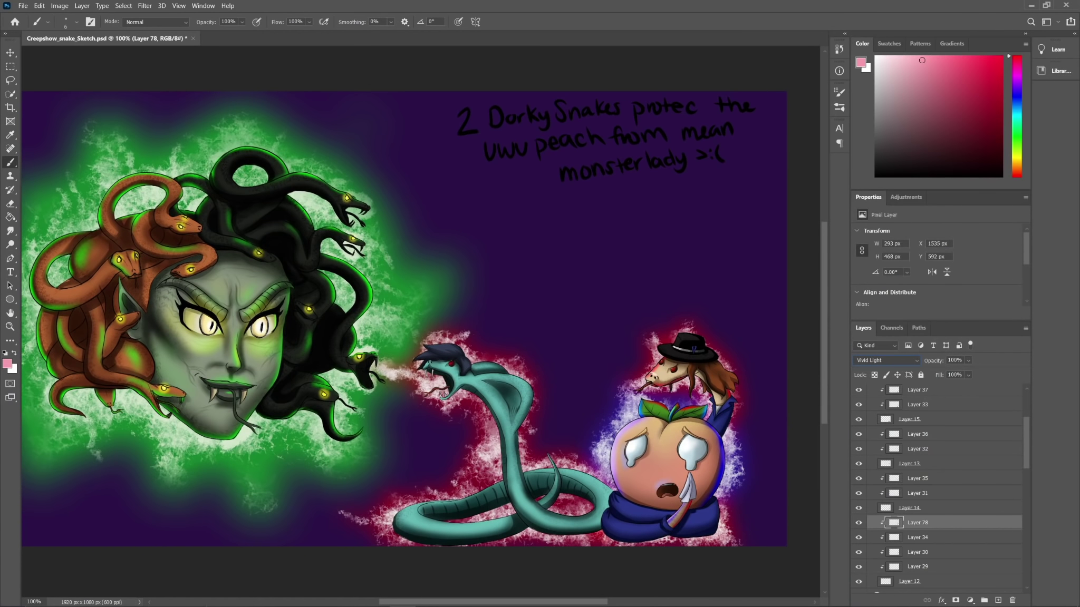
Step: Add a clipped layer above Layer 35 and paint red light on the hat snake's hair with a 15 px brush
{"action": "left_click", "coordinate": [917, 479]}
{"action": "left_click", "coordinate": [917, 494]}
{"action": "left_click", "coordinate": [998, 600]}
{"action": "left_click_drag", "start_coordinate": [917, 493], "coordinate": [918, 472]}
{"action": "left_click", "coordinate": [859, 523]}
{"action": "left_click", "coordinate": [858, 523]}
{"action": "left_click", "coordinate": [1001, 56]}
{"action": "left_click", "coordinate": [76, 22]}
{"action": "left_click_drag", "start_coordinate": [60, 55], "coordinate": [64, 55]}
{"action": "key", "text": "Return"}
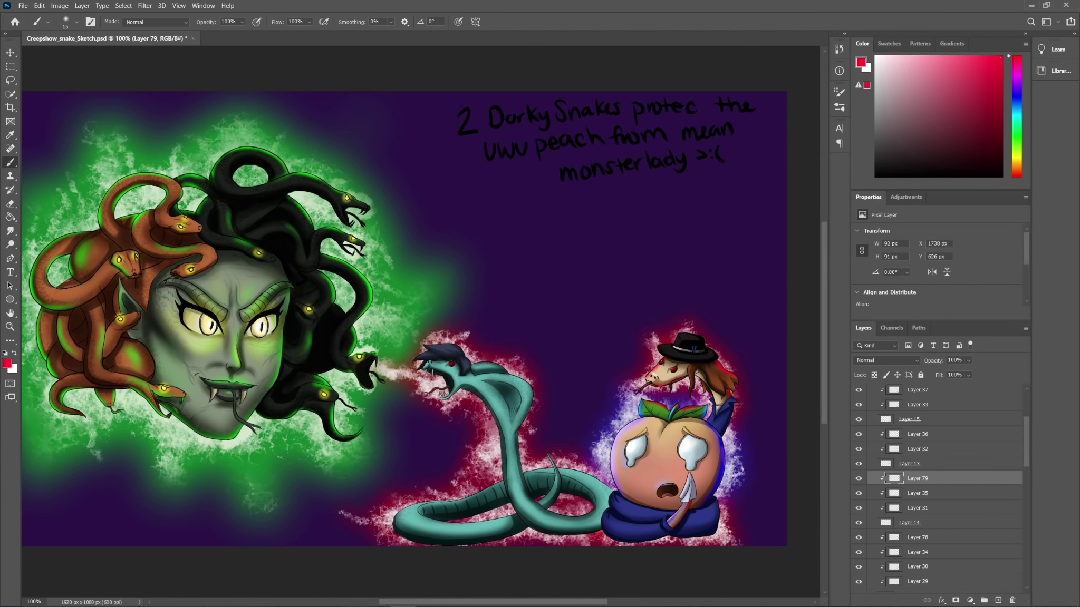
Step: Extend the red light across the hat snake's hair and clean it up with a smaller eraser
{"action": "key", "text": "e"}
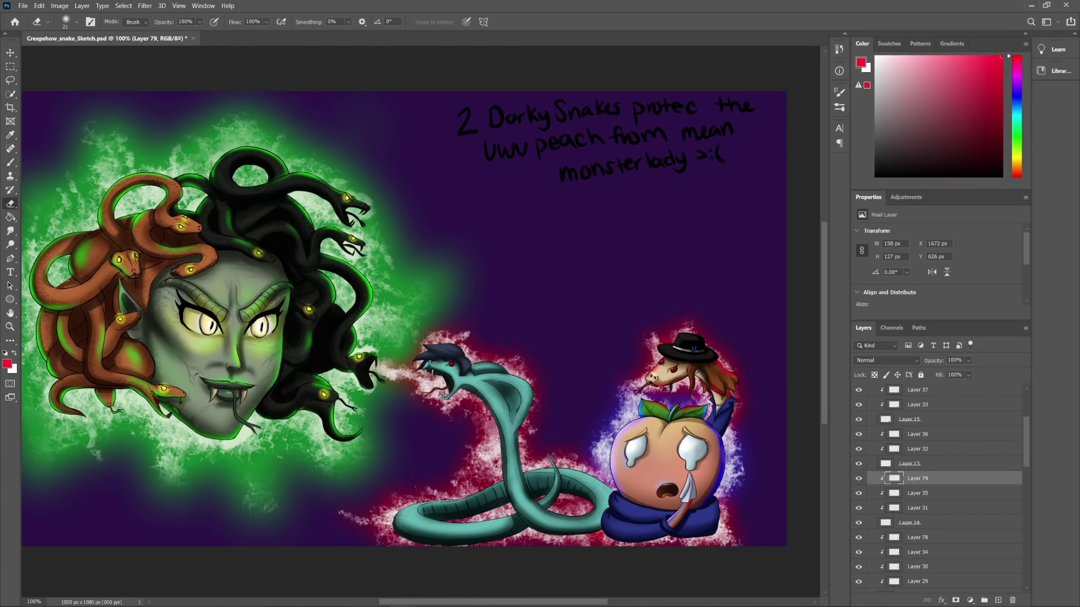
{"action": "key", "text": "b"}
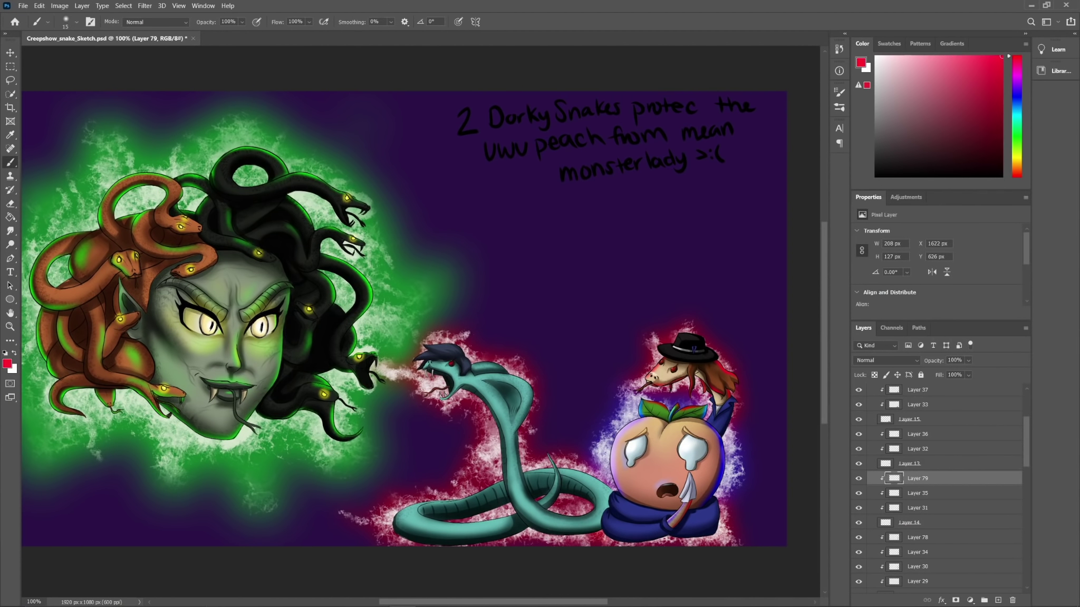
{"action": "key", "text": "e"}
{"action": "left_click", "coordinate": [76, 23]}
{"action": "left_click_drag", "start_coordinate": [66, 56], "coordinate": [60, 56]}
{"action": "key", "text": "Return"}
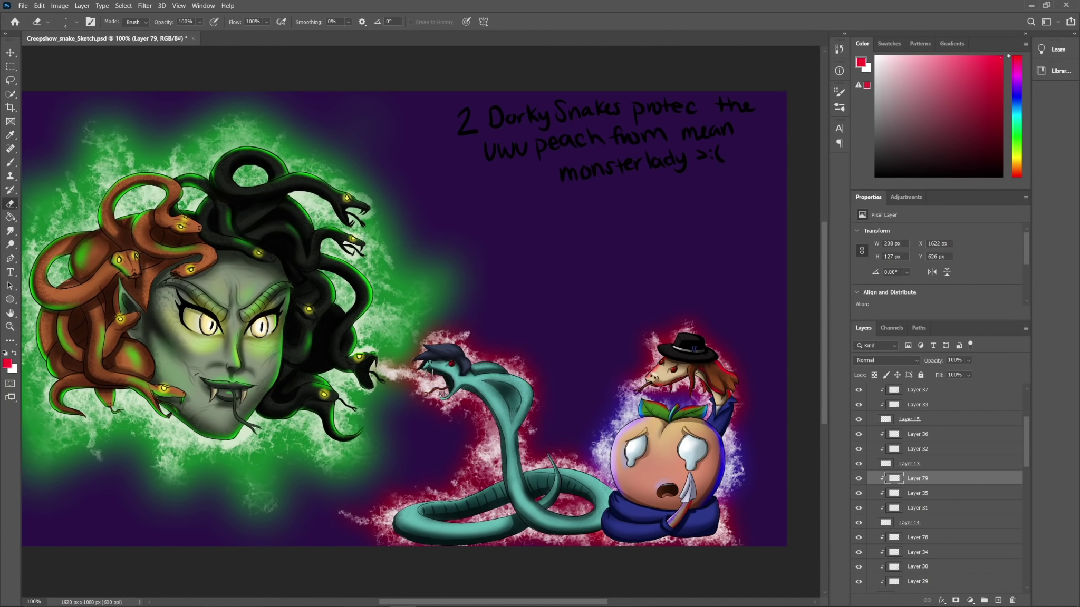
Step: Switch the brush color to pale blue and set Layer 79 to Vivid Light
{"action": "left_click", "coordinate": [1016, 96]}
{"action": "key", "text": "b"}
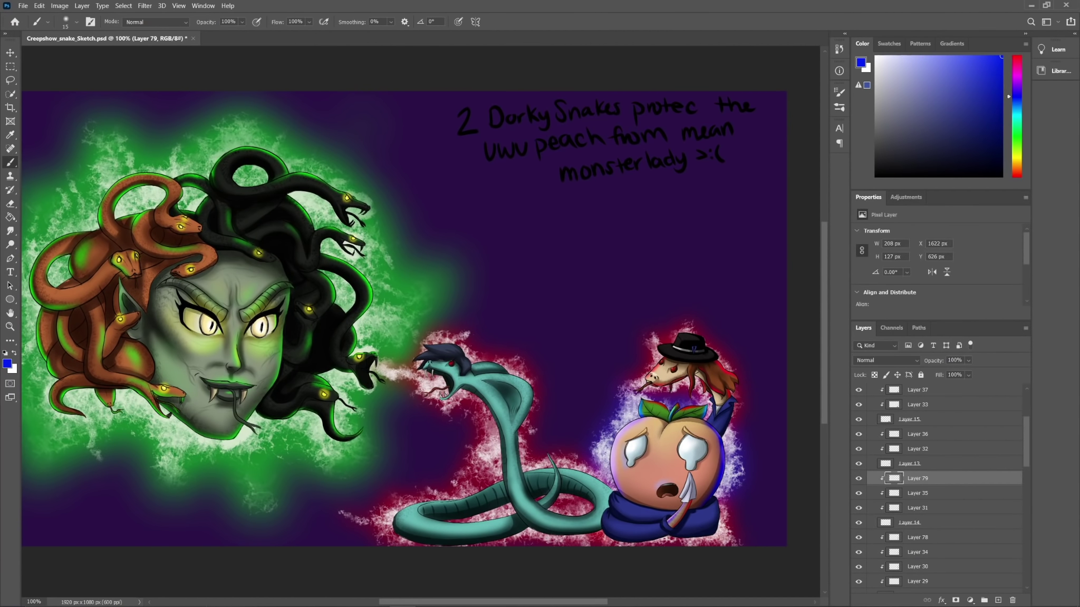
{"action": "left_click", "coordinate": [921, 56]}
{"action": "left_click", "coordinate": [887, 361]}
{"action": "left_click", "coordinate": [881, 493]}
Step: Check what Layer 13 contains and add a clipped layer above Layer 36
{"action": "left_click", "coordinate": [859, 464]}
{"action": "left_click", "coordinate": [859, 464]}
{"action": "left_click", "coordinate": [917, 449]}
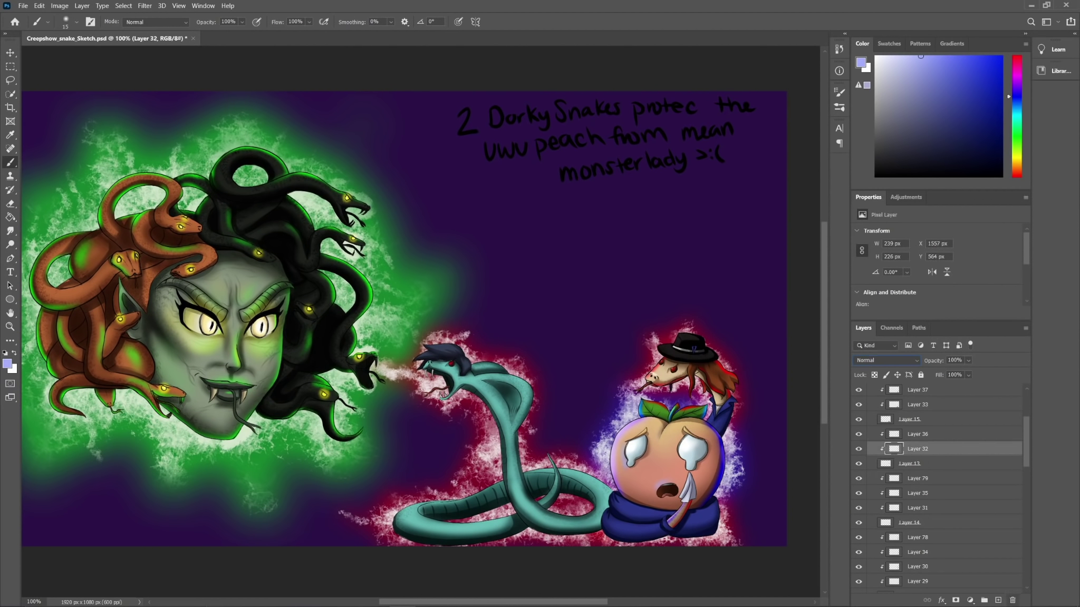
{"action": "left_click", "coordinate": [999, 600]}
{"action": "left_click_drag", "start_coordinate": [918, 449], "coordinate": [917, 427]}
Step: Paint red rim light on the snake's black hat and set Layer 80 to Vivid Light
{"action": "left_click", "coordinate": [1017, 56]}
{"action": "left_click", "coordinate": [1001, 56]}
{"action": "mouse_move", "coordinate": [675, 343]}
{"action": "left_mouse_down"}
{"action": "mouse_move", "coordinate": [707, 337]}
{"action": "mouse_move", "coordinate": [659, 348]}
{"action": "left_mouse_up"}
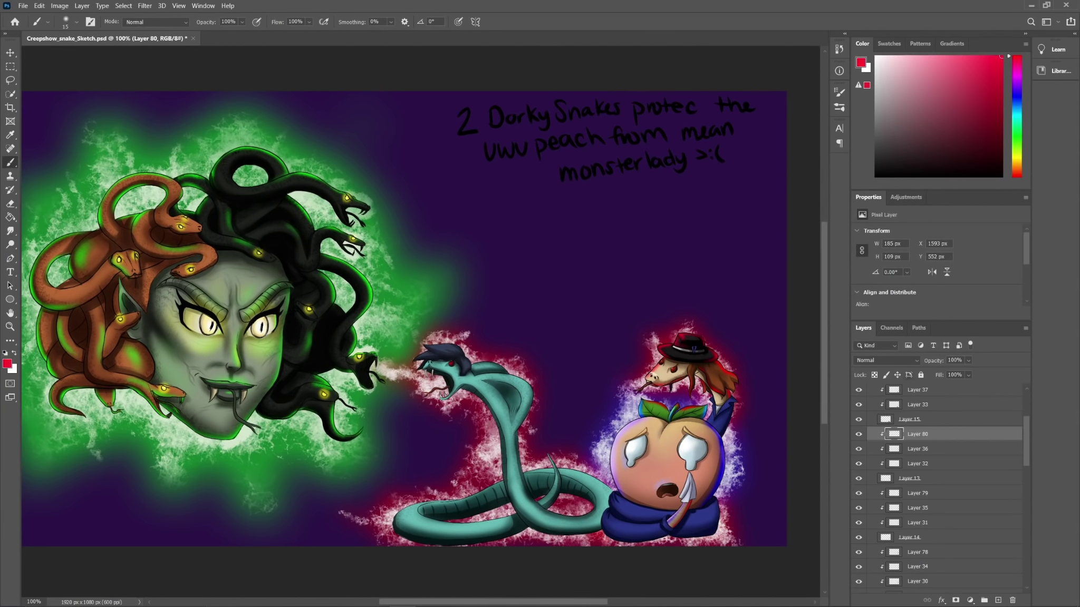
{"action": "left_click", "coordinate": [888, 361]}
{"action": "left_click", "coordinate": [875, 494]}
Step: Check what Layer 15 contains and add a clipped layer above Layer 37 within Group 2
{"action": "left_click", "coordinate": [917, 420]}
{"action": "left_click", "coordinate": [859, 420]}
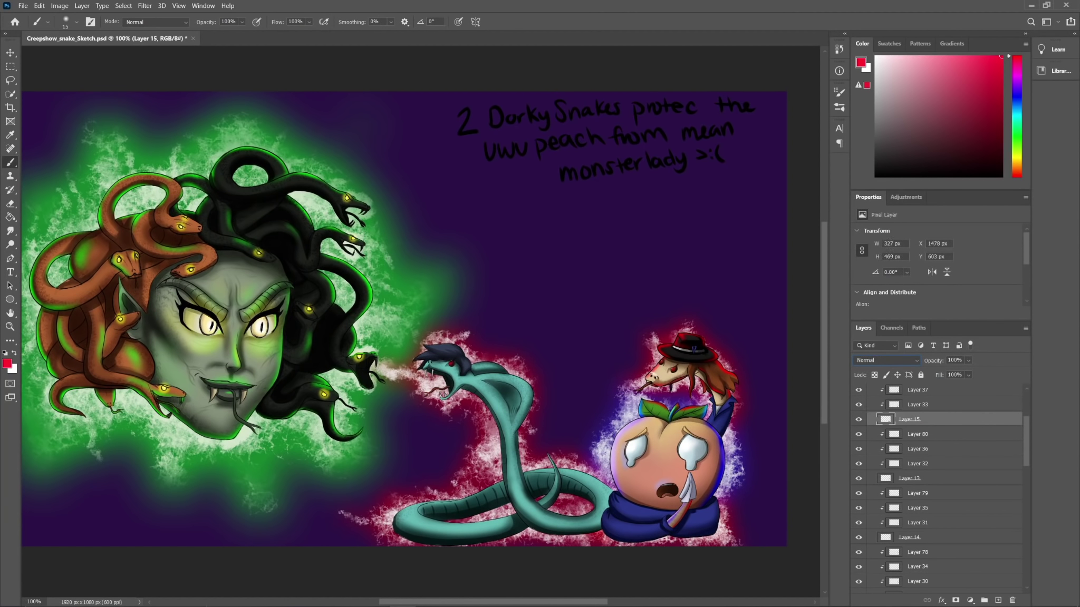
{"action": "left_click", "coordinate": [858, 420]}
{"action": "scroll", "coordinate": [918, 454], "scroll_direction": "up", "scroll_amount": 3}
{"action": "left_click", "coordinate": [917, 467]}
{"action": "left_click", "coordinate": [998, 601]}
{"action": "left_click_drag", "start_coordinate": [917, 467], "coordinate": [918, 447]}
Step: Paint pale blue light on the raised part of the blue wrap beside the peach's leaves
{"action": "left_click", "coordinate": [1017, 97]}
{"action": "left_click", "coordinate": [990, 79]}
{"action": "left_click", "coordinate": [920, 56]}
{"action": "mouse_move", "coordinate": [733, 409]}
{"action": "left_mouse_down"}
{"action": "mouse_move", "coordinate": [723, 436]}
{"action": "mouse_move", "coordinate": [730, 422]}
{"action": "left_mouse_up"}
Step: Paint red light along the bottom of the blue wrap and pale blue light along its upper edges
{"action": "left_click", "coordinate": [1018, 56]}
{"action": "left_click", "coordinate": [1002, 56]}
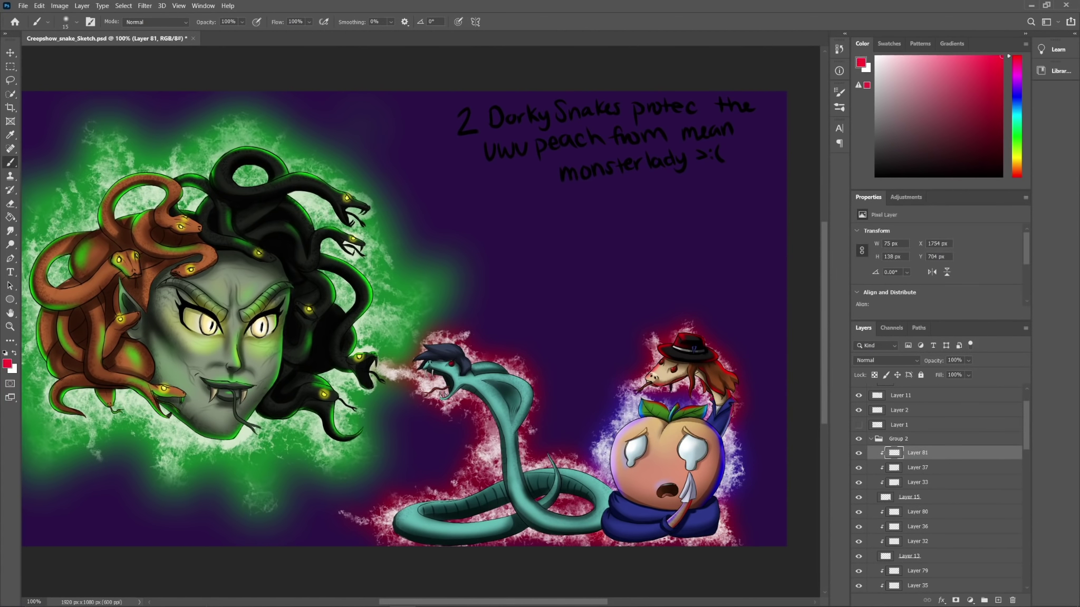
{"action": "mouse_move", "coordinate": [605, 532]}
{"action": "left_mouse_down"}
{"action": "mouse_move", "coordinate": [639, 542]}
{"action": "mouse_move", "coordinate": [715, 532]}
{"action": "left_mouse_up"}
{"action": "left_click", "coordinate": [1017, 97]}
{"action": "left_click", "coordinate": [923, 56]}
{"action": "left_click_drag", "start_coordinate": [617, 497], "coordinate": [635, 505]}
{"action": "left_click_drag", "start_coordinate": [717, 499], "coordinate": [663, 523]}
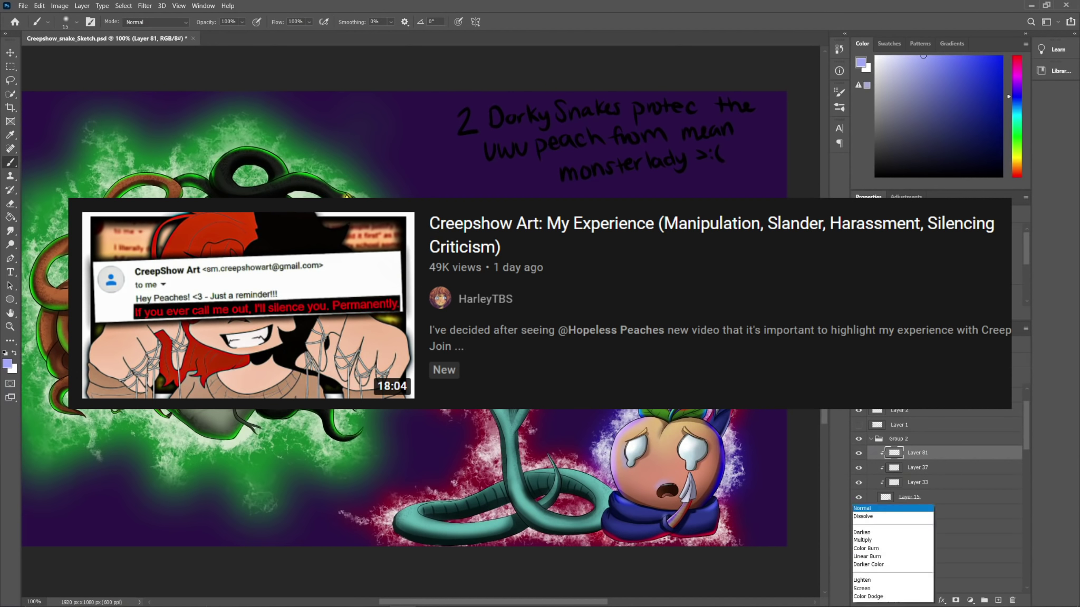
Step: Erase parts of the aura around the teal cobra on Layer 67 with a 45 px eraser
{"action": "scroll", "coordinate": [939, 499], "scroll_direction": "down", "scroll_amount": 10}
{"action": "left_click", "coordinate": [918, 448]}
{"action": "key", "text": "e"}
{"action": "left_click", "coordinate": [77, 21]}
{"action": "left_click_drag", "start_coordinate": [352, 510], "coordinate": [345, 522]}
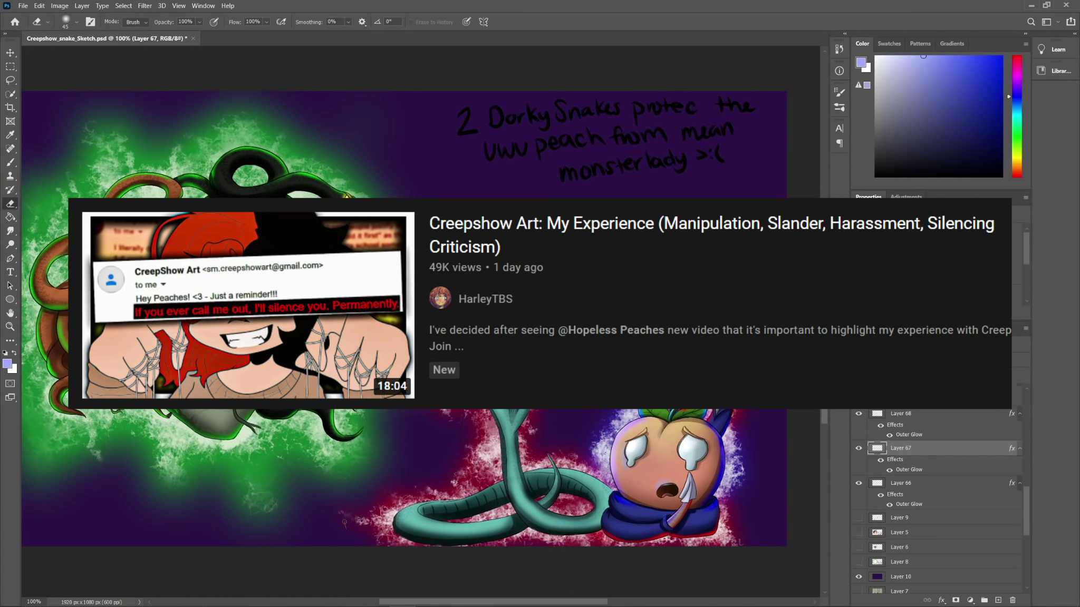
{"action": "left_click_drag", "start_coordinate": [486, 448], "coordinate": [461, 476]}
{"action": "mouse_move", "coordinate": [565, 458]}
{"action": "left_mouse_down"}
{"action": "mouse_move", "coordinate": [580, 463]}
{"action": "mouse_move", "coordinate": [569, 466]}
{"action": "left_mouse_up"}
Step: Duplicate Layer 68 with its Outer Glow effect
{"action": "left_click", "coordinate": [918, 414]}
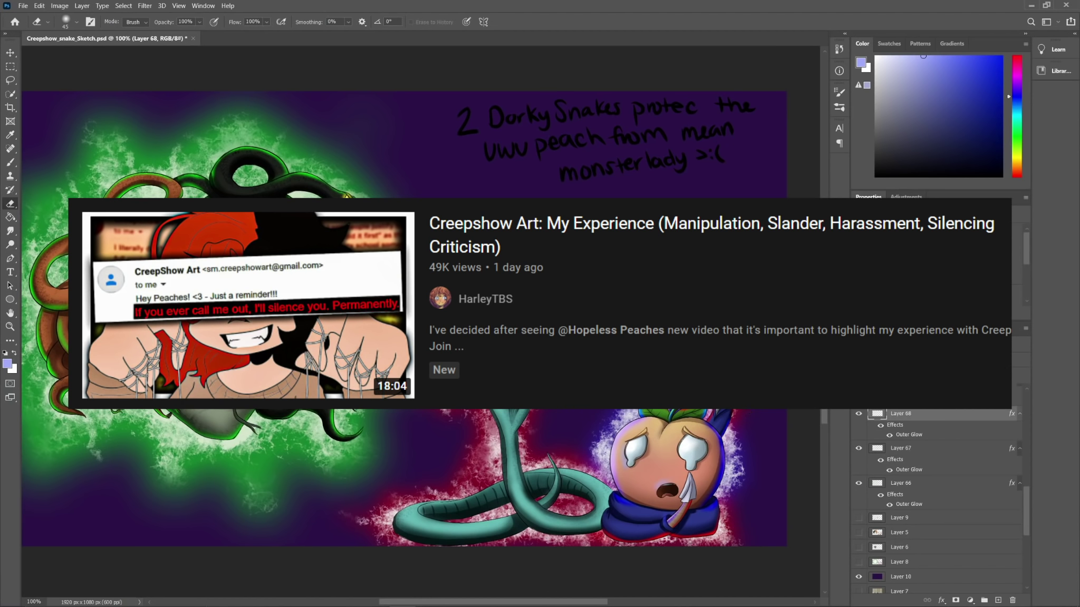
{"action": "key", "text": "ctrl+j"}
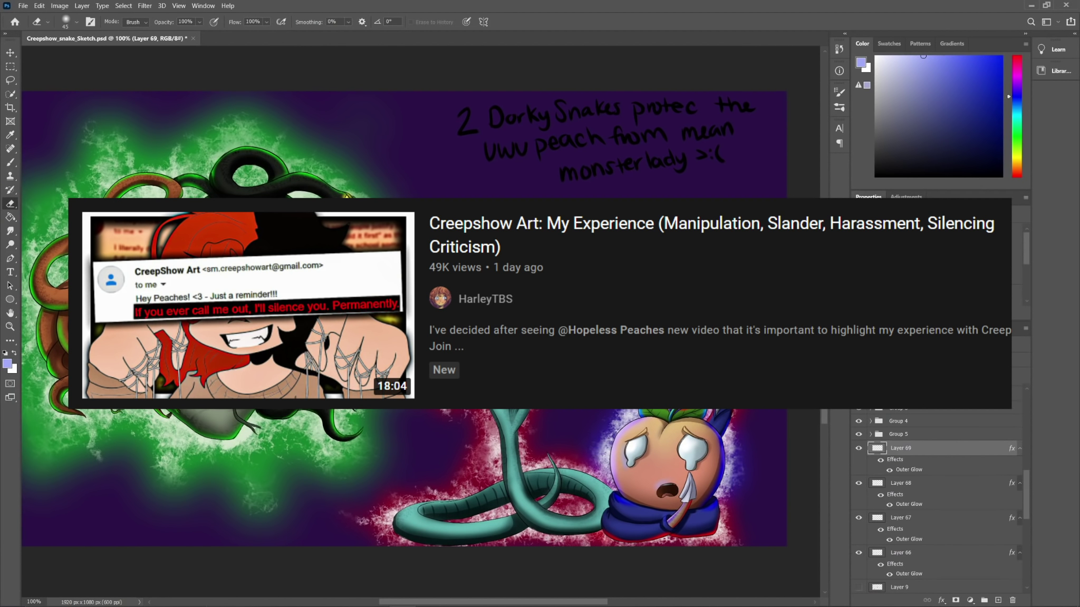
Step: Expand Group 4 and add a clipped layer above Layer 49 for the teal cobra
{"action": "scroll", "coordinate": [939, 500], "scroll_direction": "up", "scroll_amount": 3}
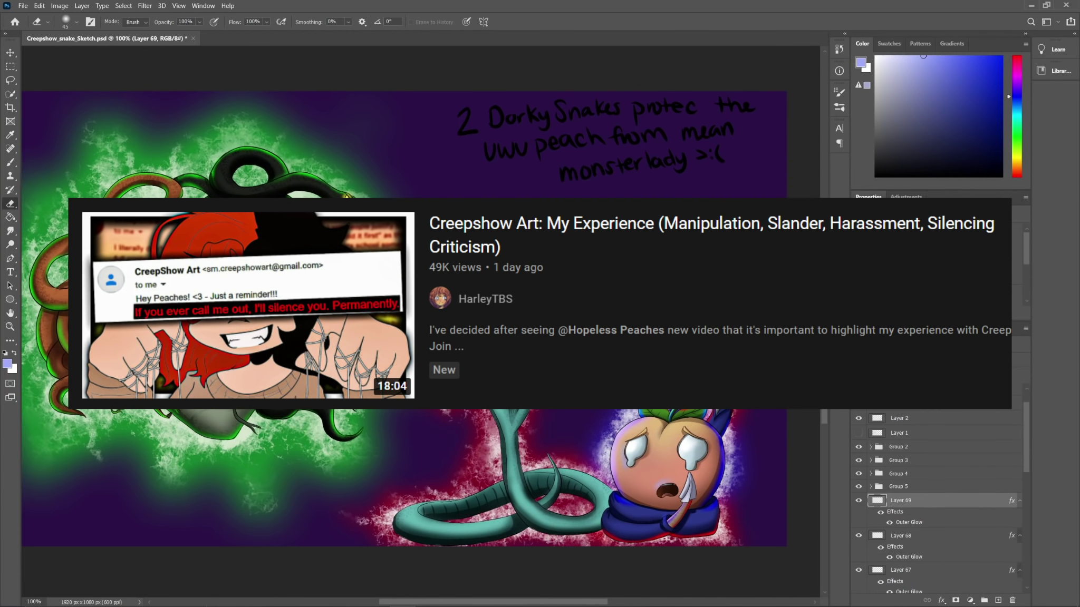
{"action": "left_click", "coordinate": [870, 473]}
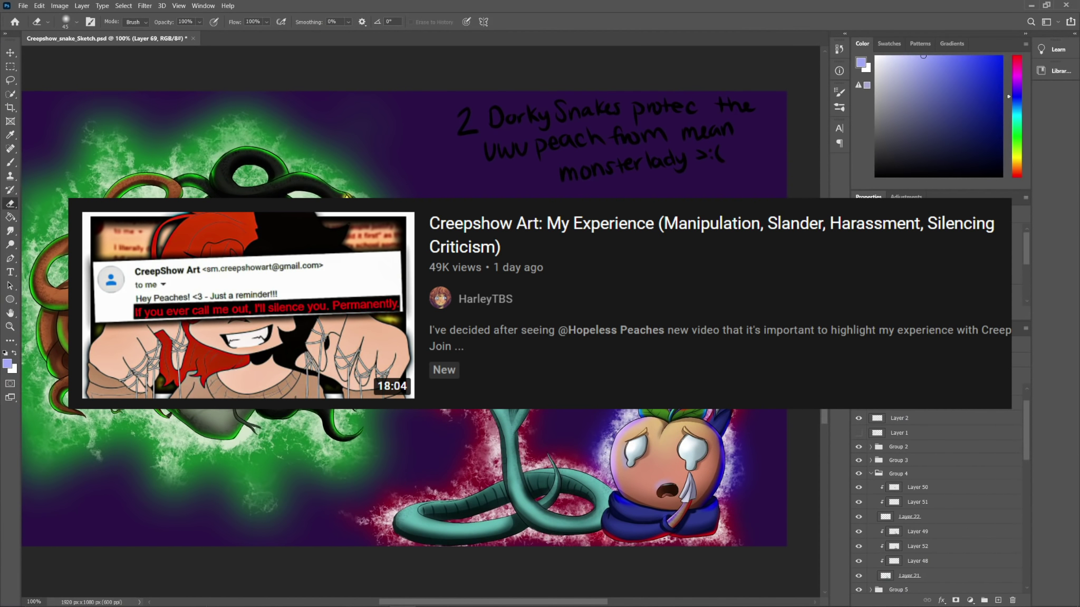
{"action": "scroll", "coordinate": [939, 509], "scroll_direction": "down", "scroll_amount": 3}
{"action": "left_click", "coordinate": [918, 509]}
{"action": "left_click", "coordinate": [917, 479]}
{"action": "left_click", "coordinate": [998, 600]}
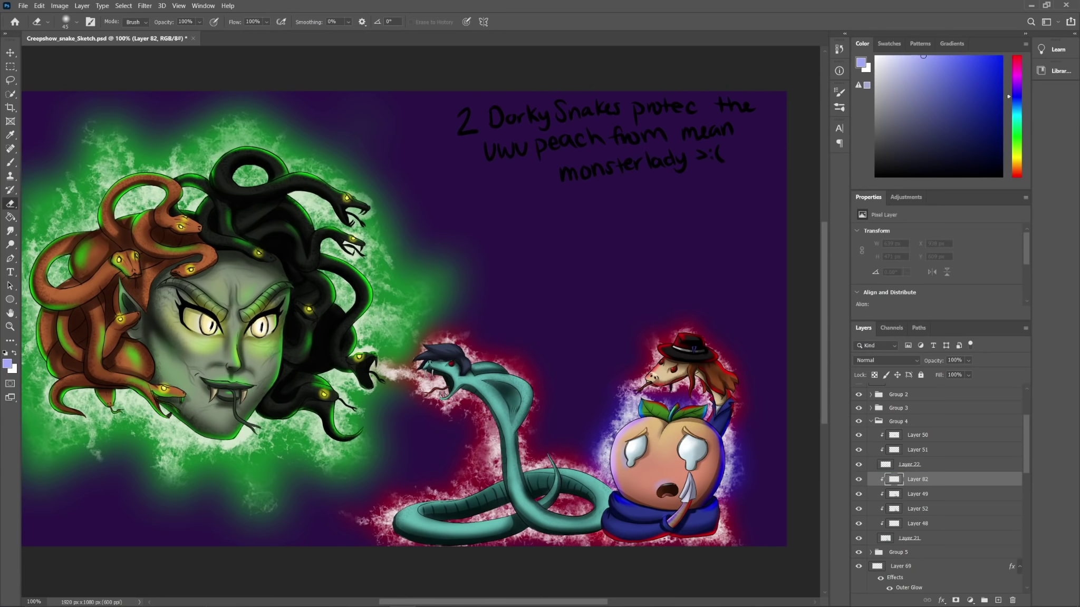
Step: Paint red rim light along the teal cobra's head and the outer edge of its hood
{"action": "key", "text": "b"}
{"action": "left_click", "coordinate": [1017, 57]}
{"action": "left_click", "coordinate": [1001, 56]}
{"action": "left_click_drag", "start_coordinate": [422, 345], "coordinate": [451, 339]}
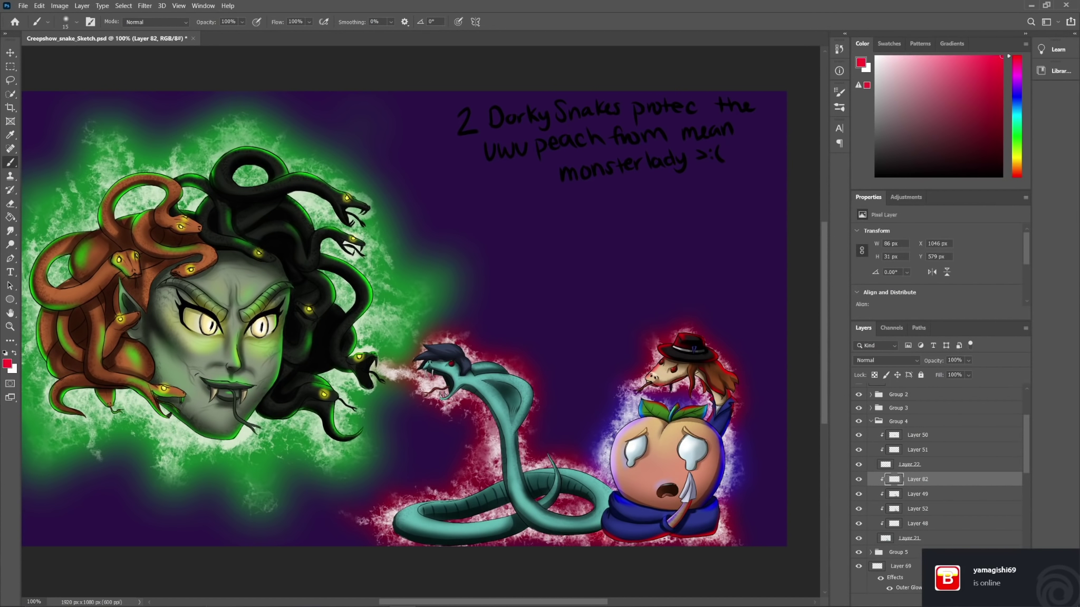
{"action": "left_click", "coordinate": [859, 421]}
{"action": "left_click", "coordinate": [858, 421]}
{"action": "mouse_move", "coordinate": [471, 367]}
{"action": "left_mouse_down"}
{"action": "mouse_move", "coordinate": [506, 376]}
{"action": "mouse_move", "coordinate": [529, 417]}
{"action": "left_mouse_up"}
Step: Resize the eraser and trim the red light at the edge of the cobra's hood
{"action": "key", "text": "e"}
{"action": "left_click", "coordinate": [76, 22]}
{"action": "left_click", "coordinate": [71, 51]}
{"action": "left_click", "coordinate": [528, 421]}
{"action": "key", "text": "b"}
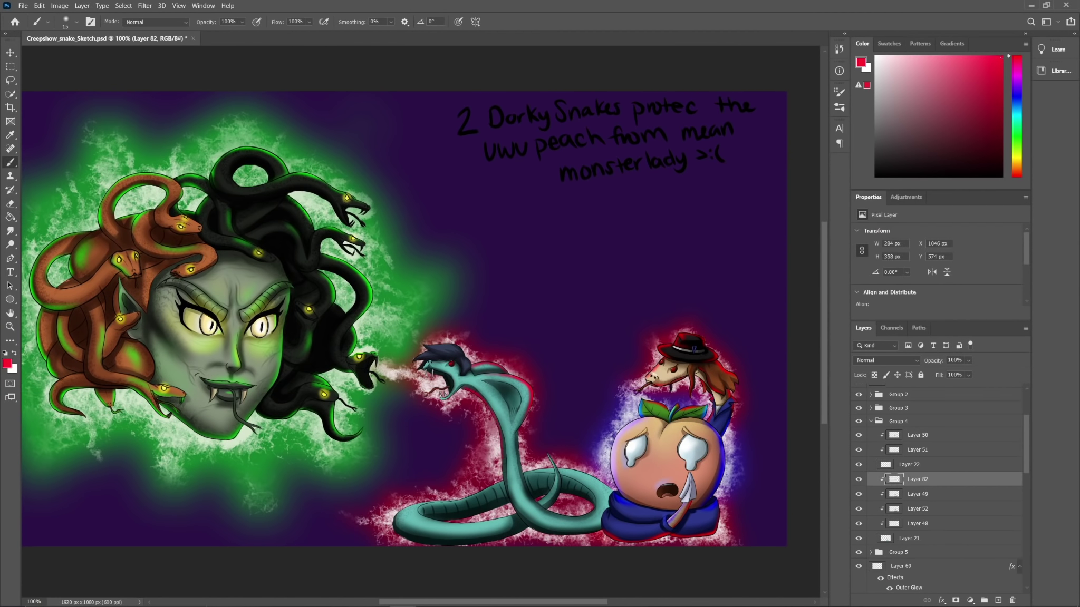
Step: Paint red rim light along the cobra's lower coils and the side of its neck
{"action": "mouse_move", "coordinate": [414, 546]}
{"action": "left_mouse_down"}
{"action": "mouse_move", "coordinate": [525, 530]}
{"action": "mouse_move", "coordinate": [582, 534]}
{"action": "left_mouse_up"}
{"action": "left_click_drag", "start_coordinate": [560, 470], "coordinate": [593, 478]}
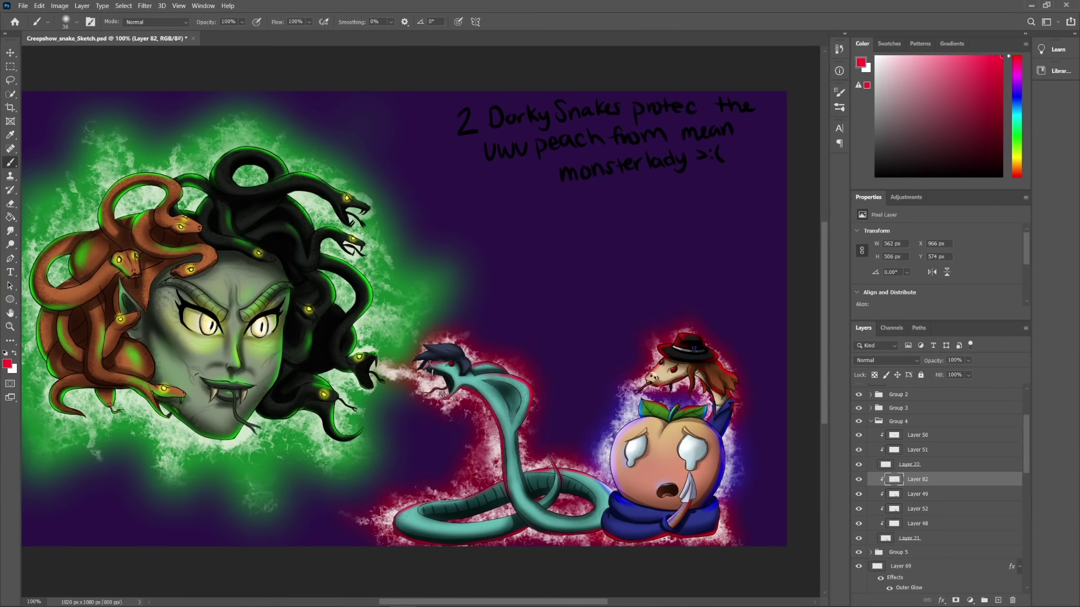
{"action": "left_click_drag", "start_coordinate": [526, 407], "coordinate": [515, 430]}
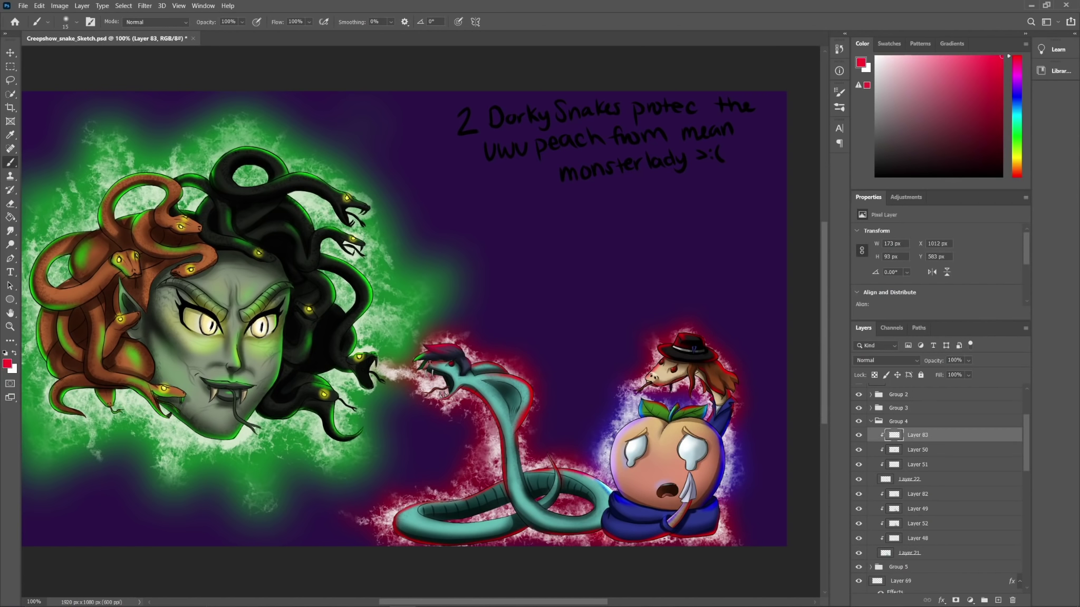
Step: Set Layer 83, the red light on the cobra's hair, to Vivid Light
{"action": "left_click", "coordinate": [886, 360]}
{"action": "left_click", "coordinate": [886, 493]}
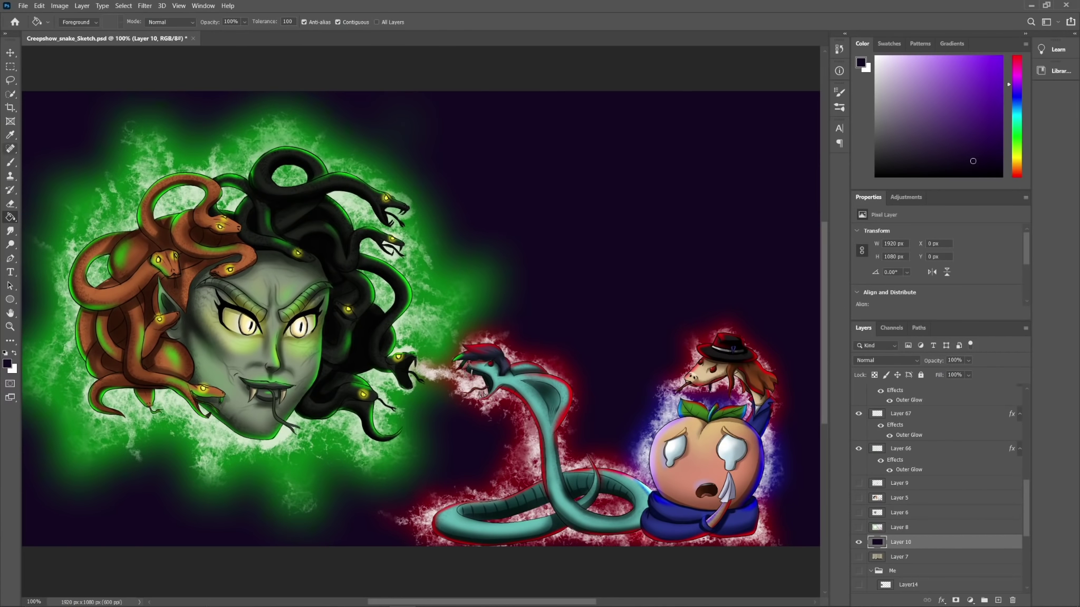
{"action": "key", "text": "ctrl+minus"}
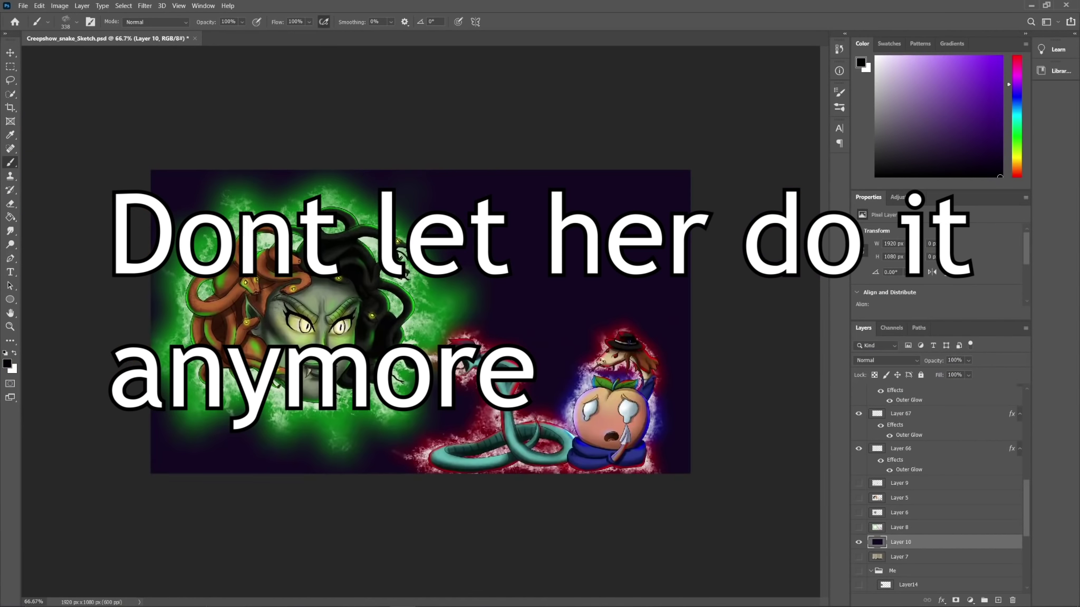